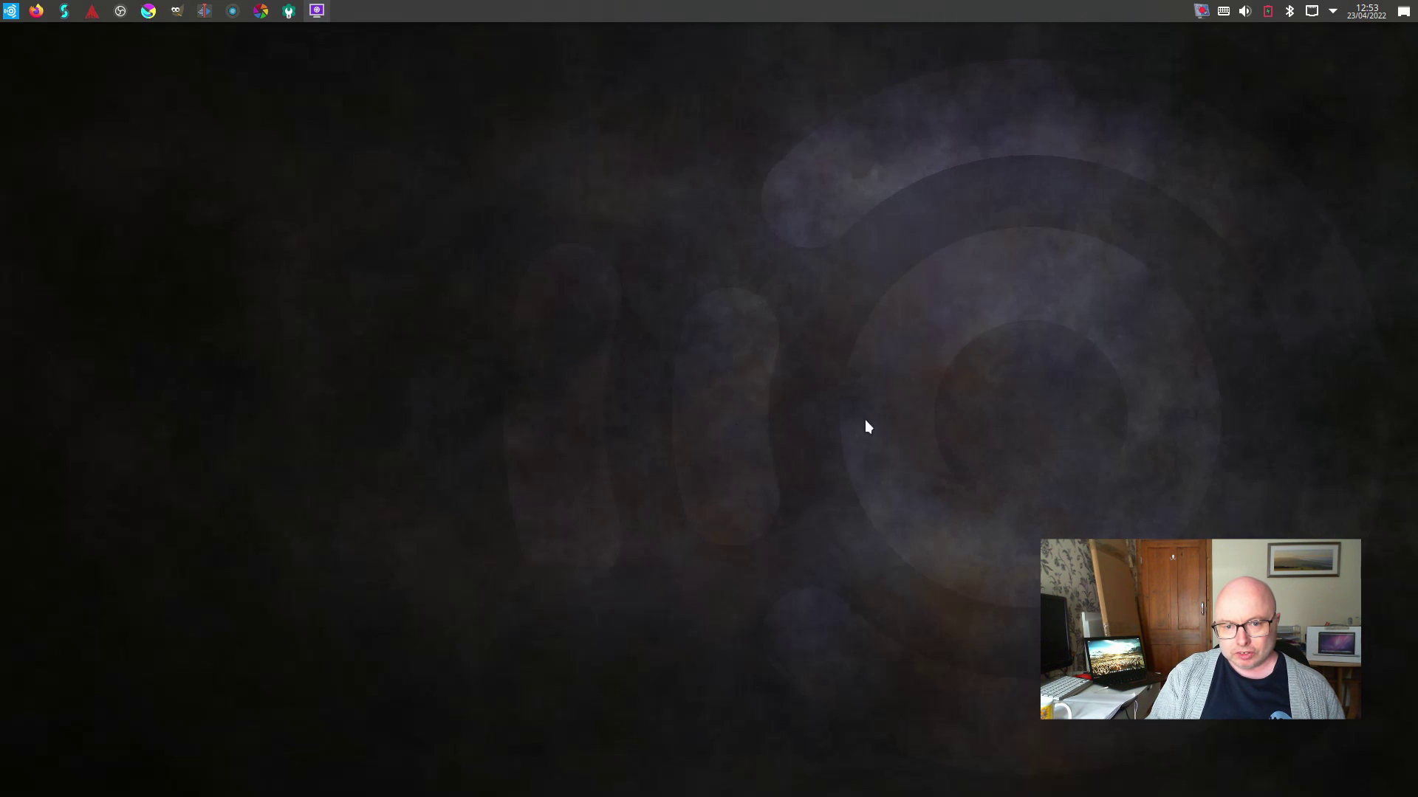
# - Browse the panel calendar through its months and years views, then back to days
pyautogui.click(1365, 11)
pyautogui.click(1222, 72)
pyautogui.click(1288, 70)
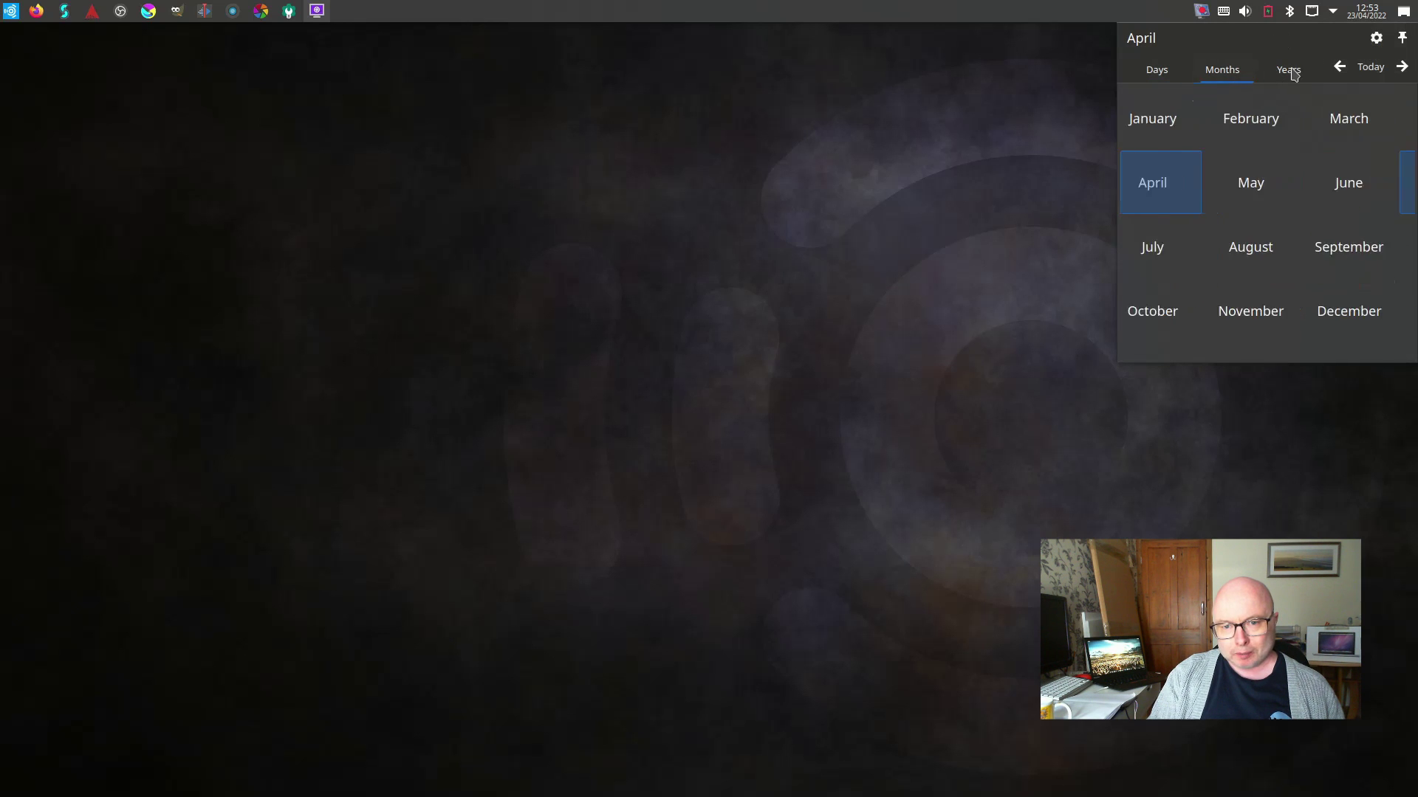
pyautogui.click(1160, 74)
# - Look through the network list, hidden tray items, Bluetooth and battery/brightness popups
pyautogui.click(1313, 11)
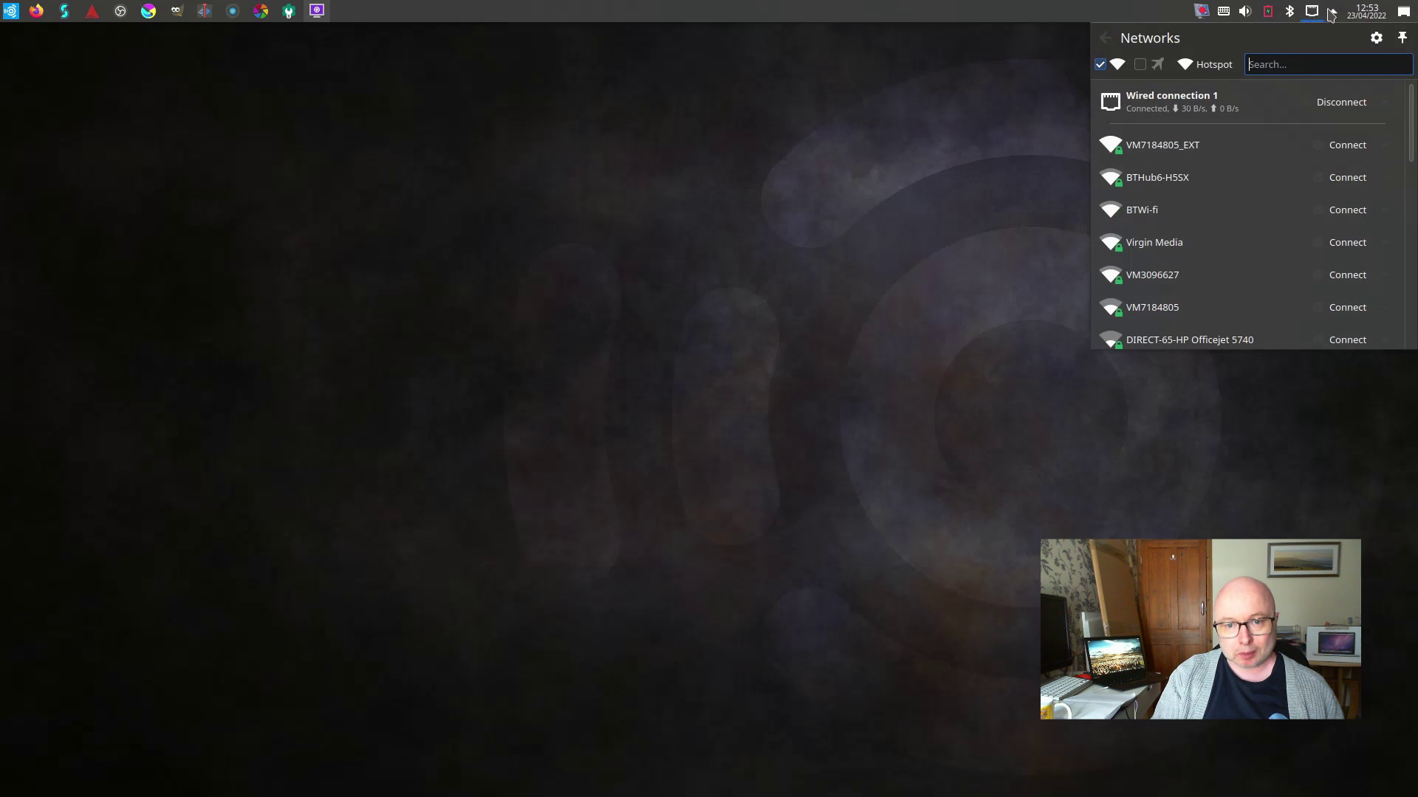
pyautogui.click(1335, 13)
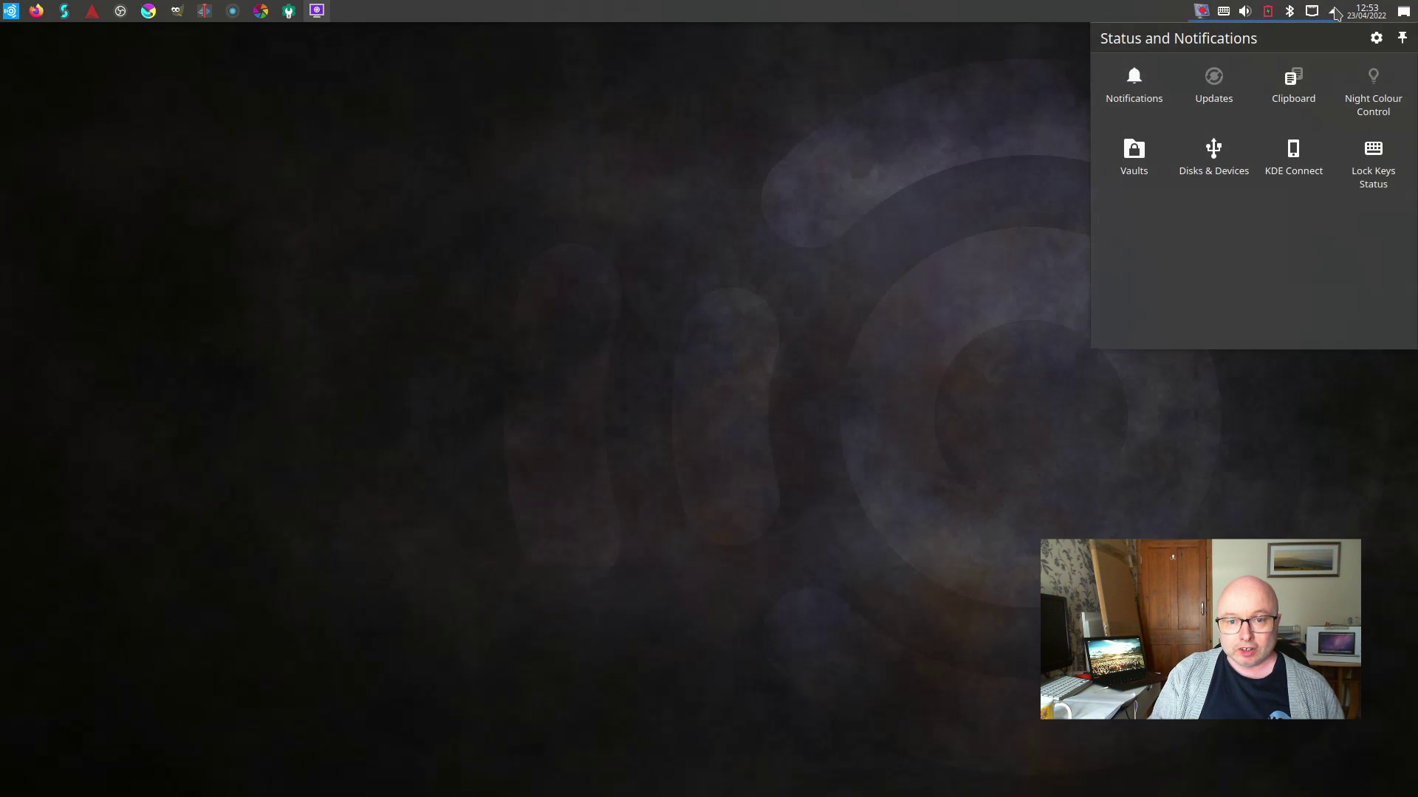
pyautogui.click(1335, 13)
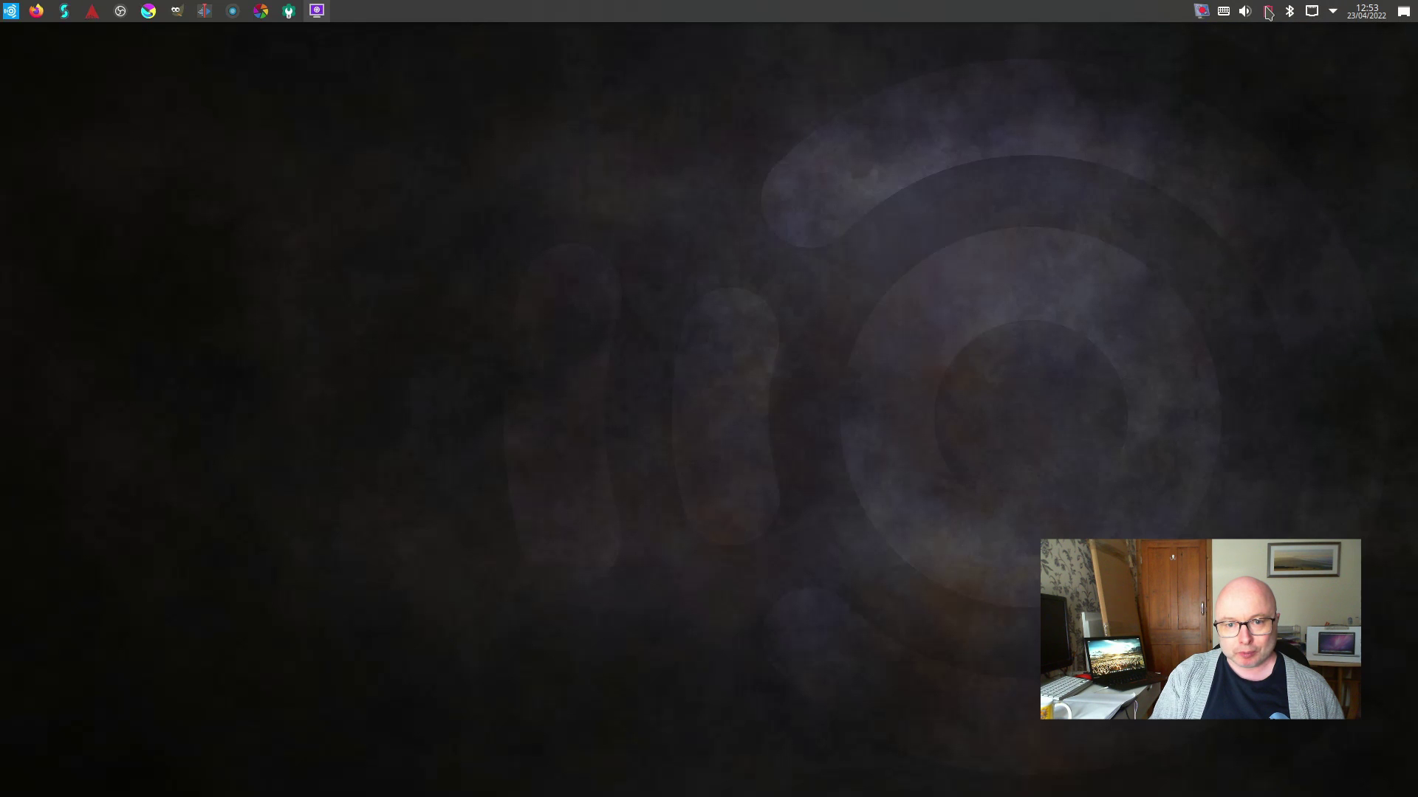
pyautogui.click(1289, 12)
pyautogui.click(1289, 12)
pyautogui.click(1266, 11)
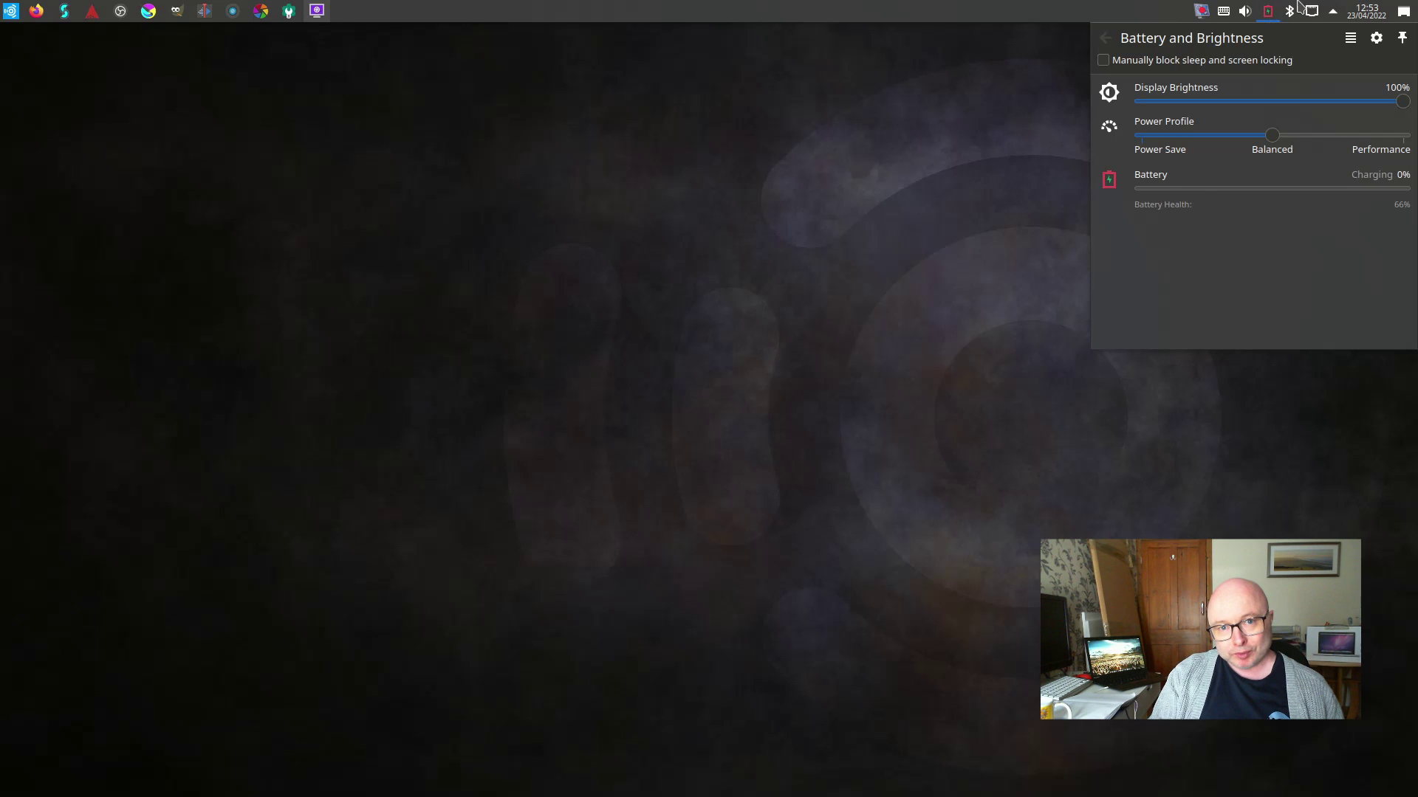
# - Check device and per-application audio volumes, then launch System Settings and shift its window right
pyautogui.click(1245, 12)
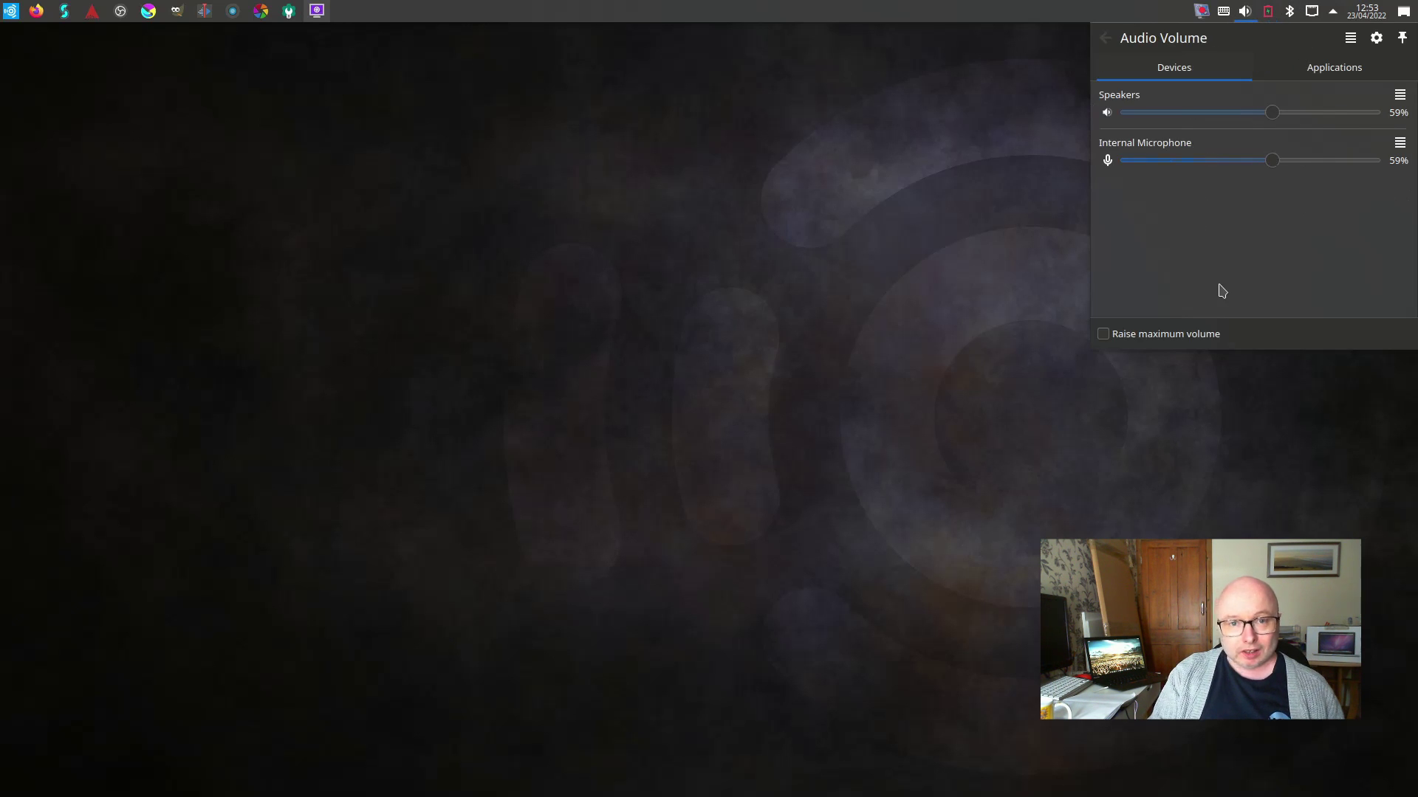
pyautogui.click(1334, 68)
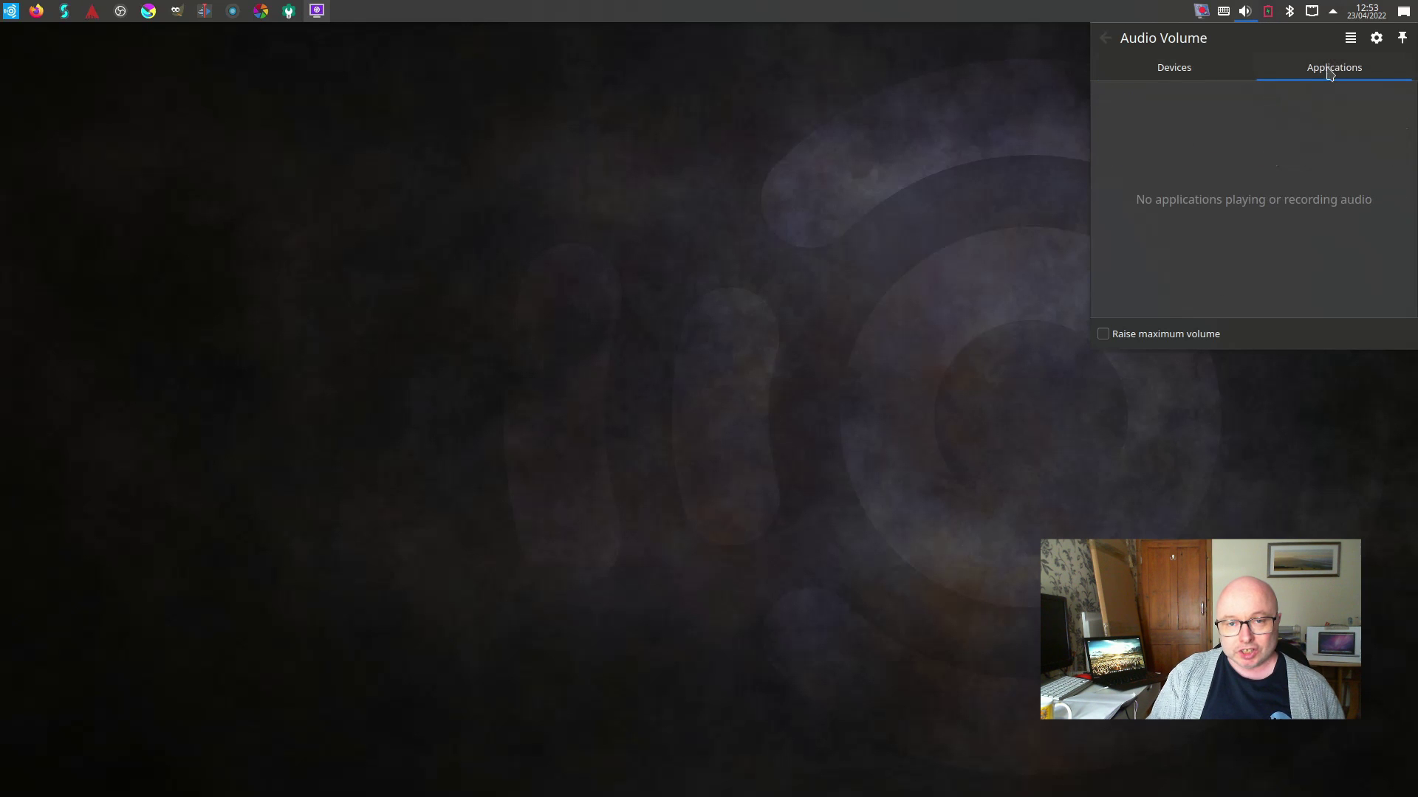
pyautogui.click(1174, 70)
pyautogui.click(796, 143)
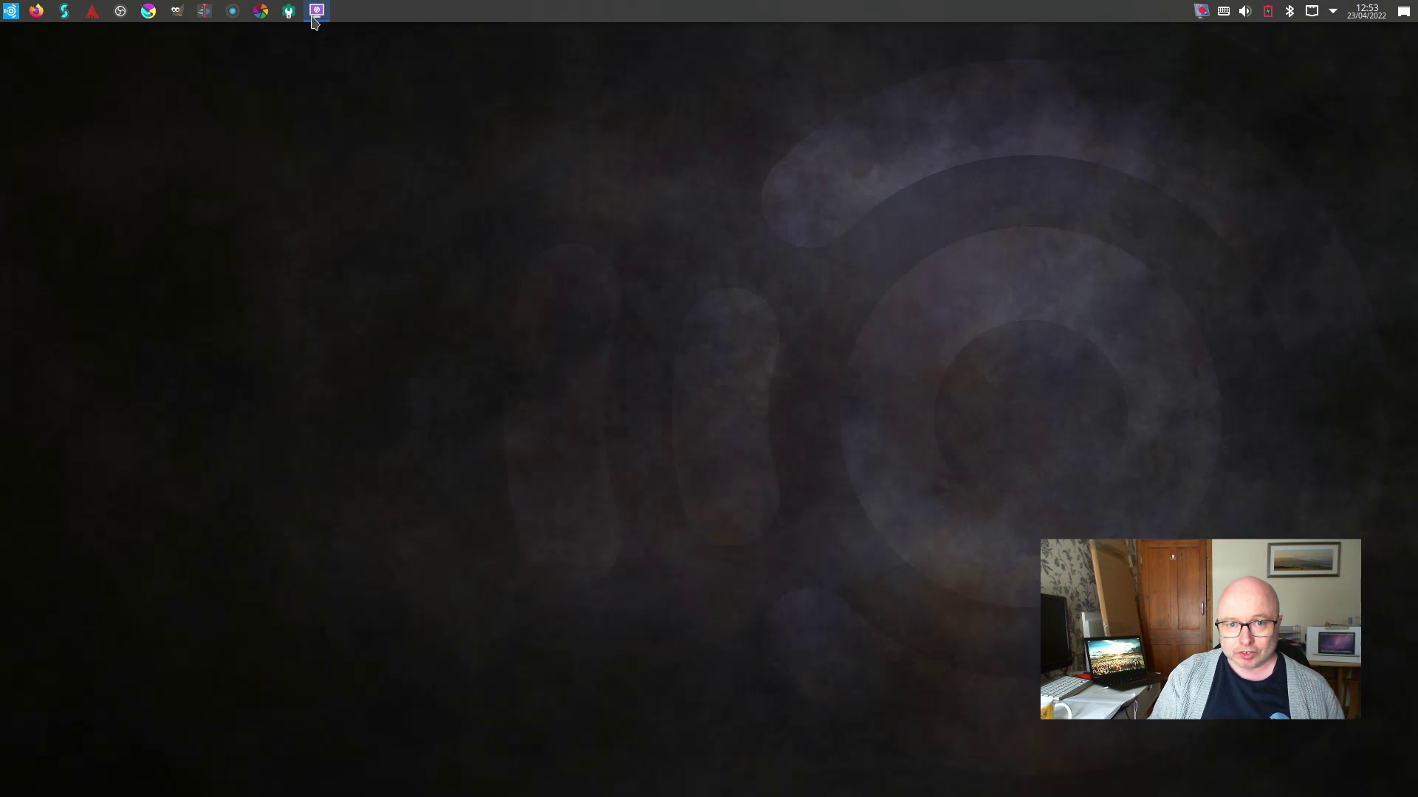
pyautogui.click(289, 13)
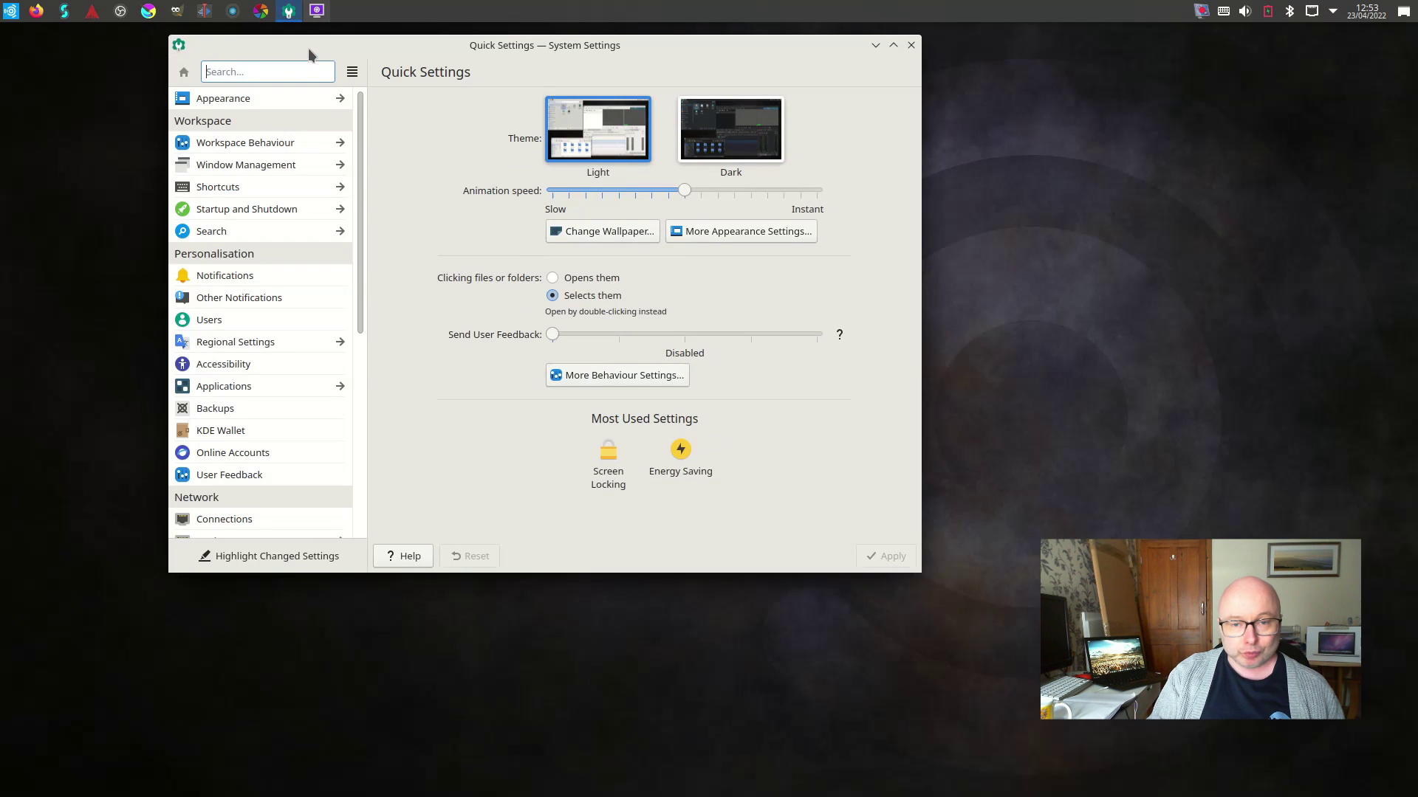
pyautogui.moveTo(308, 48); pyautogui.dragTo(377, 60)
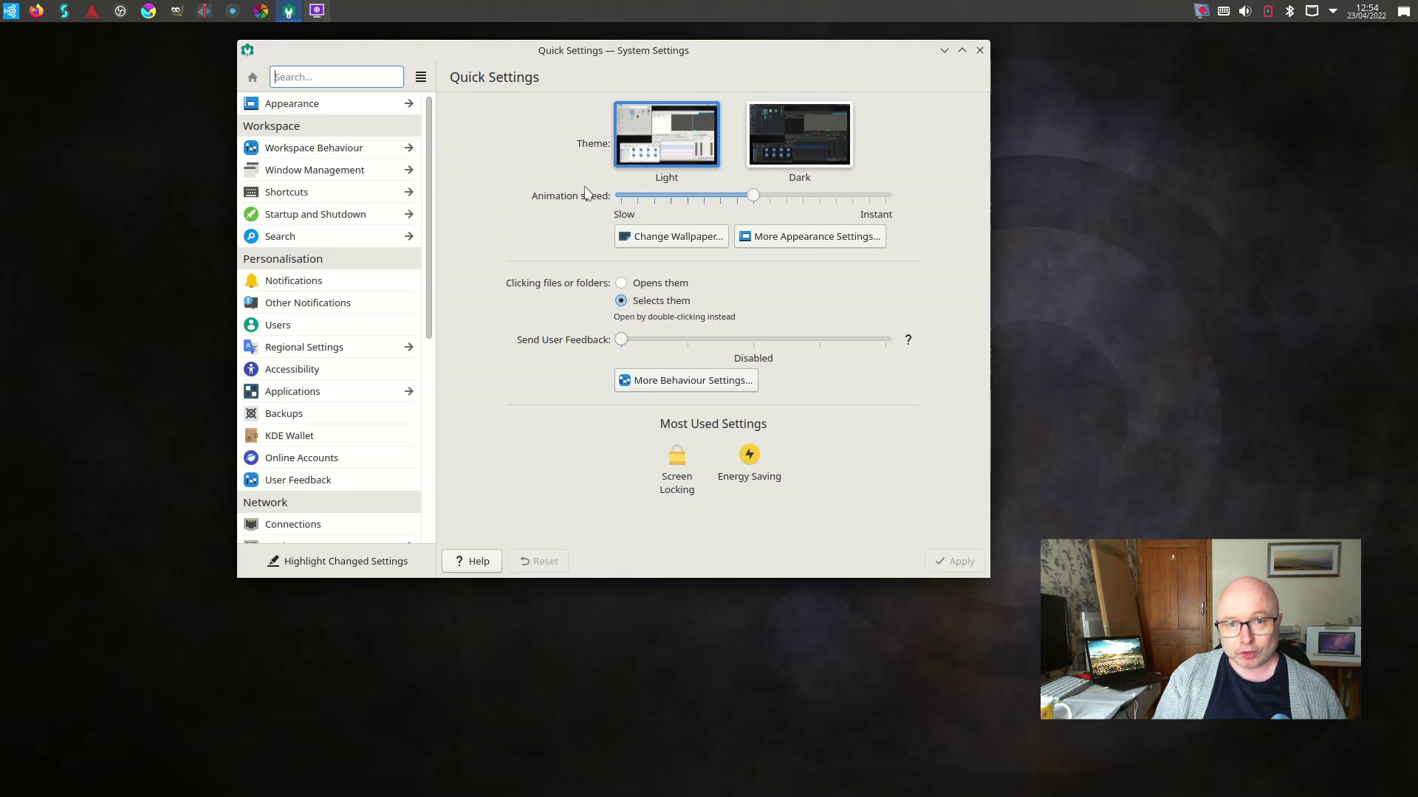
# - Apply the Ubuntu Studio Jammy Jellyfish wallpaper from the enlarged wallpaper dialog, then minimise the dialog
pyautogui.click(707, 240)
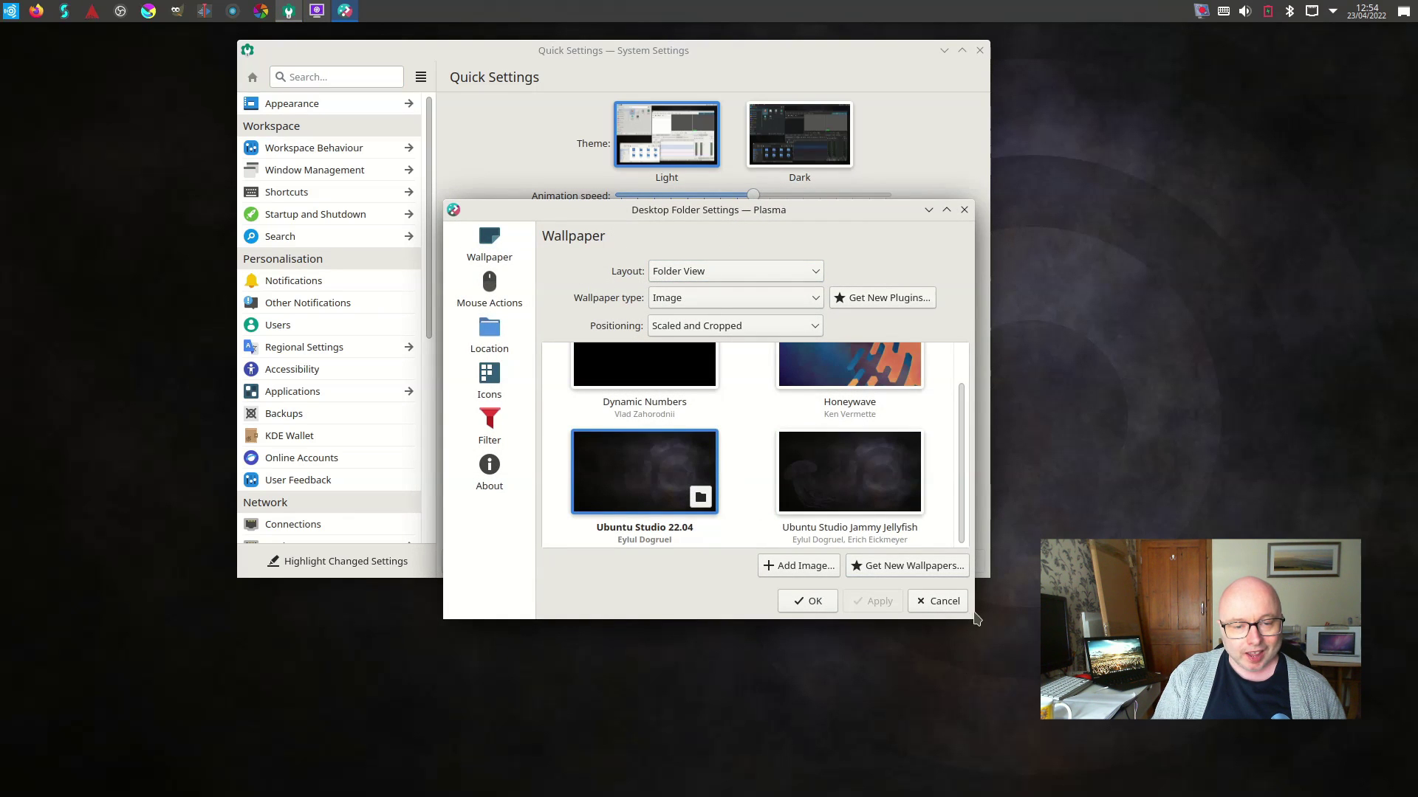
pyautogui.moveTo(971, 620); pyautogui.dragTo(1123, 727)
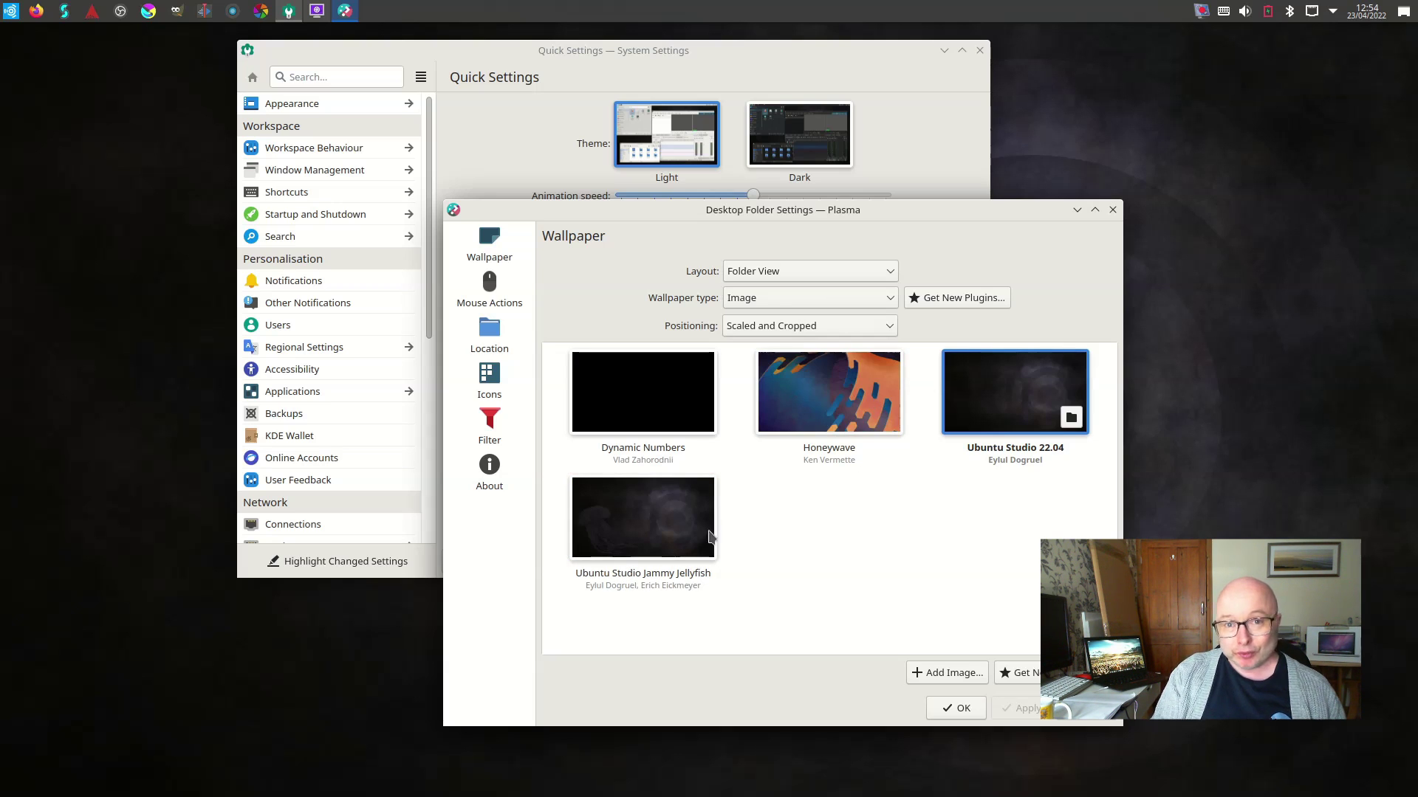
pyautogui.click(637, 525)
pyautogui.click(1022, 710)
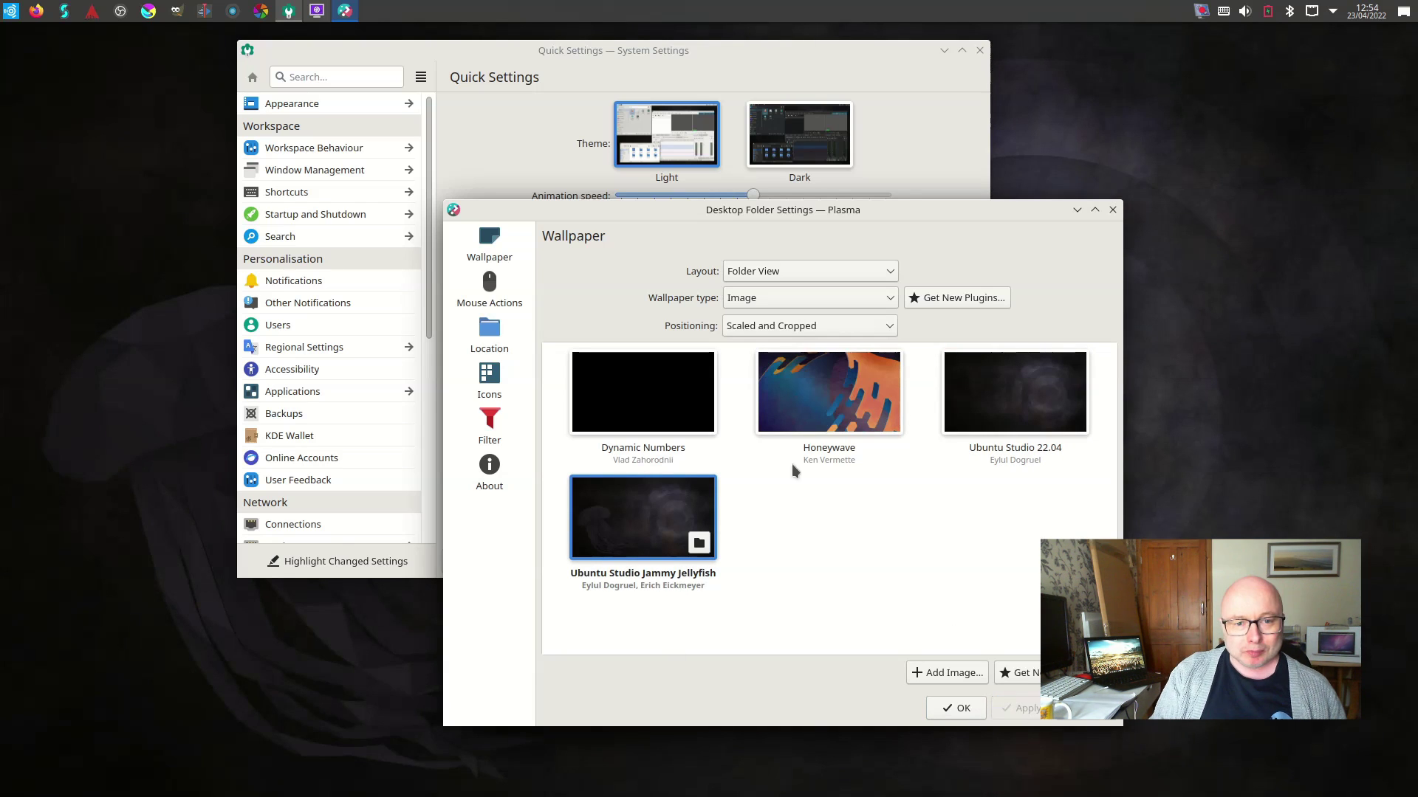
pyautogui.click(1078, 209)
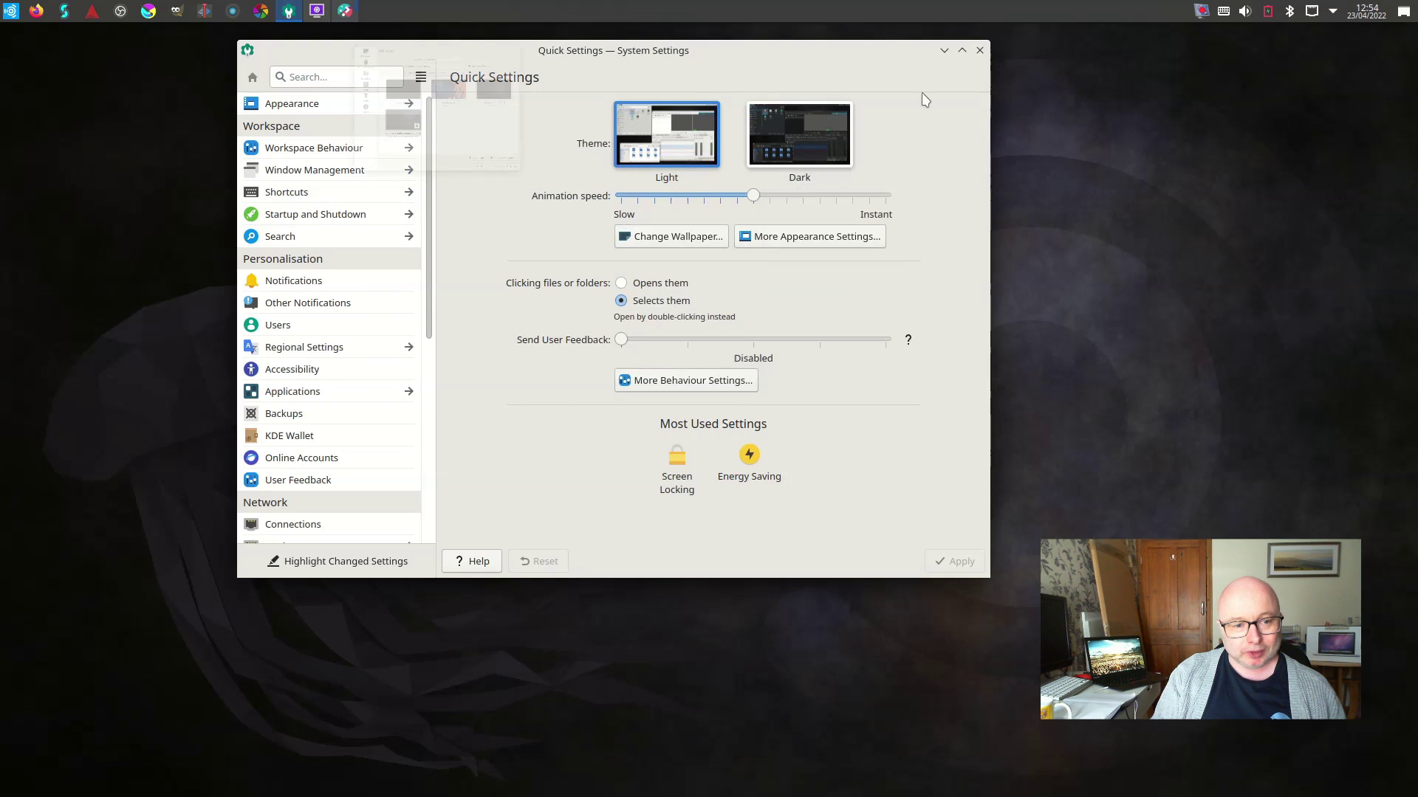
# - Recentre the window, view the Global Theme page showing Ubuntu Studio Light, then scroll the category list
pyautogui.moveTo(837, 51); pyautogui.dragTo(1314, 138)
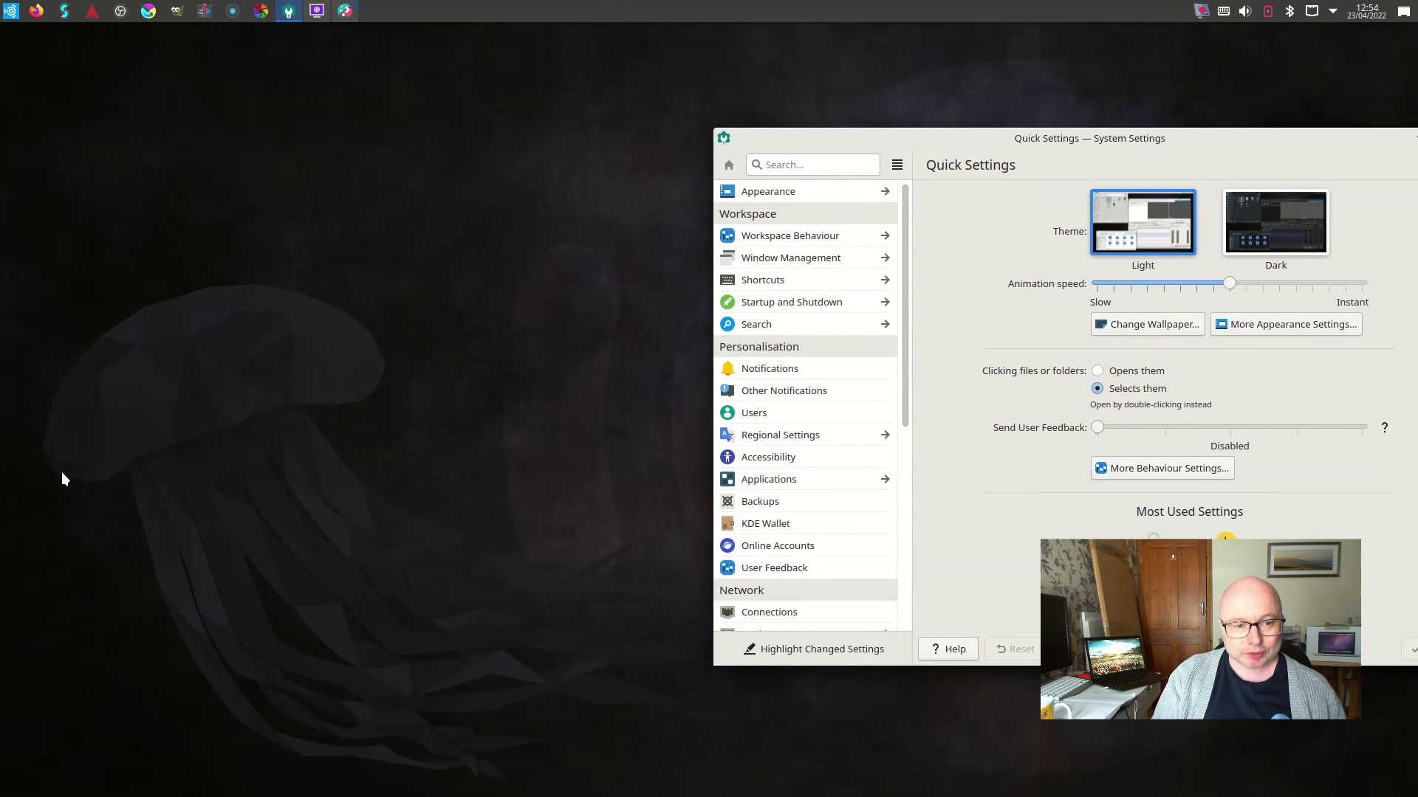
pyautogui.moveTo(1186, 140); pyautogui.dragTo(794, 116)
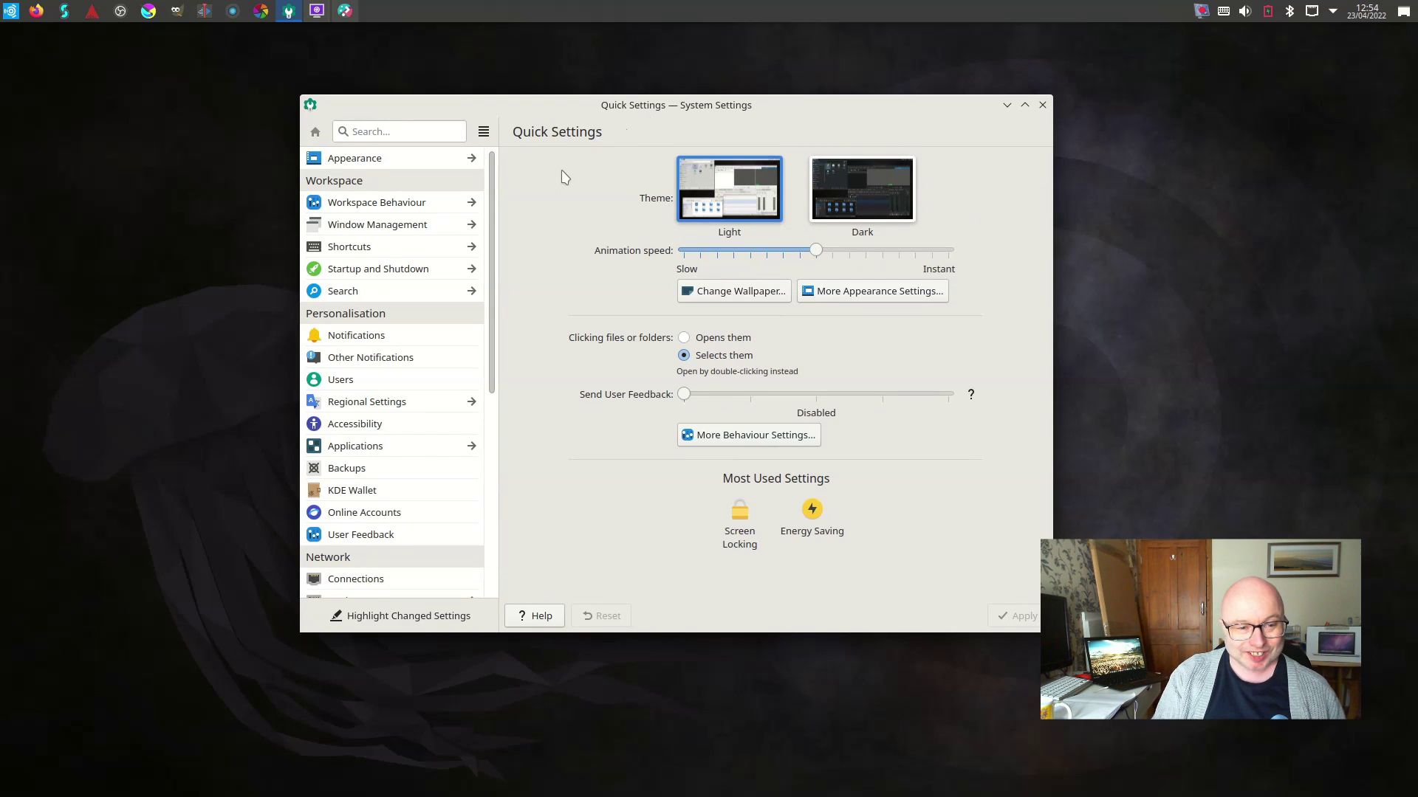
pyautogui.click(905, 291)
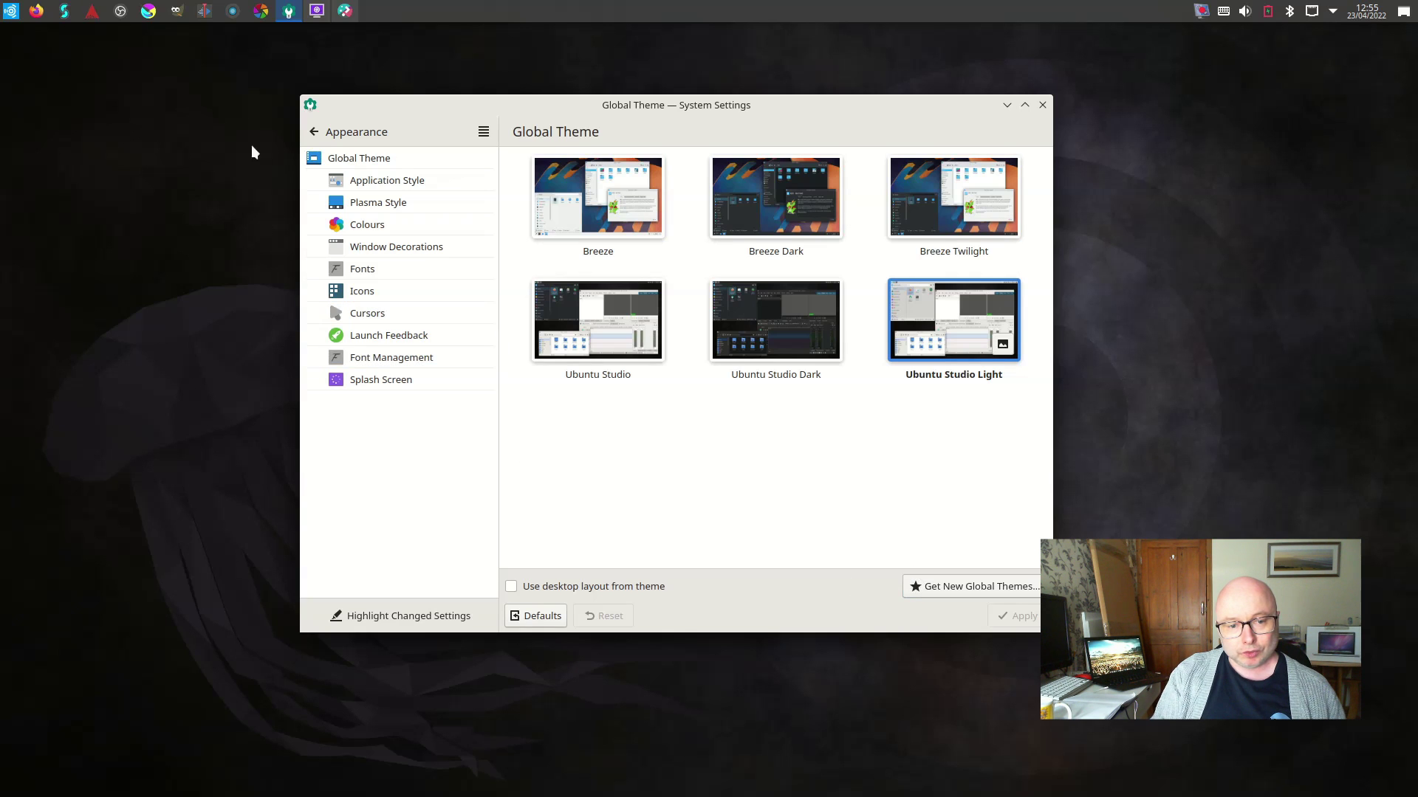
pyautogui.click(325, 131)
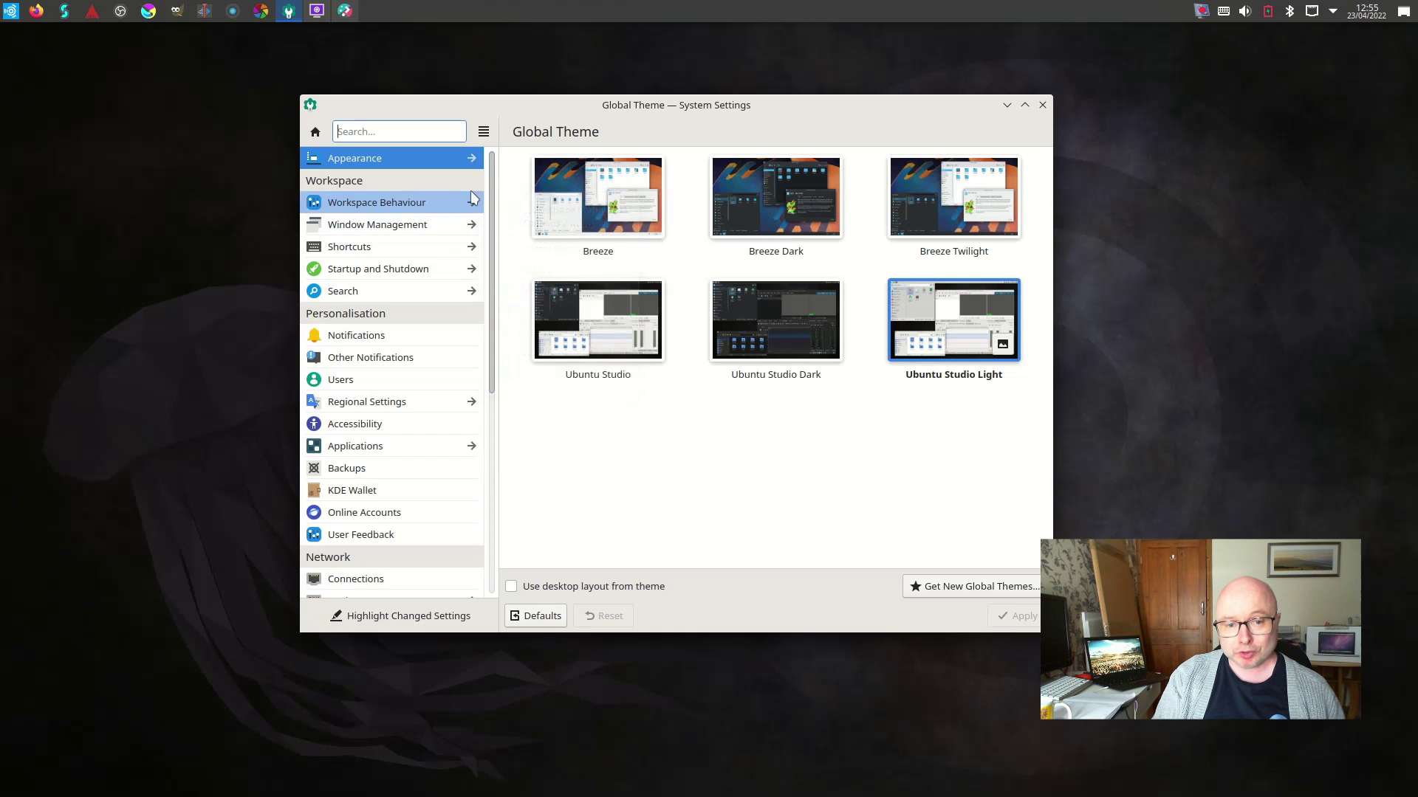
pyautogui.scroll(-1, 490, 200)
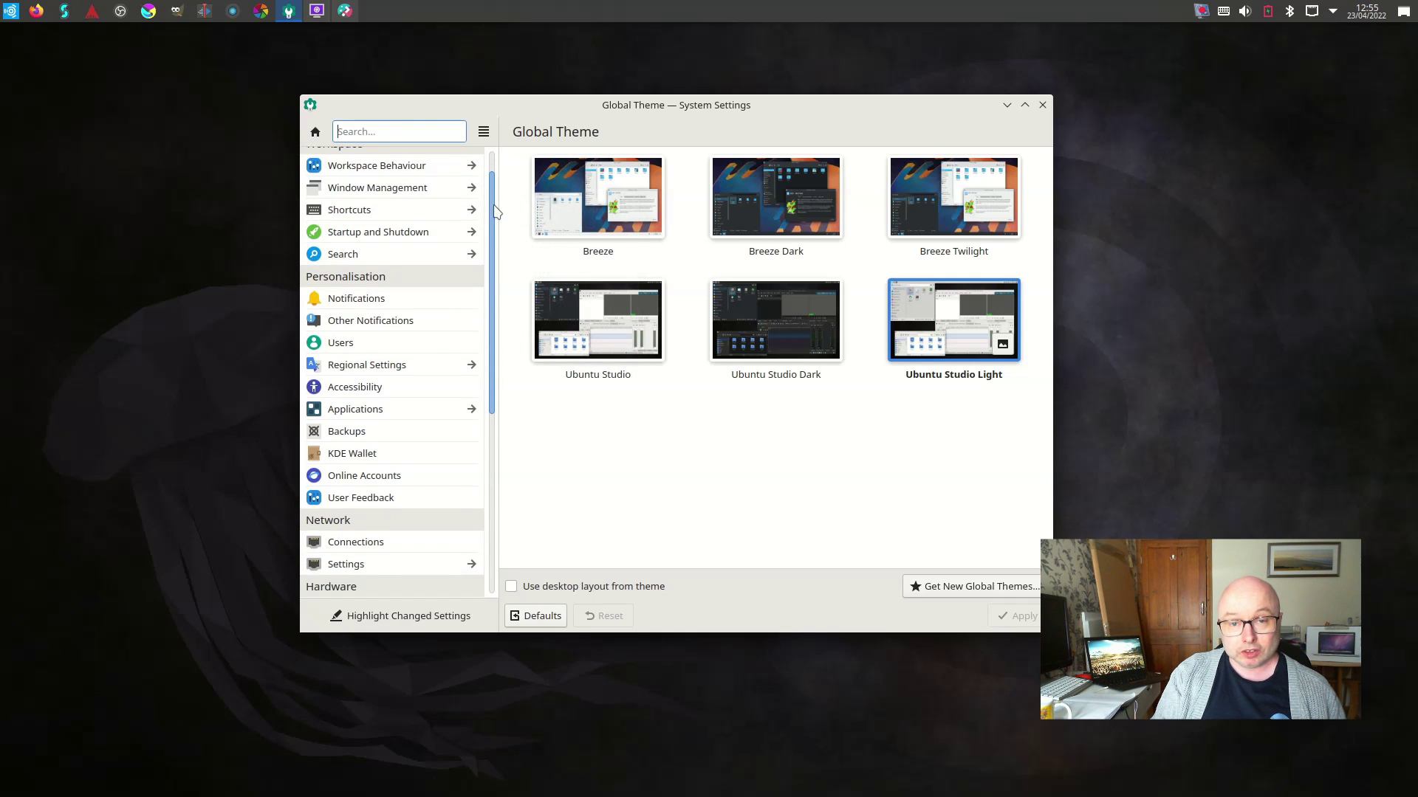
pyautogui.scroll(-8, 494, 222)
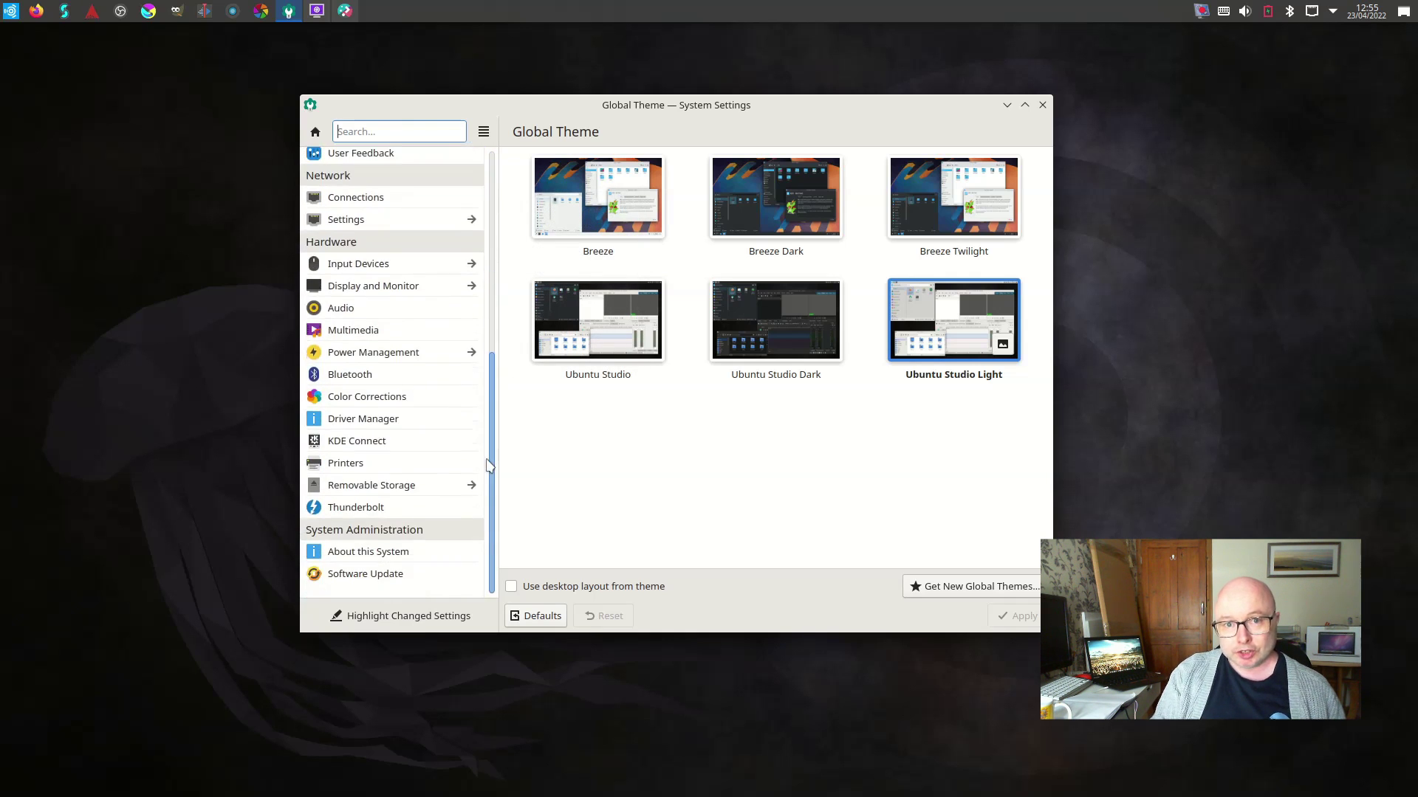
# - Review the Ubuntu Studio 22.04 system details, then move on to the Multimedia settings
pyautogui.click(386, 556)
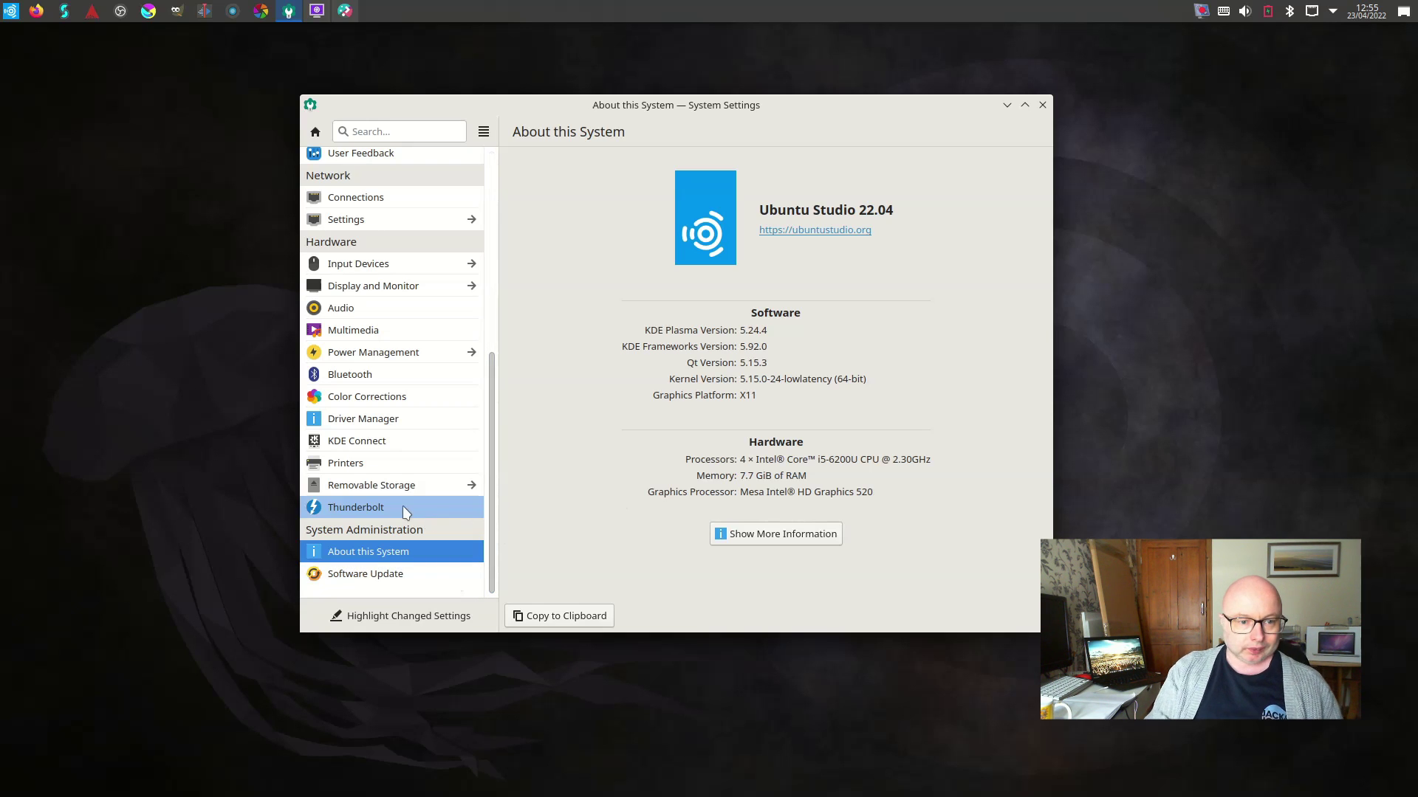
pyautogui.click(392, 335)
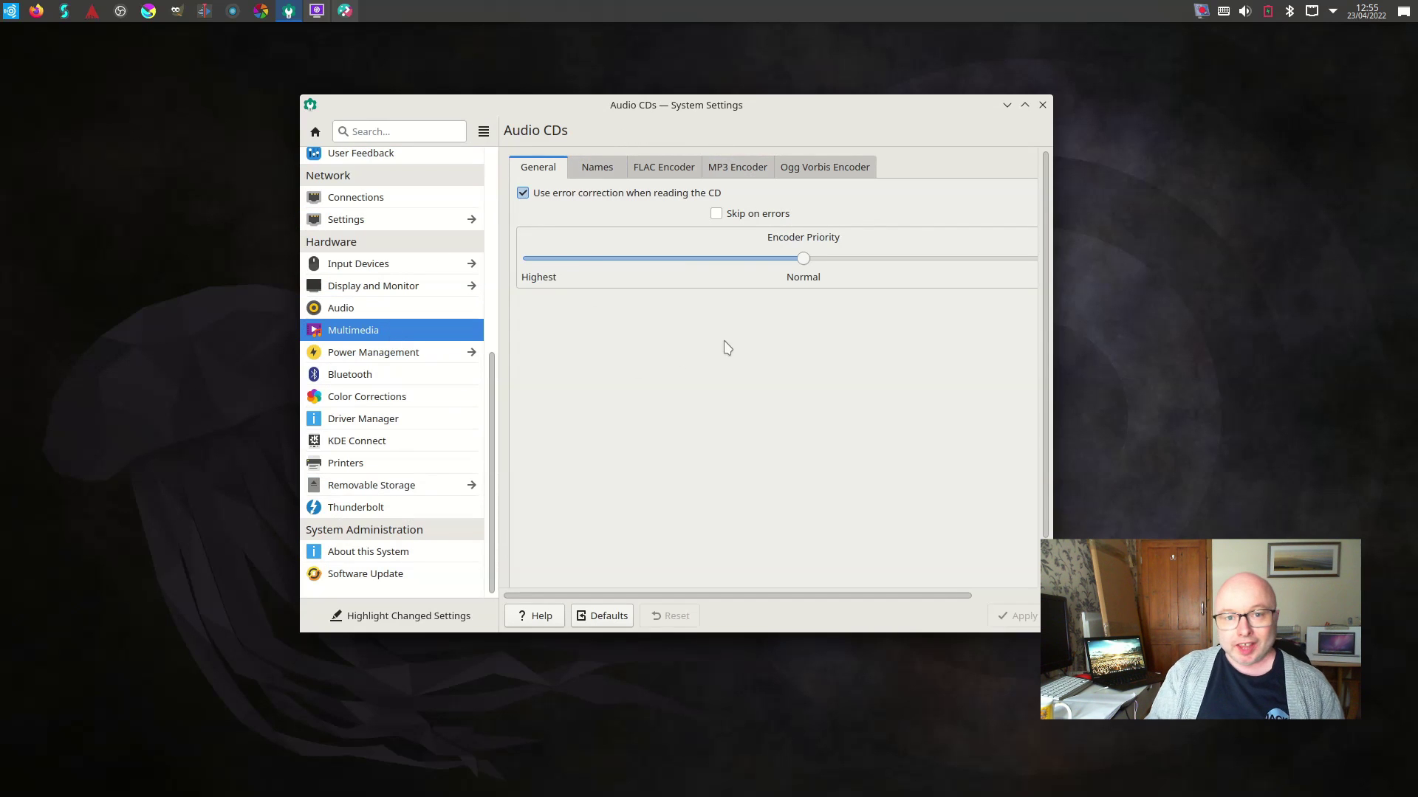
# - Review the Audio device settings, widen the window, then show the Display and Monitor page
pyautogui.click(347, 308)
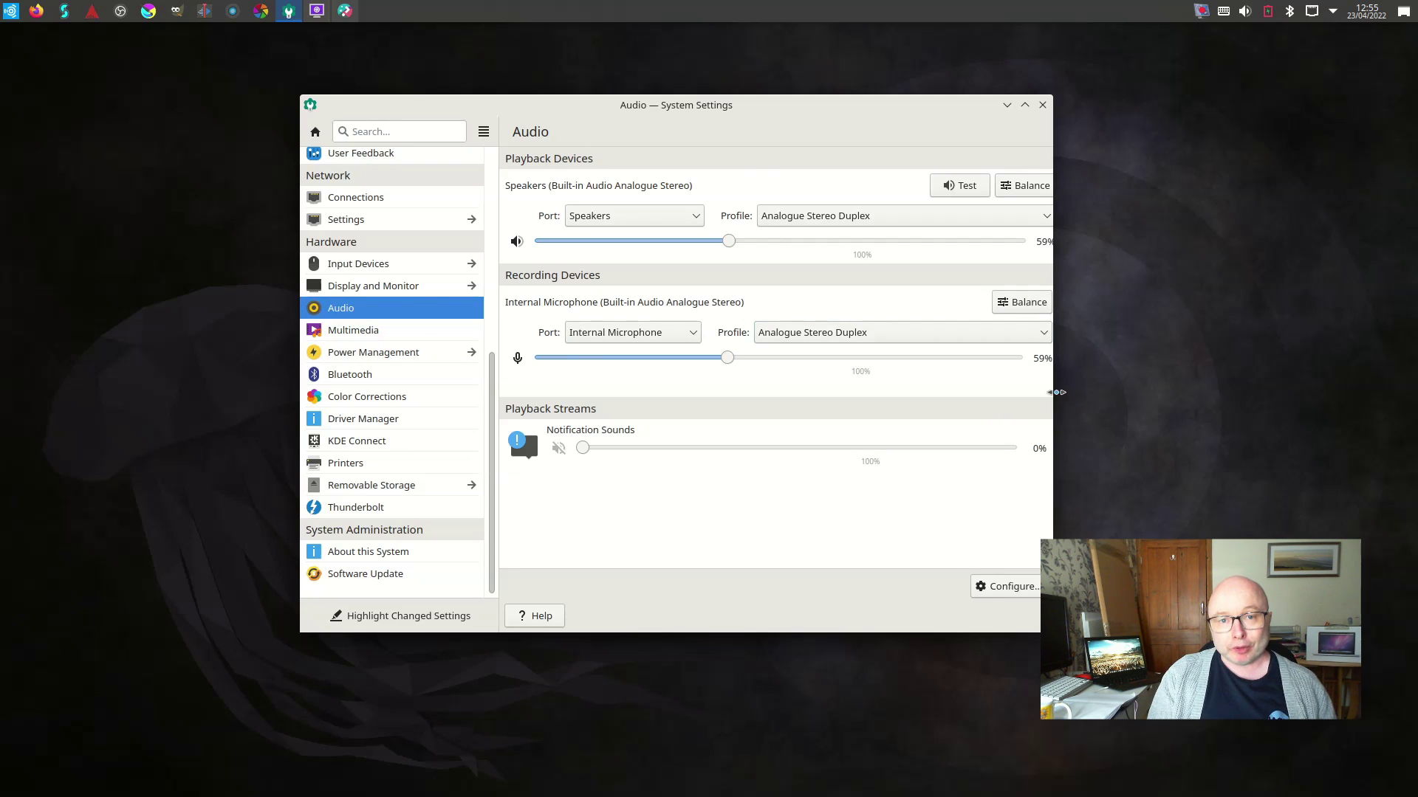
pyautogui.moveTo(1054, 396); pyautogui.dragTo(1199, 382)
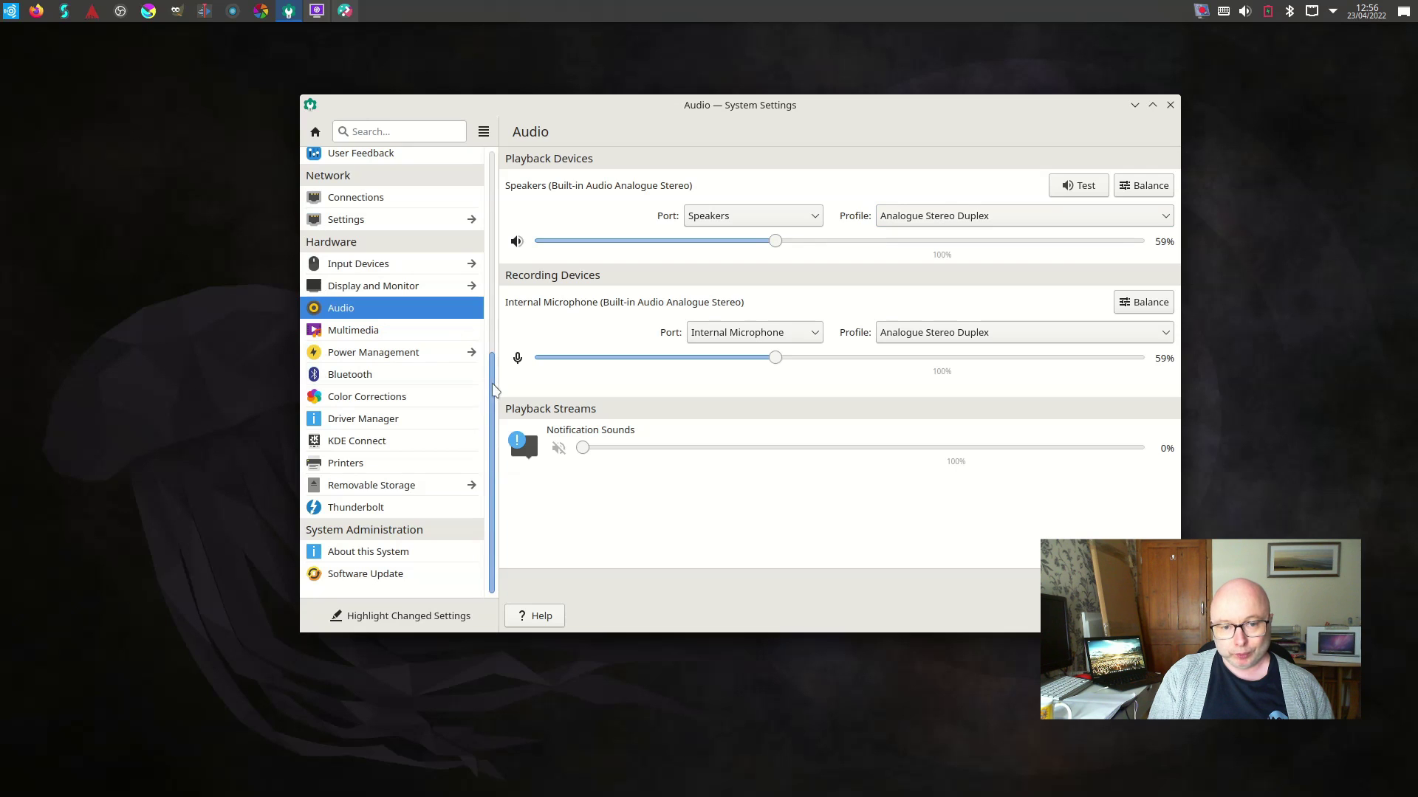
pyautogui.scroll(2, 494, 389)
pyautogui.click(404, 368)
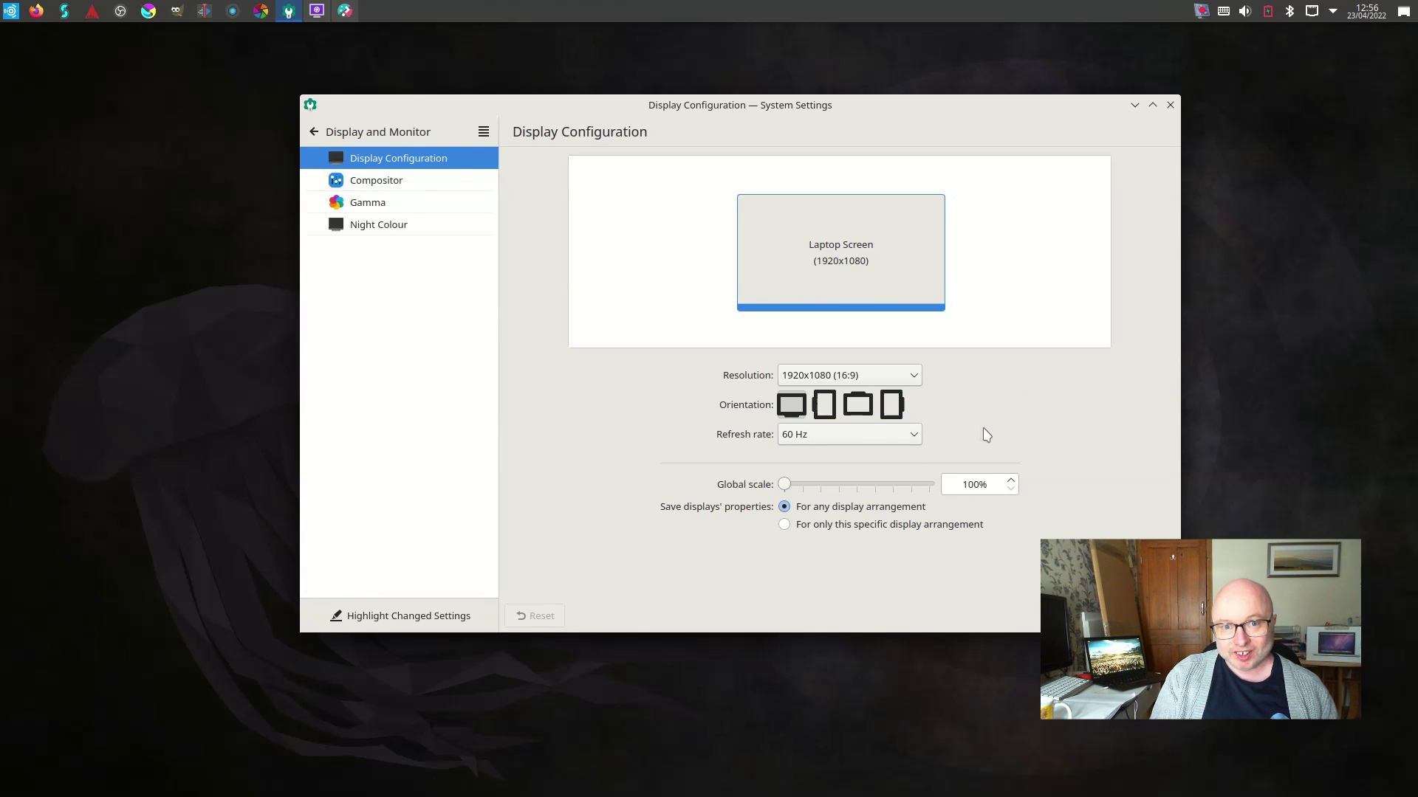
# - Apply a 125% global display scale, then return it to 100% and apply again
pyautogui.click(812, 488)
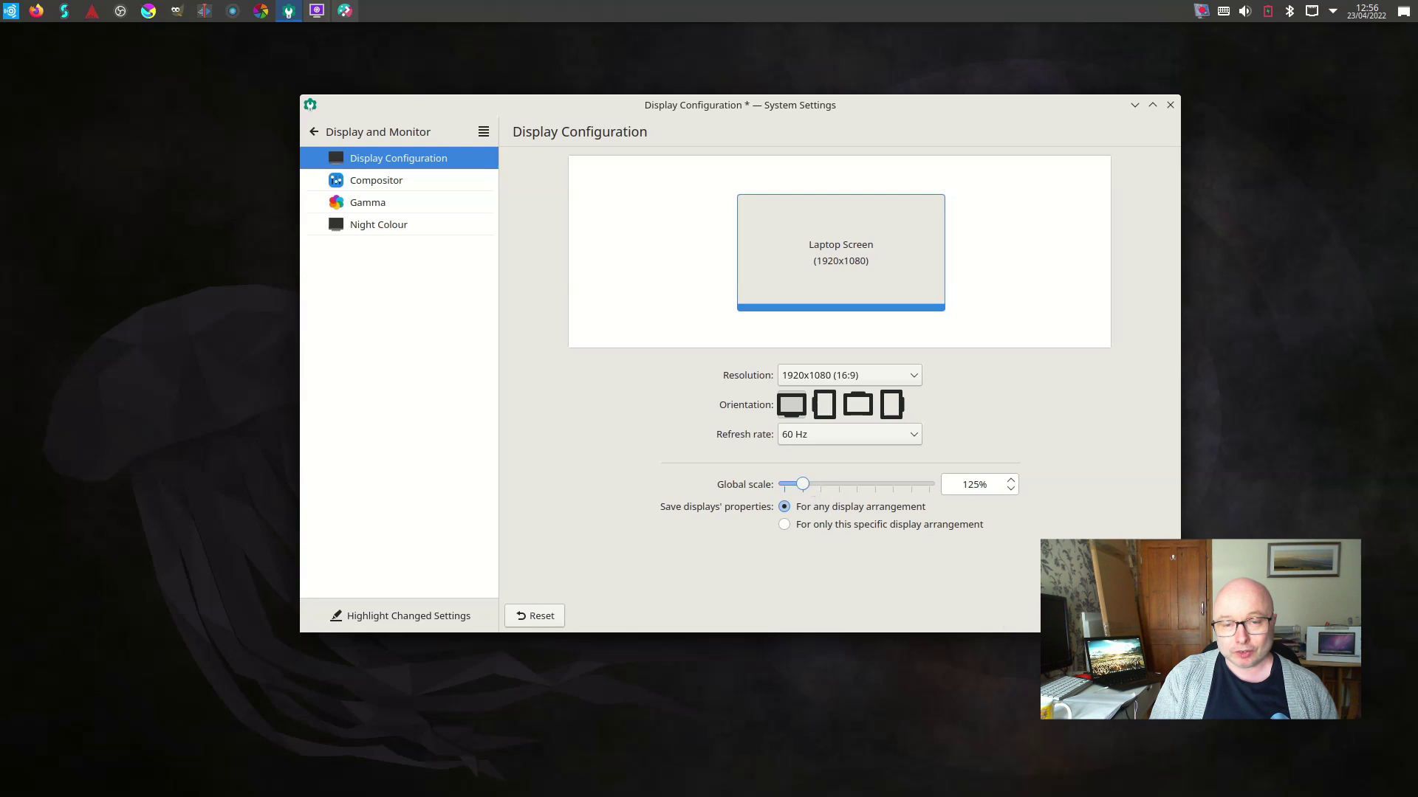
pyautogui.hotkey('alt', 'a')
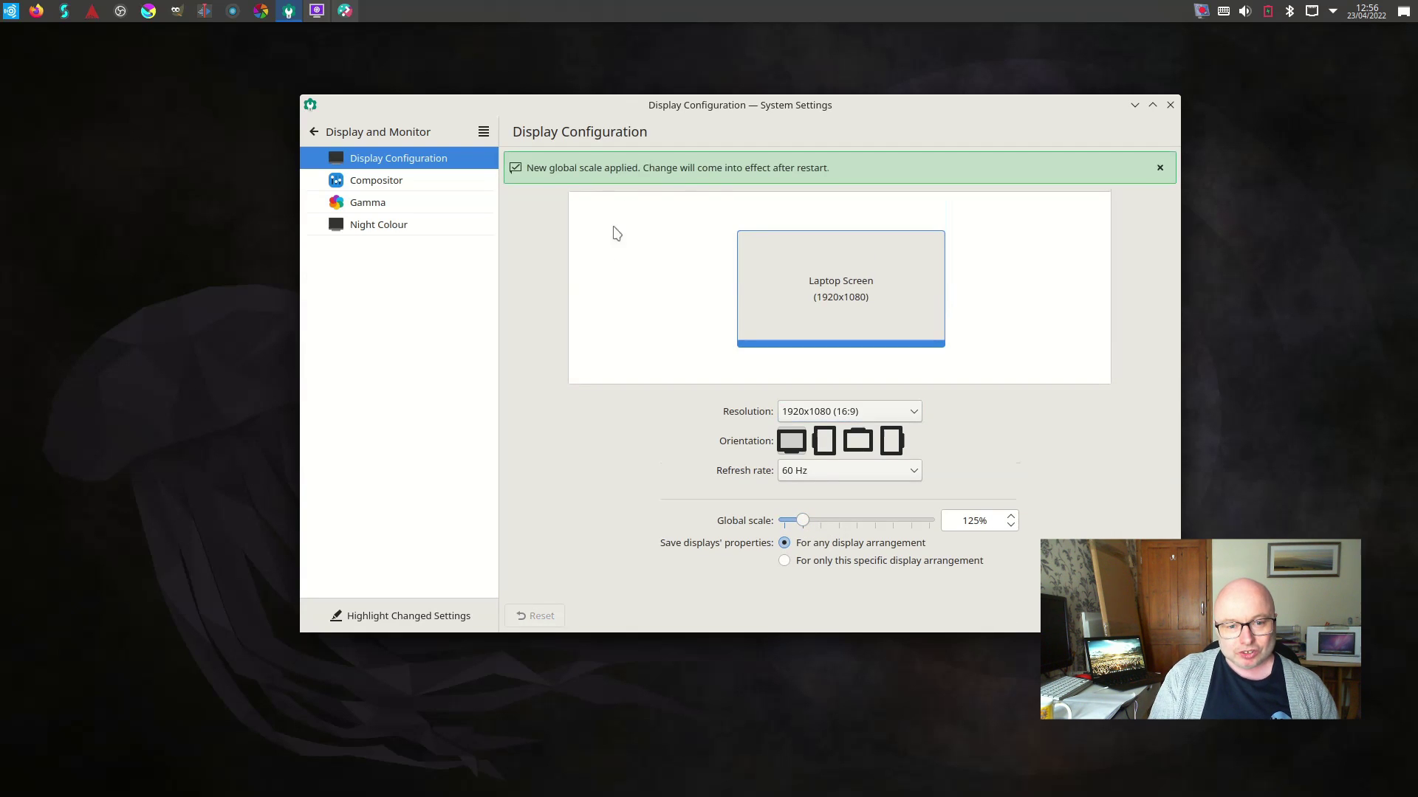
pyautogui.click(784, 522)
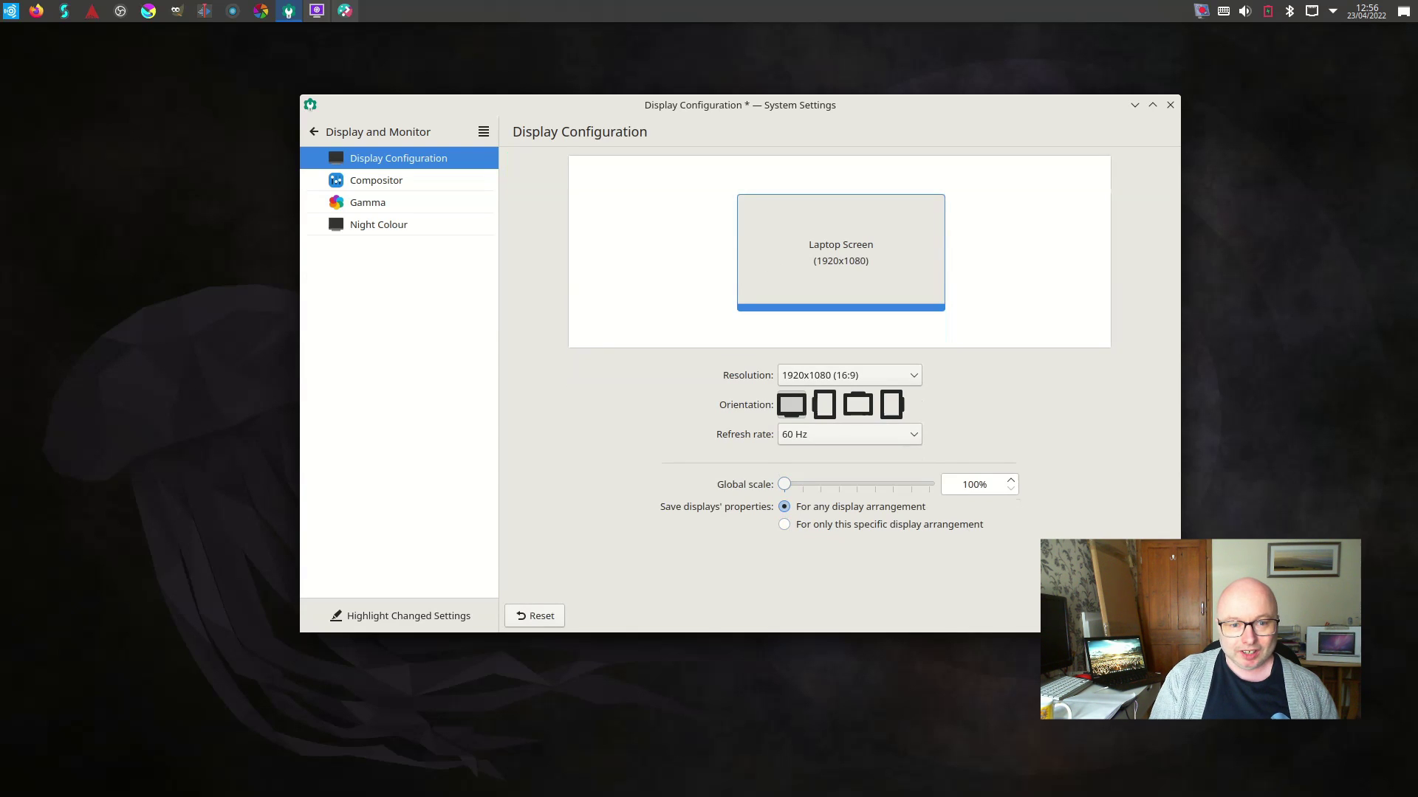
pyautogui.hotkey('alt', 'a')
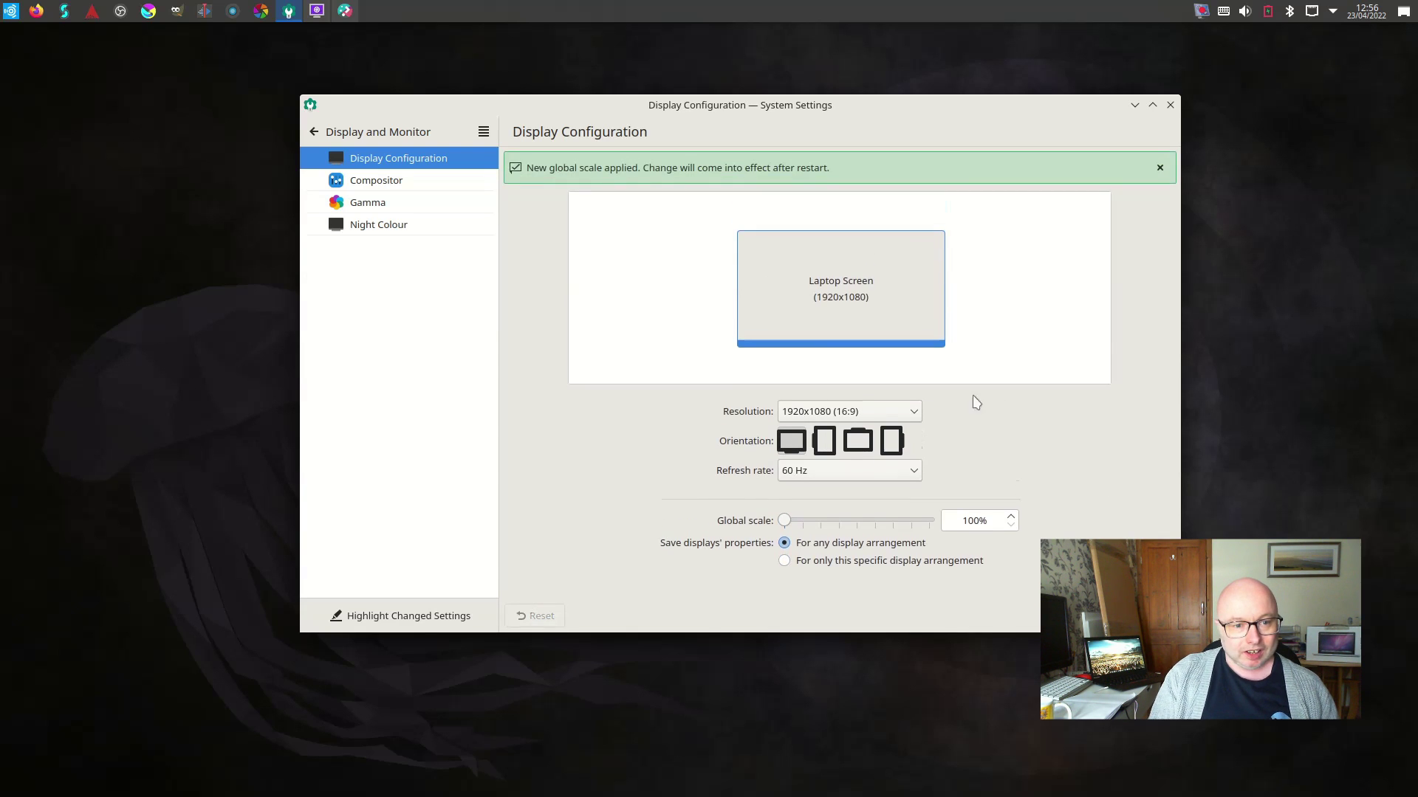
# - Look through the Compositor, Gamma and Night Colour pages, then return to the category list
pyautogui.click(412, 186)
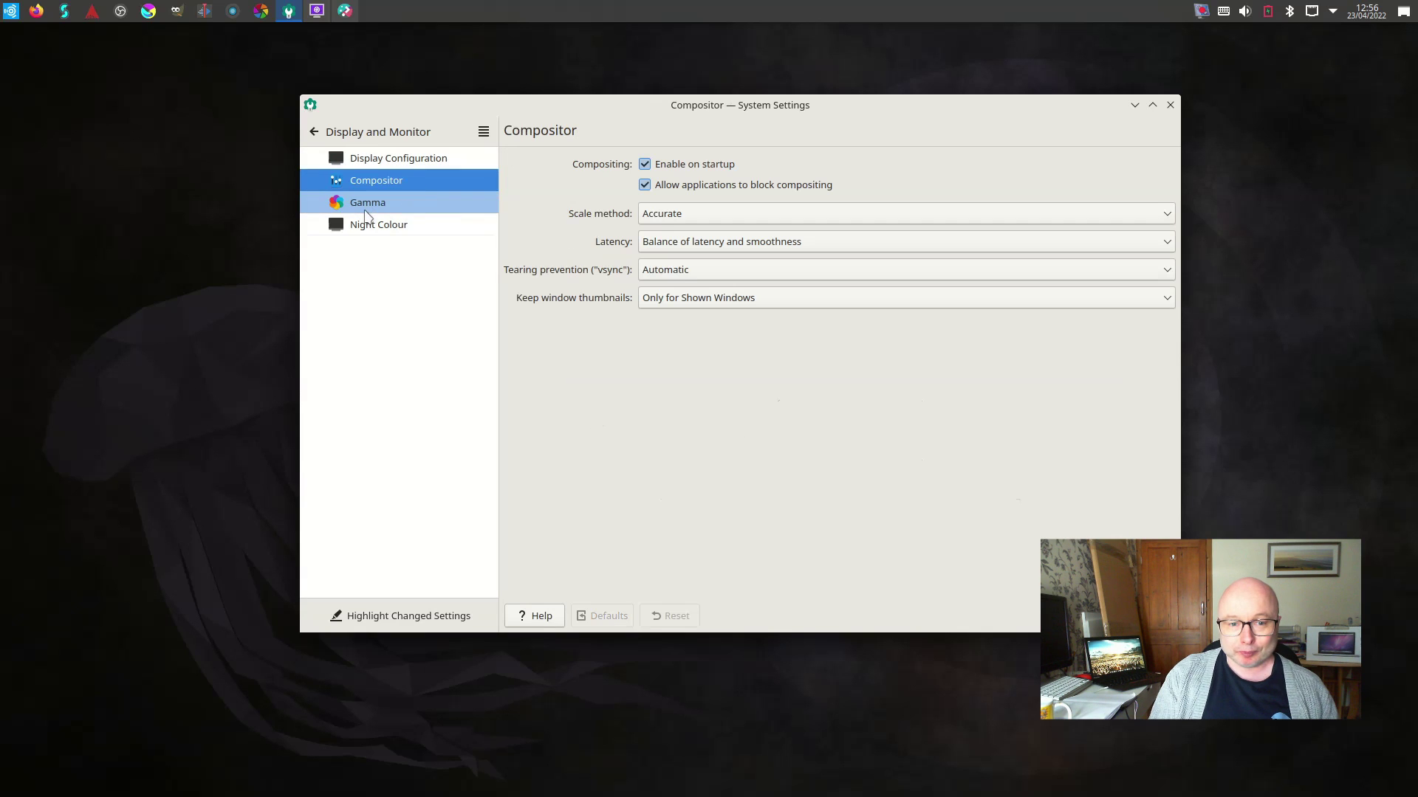
pyautogui.click(367, 213)
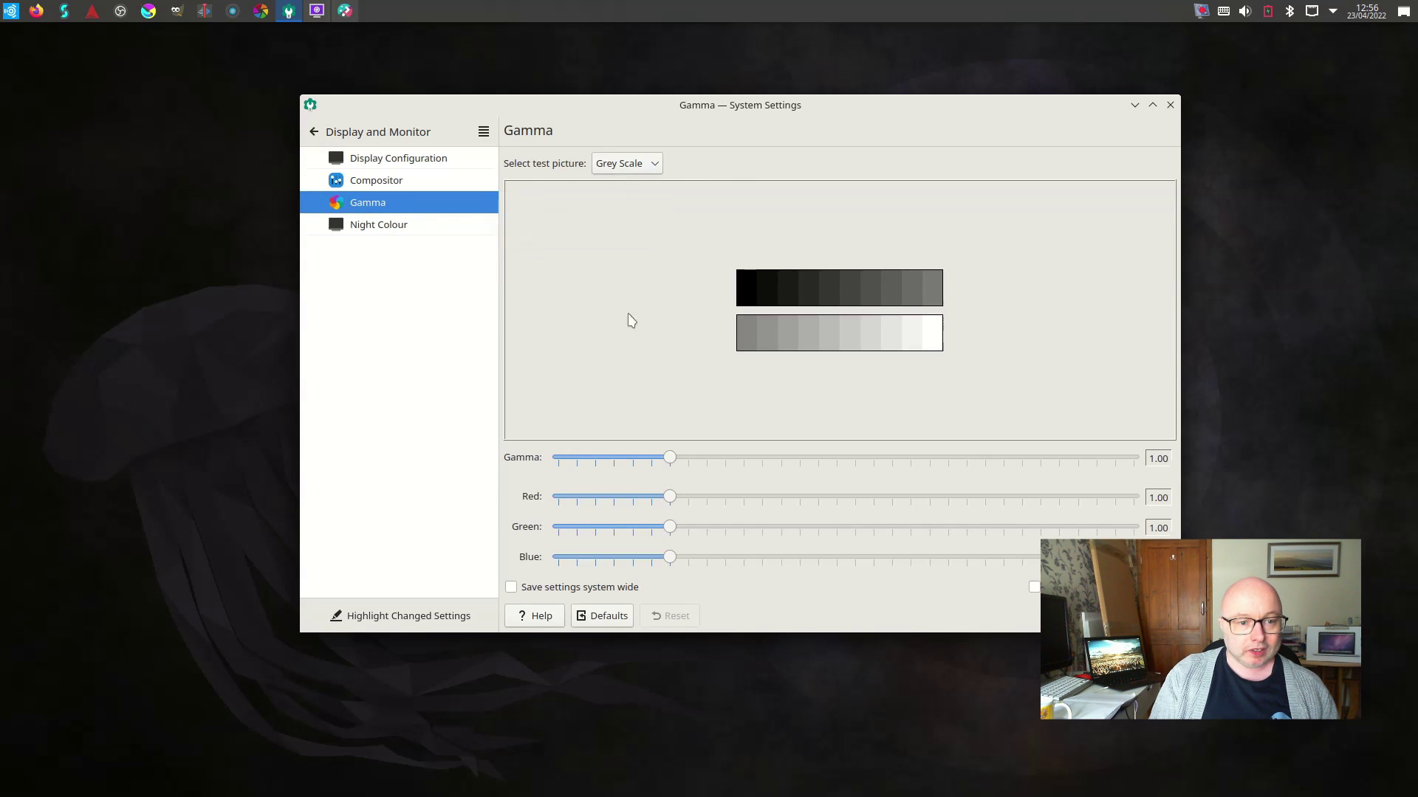
pyautogui.click(369, 229)
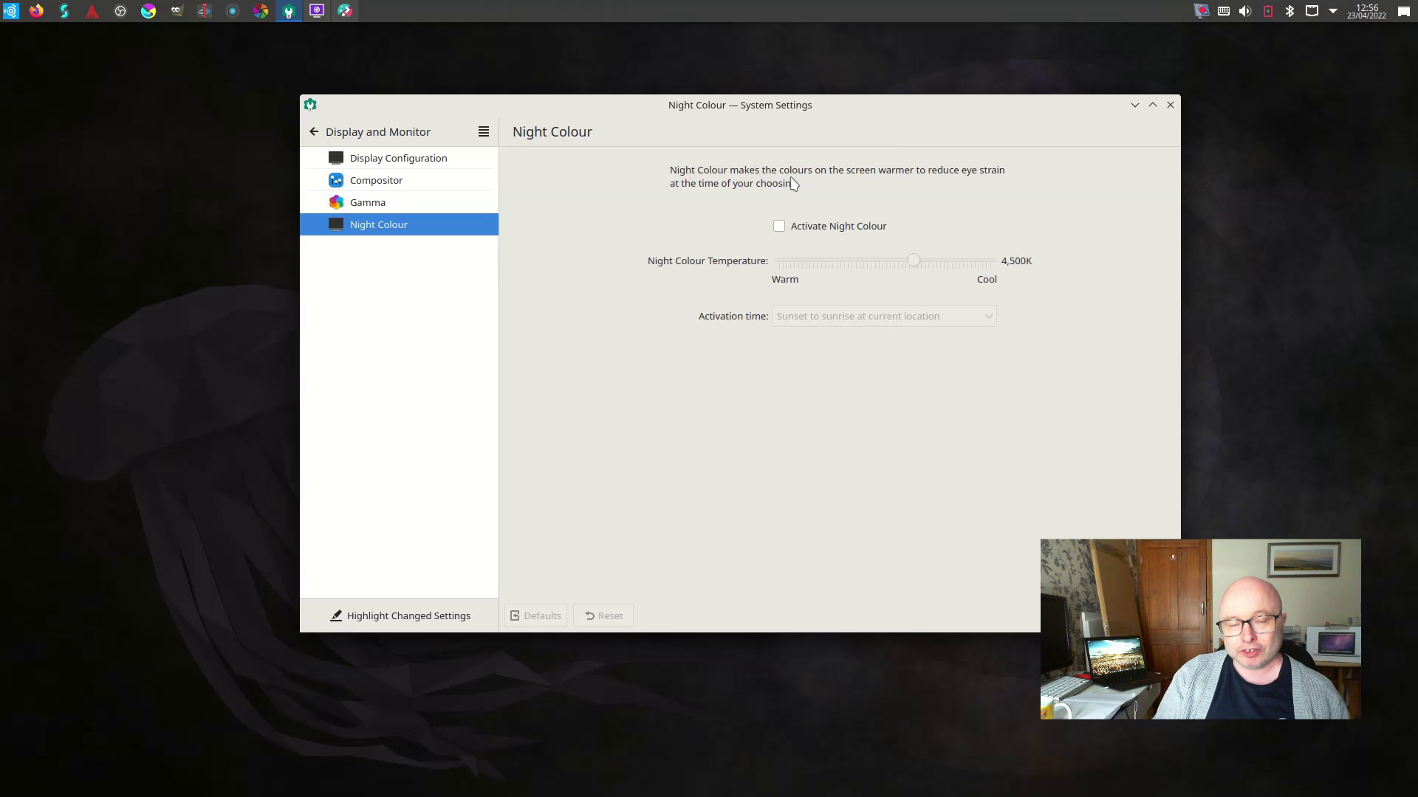
pyautogui.moveTo(705, 110); pyautogui.dragTo(695, 93)
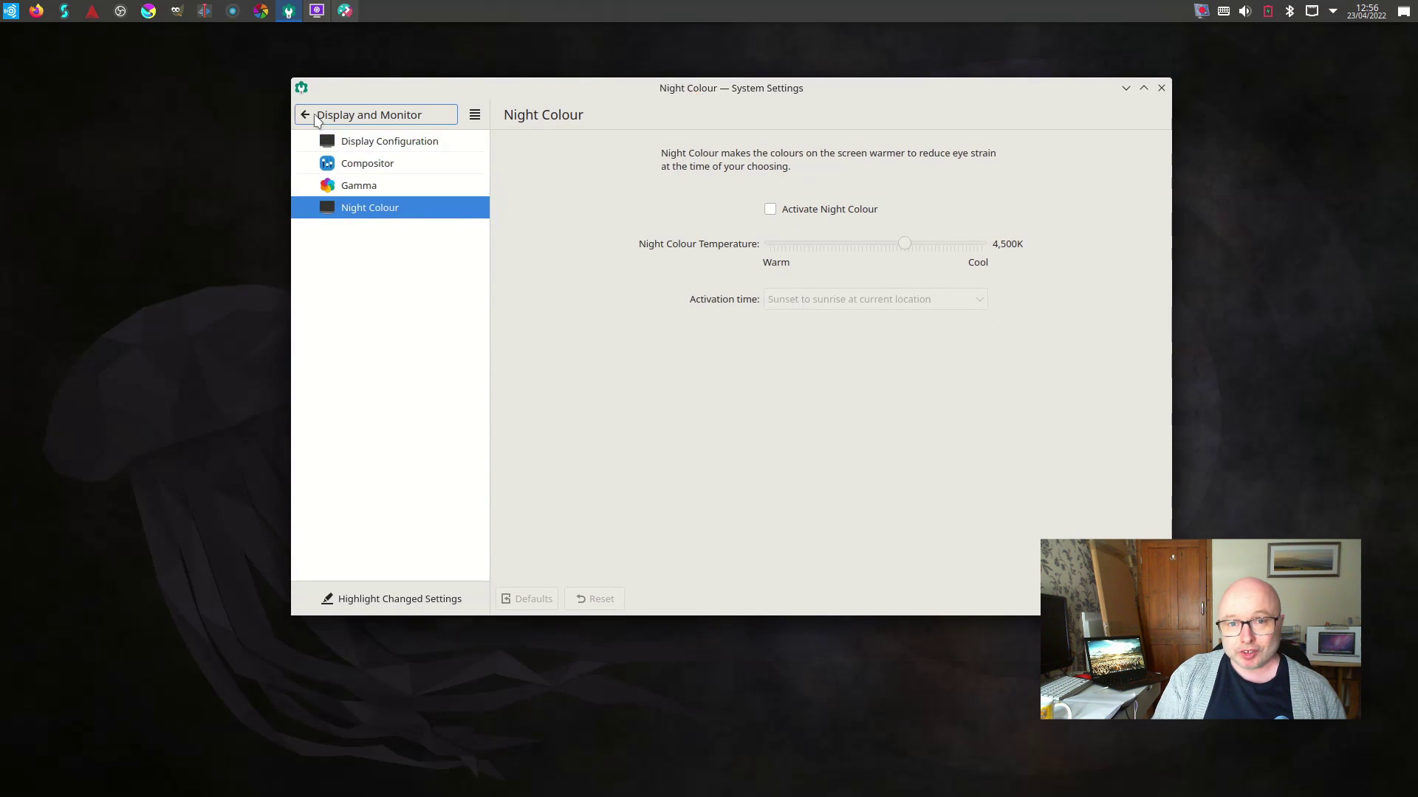
pyautogui.click(308, 117)
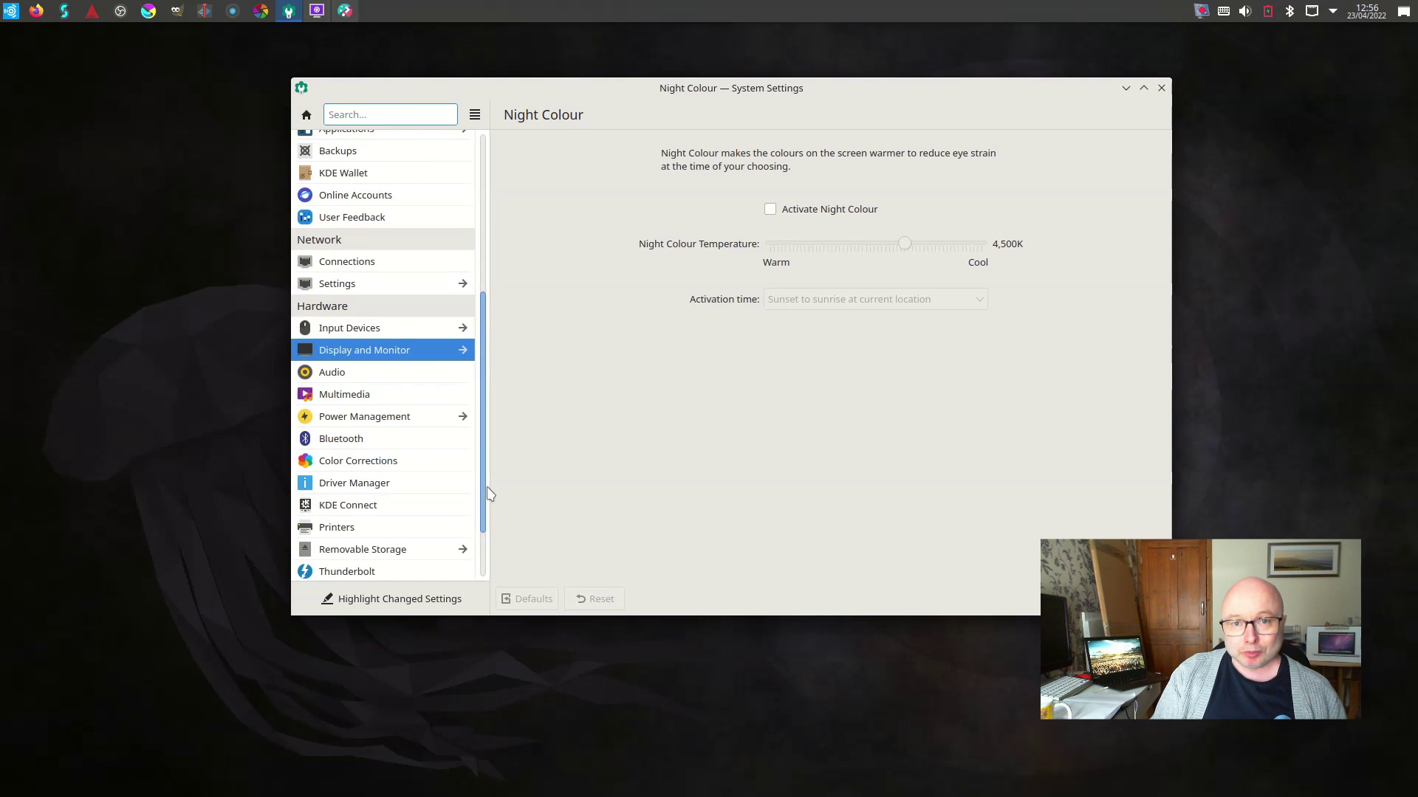
# - Minimise System Settings so the desktop is showing
pyautogui.moveTo(486, 489); pyautogui.dragTo(493, 285)
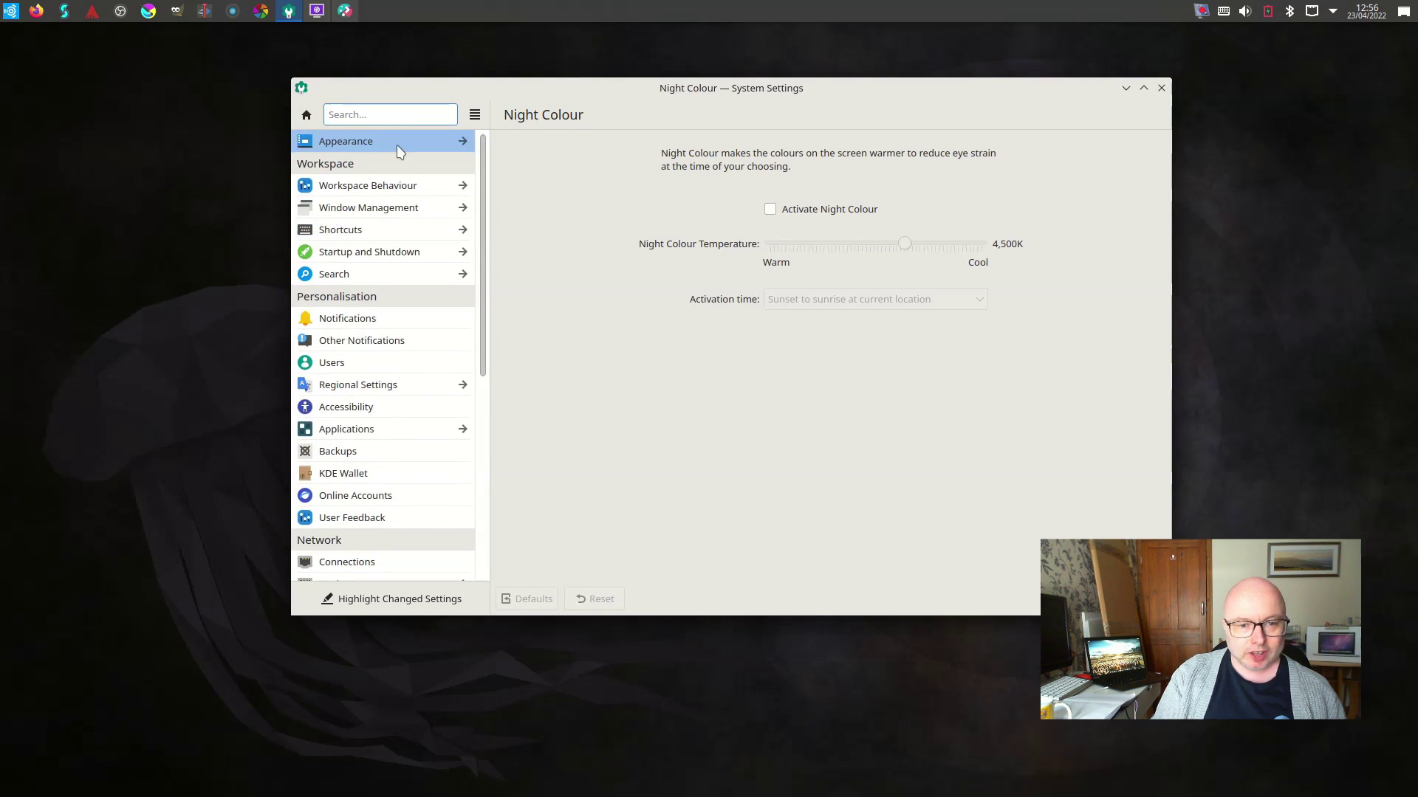
pyautogui.moveTo(399, 150)
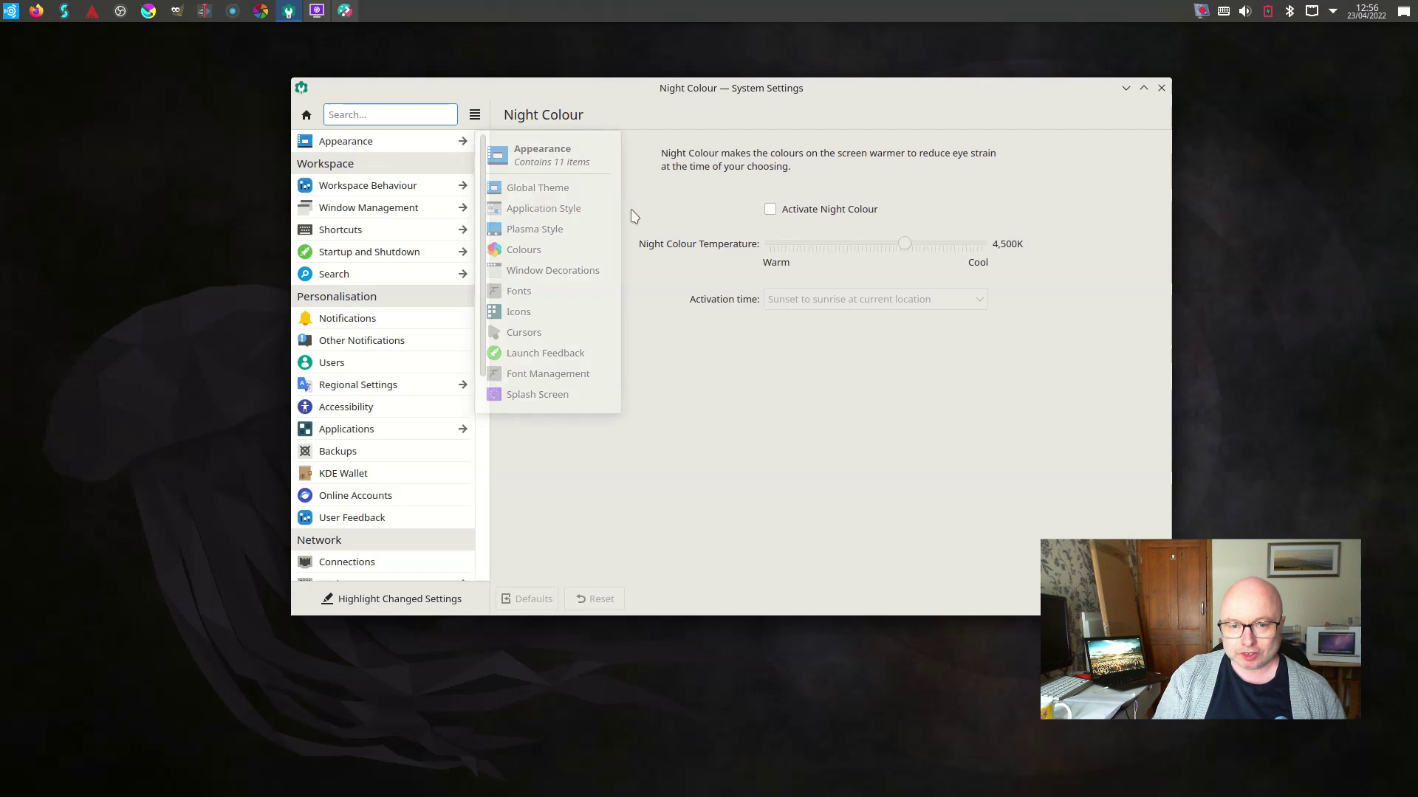
pyautogui.click(1126, 89)
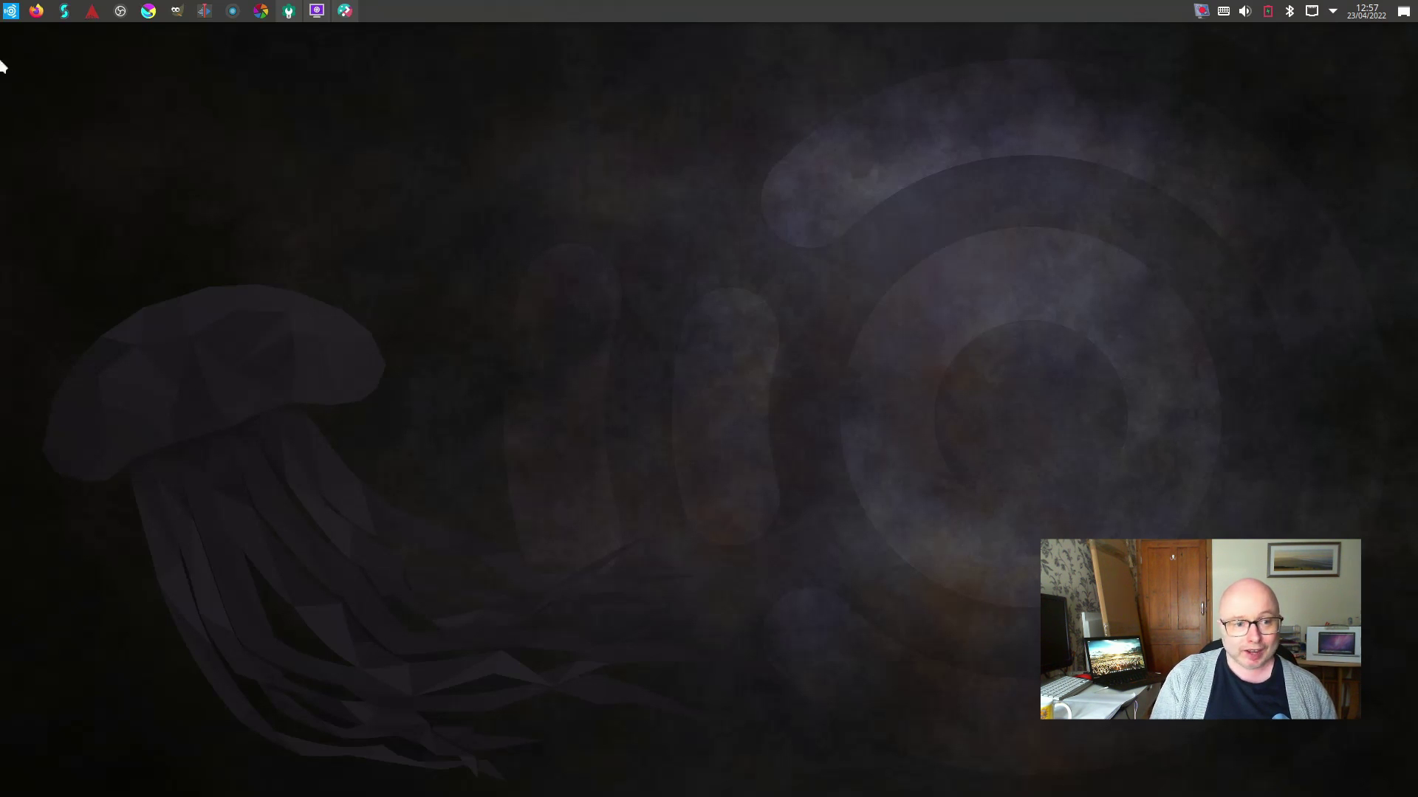
# - Show All Applications > Audio Production in the launcher and scroll down to ZynAddSubFX
pyautogui.click(12, 10)
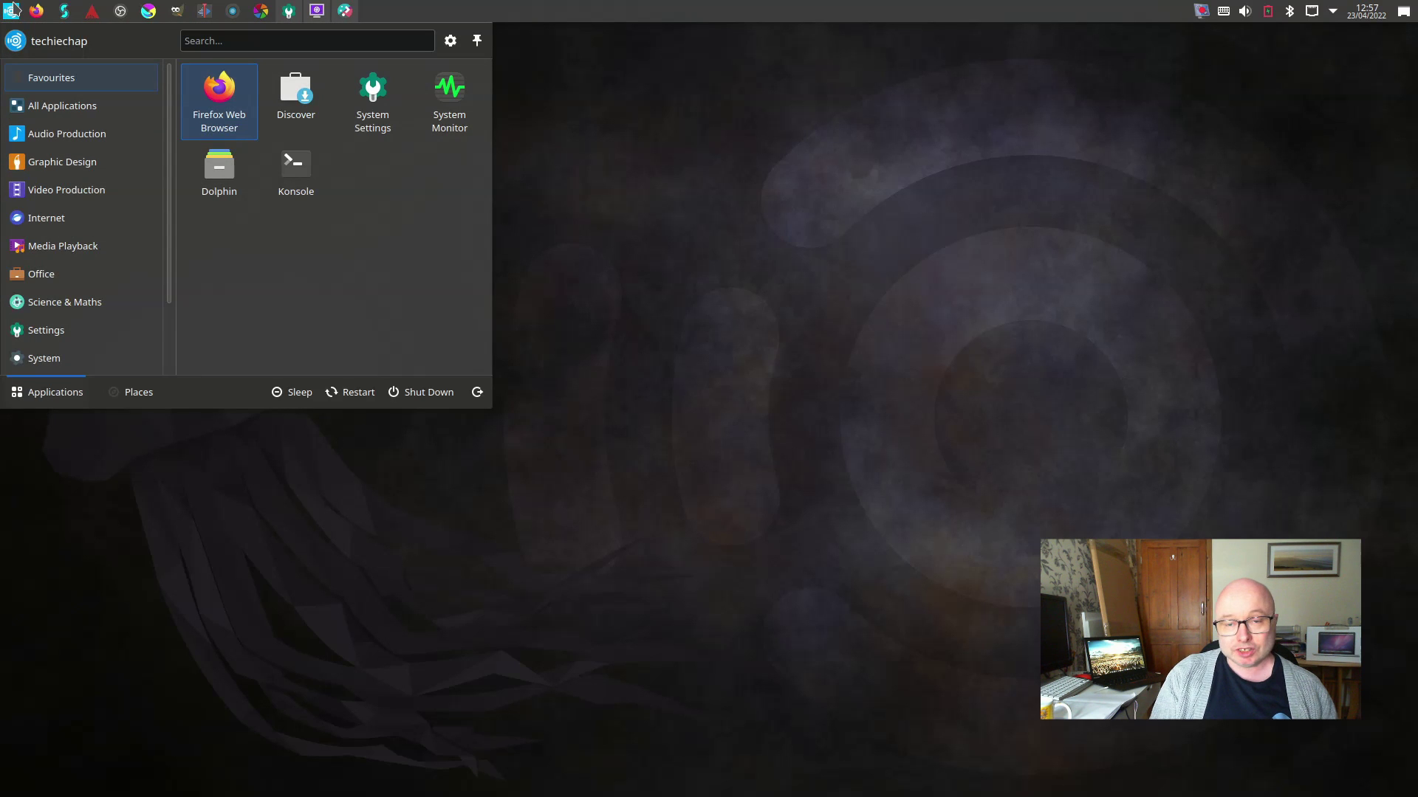
pyautogui.click(60, 113)
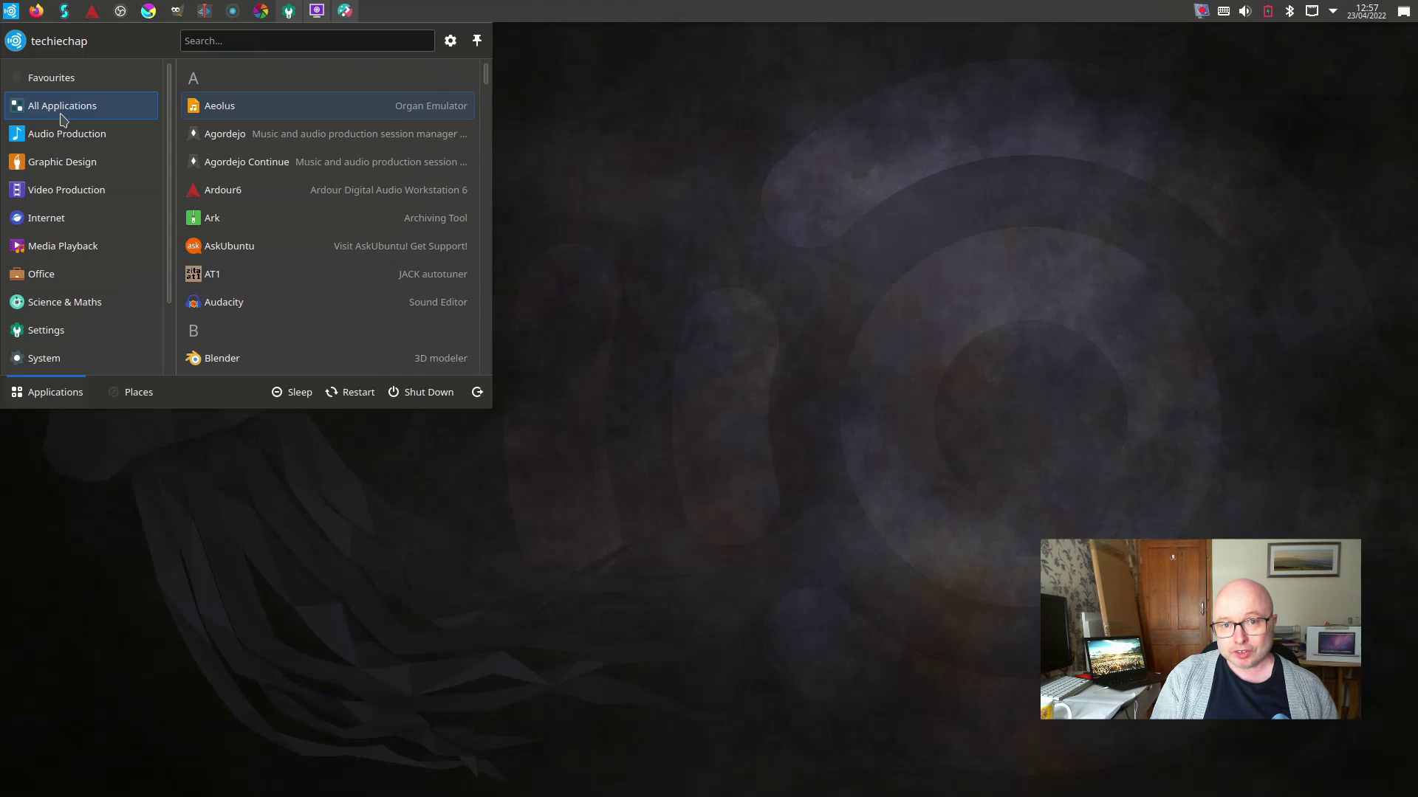
pyautogui.click(66, 137)
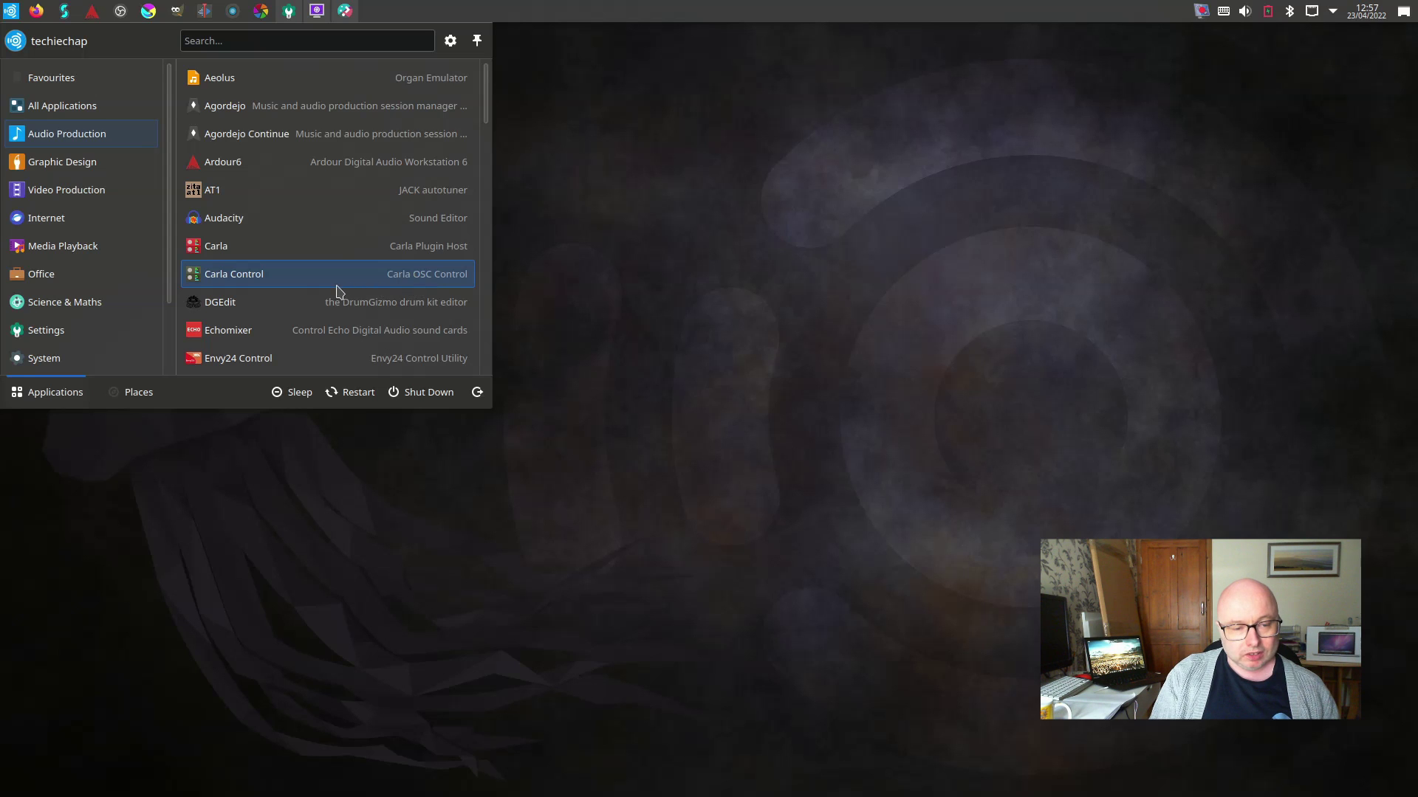
pyautogui.scroll(-1, 350, 314)
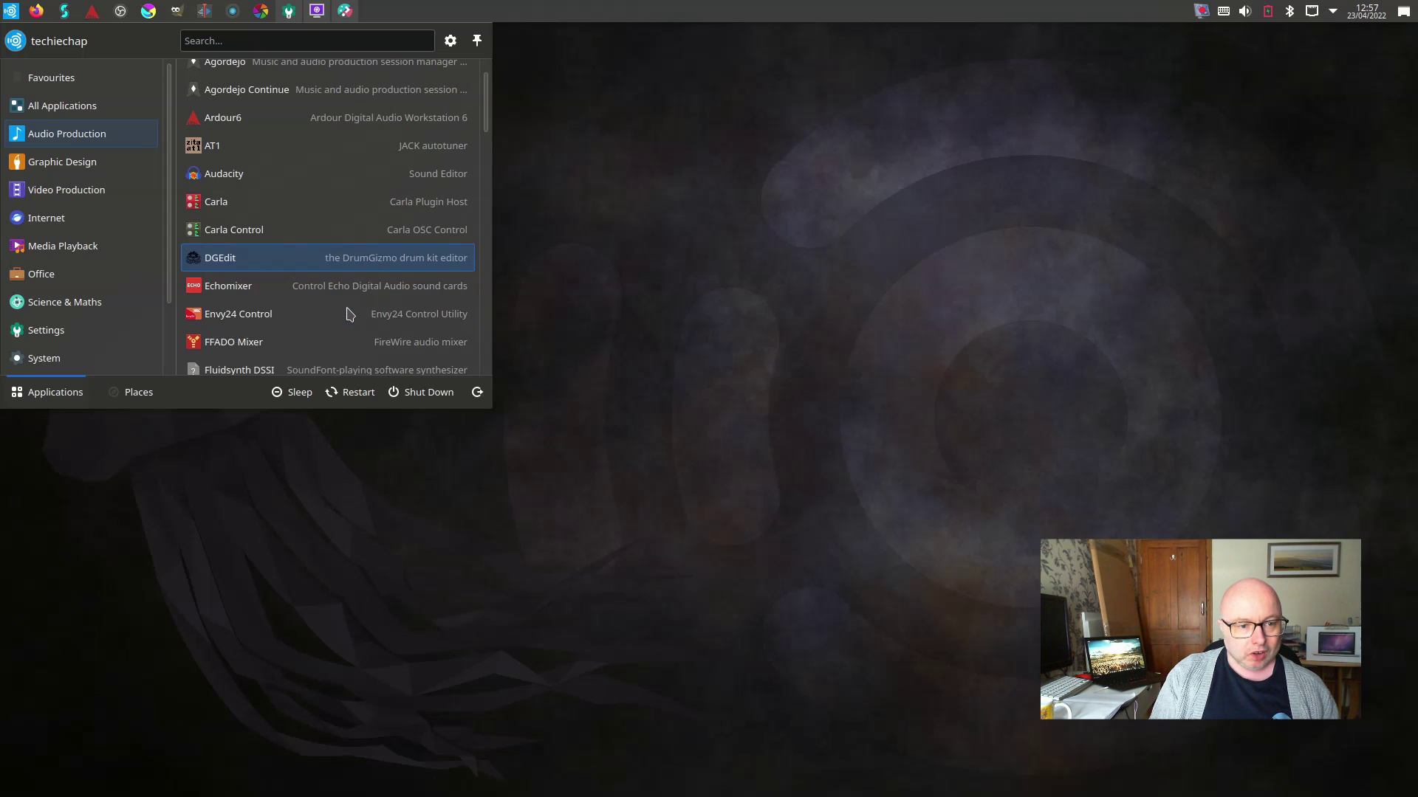
pyautogui.scroll(-1, 350, 314)
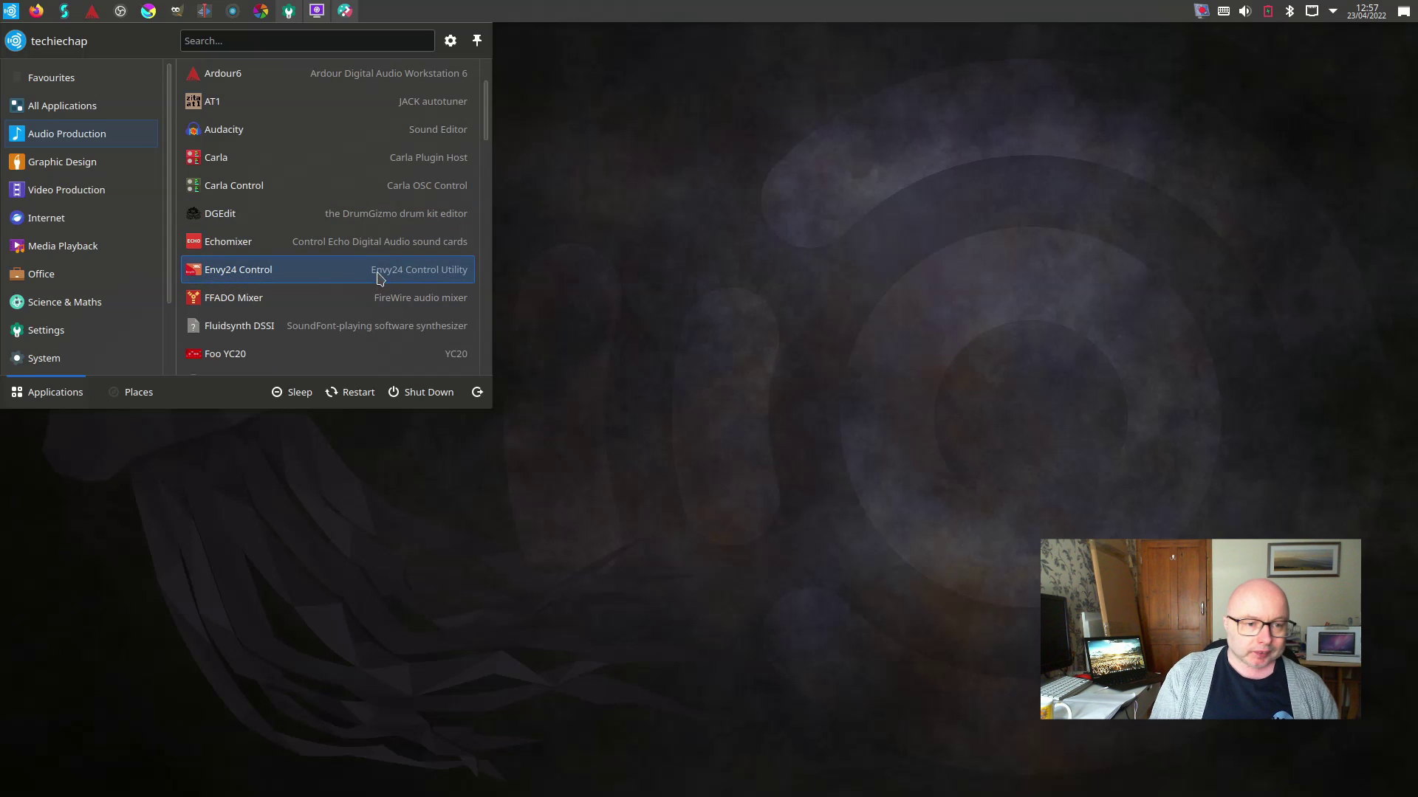
pyautogui.scroll(-1, 349, 299)
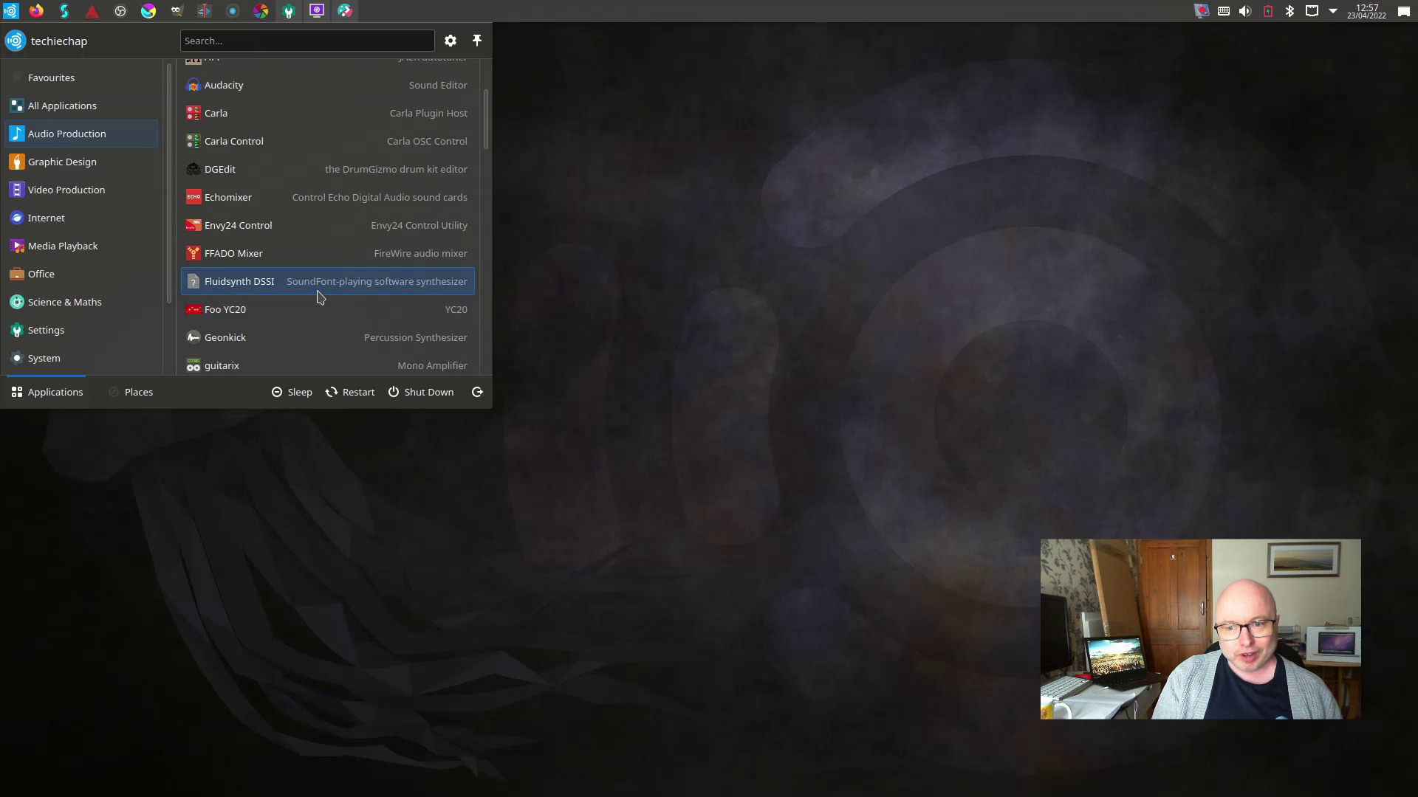
pyautogui.scroll(-1, 323, 311)
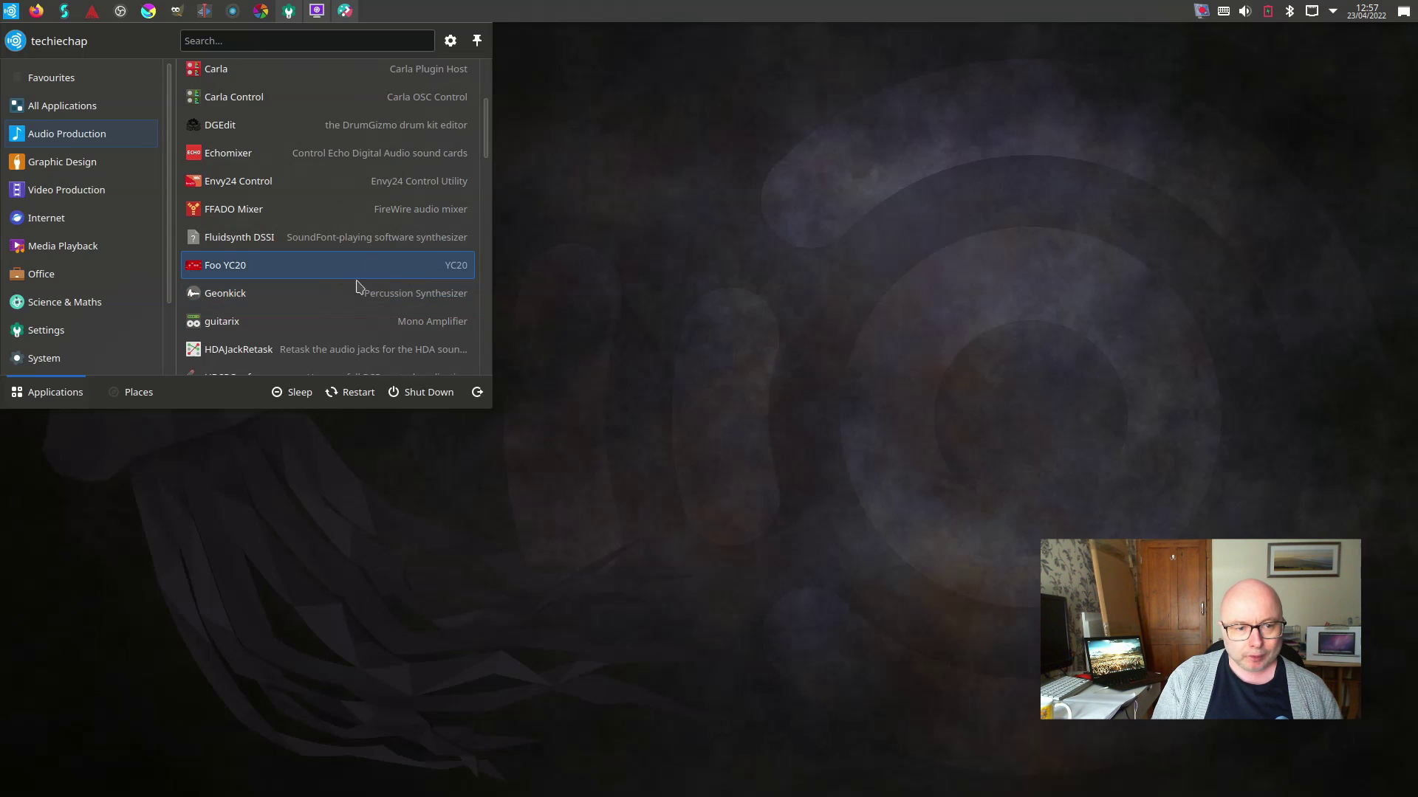
pyautogui.scroll(-1, 361, 326)
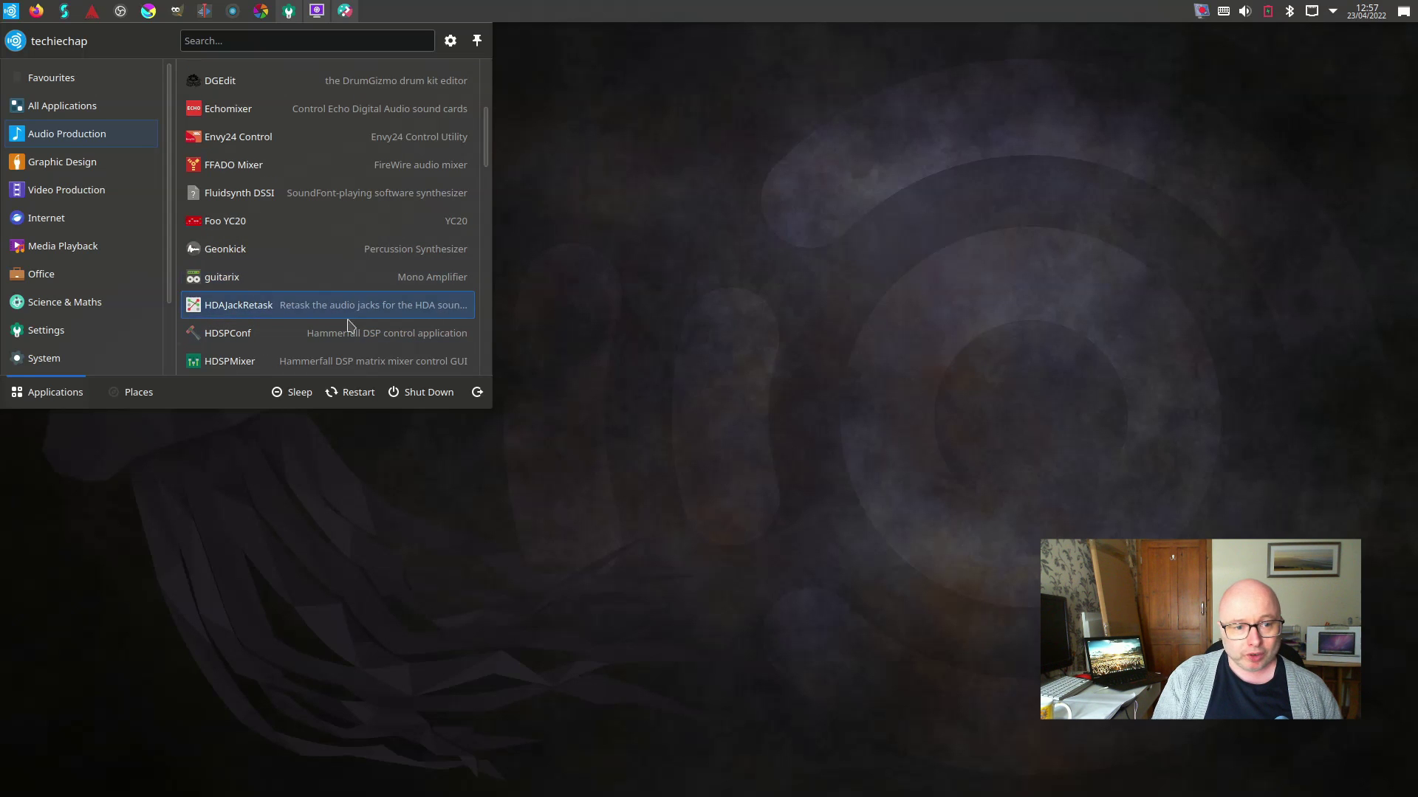
pyautogui.scroll(-2, 343, 330)
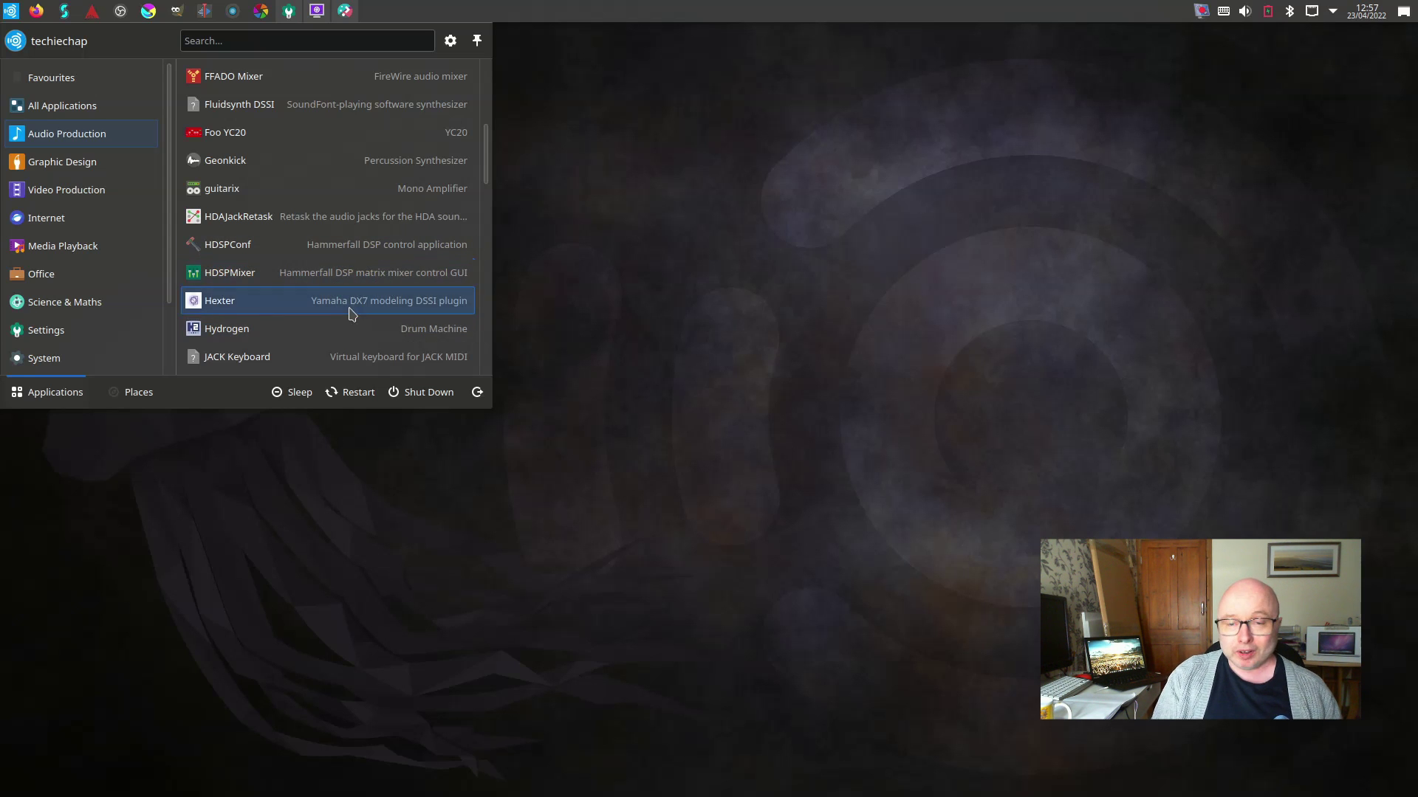
pyautogui.scroll(-1, 357, 322)
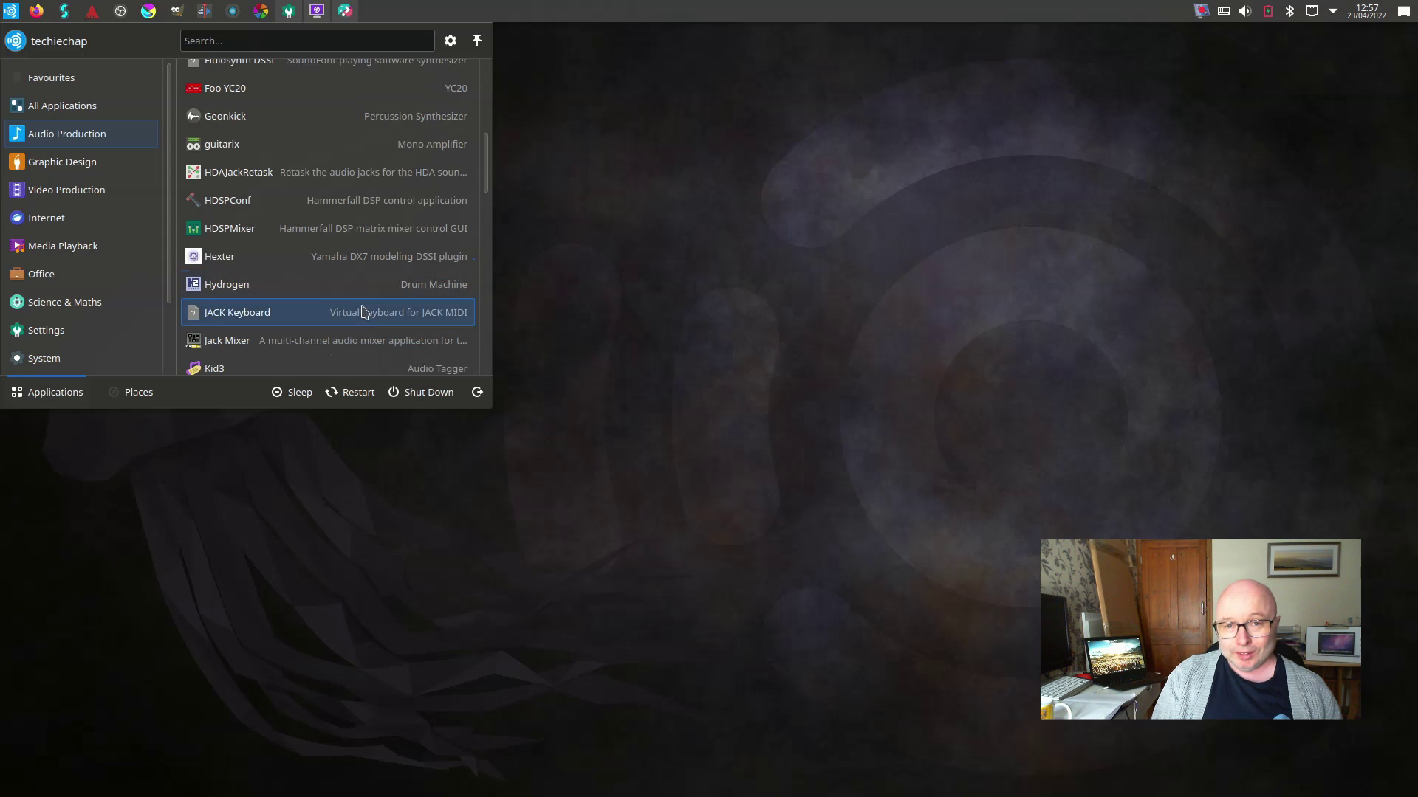
pyautogui.scroll(-1, 358, 333)
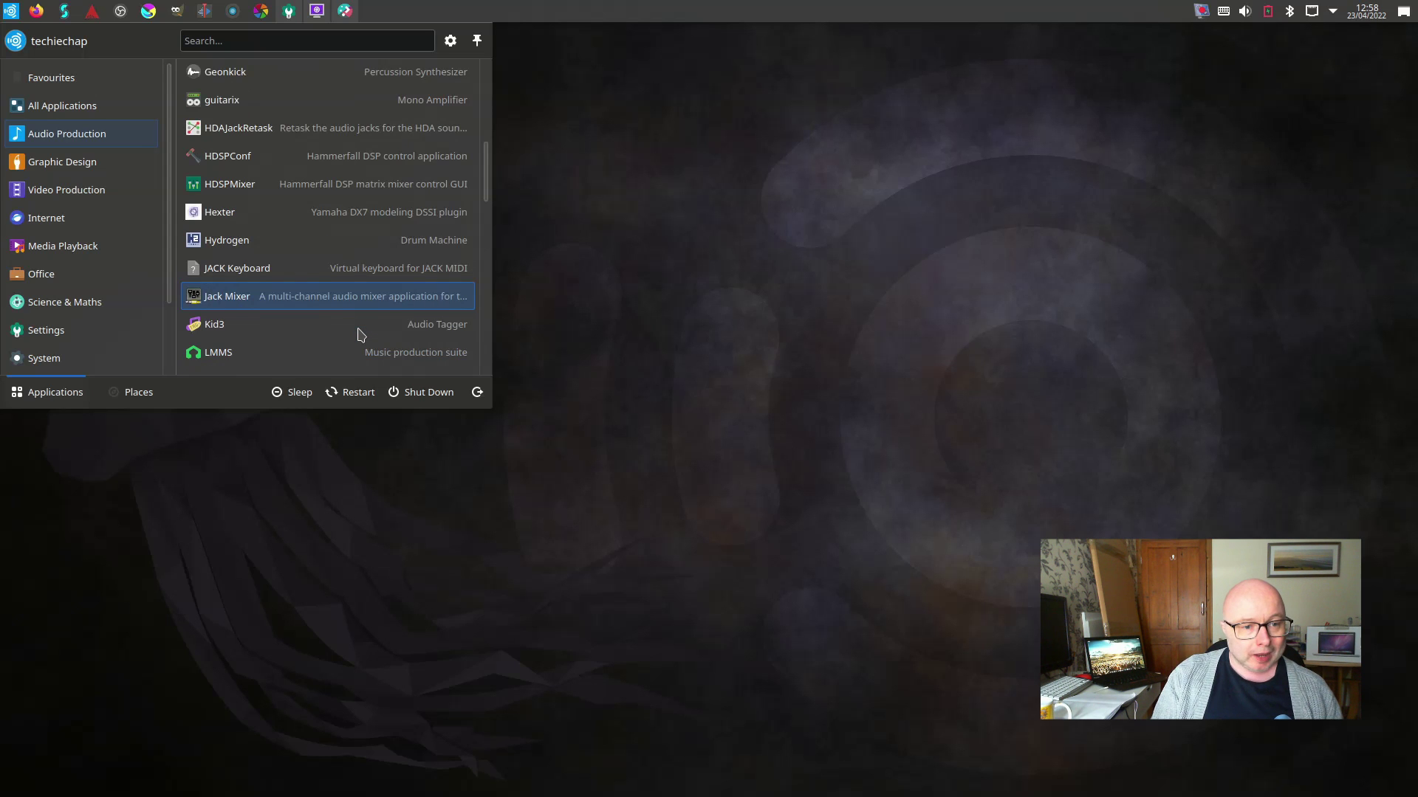
pyautogui.scroll(-2, 358, 335)
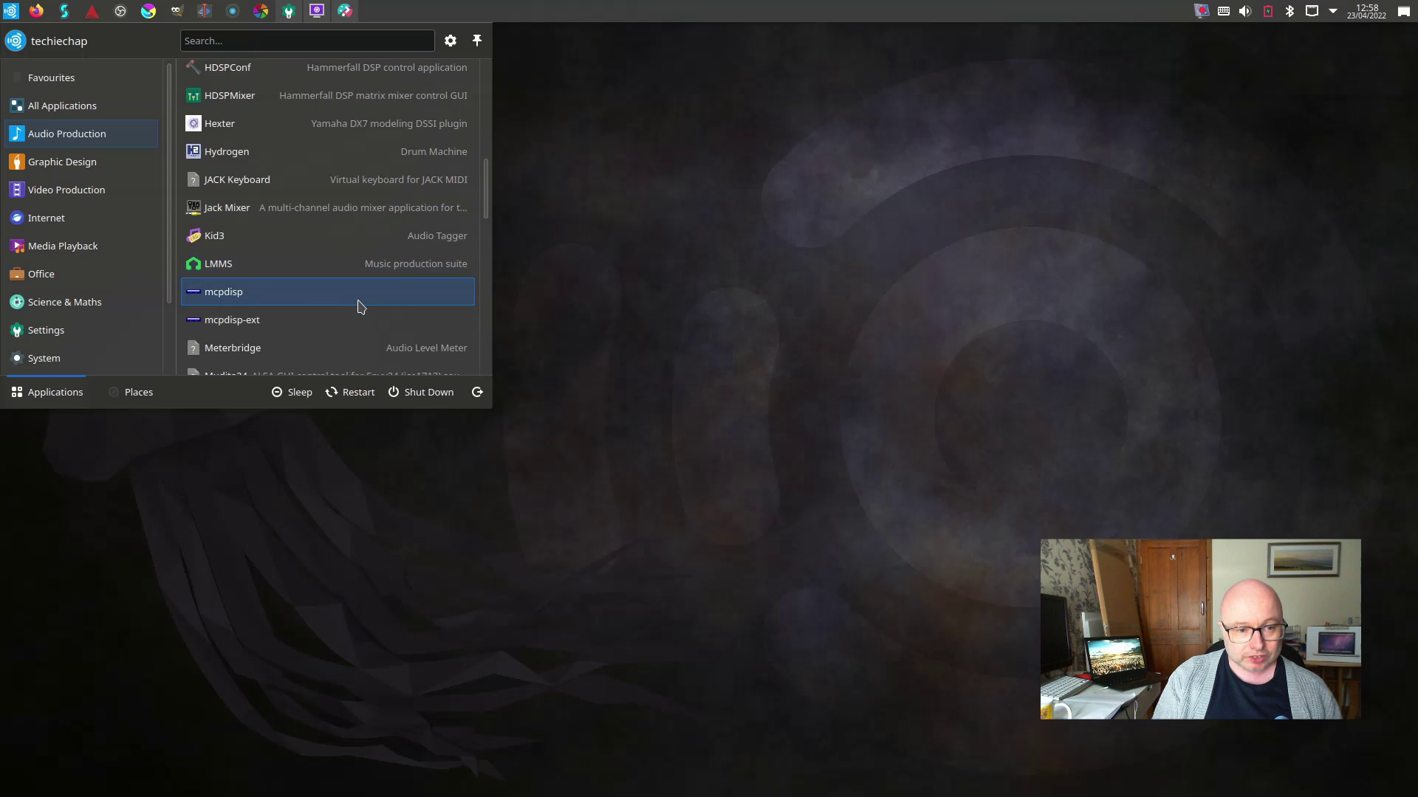
pyautogui.scroll(-3, 349, 338)
pyautogui.scroll(-1, 347, 341)
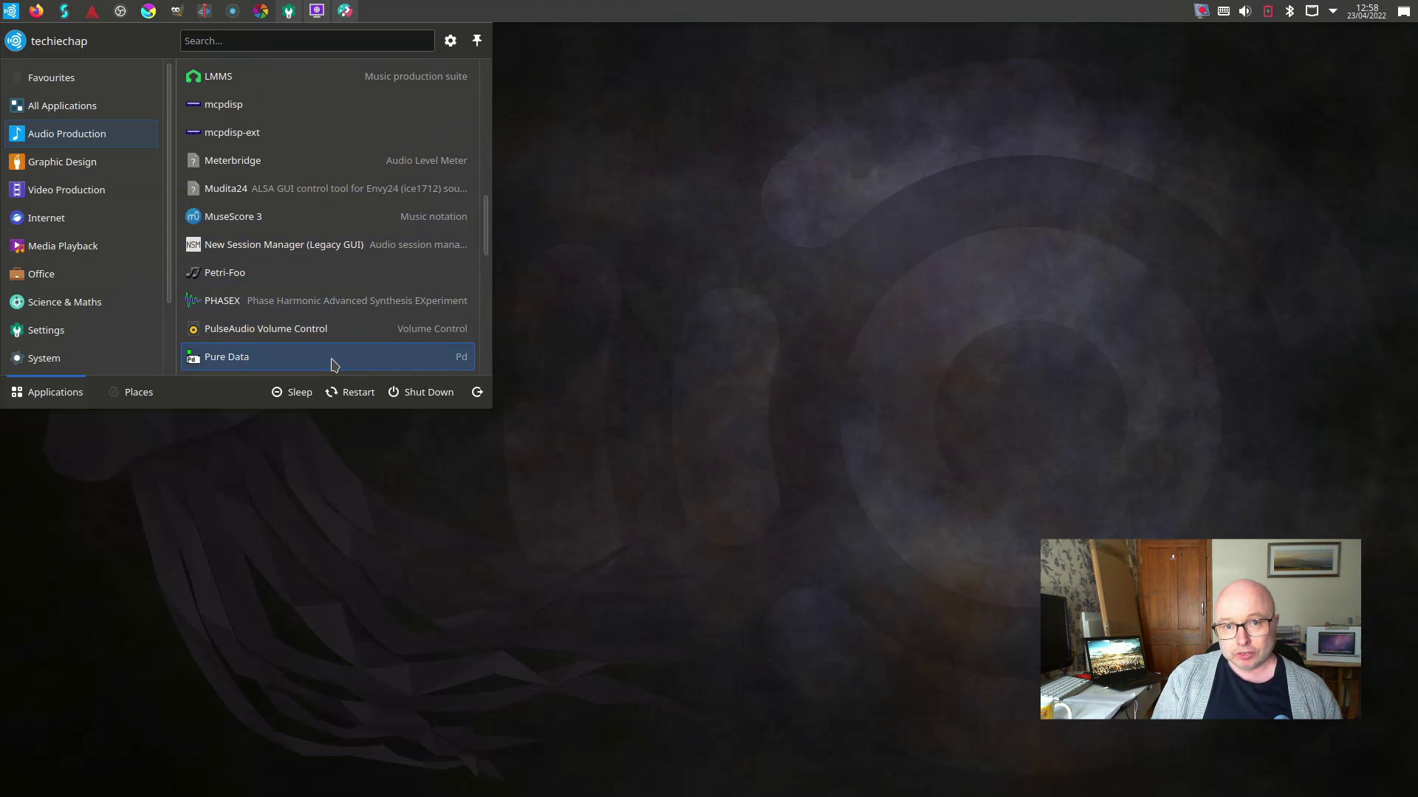
pyautogui.scroll(-1, 332, 366)
pyautogui.scroll(-5, 332, 364)
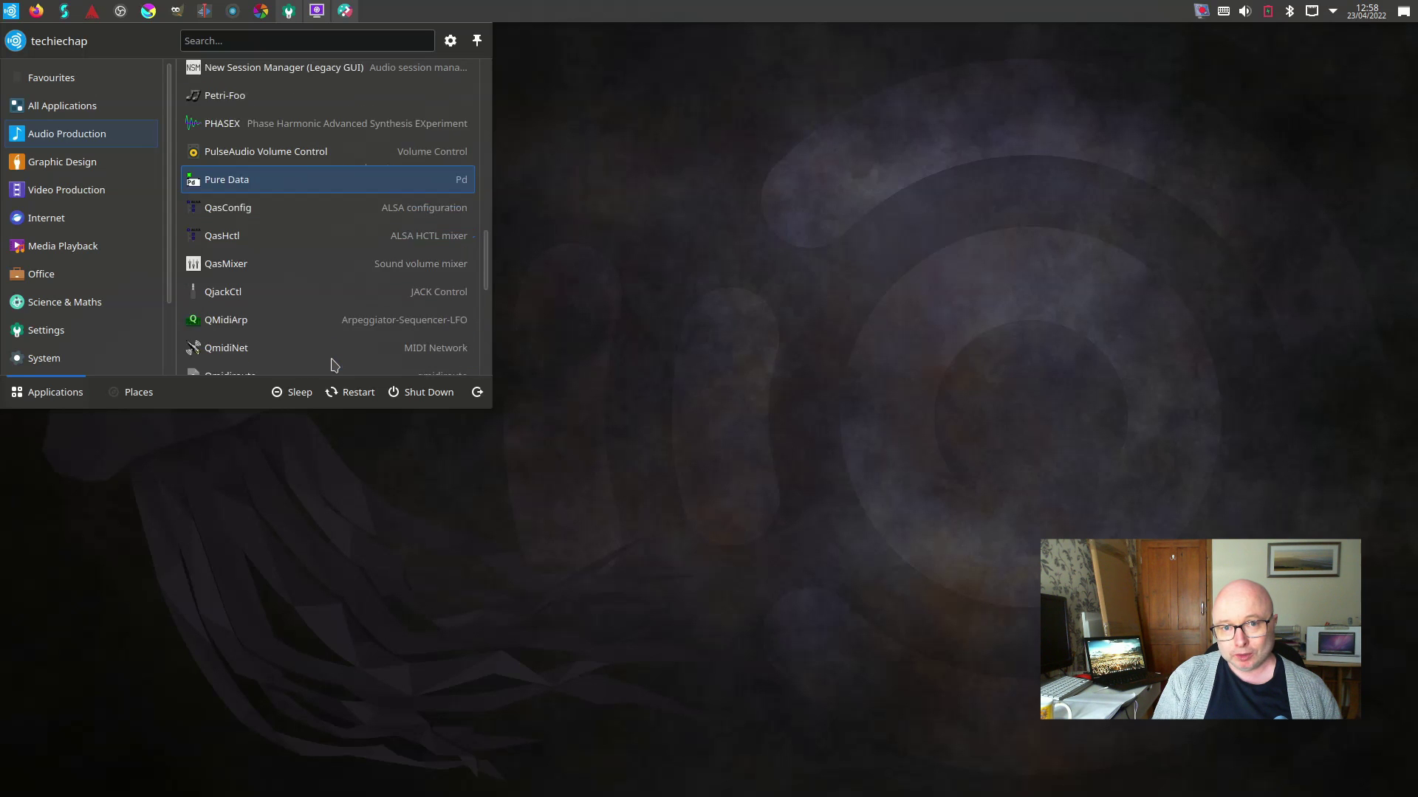
pyautogui.scroll(-2, 334, 365)
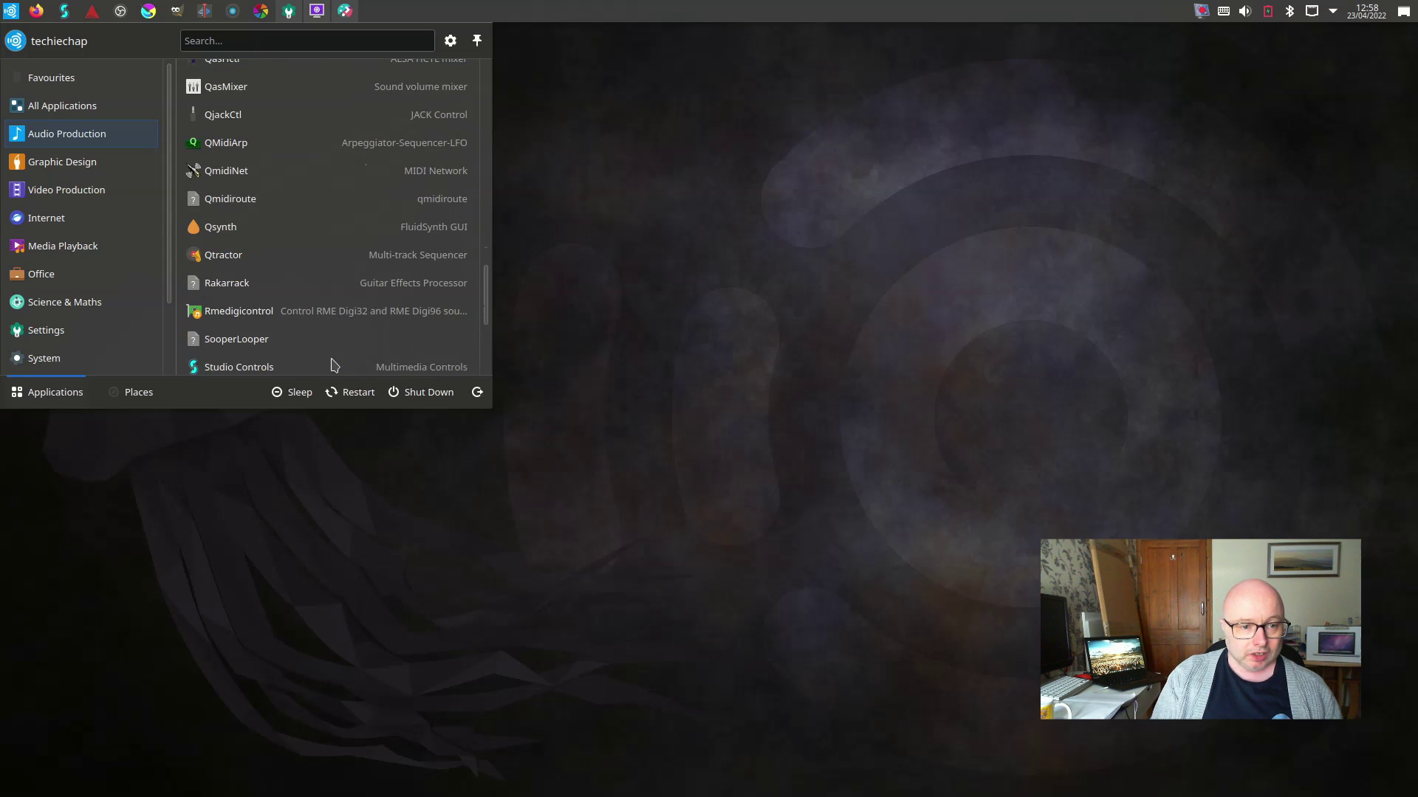
pyautogui.scroll(-4, 332, 364)
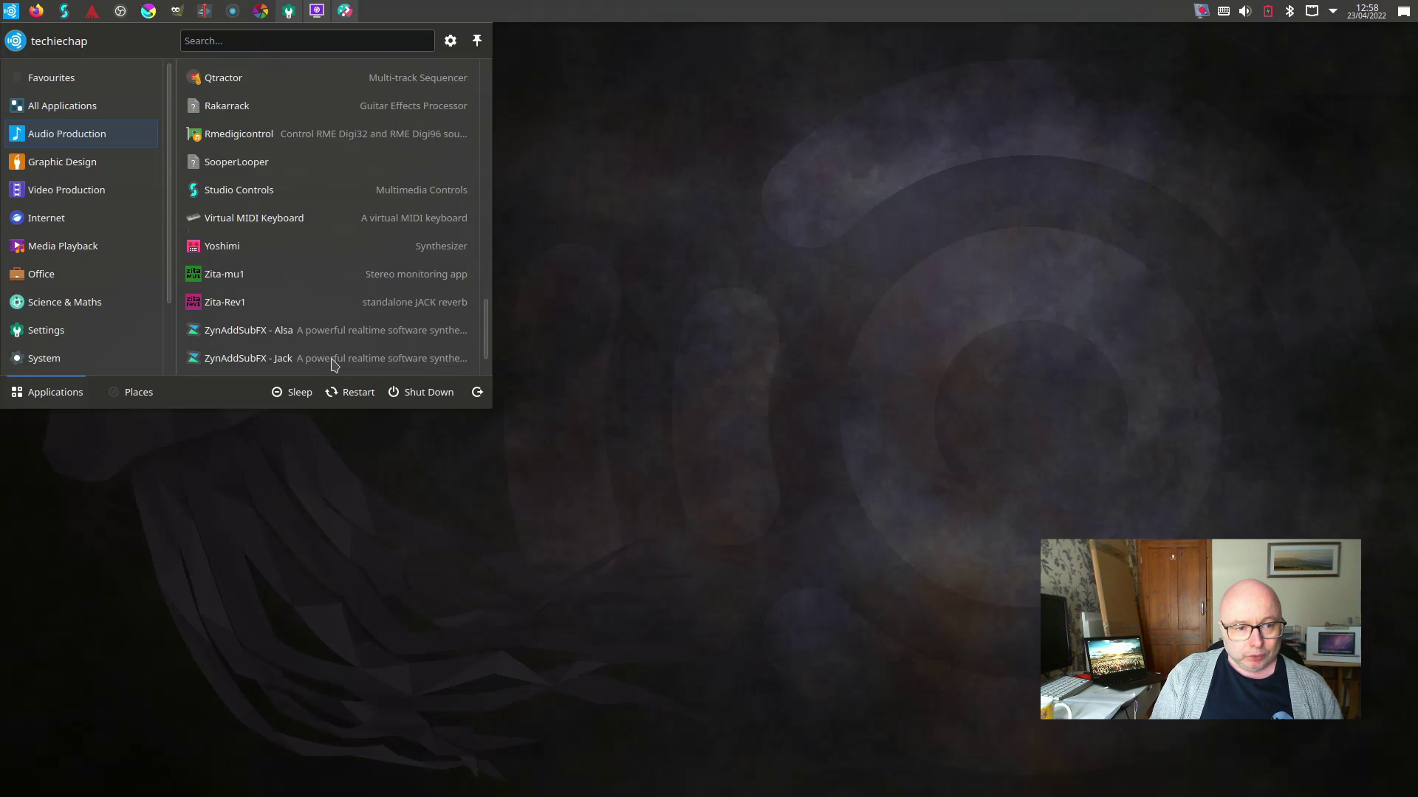
pyautogui.scroll(-2, 333, 365)
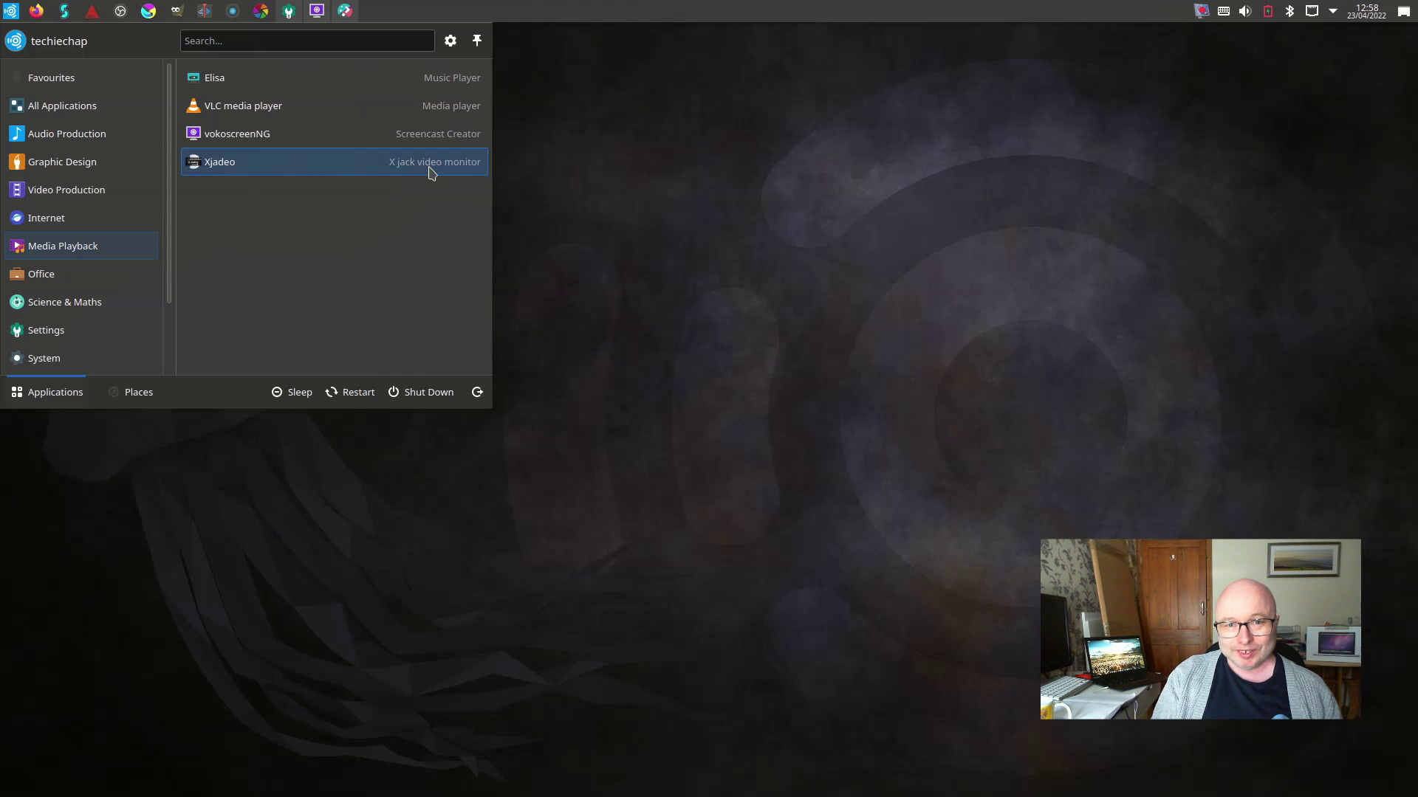
# - Display the launcher's Office category listing the LibreOffice apps and Okular
pyautogui.moveTo(79, 275)
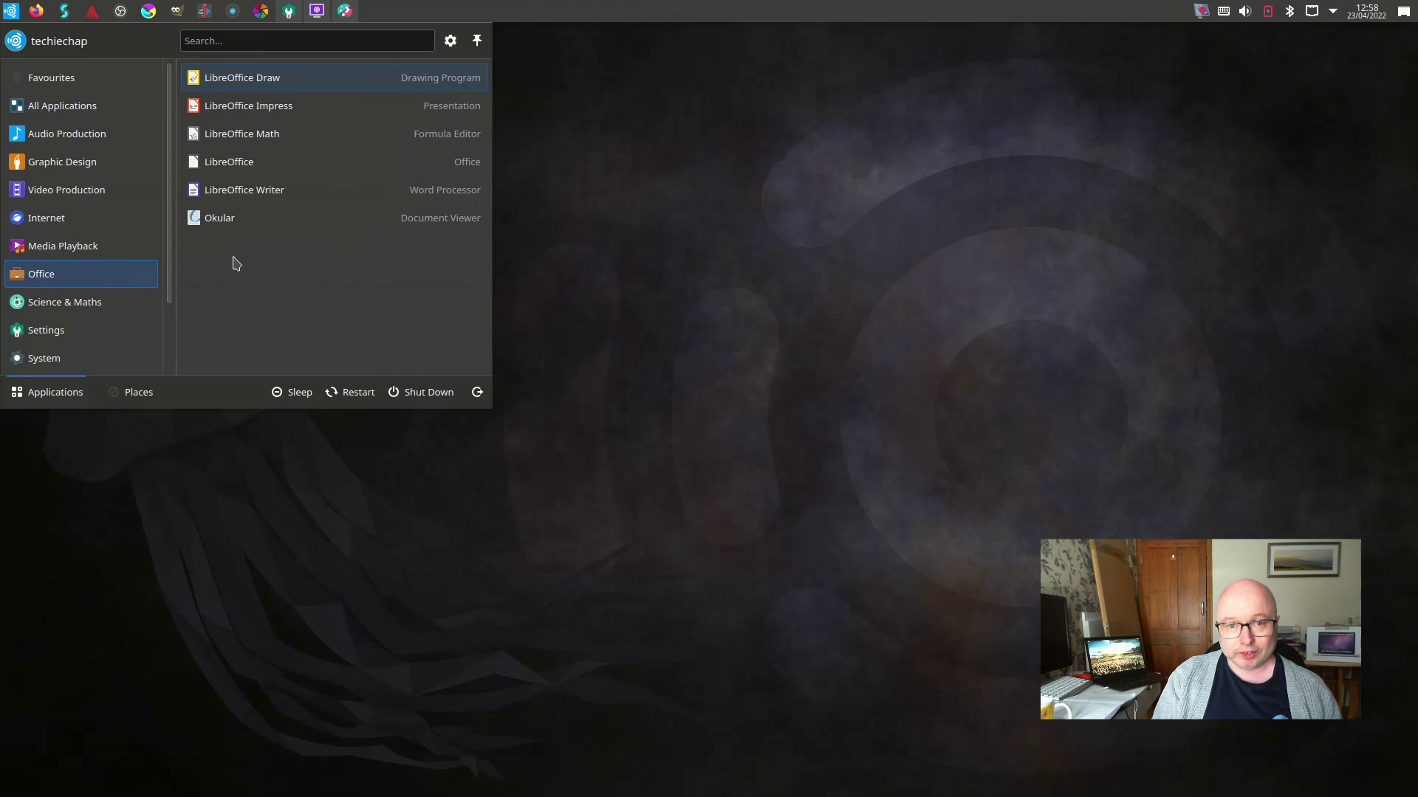
# - Launch LibreOffice Writer, confirm version 7.3.2.2 in About LibreOffice, then close Writer
pyautogui.click(257, 191)
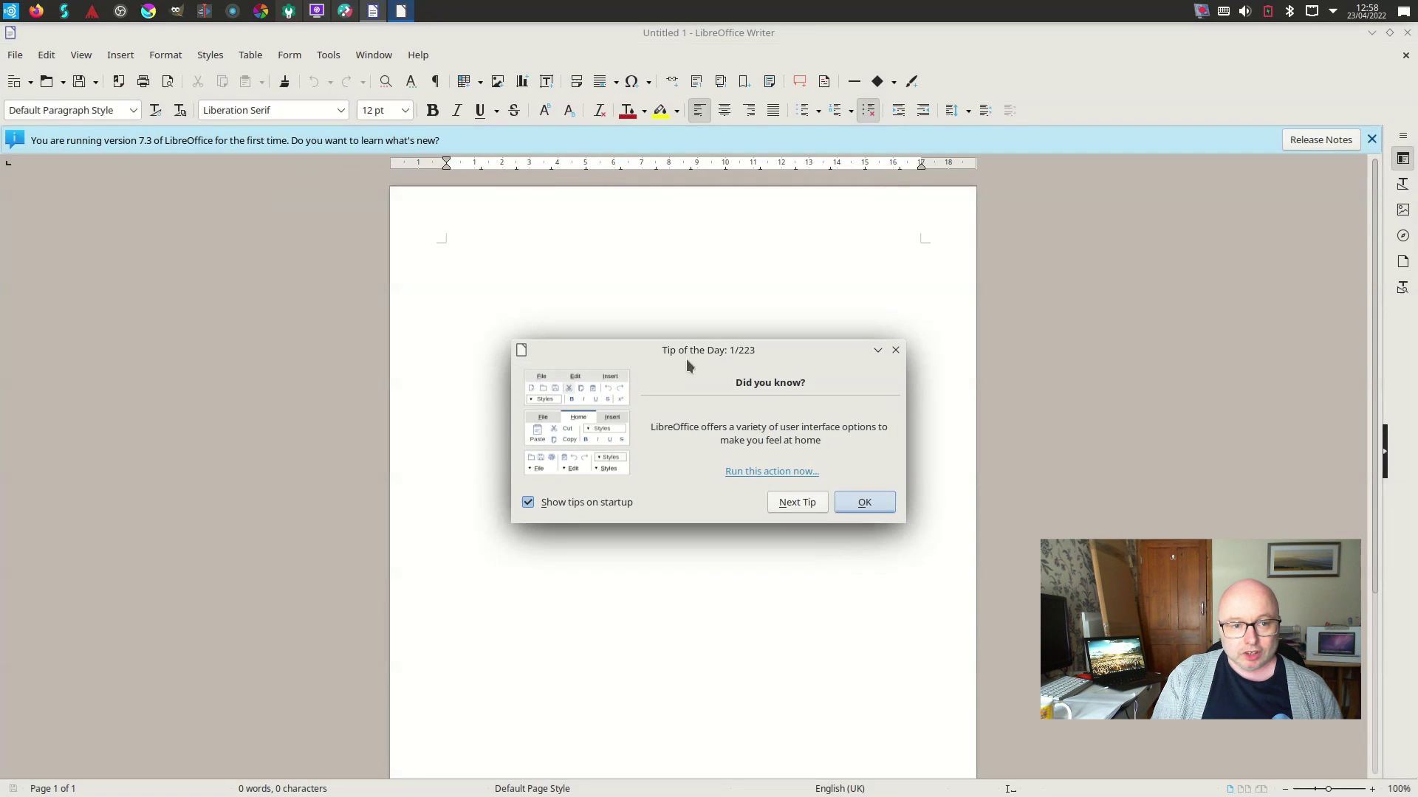
pyautogui.click(864, 502)
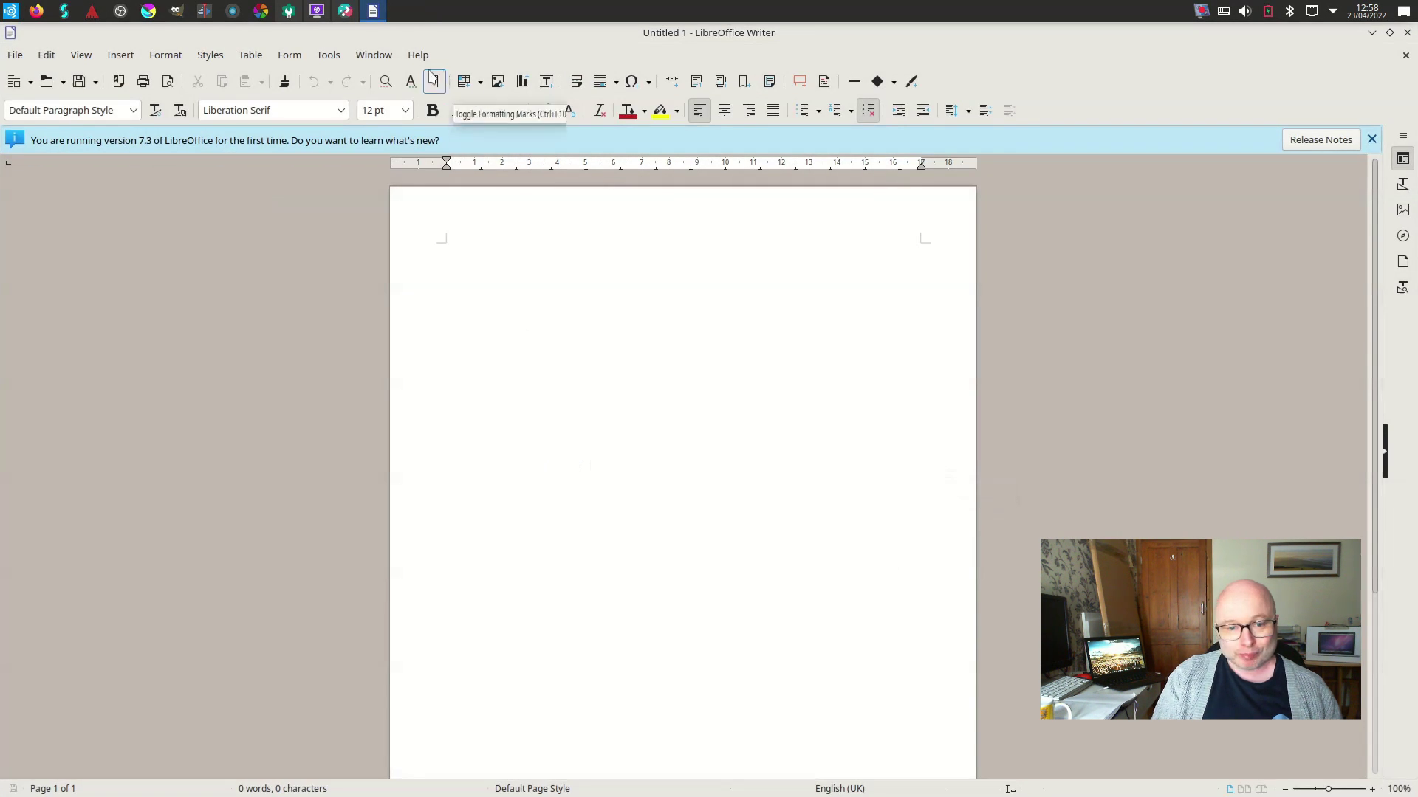
pyautogui.click(418, 54)
pyautogui.click(474, 306)
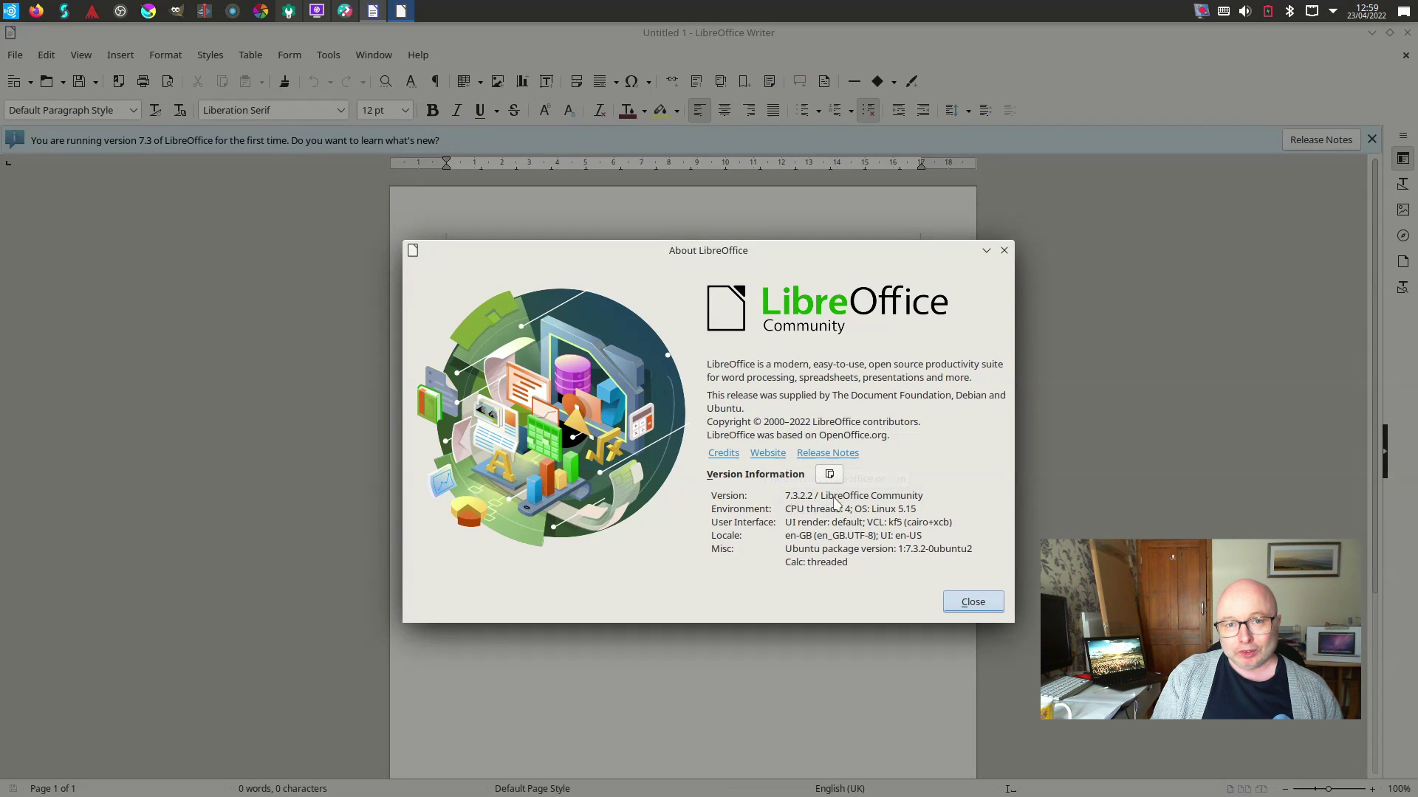
pyautogui.click(973, 602)
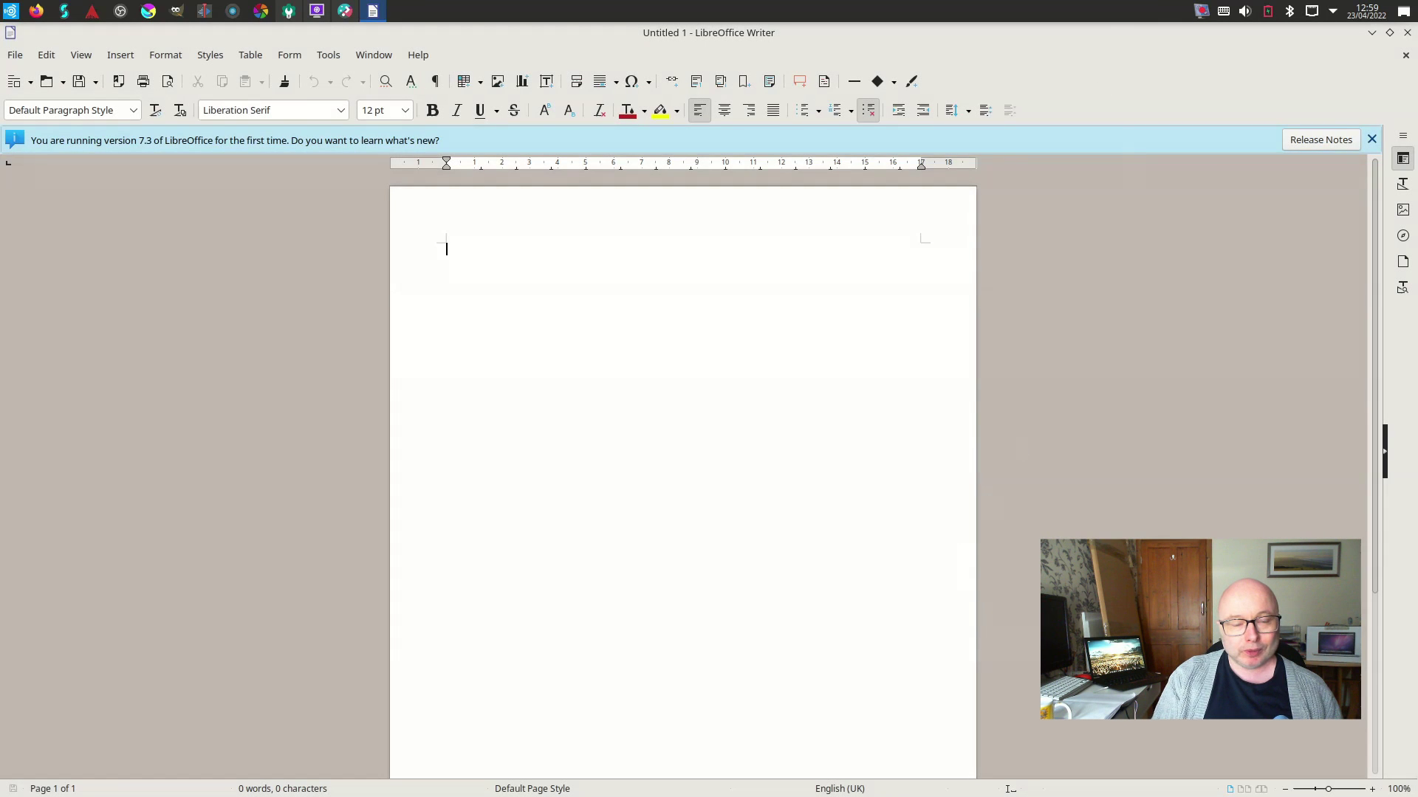
pyautogui.click(1407, 32)
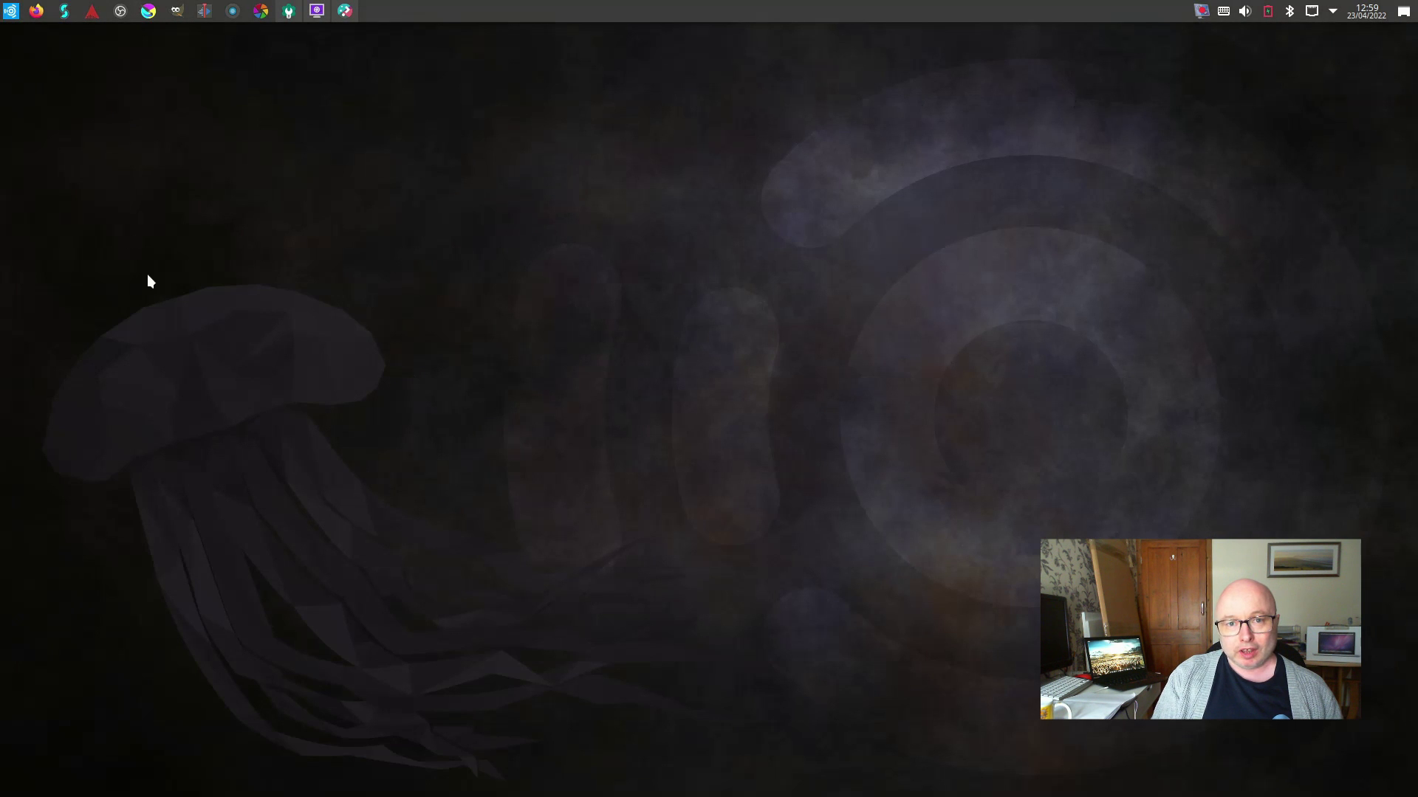
# - Reopen the launcher, scroll through the Graphic Design apps, then show Video Production's Blender, Kdenlive and OBS Studio
pyautogui.click(12, 10)
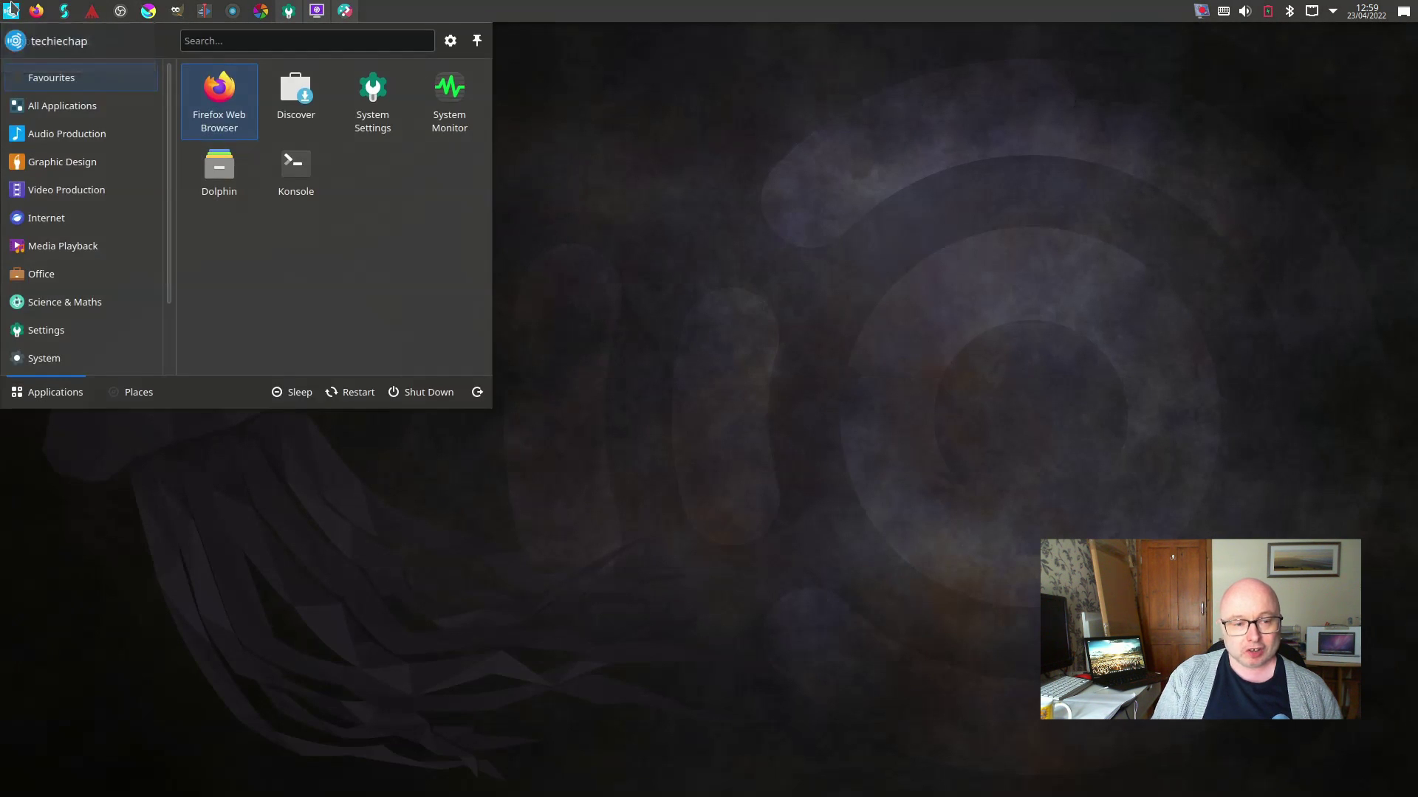
pyautogui.click(50, 170)
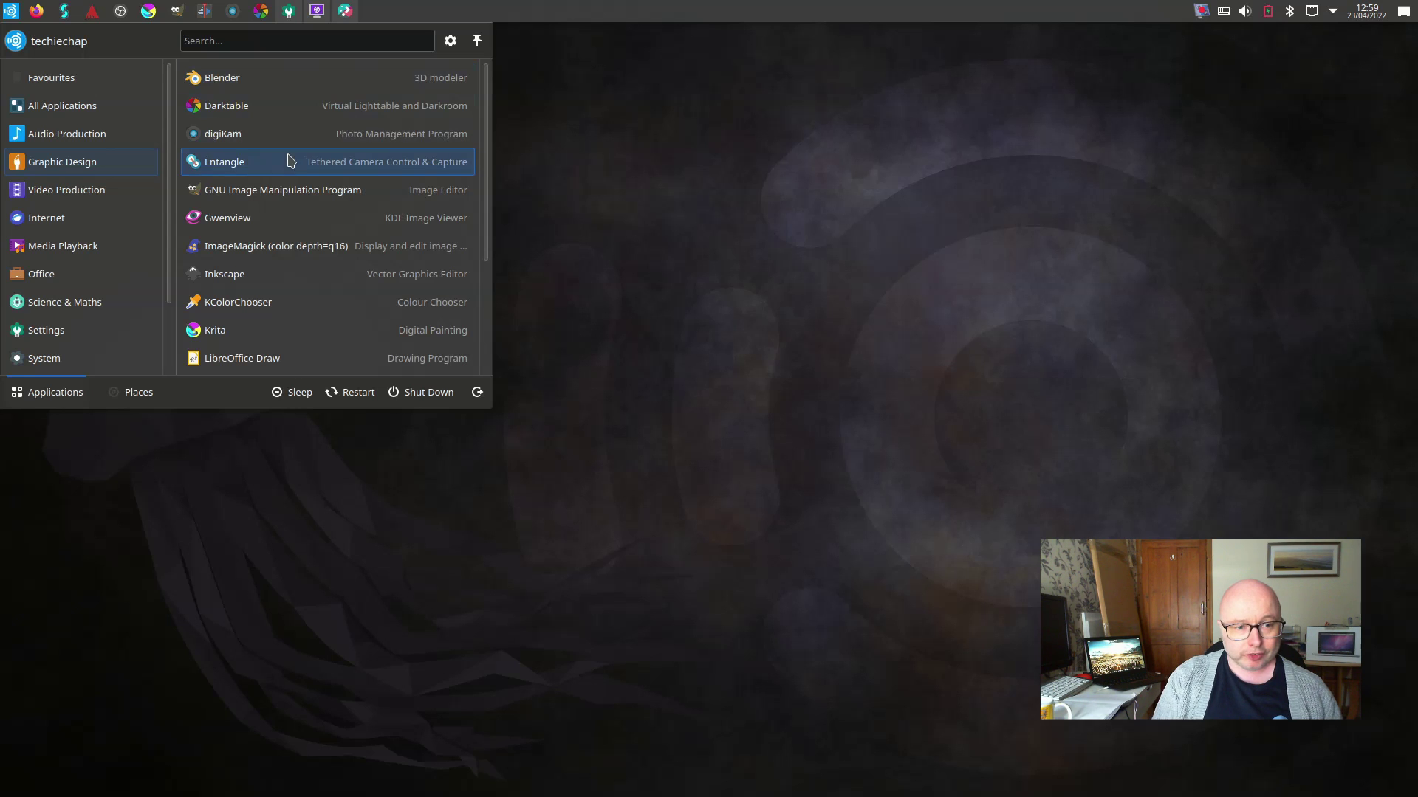
pyautogui.scroll(-1, 311, 229)
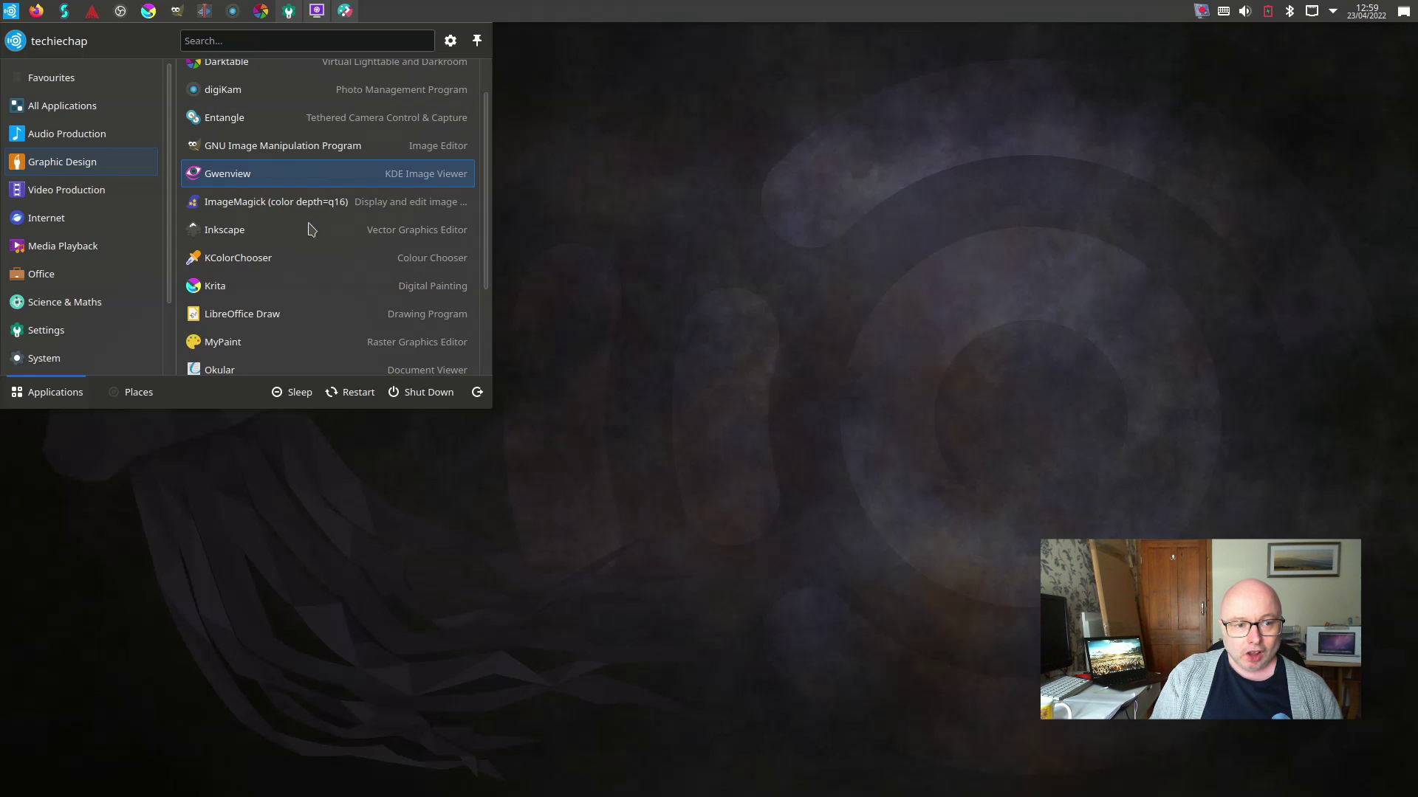
pyautogui.scroll(-1, 311, 229)
pyautogui.scroll(-1, 311, 229)
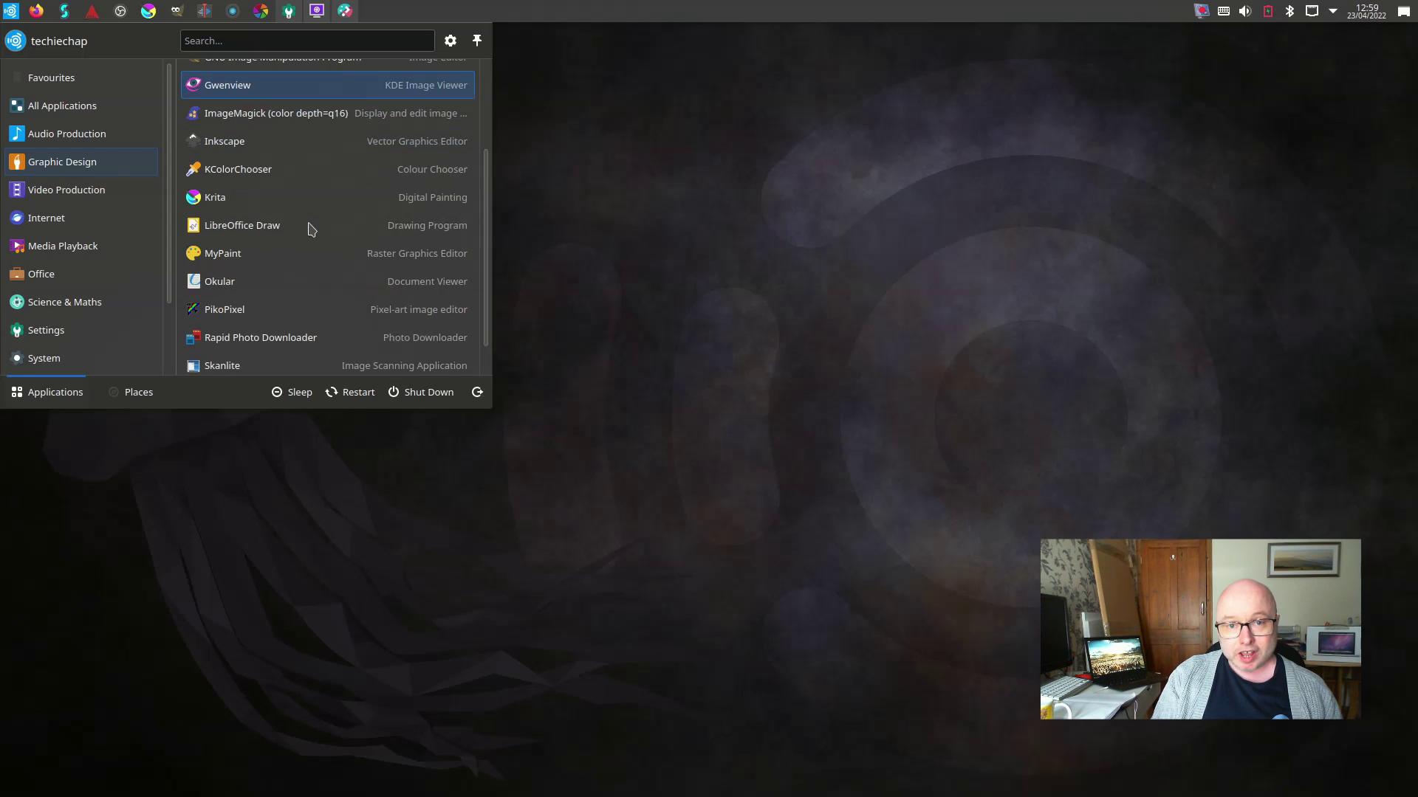
pyautogui.scroll(-1, 311, 229)
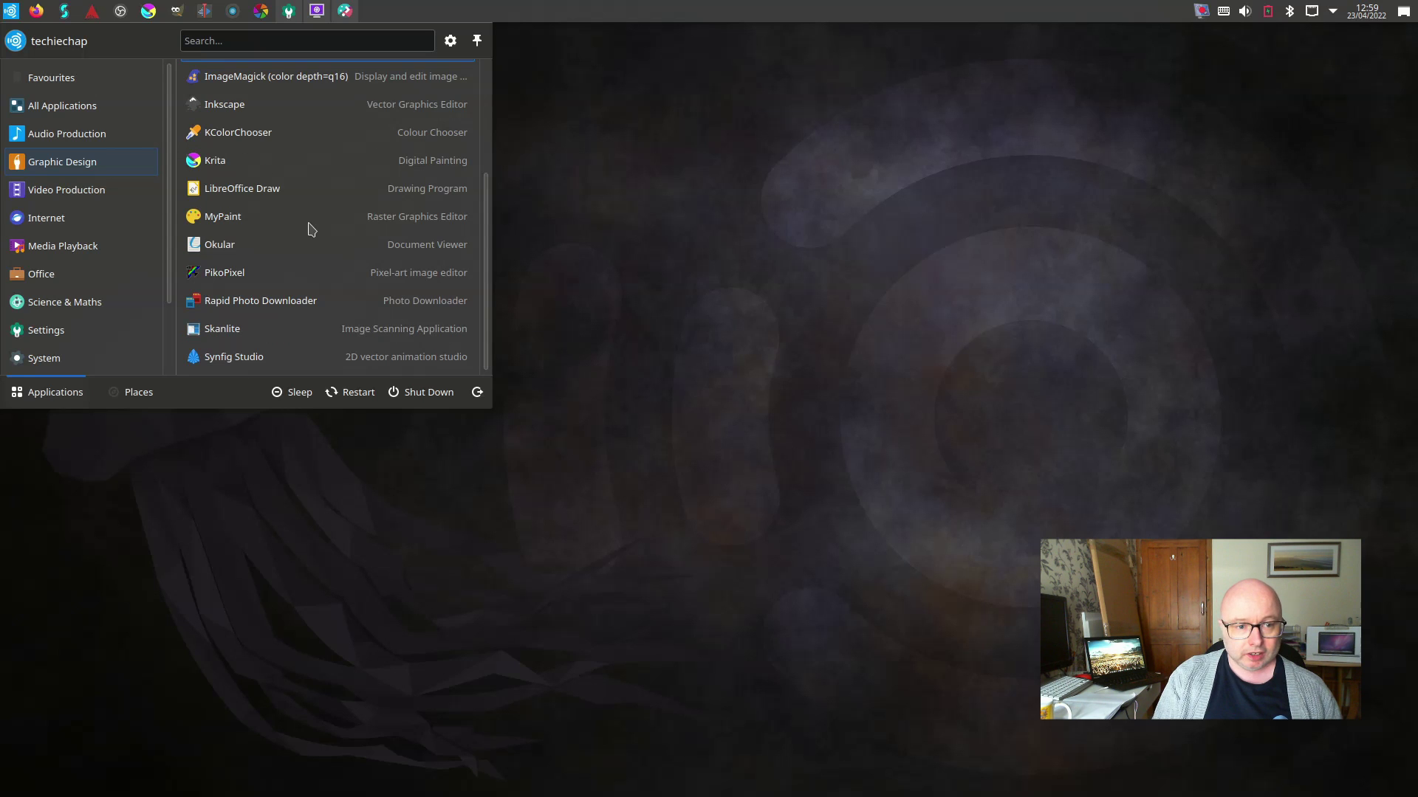
pyautogui.scroll(3, 310, 229)
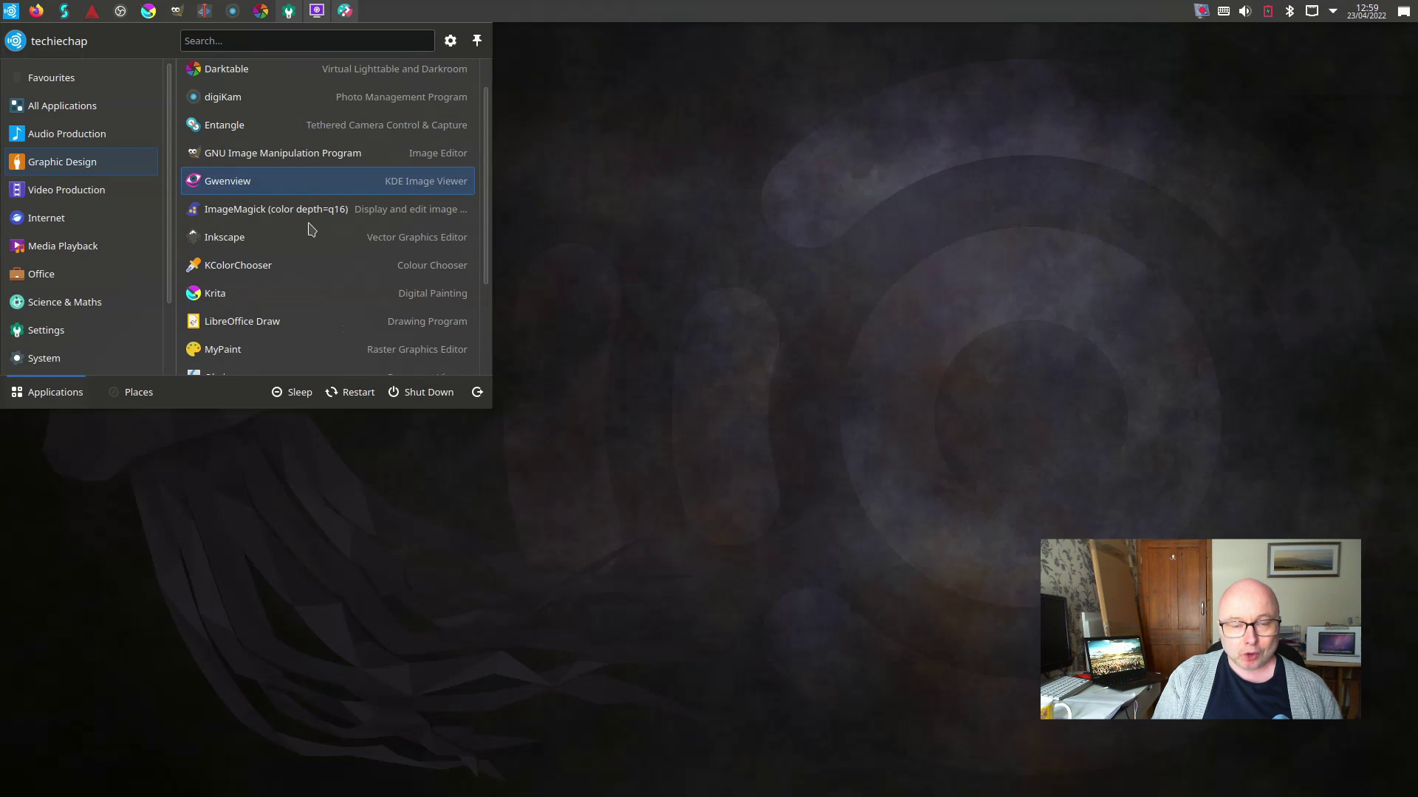
pyautogui.scroll(1, 311, 229)
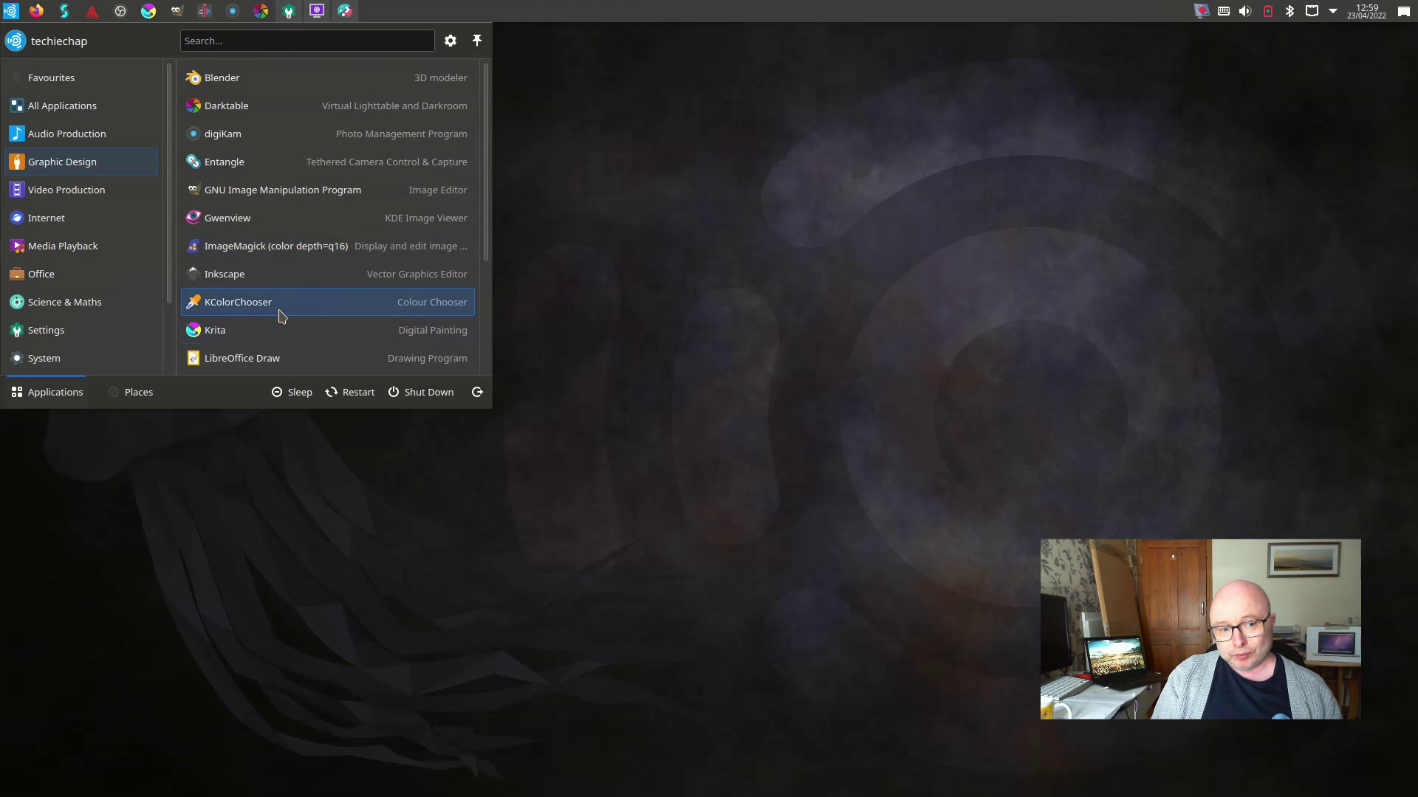
pyautogui.scroll(-1, 279, 310)
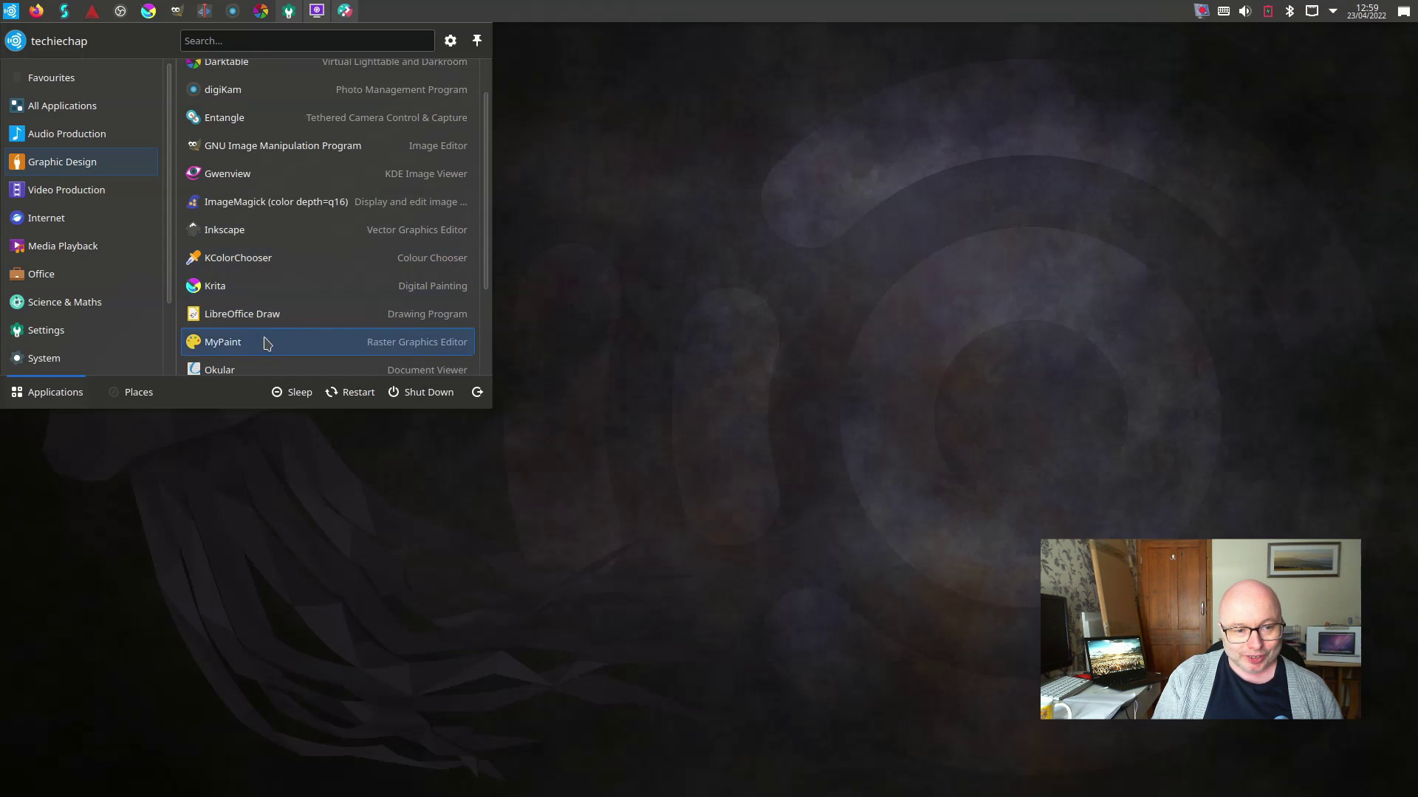
pyautogui.scroll(-2, 299, 340)
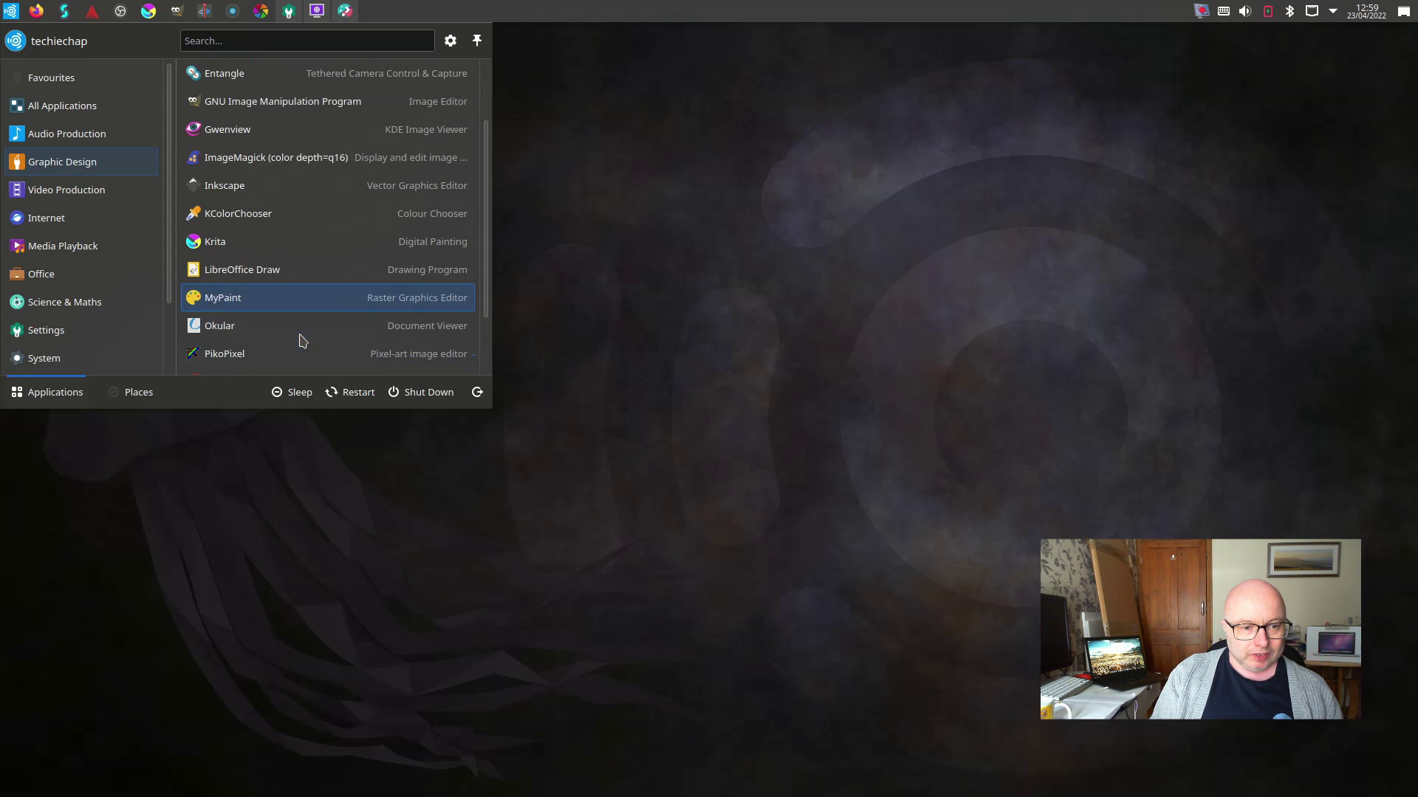
pyautogui.scroll(-1, 290, 358)
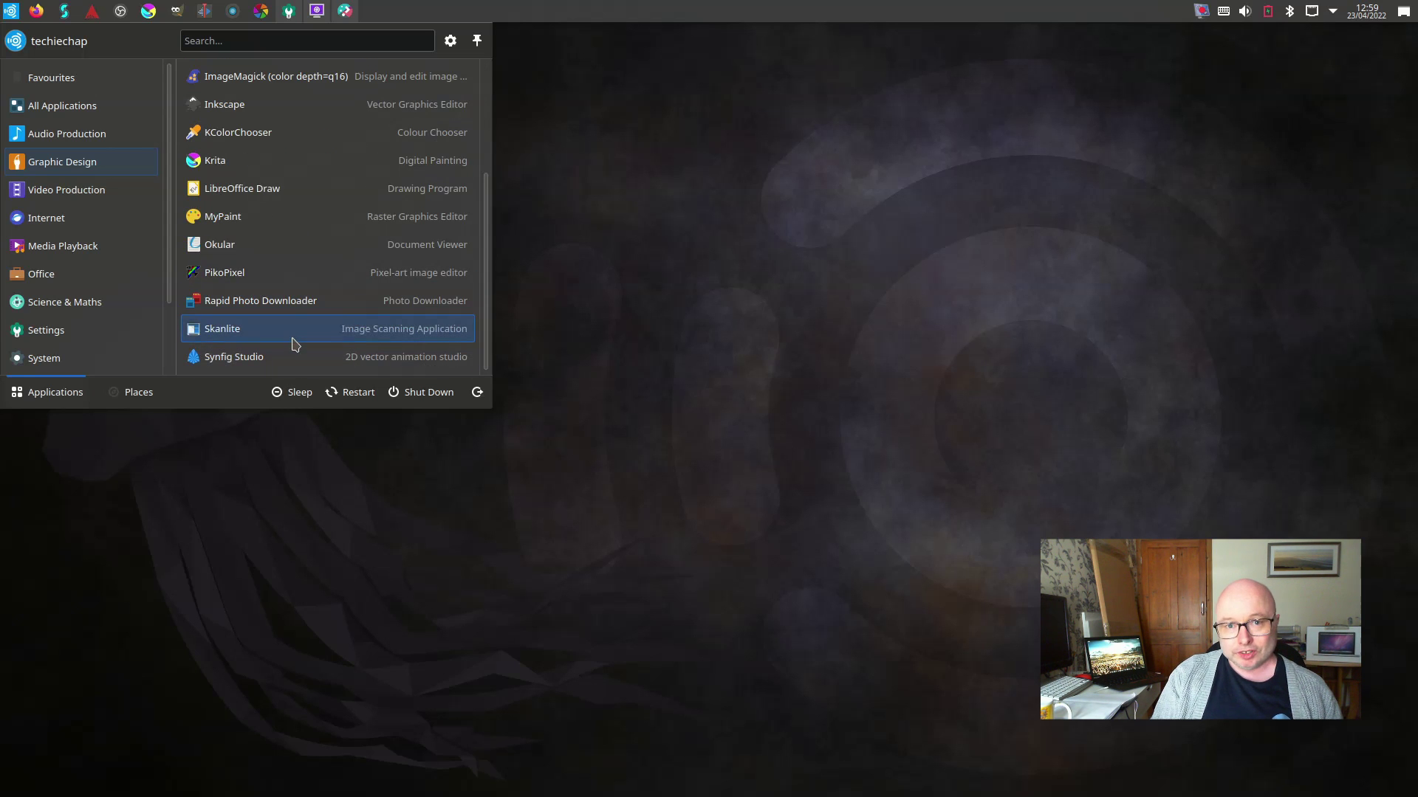
pyautogui.moveTo(10, 203)
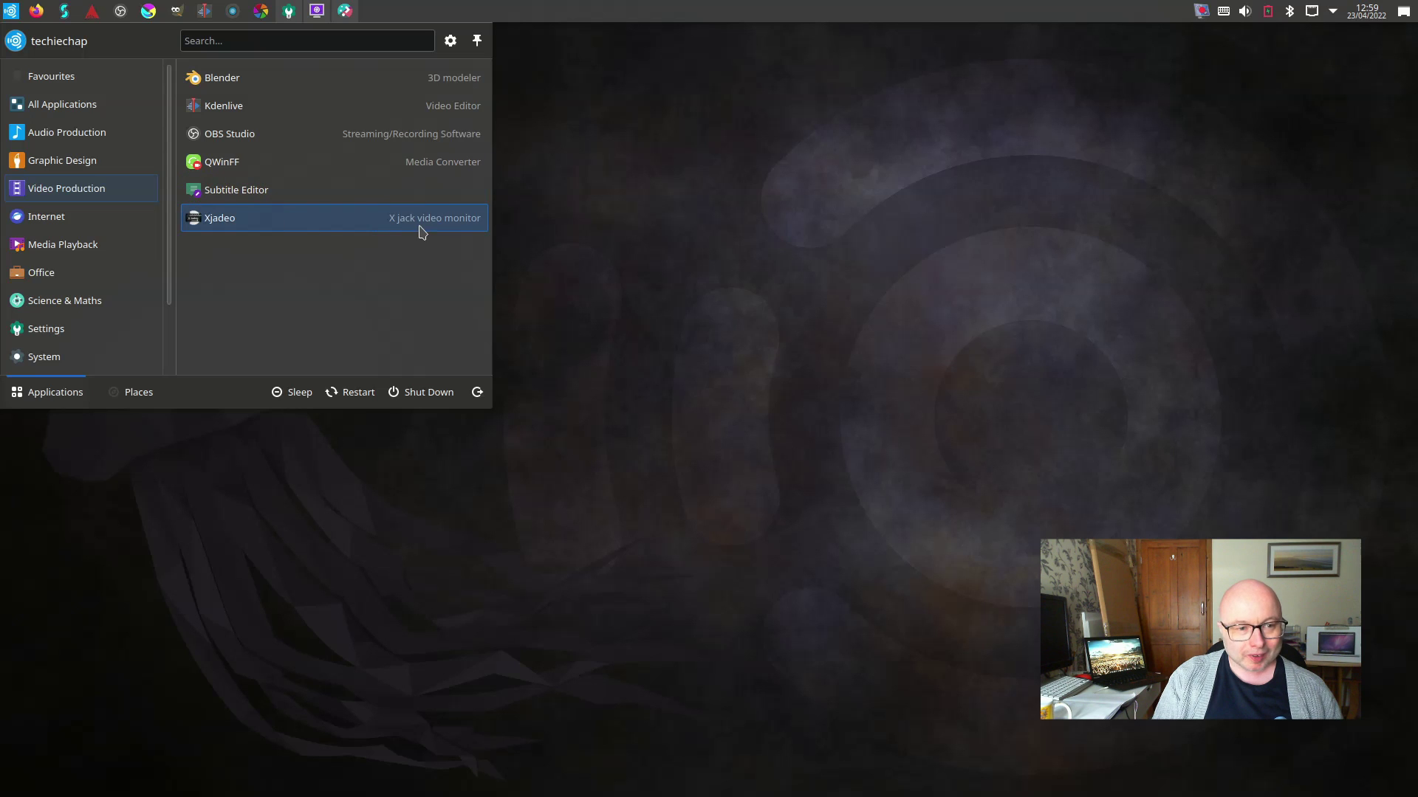
# - Preview the Internet, Media Playback, Office, Science & Maths and Settings groups, then reach System's Discover, Dolphin and Konsole
pyautogui.moveTo(103, 229)
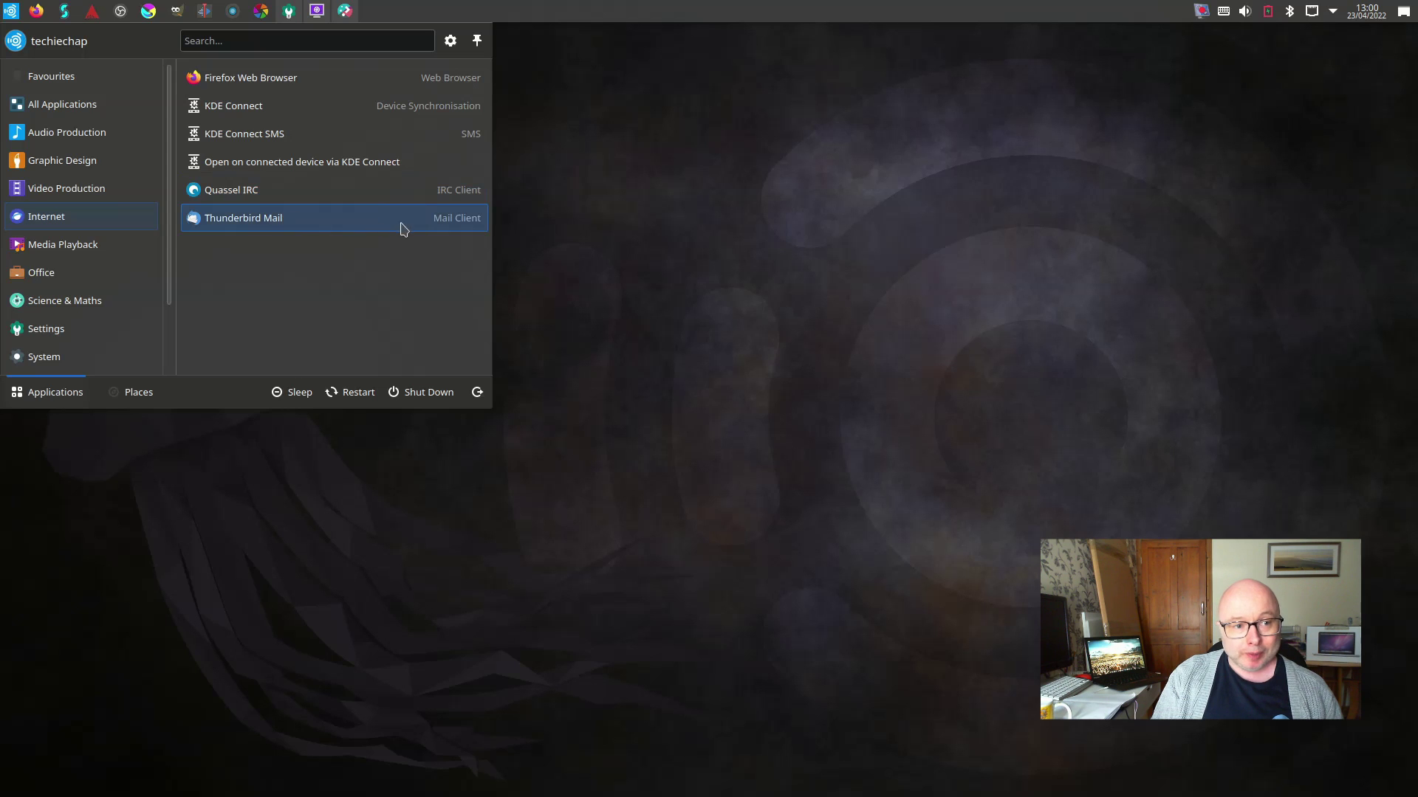
pyautogui.moveTo(65, 252)
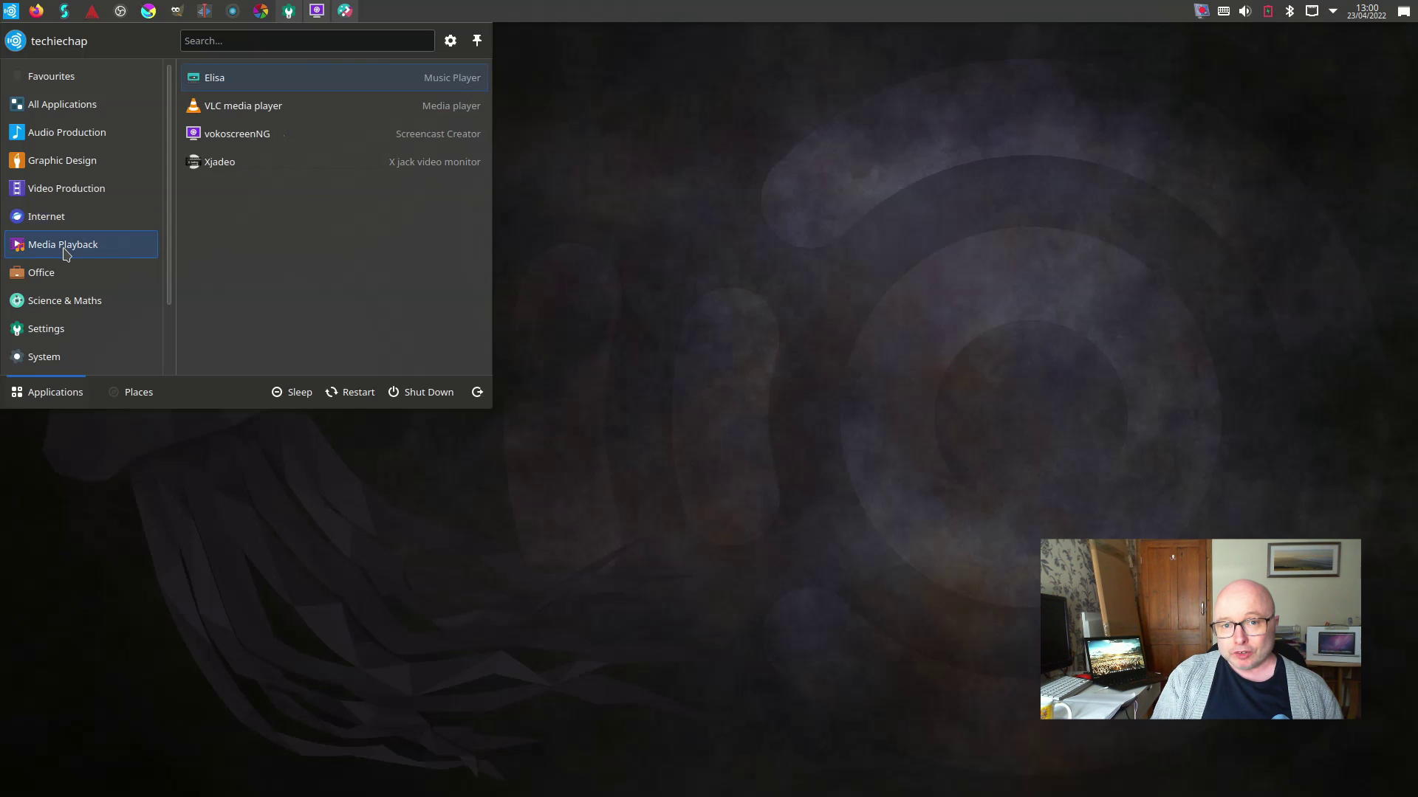
pyautogui.moveTo(87, 284)
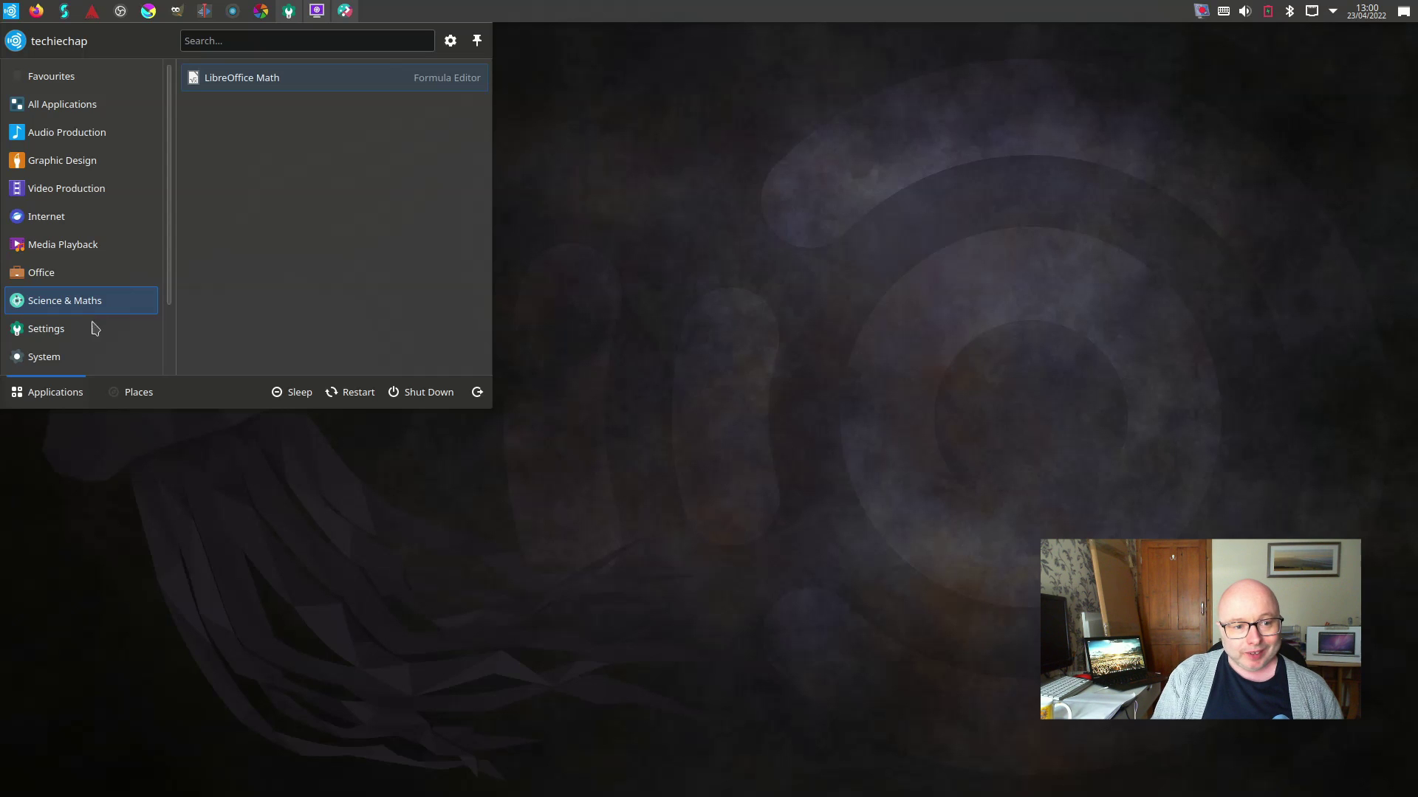
pyautogui.moveTo(94, 335)
pyautogui.scroll(-1, 93, 332)
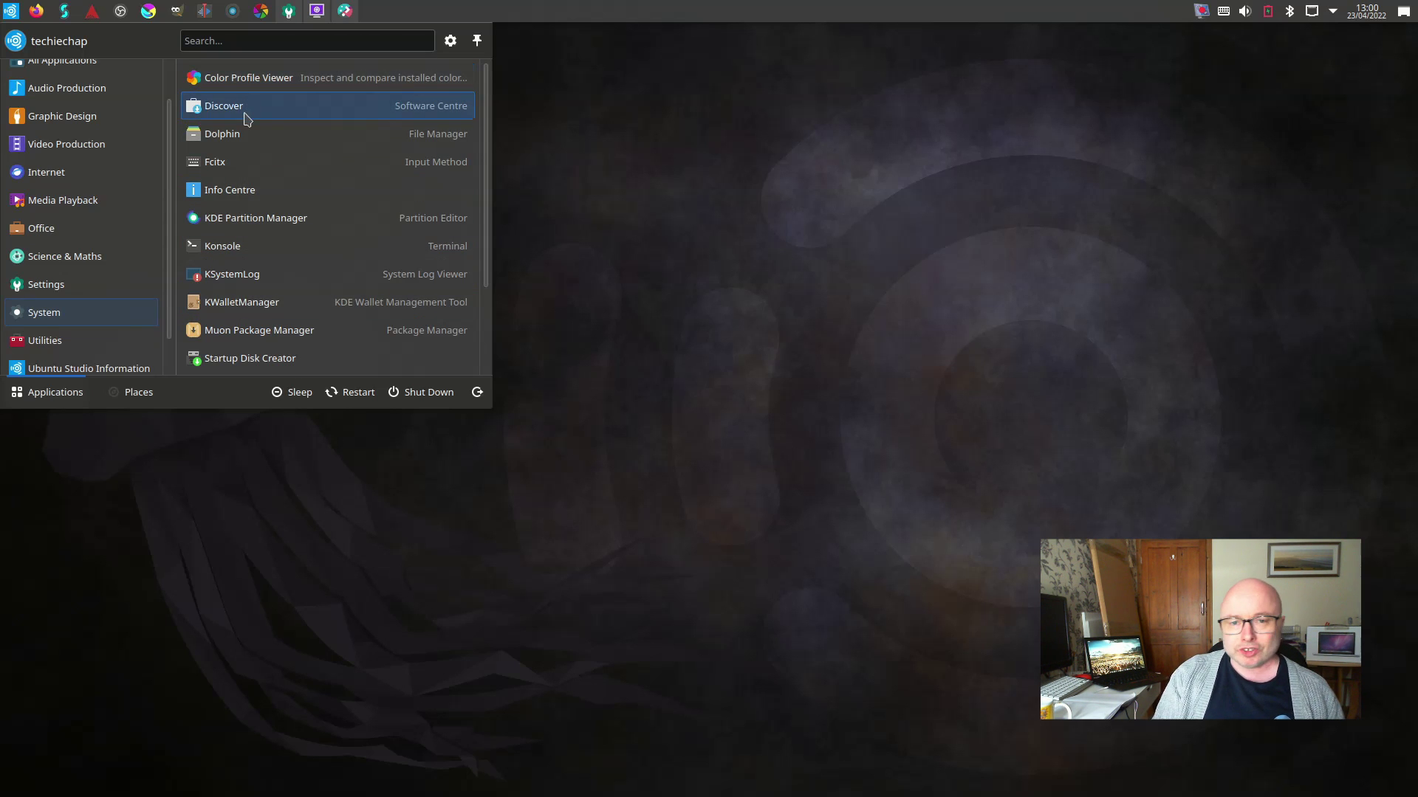
# - Launch Discover maximised and browse its Applications catalogue with SpeedCrunch, Cool Retro Term and GVim
pyautogui.click(245, 114)
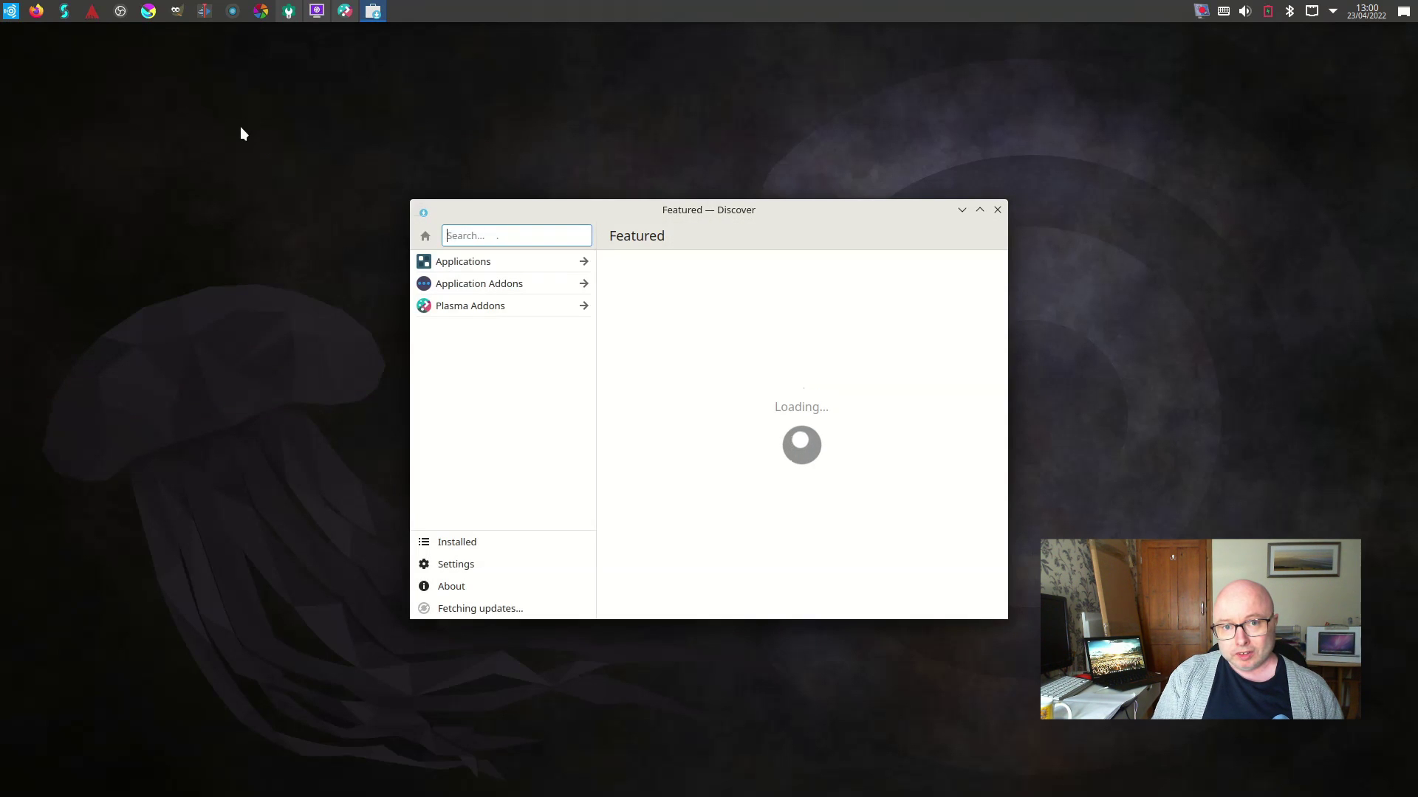
pyautogui.doubleClick(796, 208)
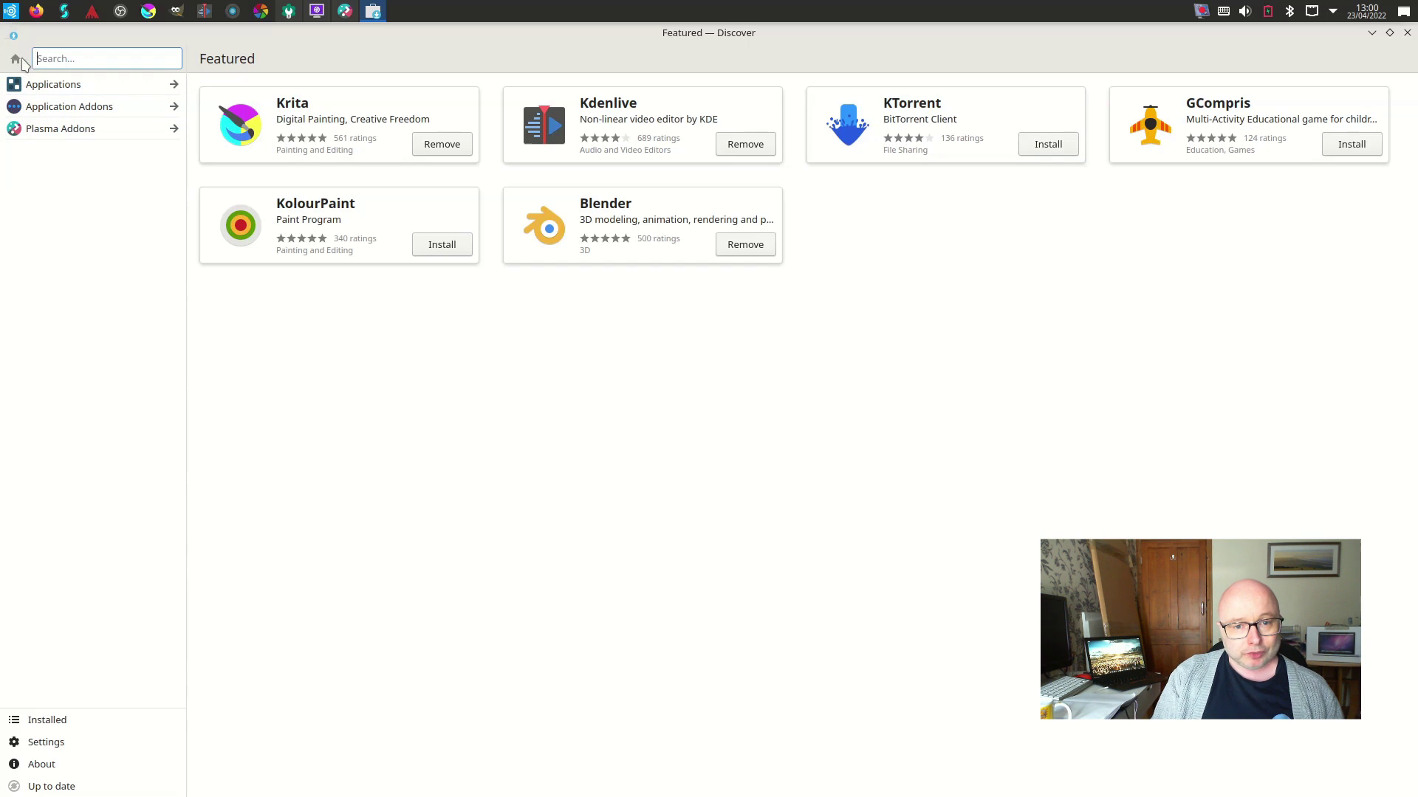
pyautogui.click(37, 78)
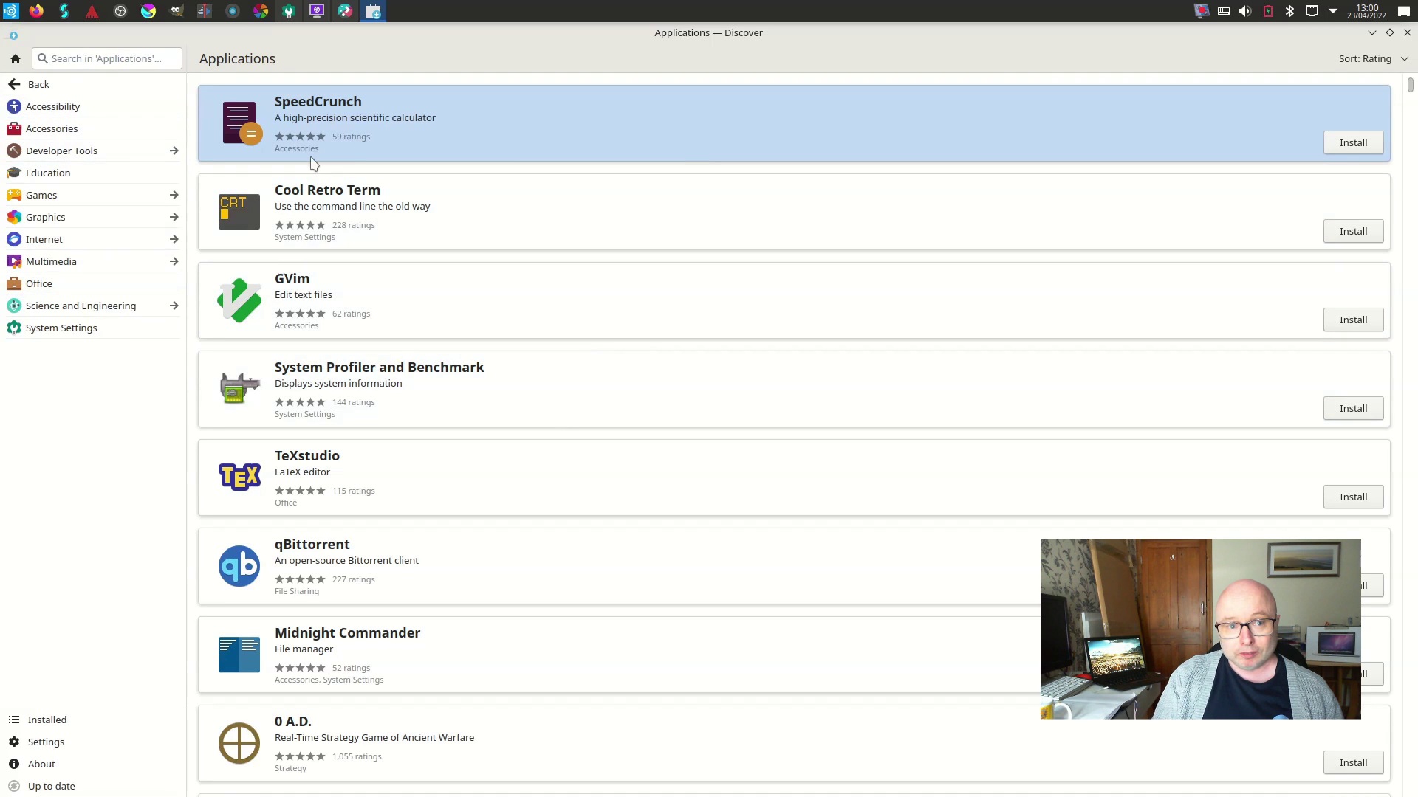
pyautogui.scroll(-2, 602, 523)
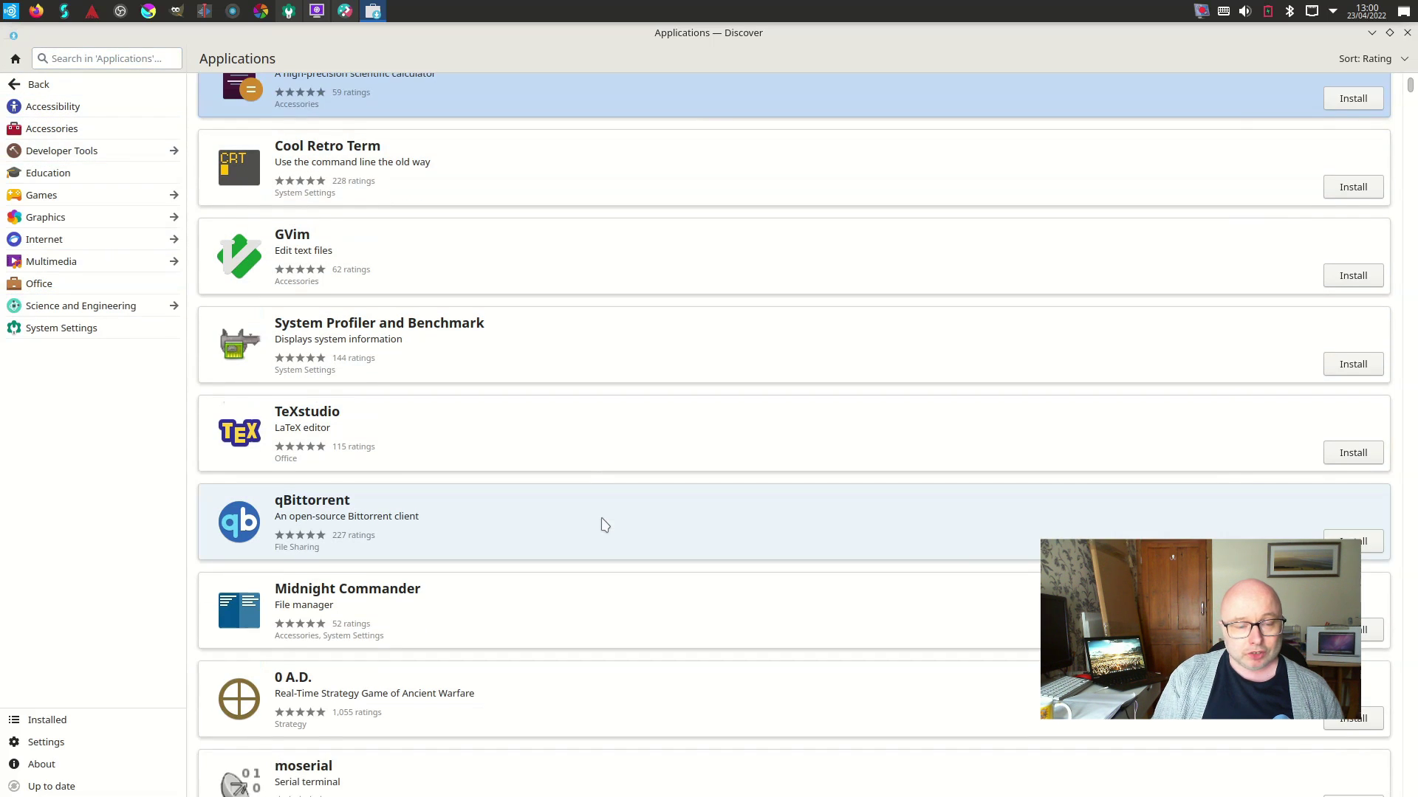
pyautogui.scroll(2, 601, 523)
# - Focus the Applications search, then restore Discover to a smaller window and close it
pyautogui.click(104, 58)
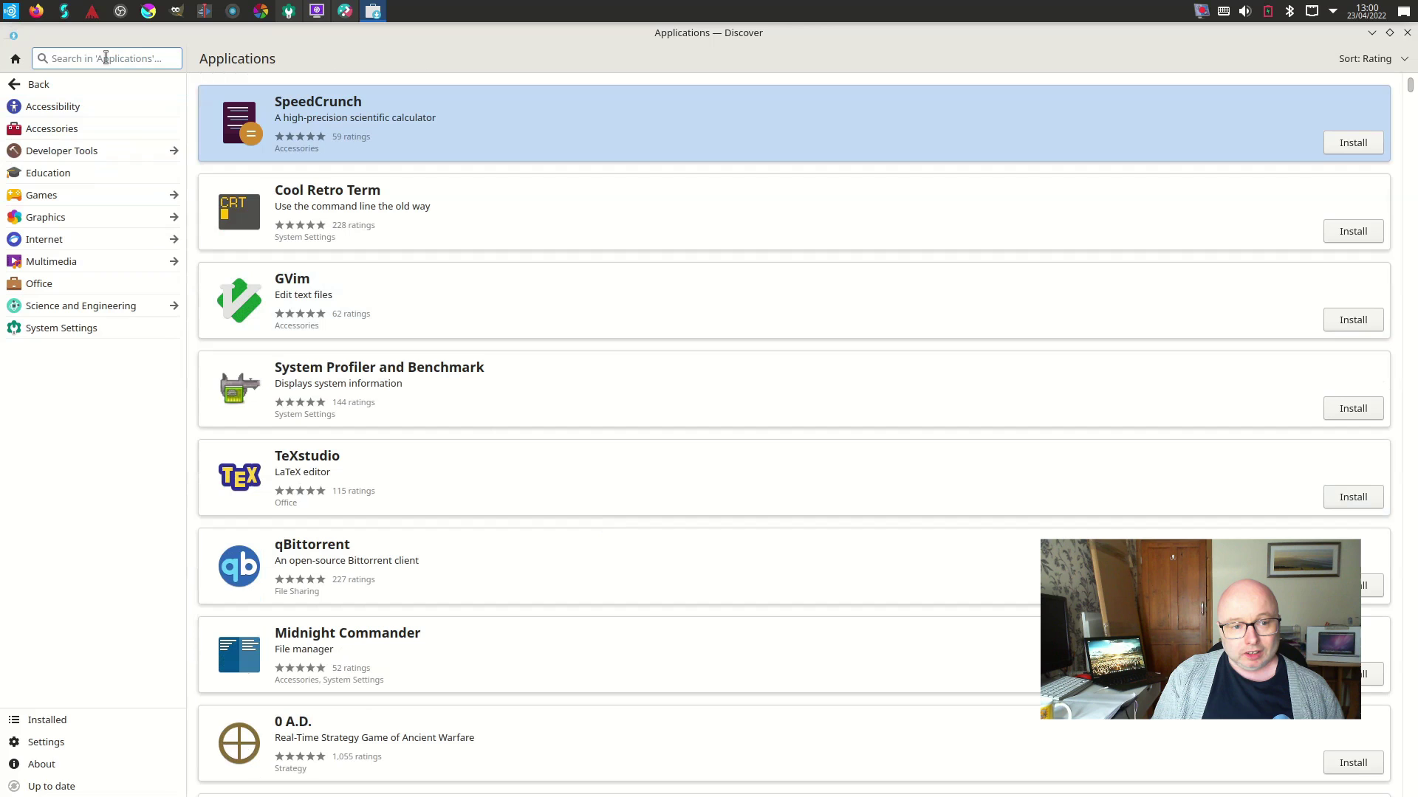
pyautogui.doubleClick(566, 49)
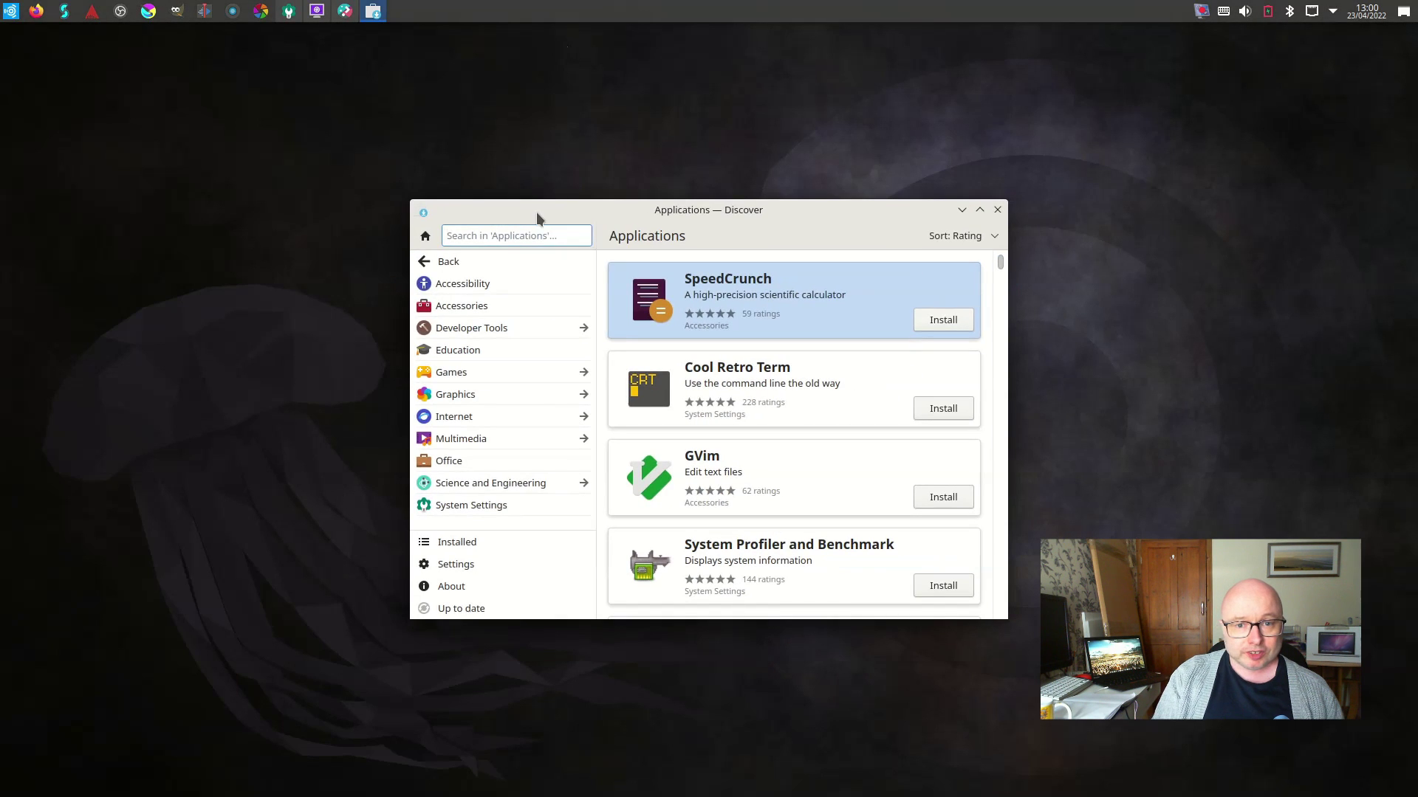
pyautogui.click(998, 210)
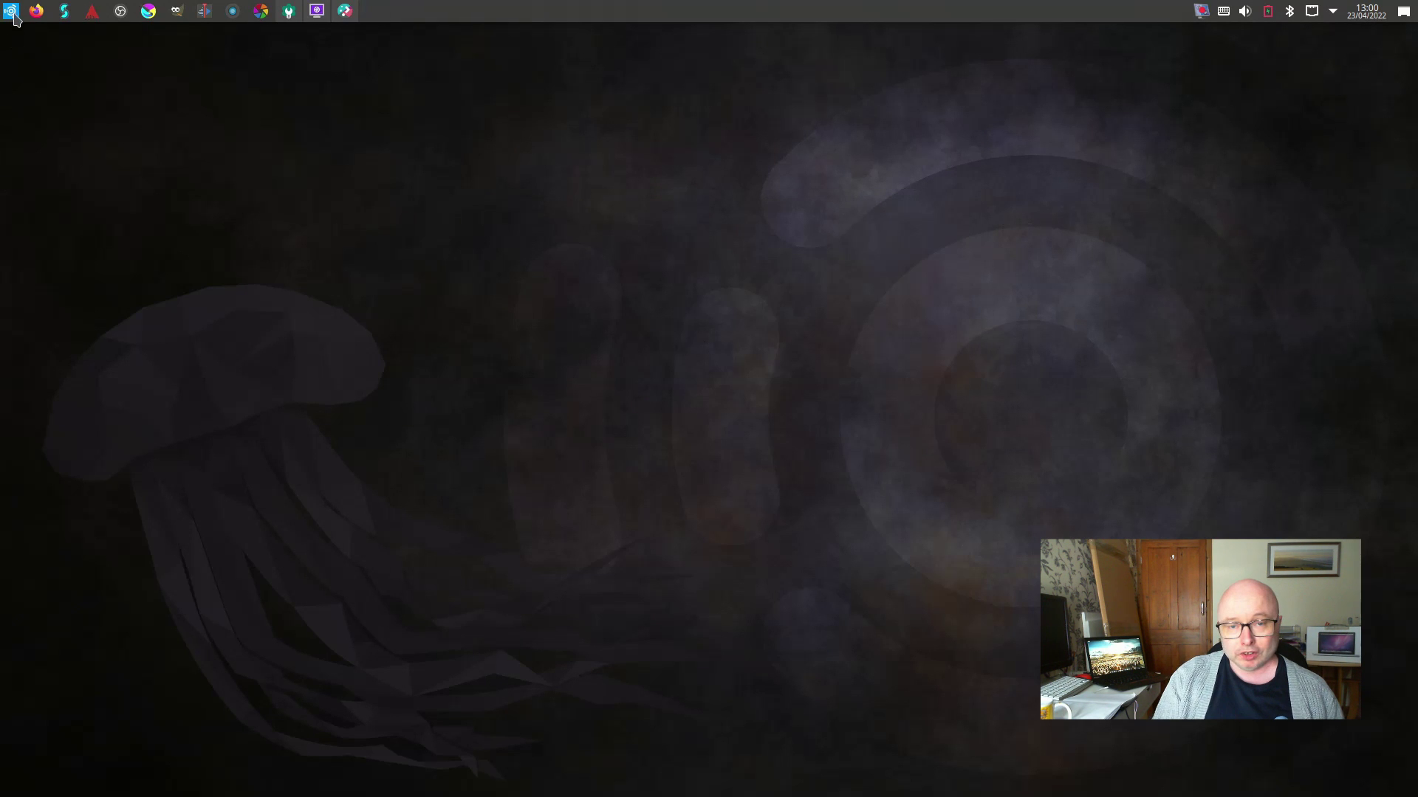
# - Launch Dolphin from the System category, maximise it and show the Home folder's nine folders
pyautogui.click(12, 12)
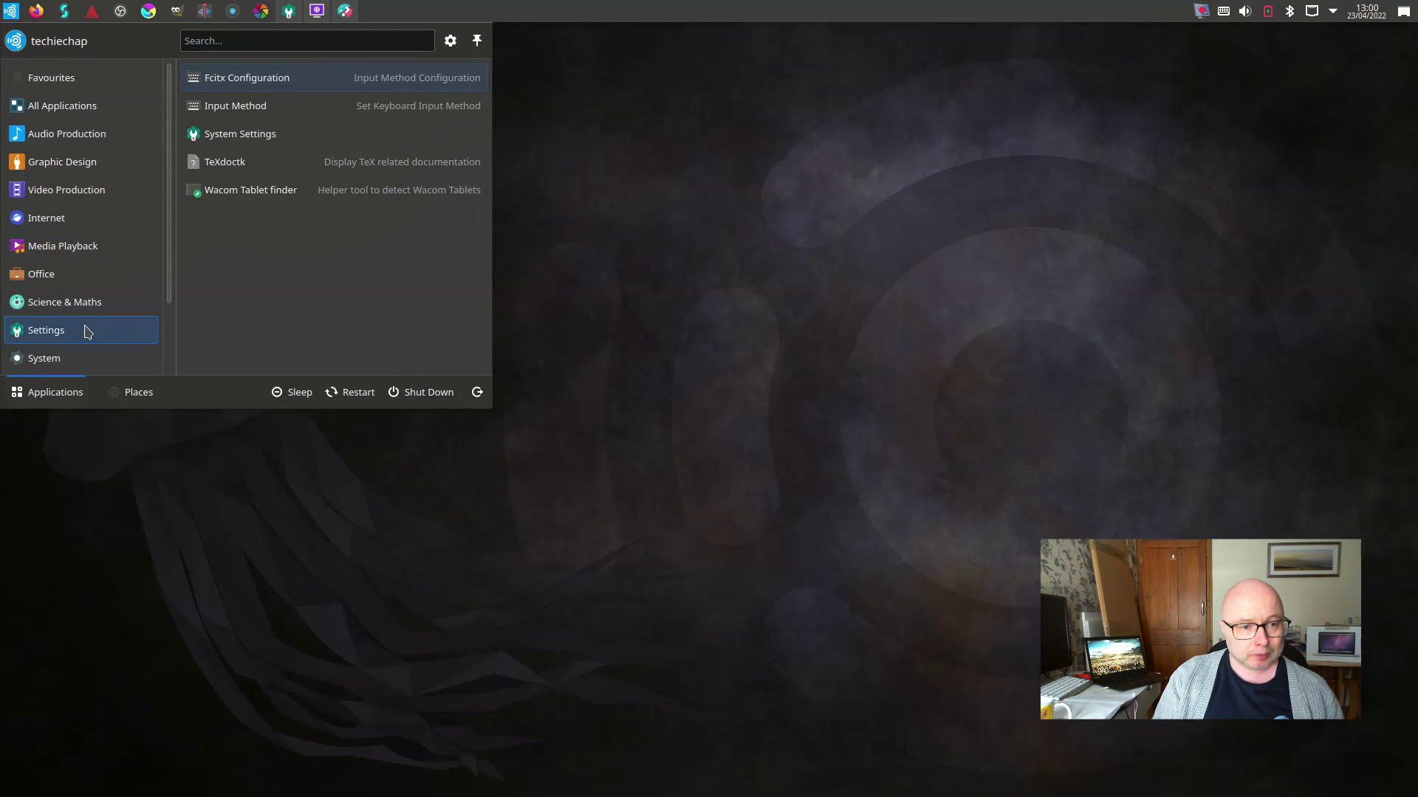
pyautogui.scroll(-3, 88, 332)
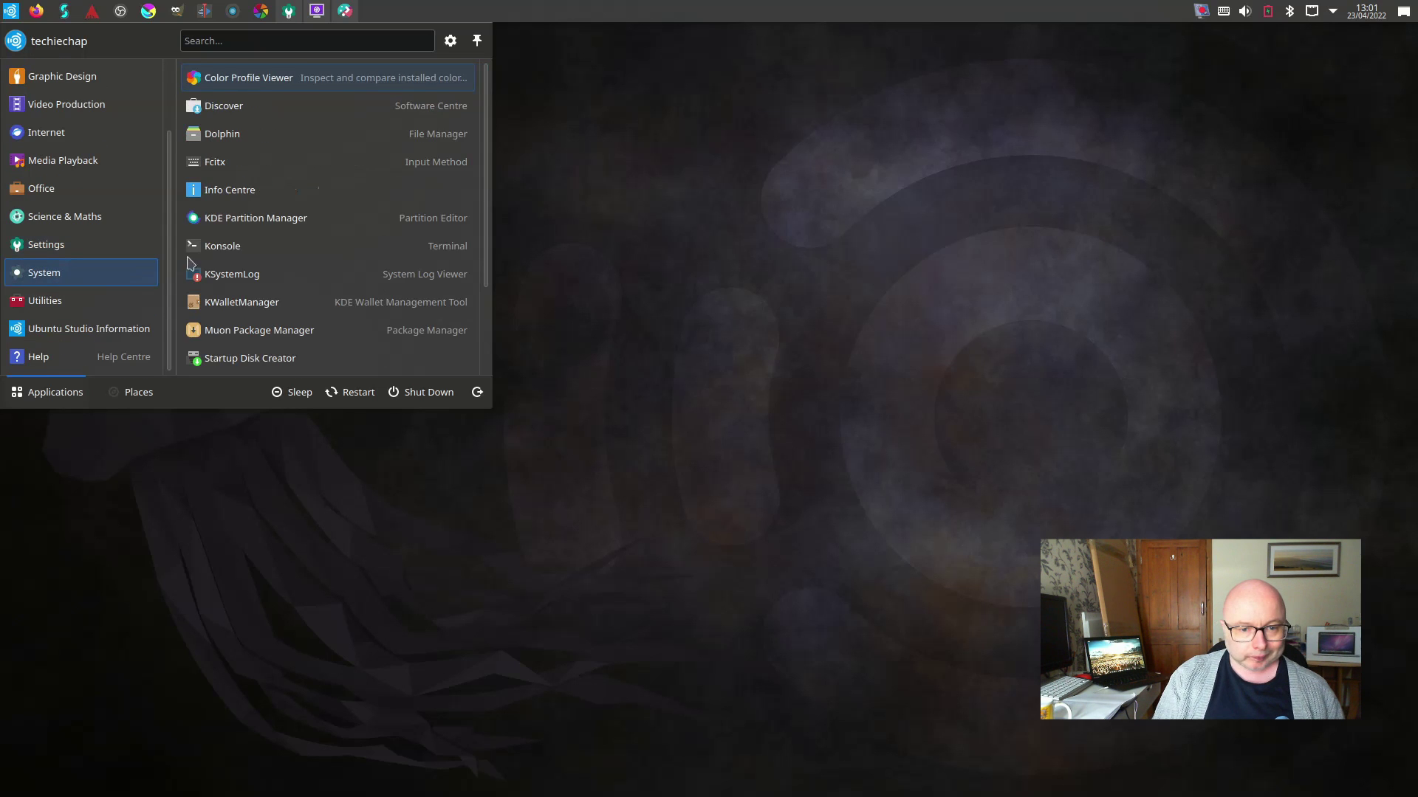
pyautogui.click(221, 133)
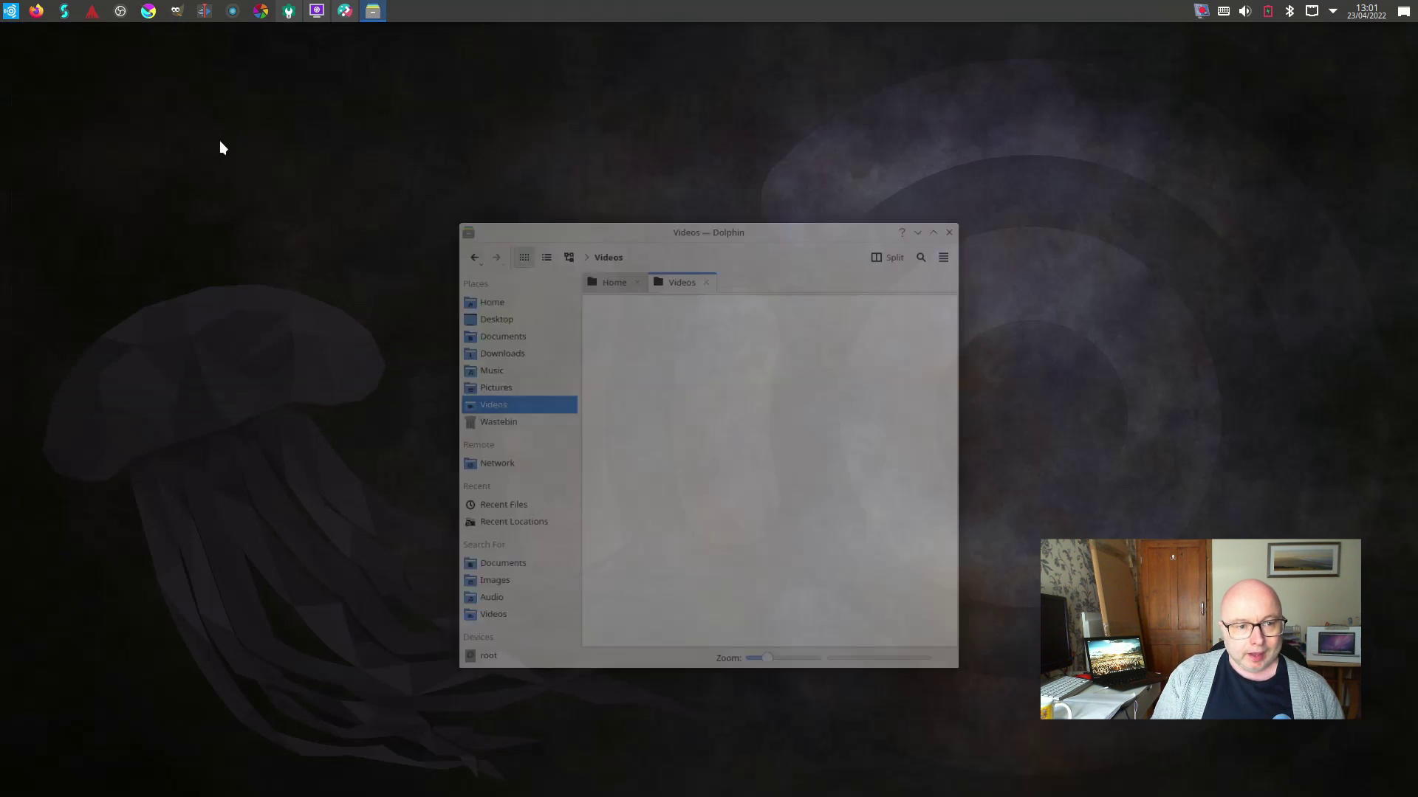
pyautogui.doubleClick(617, 214)
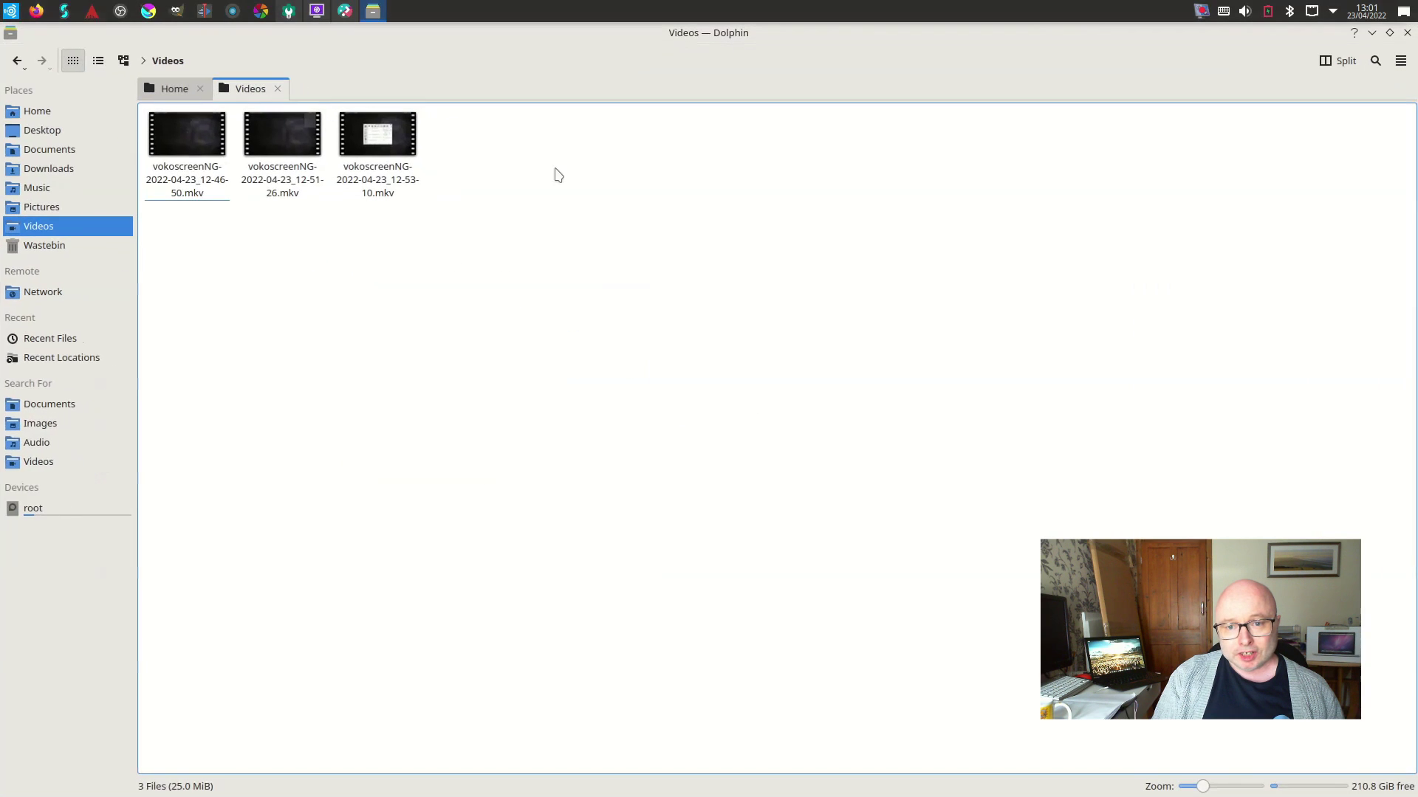
pyautogui.click(32, 113)
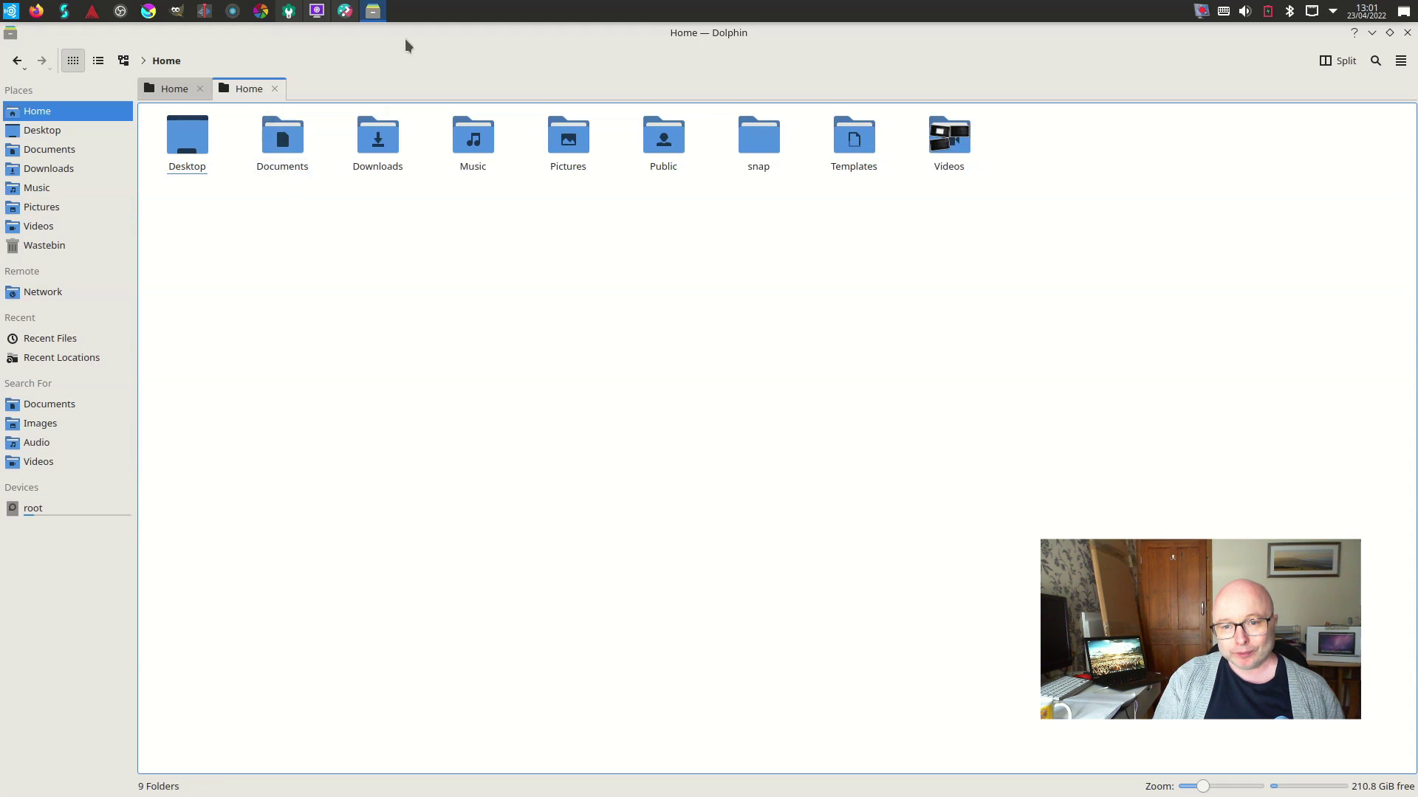
# - Open the Configure Dolphin dialog from the main menu and enlarge its window
pyautogui.click(1399, 62)
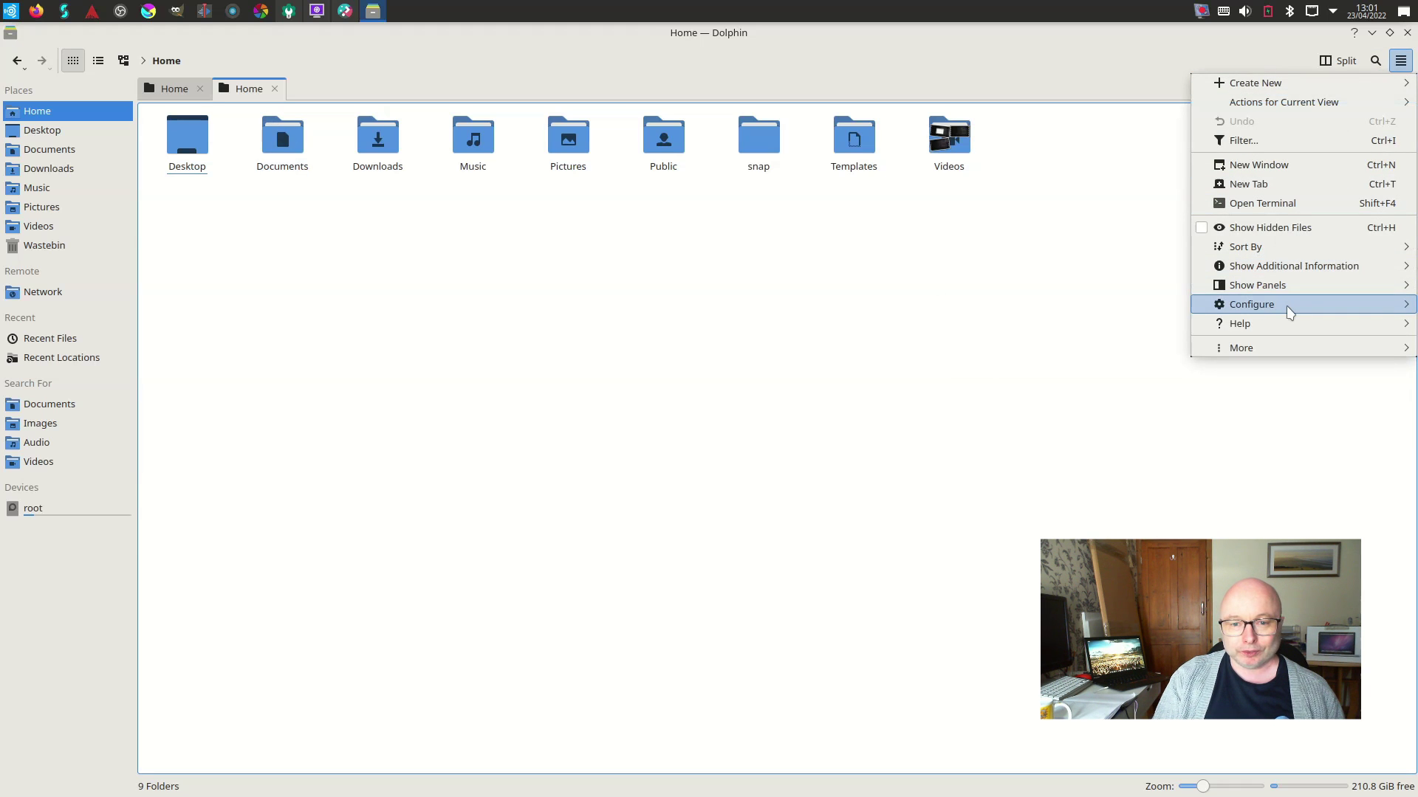
pyautogui.moveTo(1288, 309)
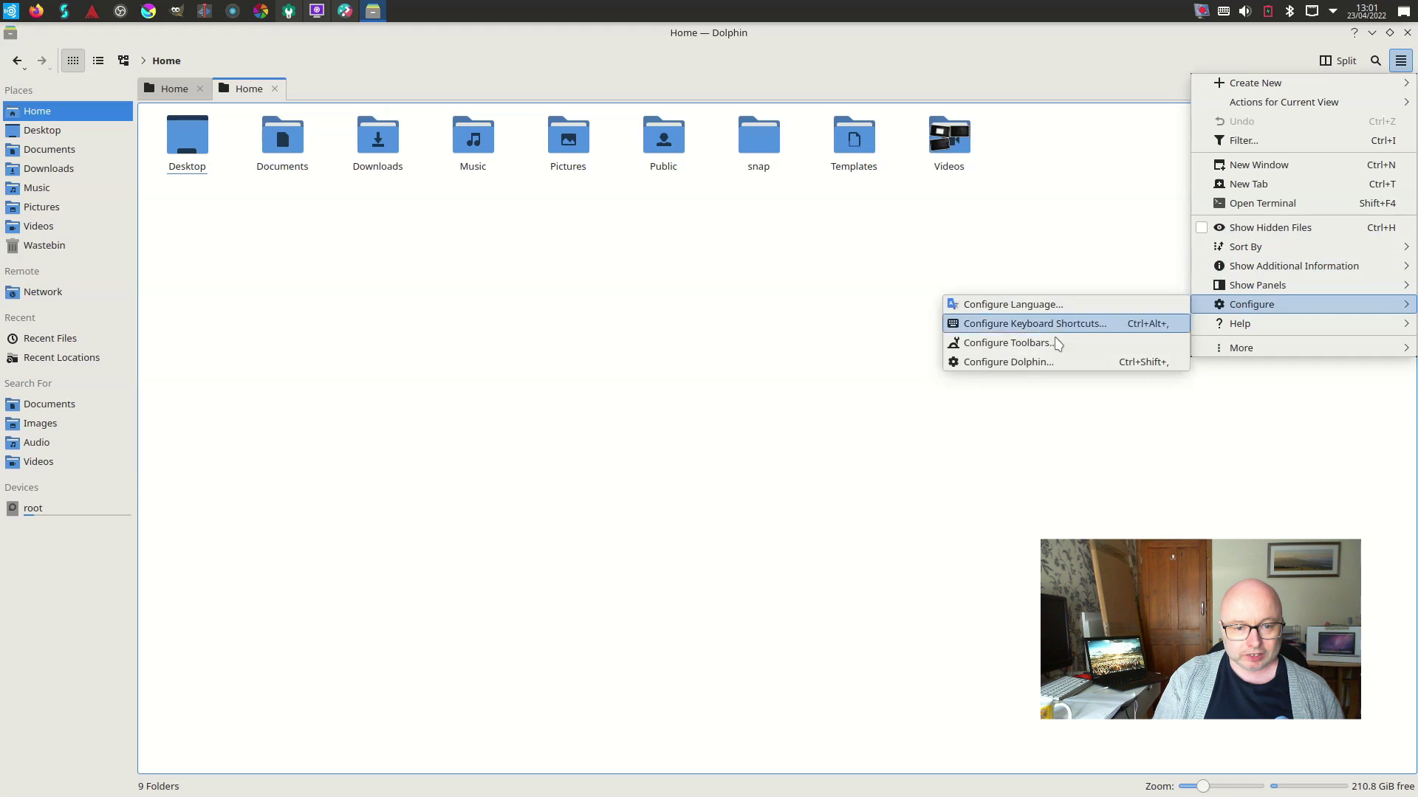
pyautogui.click(1042, 362)
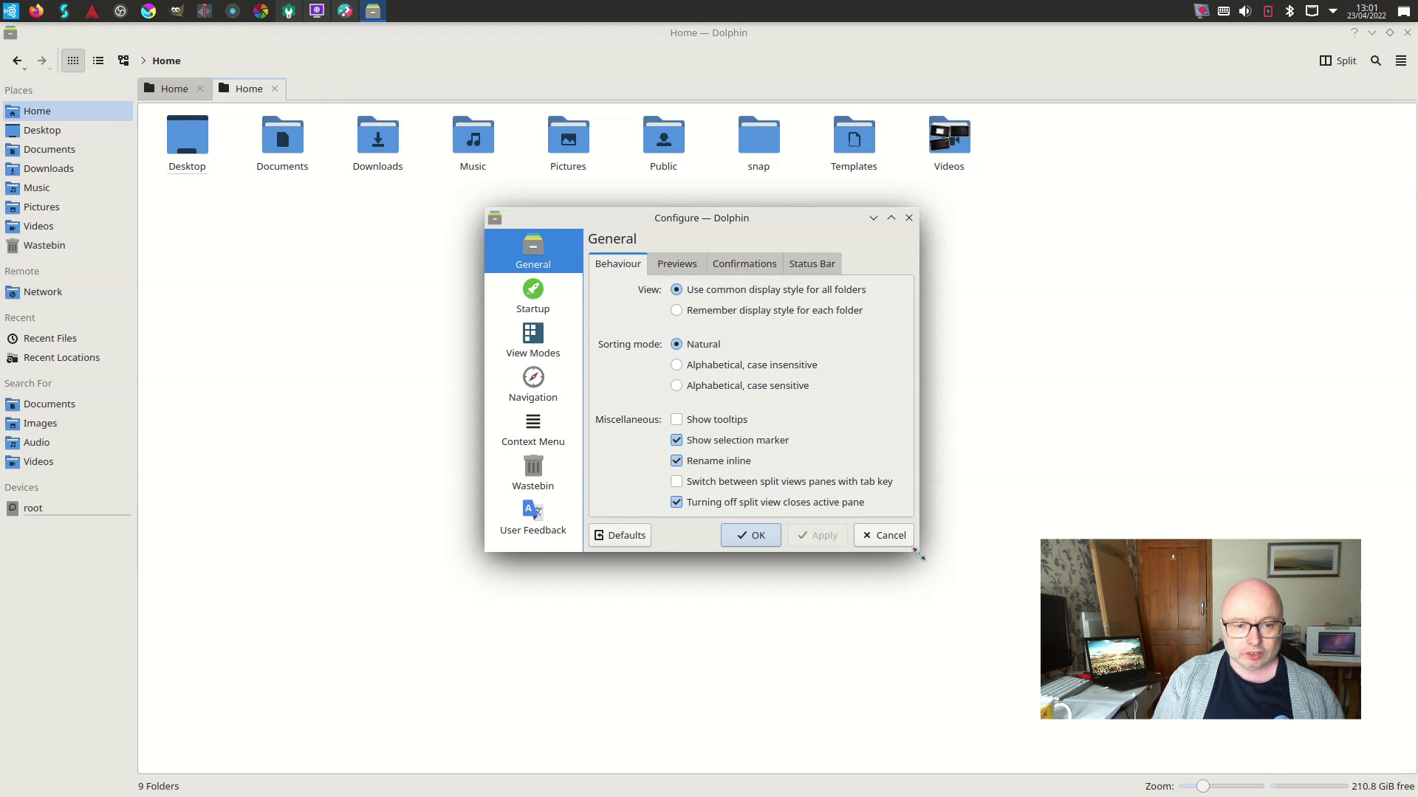
pyautogui.moveTo(918, 551); pyautogui.dragTo(1128, 691)
# - Enable Krita Documents and Text Files previews on the Previews tab and apply them
pyautogui.click(676, 263)
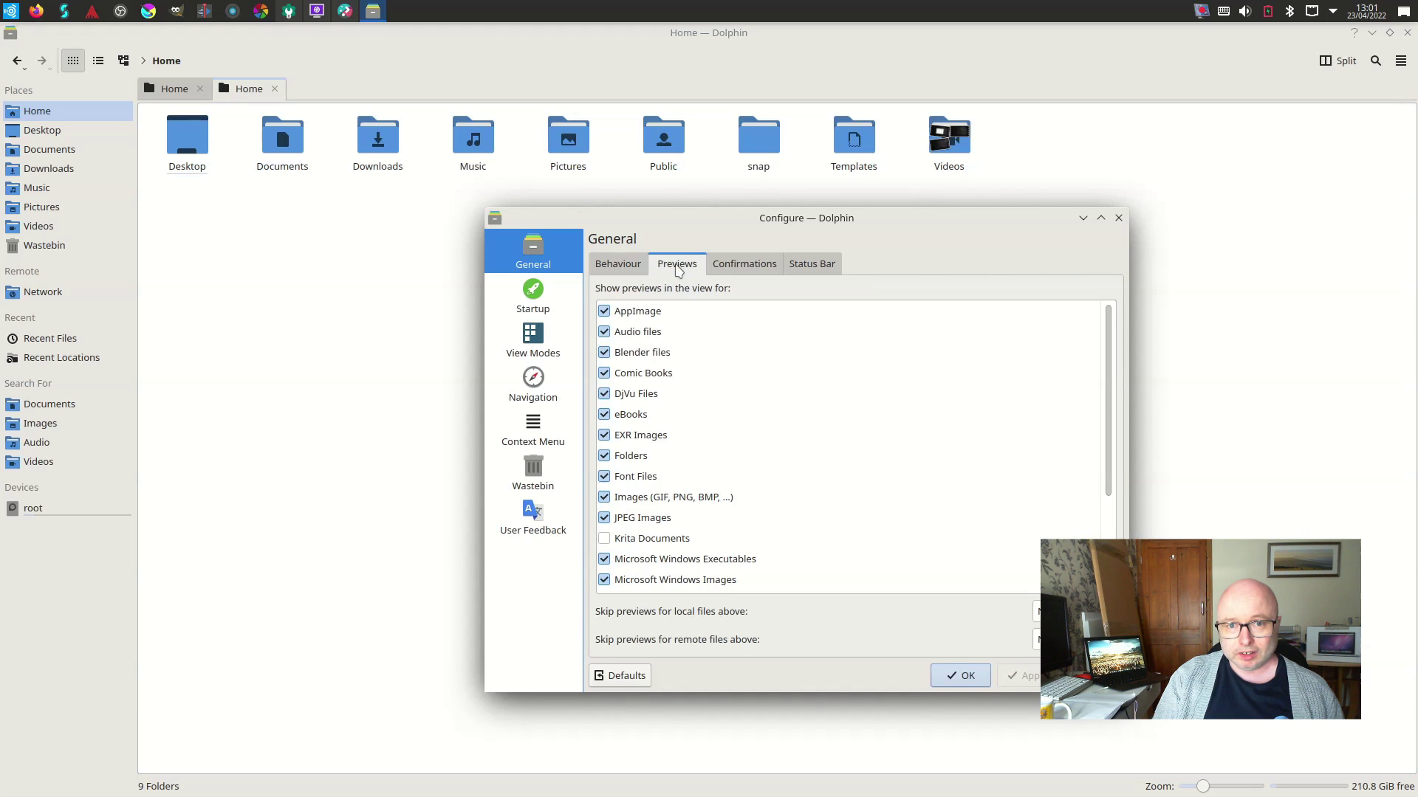
pyautogui.scroll(-2, 891, 527)
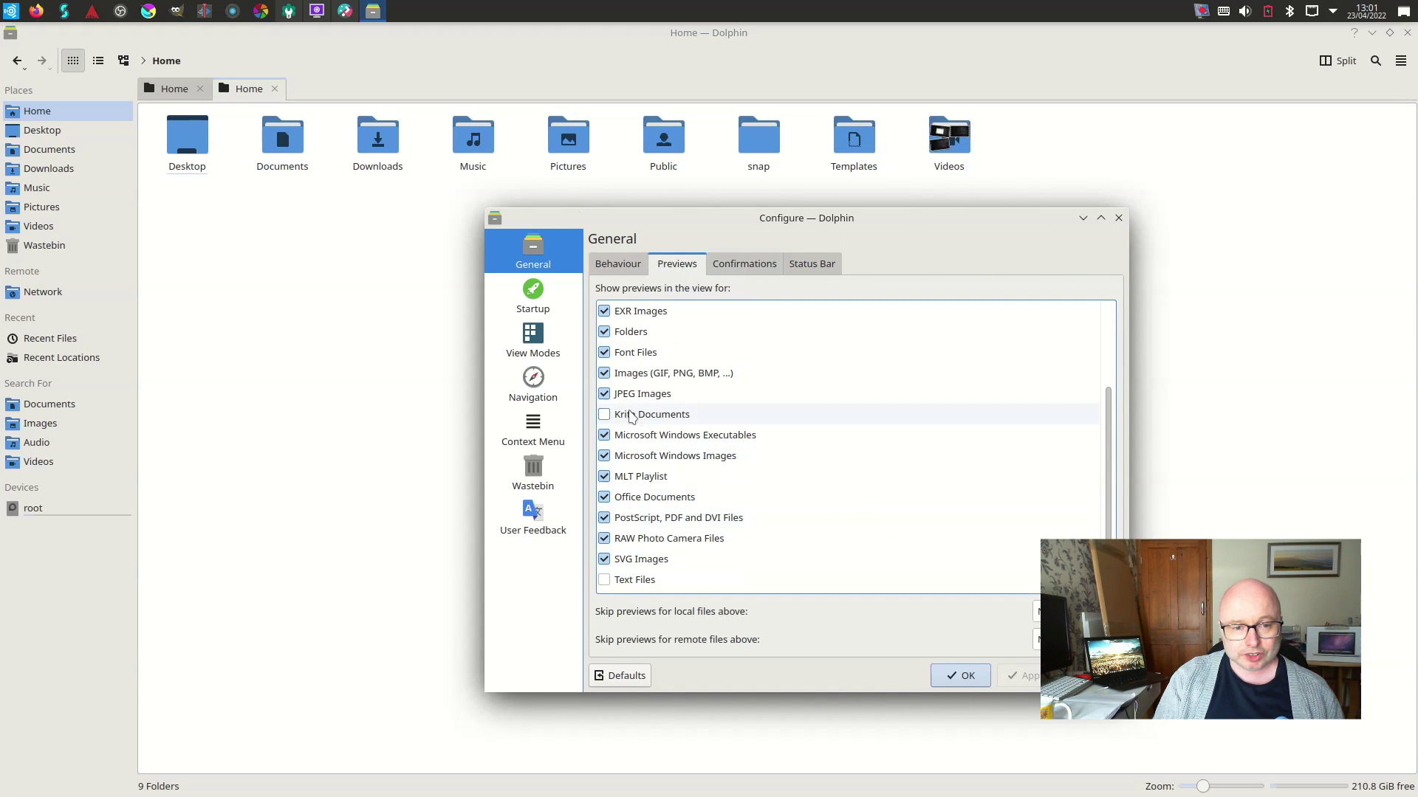
pyautogui.click(604, 415)
pyautogui.scroll(-1, 766, 538)
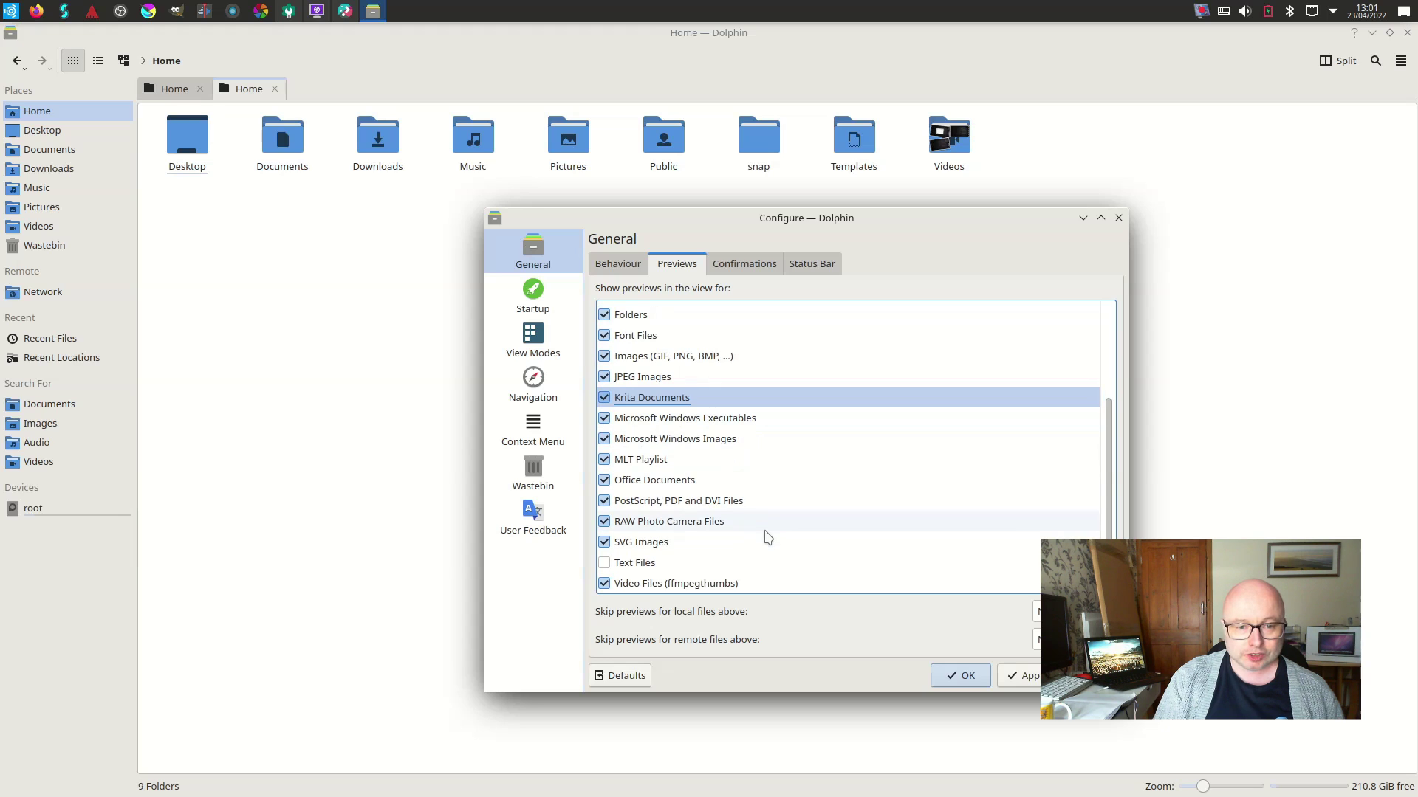
pyautogui.click(604, 562)
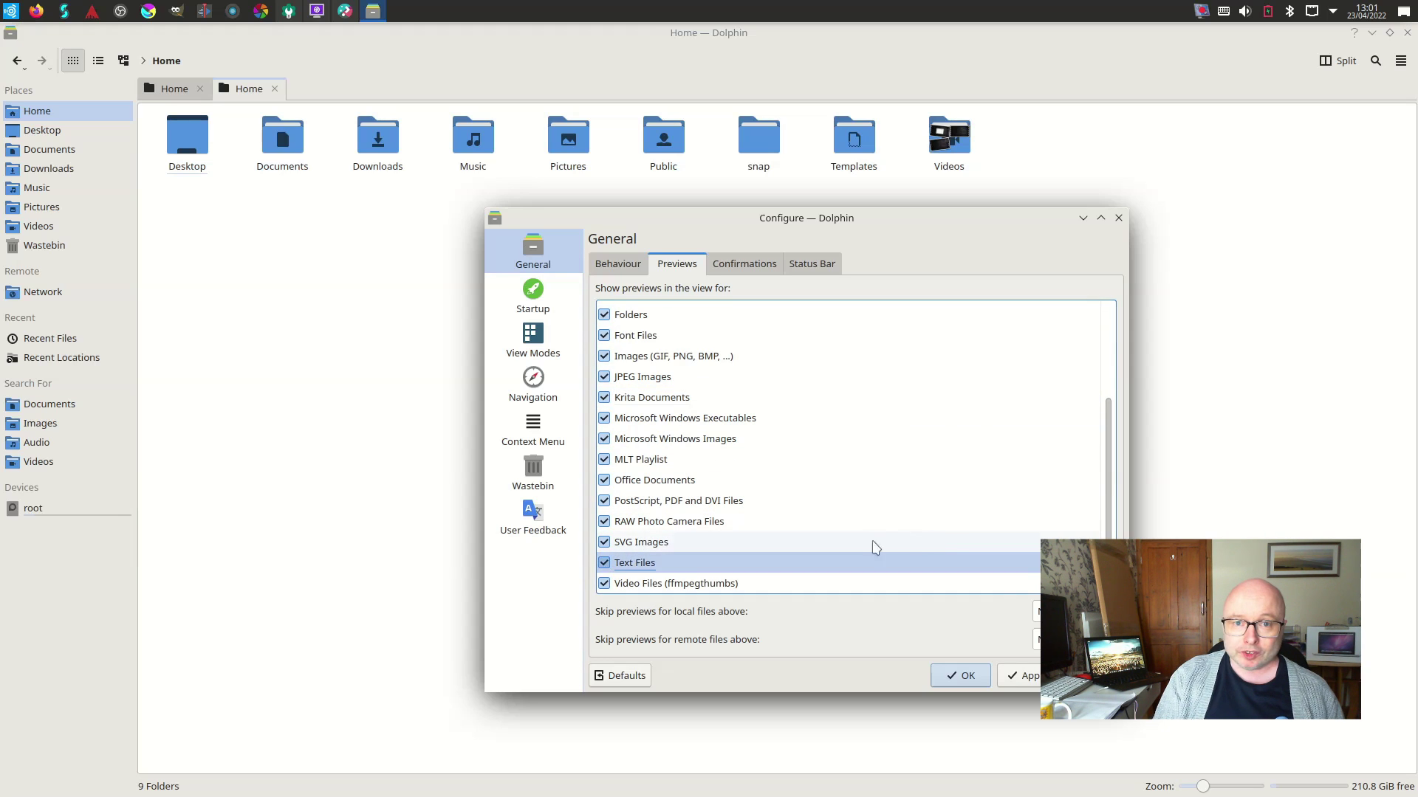
pyautogui.click(1019, 675)
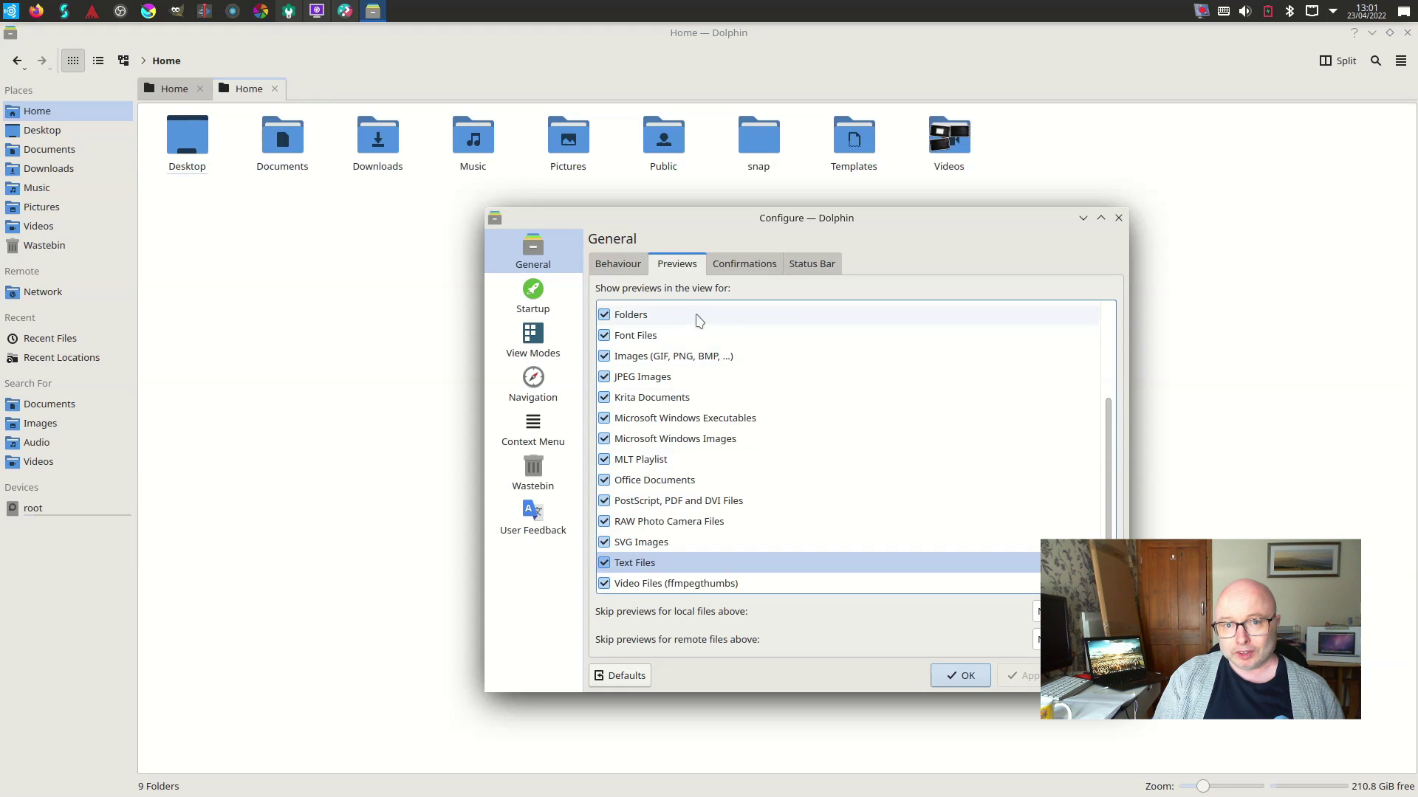
# - Review the Behaviour, Confirmations and Status Bar tabs, with status bar, zoom slider and space info enabled
pyautogui.click(637, 266)
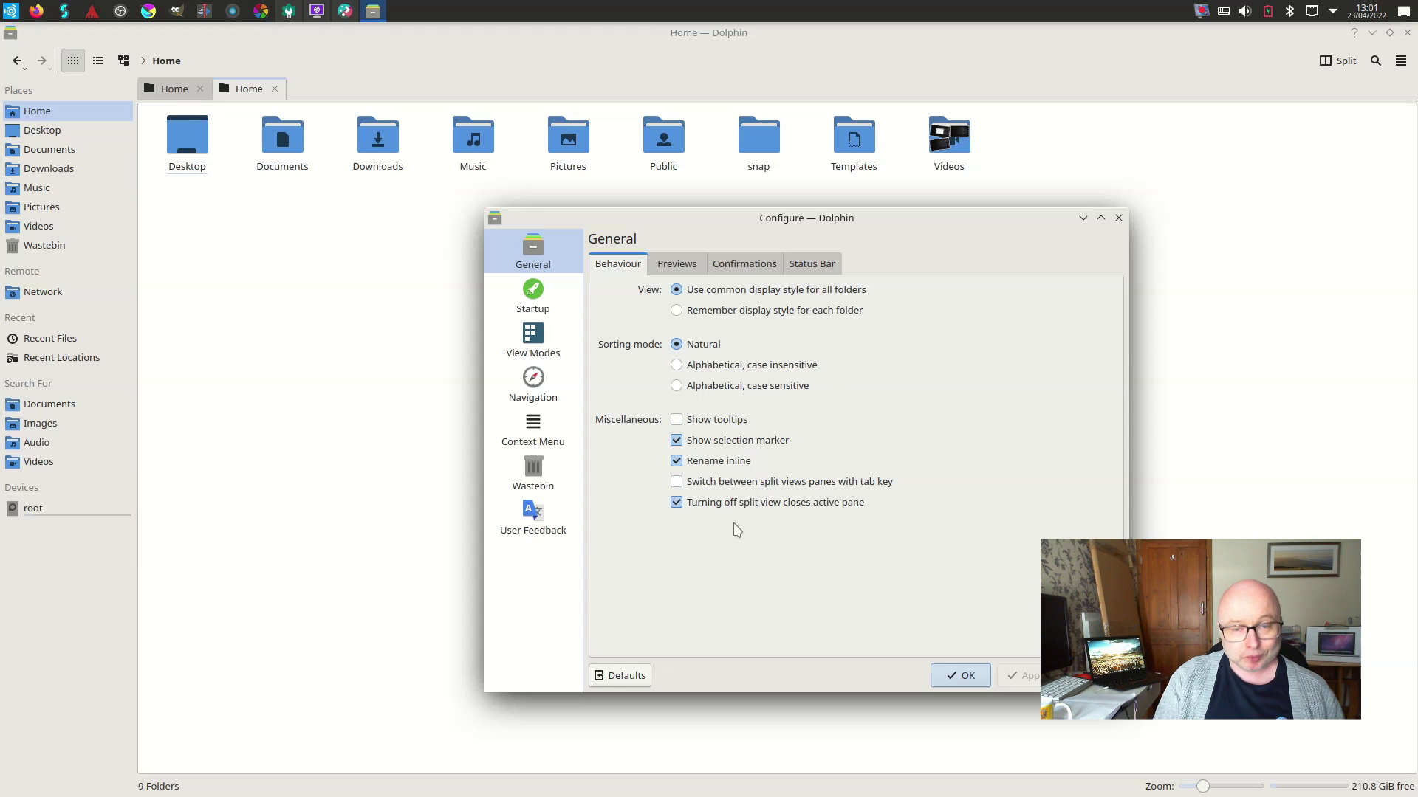
pyautogui.click(759, 265)
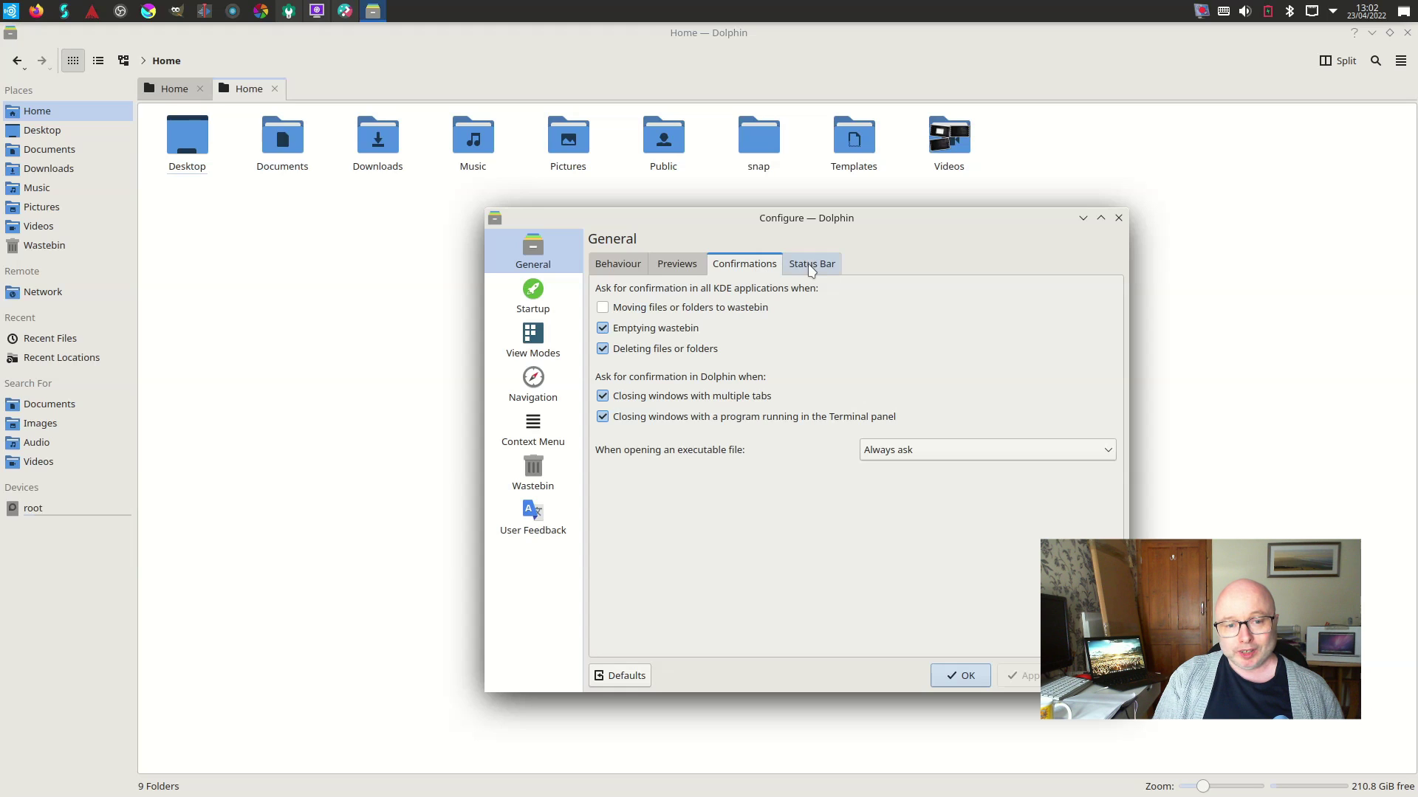
pyautogui.click(810, 268)
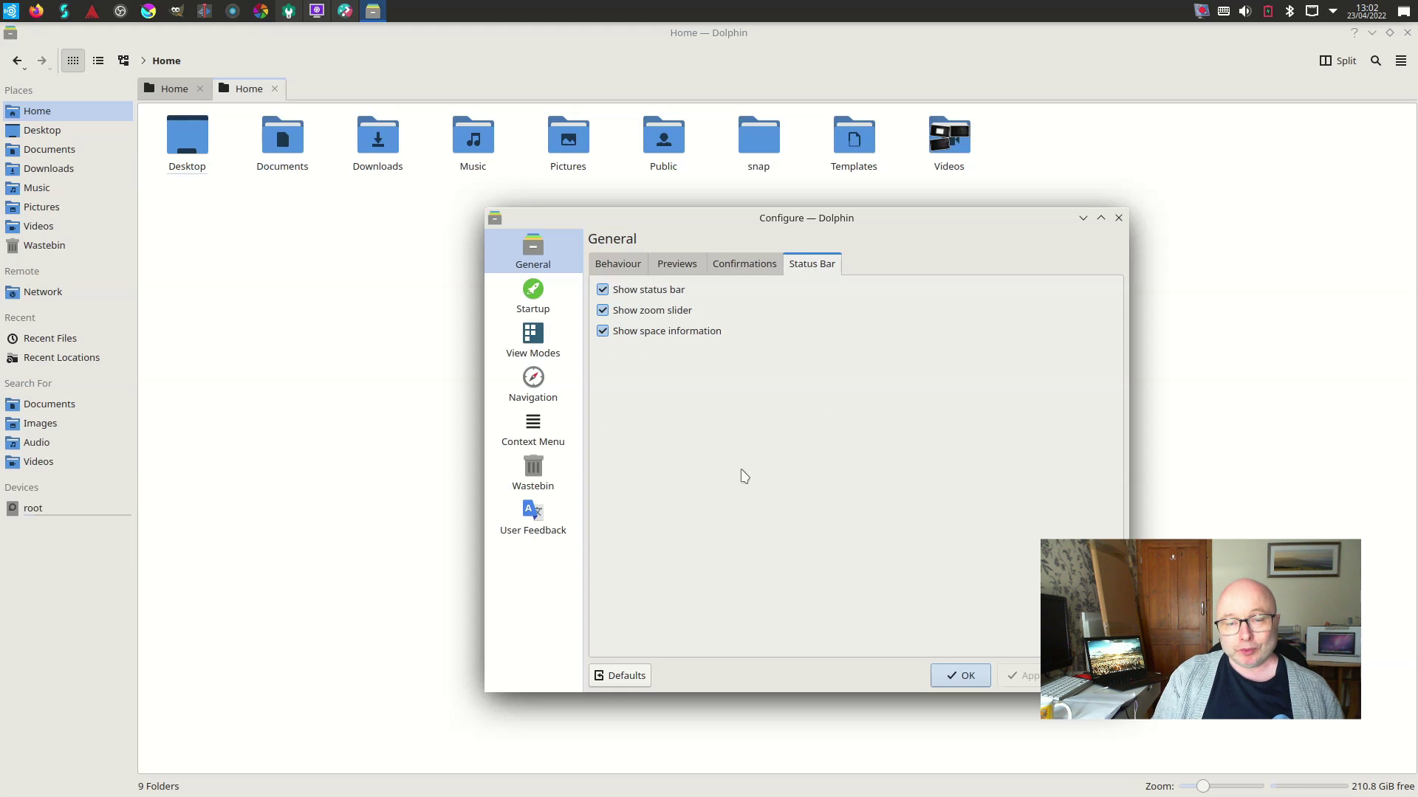
# - Browse the Startup, View Modes (Icons, Compact), Navigation, Context Menu, Wastebin and User Feedback pages
pyautogui.click(534, 300)
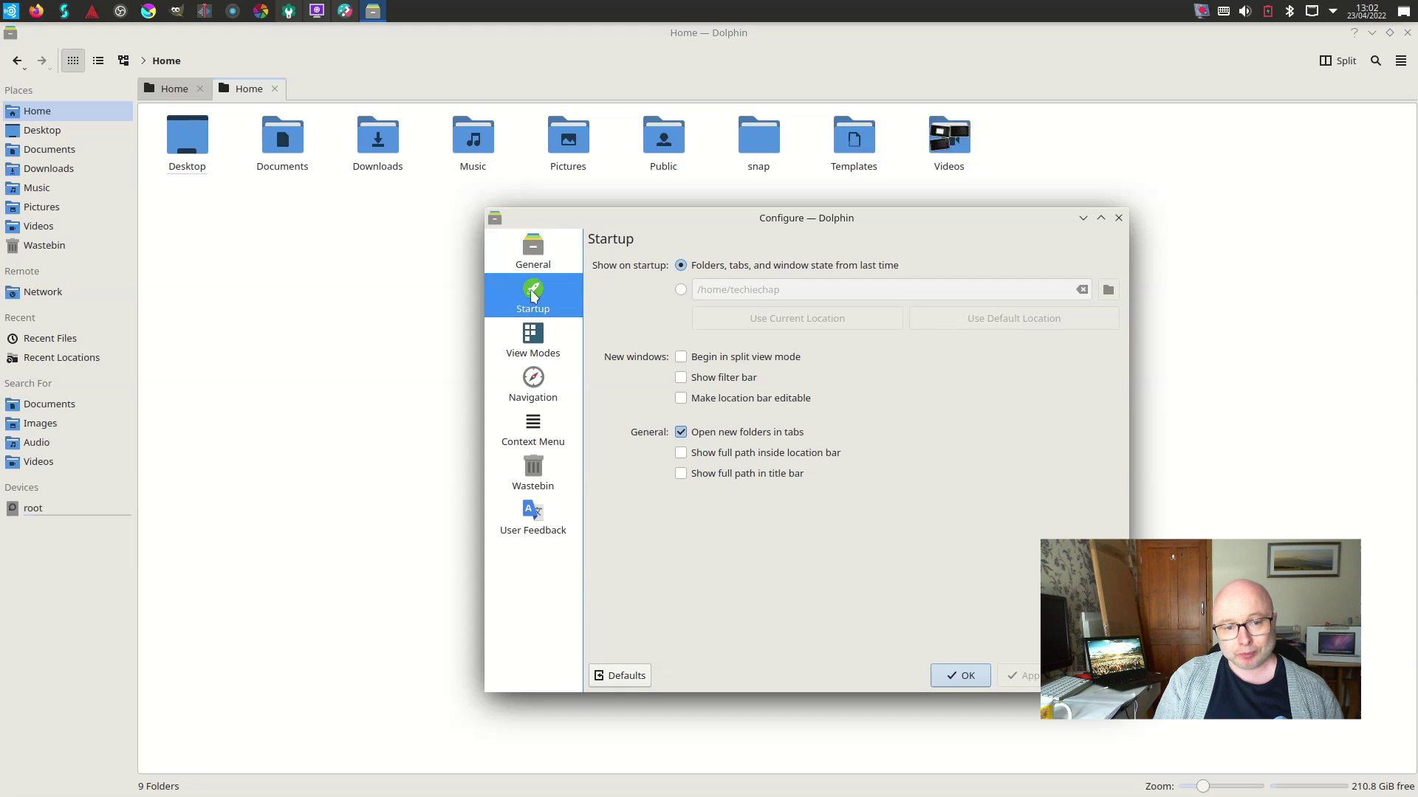
pyautogui.click(533, 340)
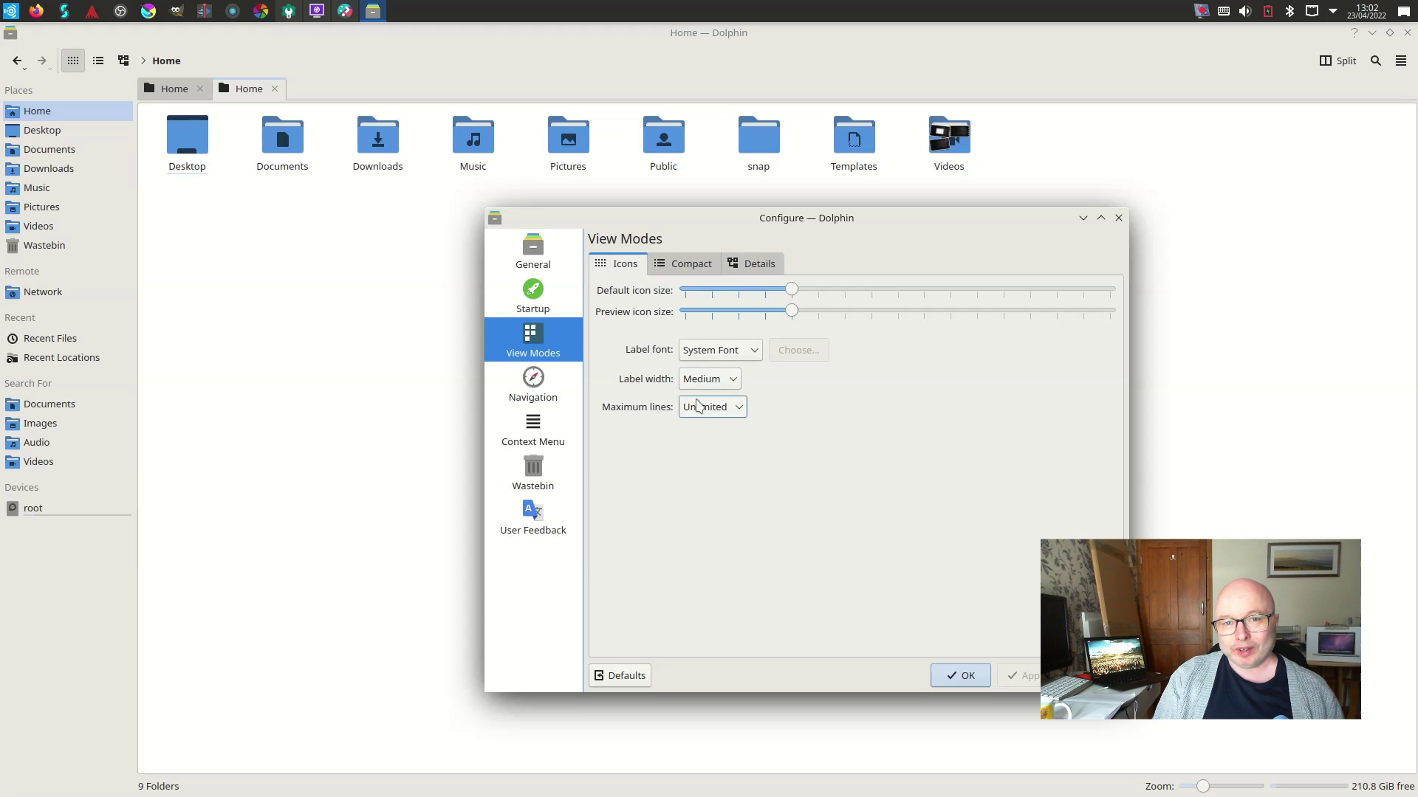
pyautogui.click(686, 264)
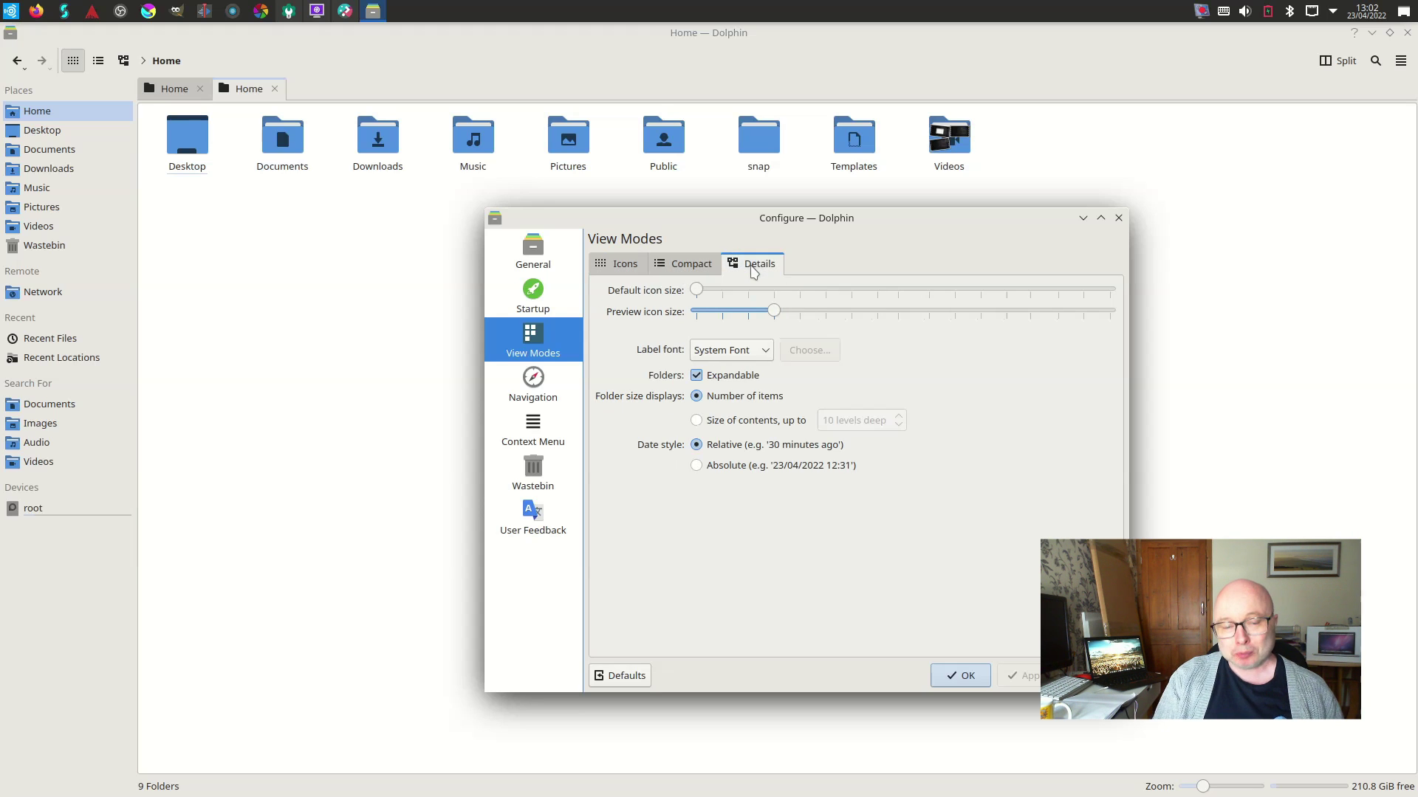
pyautogui.click(613, 270)
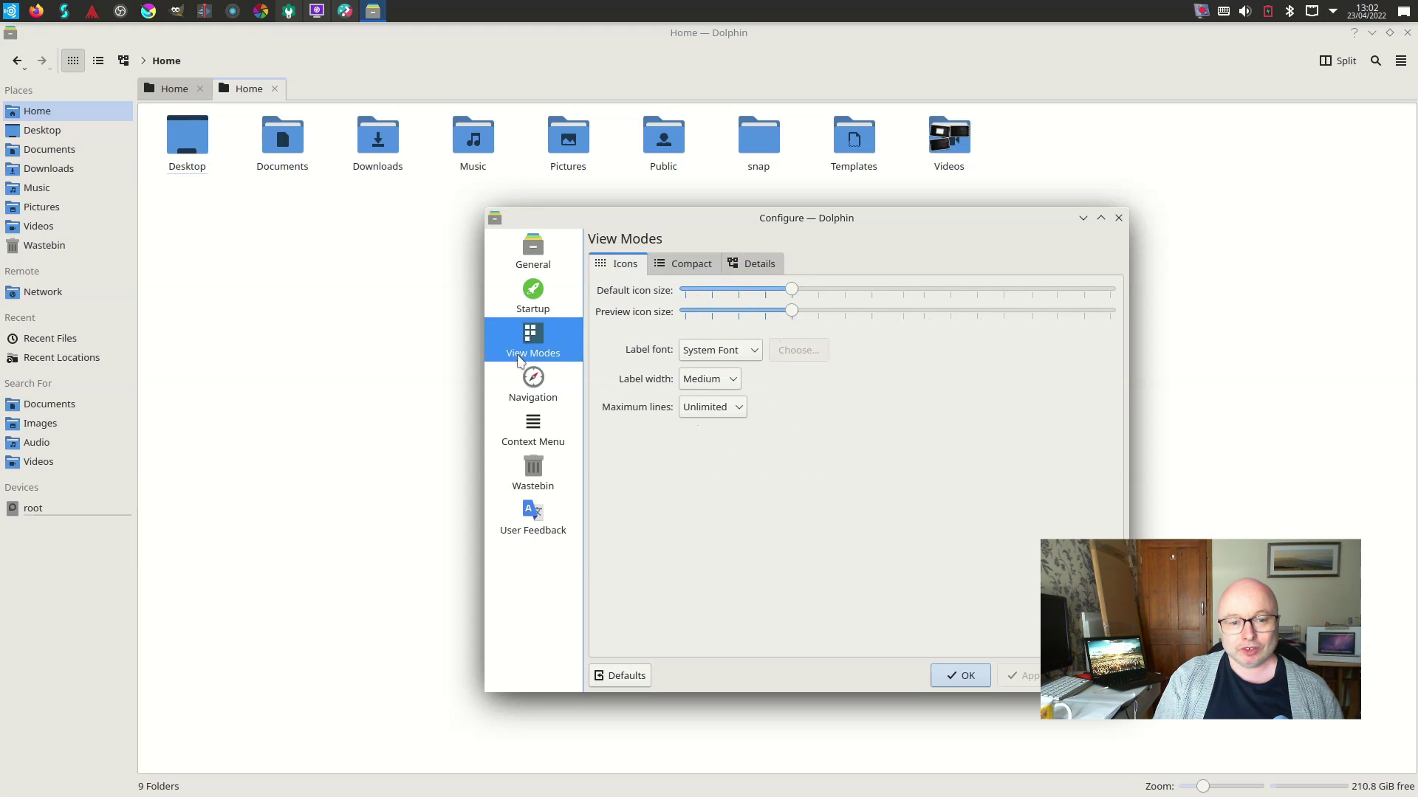
pyautogui.click(530, 384)
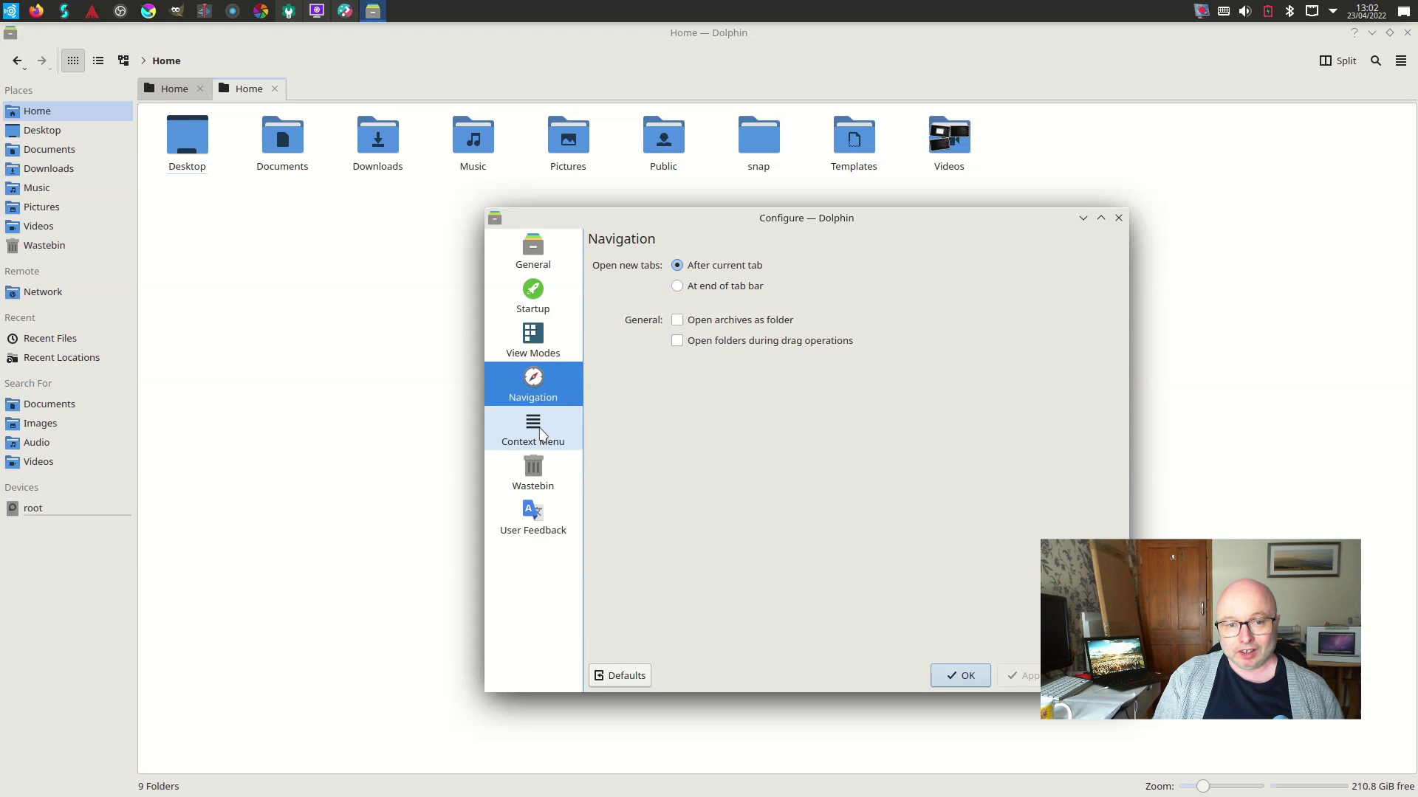
pyautogui.click(540, 433)
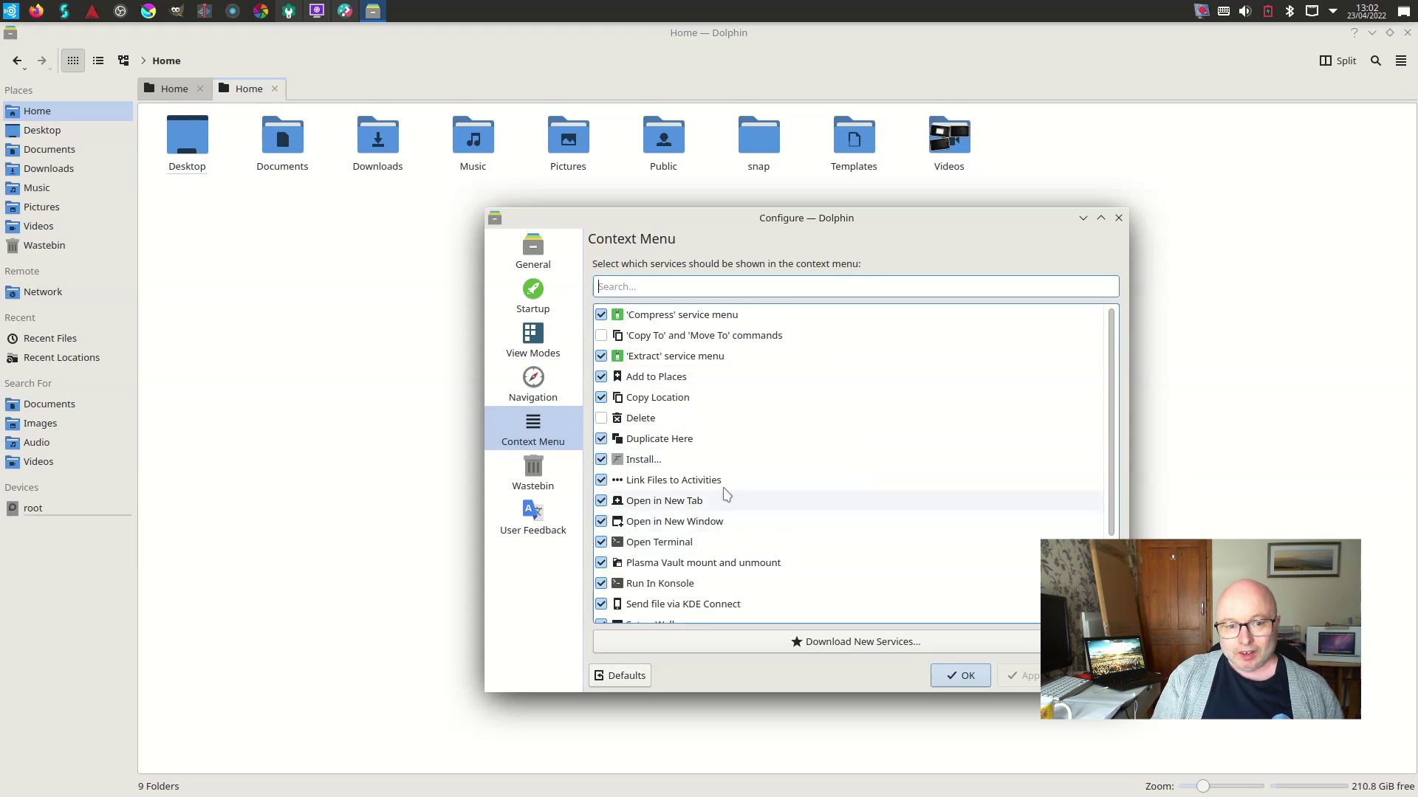
pyautogui.click(526, 483)
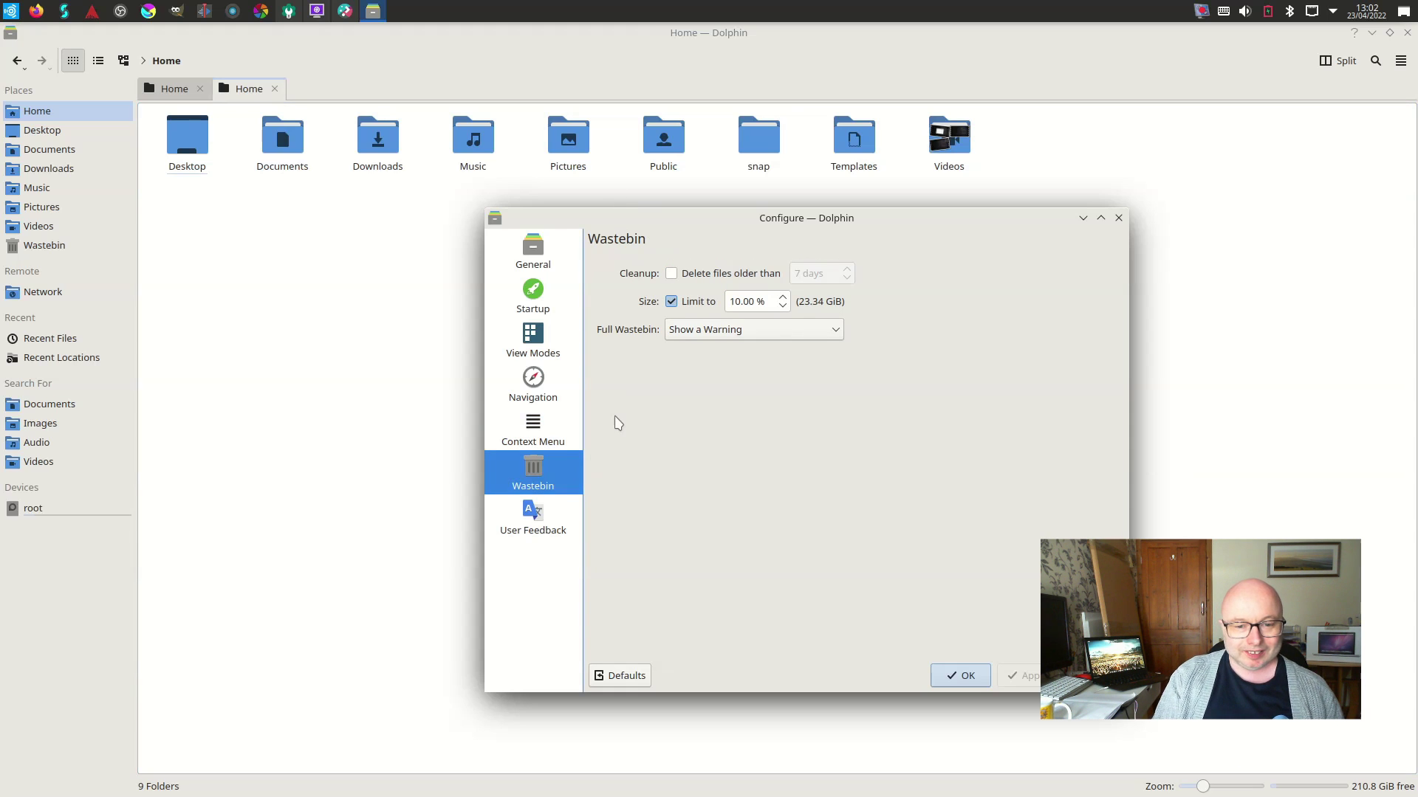
pyautogui.click(534, 522)
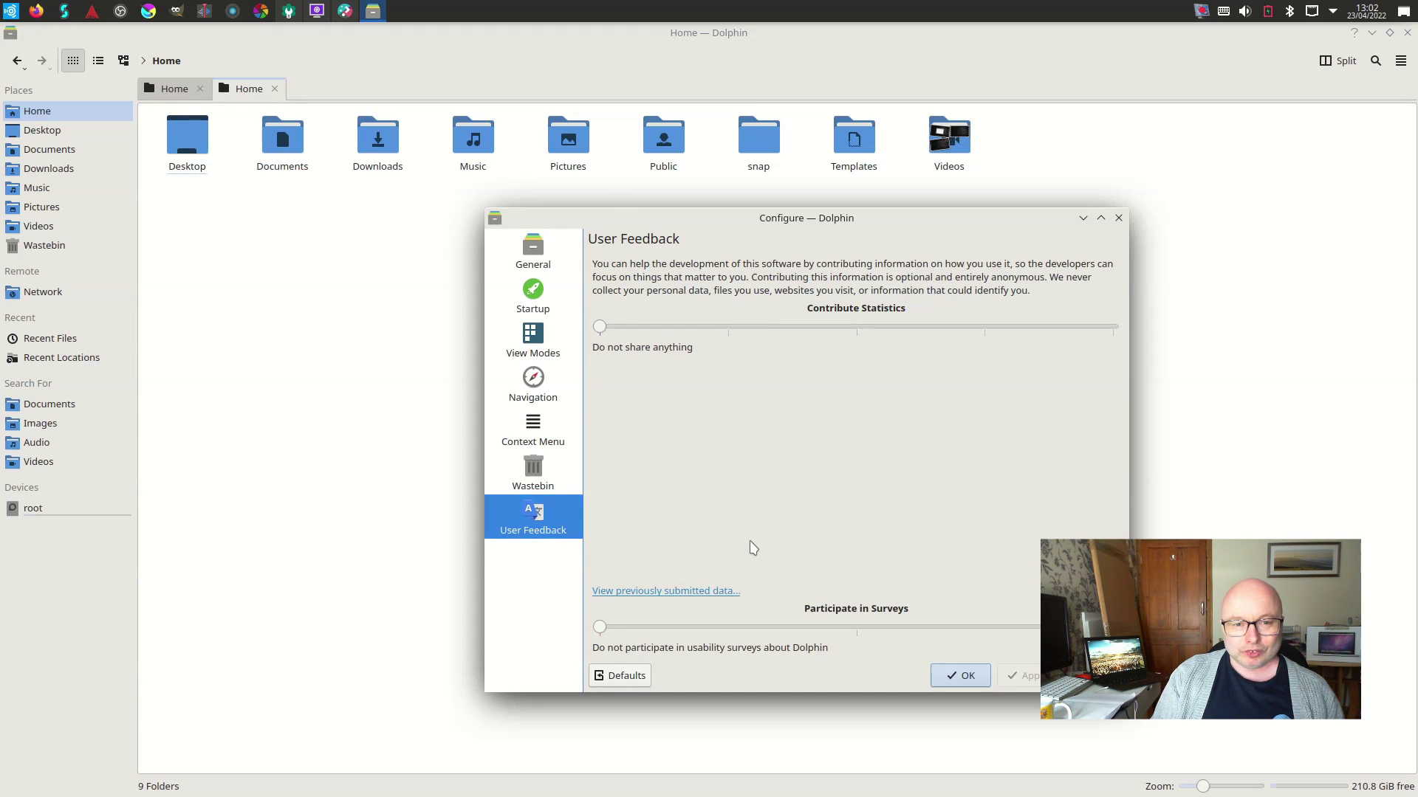
# - Save and close Dolphin's settings, then open the Pictures folder and close its tab
pyautogui.click(949, 672)
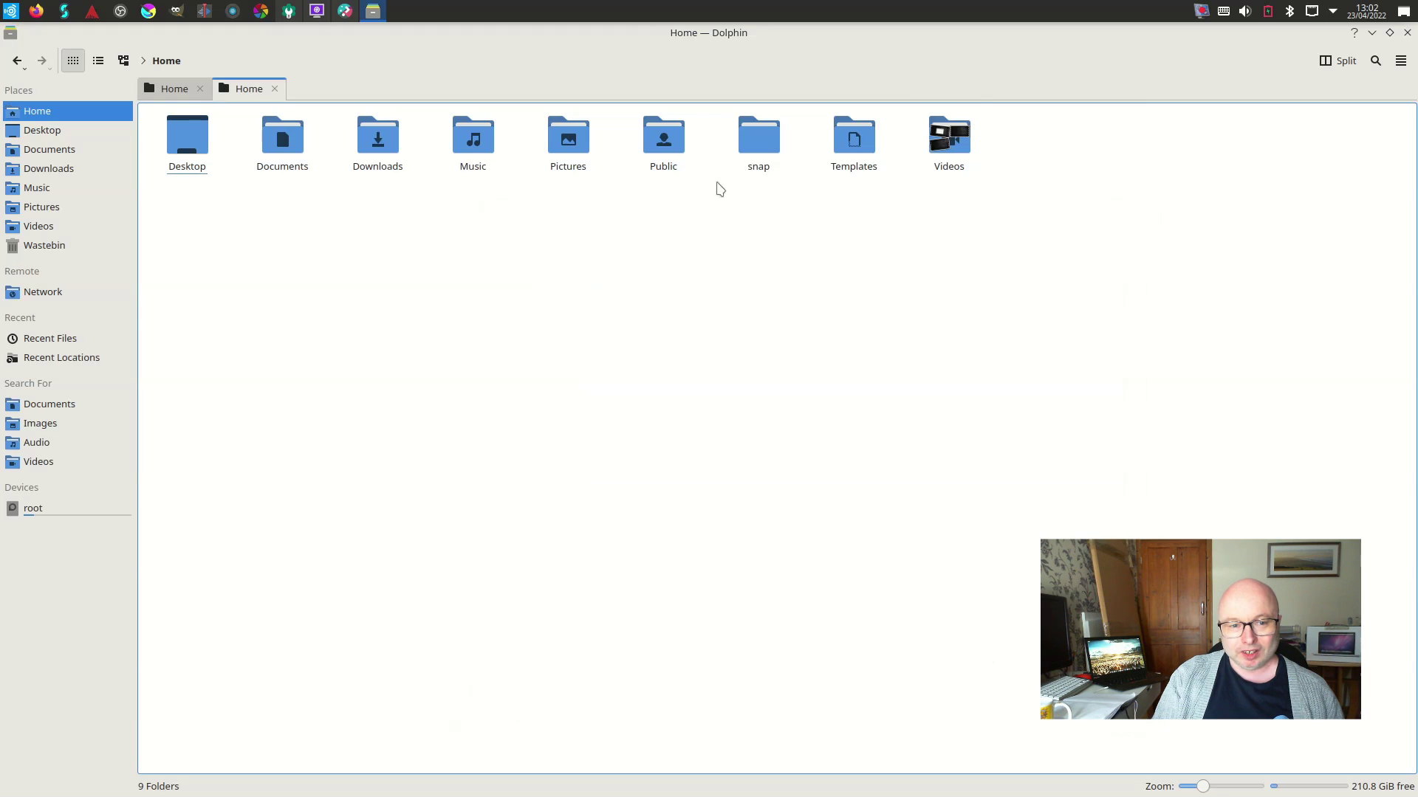
pyautogui.click(674, 156)
pyautogui.click(558, 168)
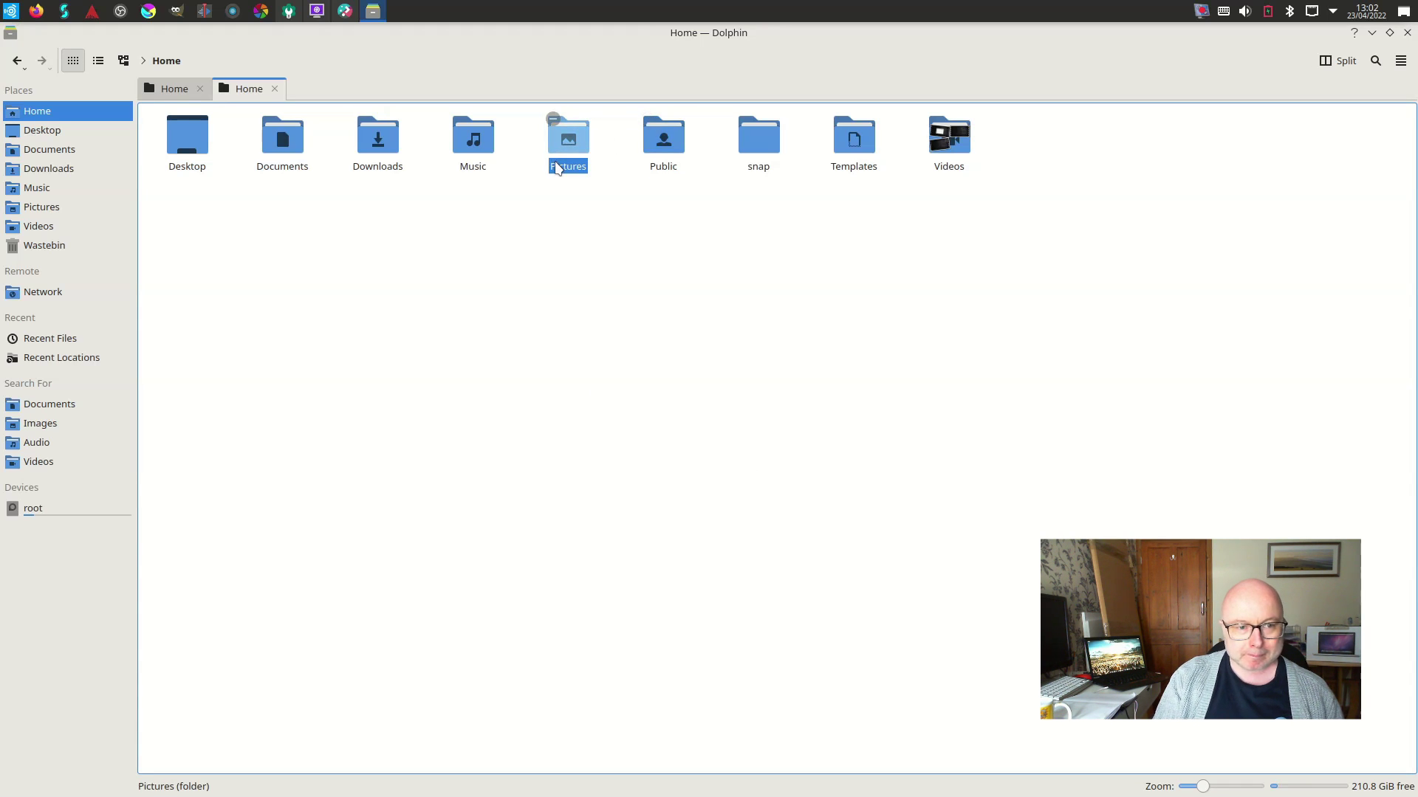
pyautogui.doubleClick(558, 168)
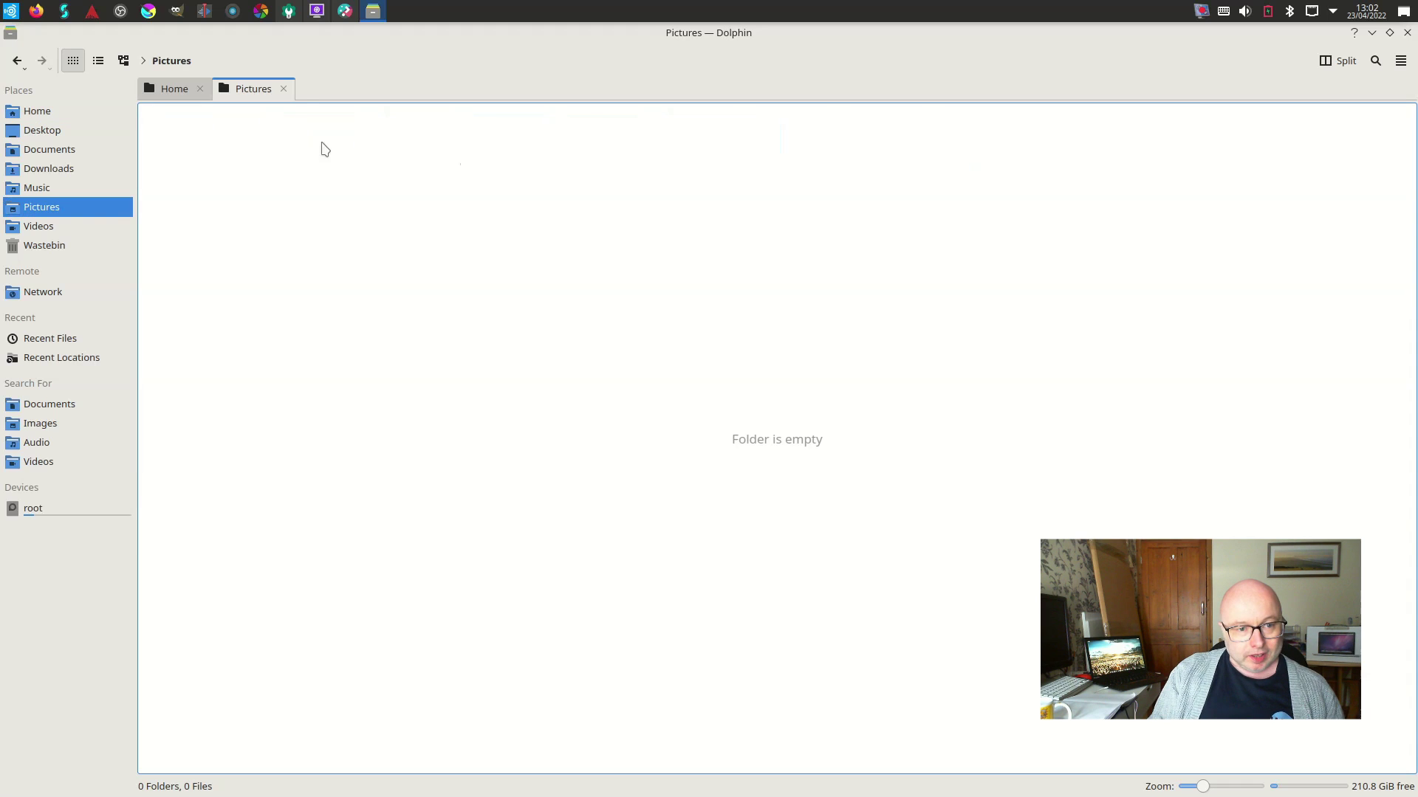
pyautogui.click(282, 88)
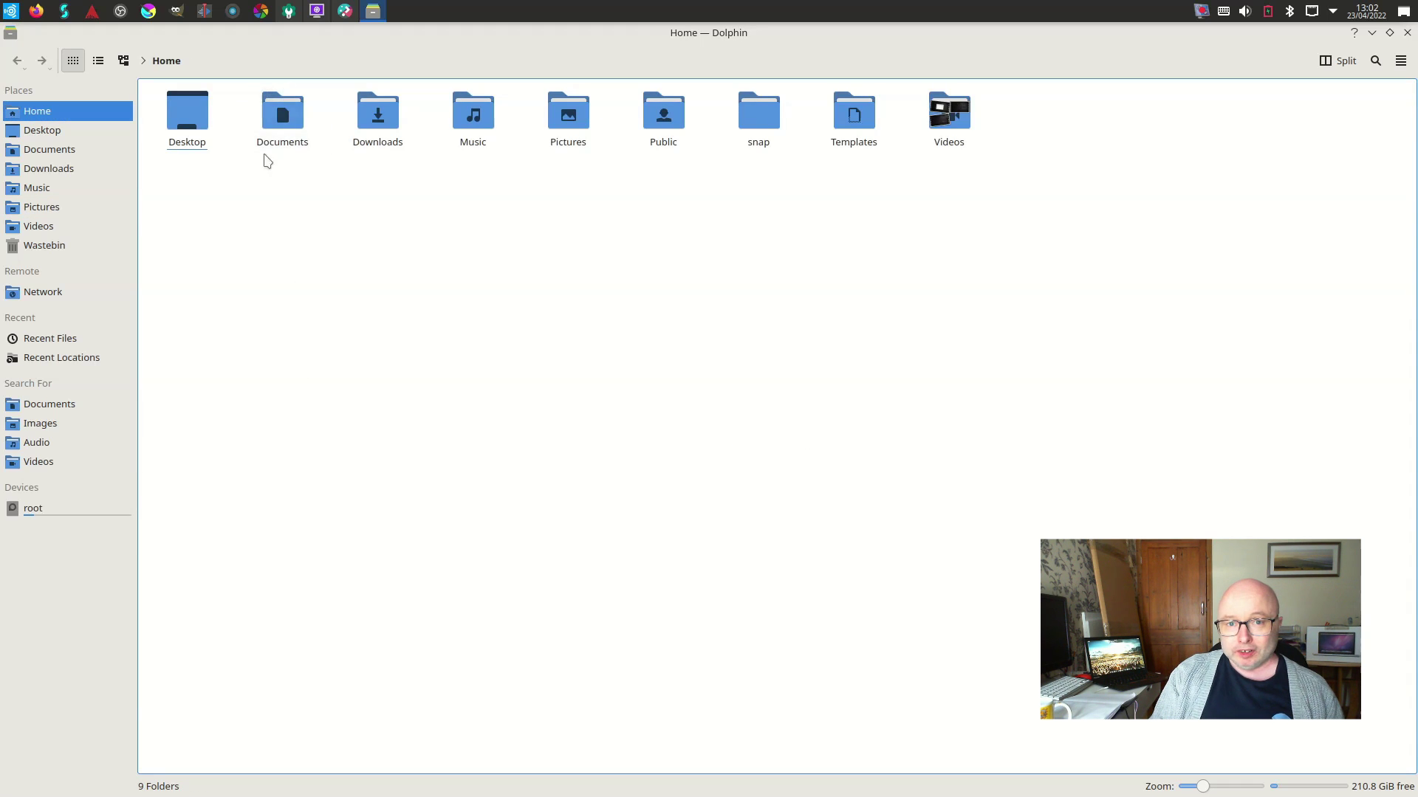
# - Visit Documents, Home, Videos and Pictures, then restore Dolphin's window and move it near the top
pyautogui.doubleClick(275, 126)
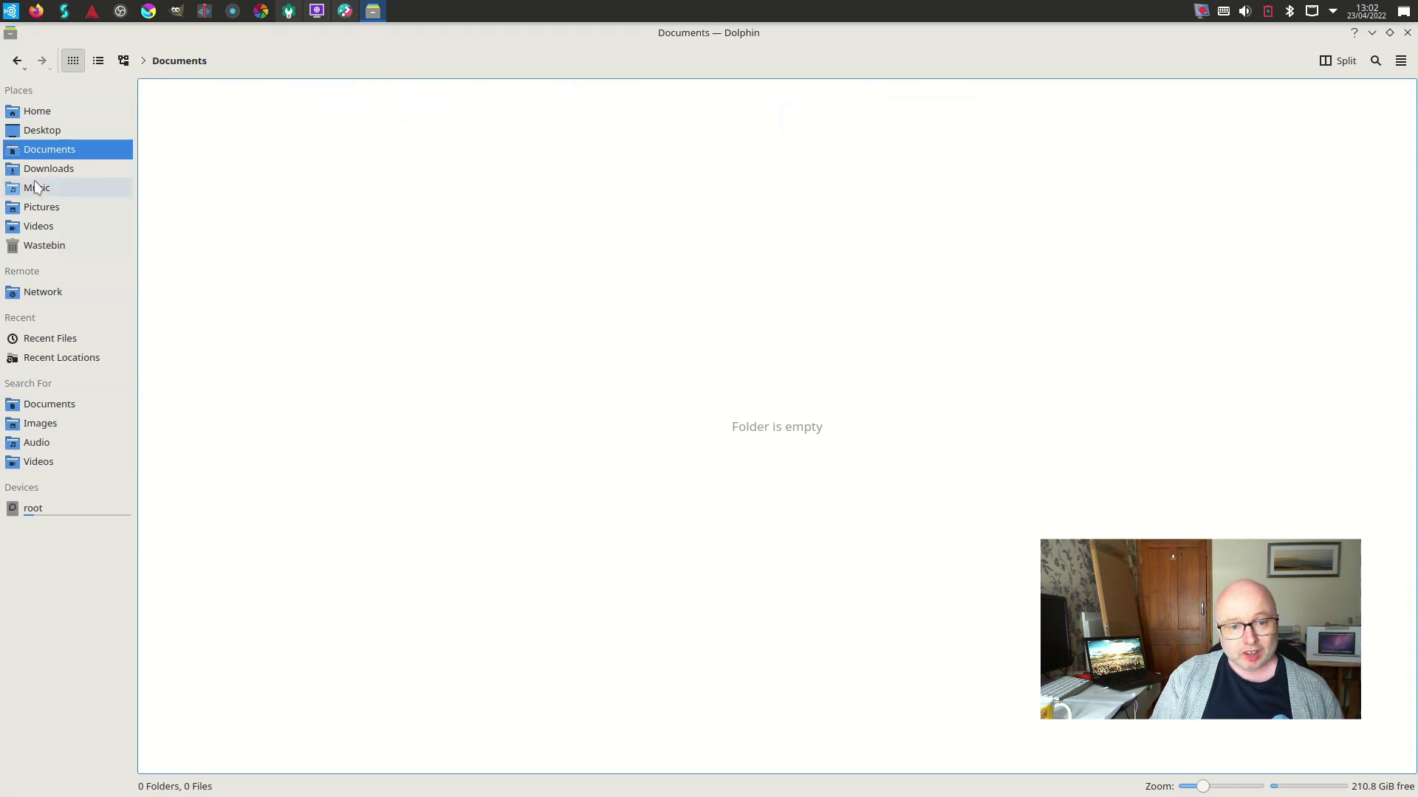
pyautogui.click(33, 111)
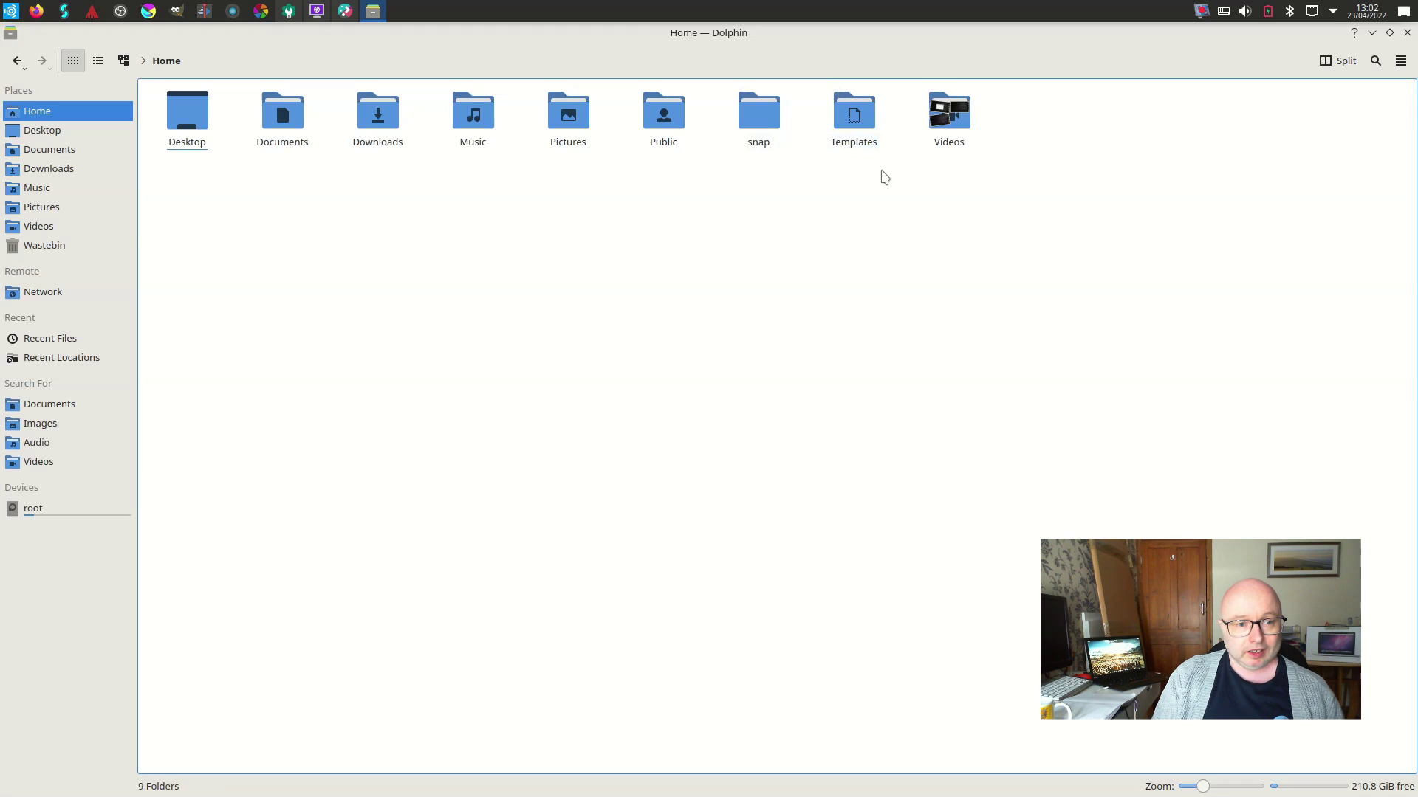
pyautogui.click(949, 112)
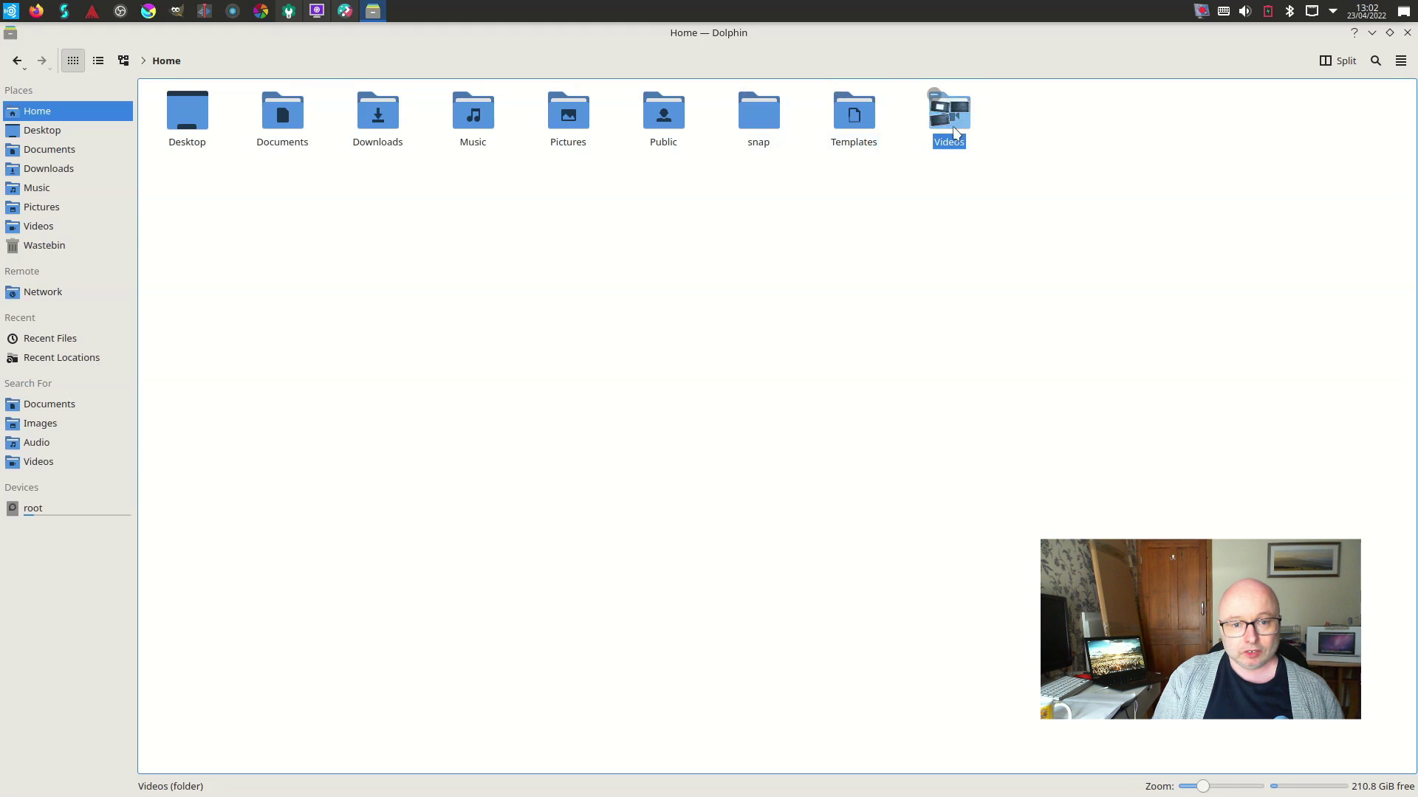
pyautogui.click(66, 209)
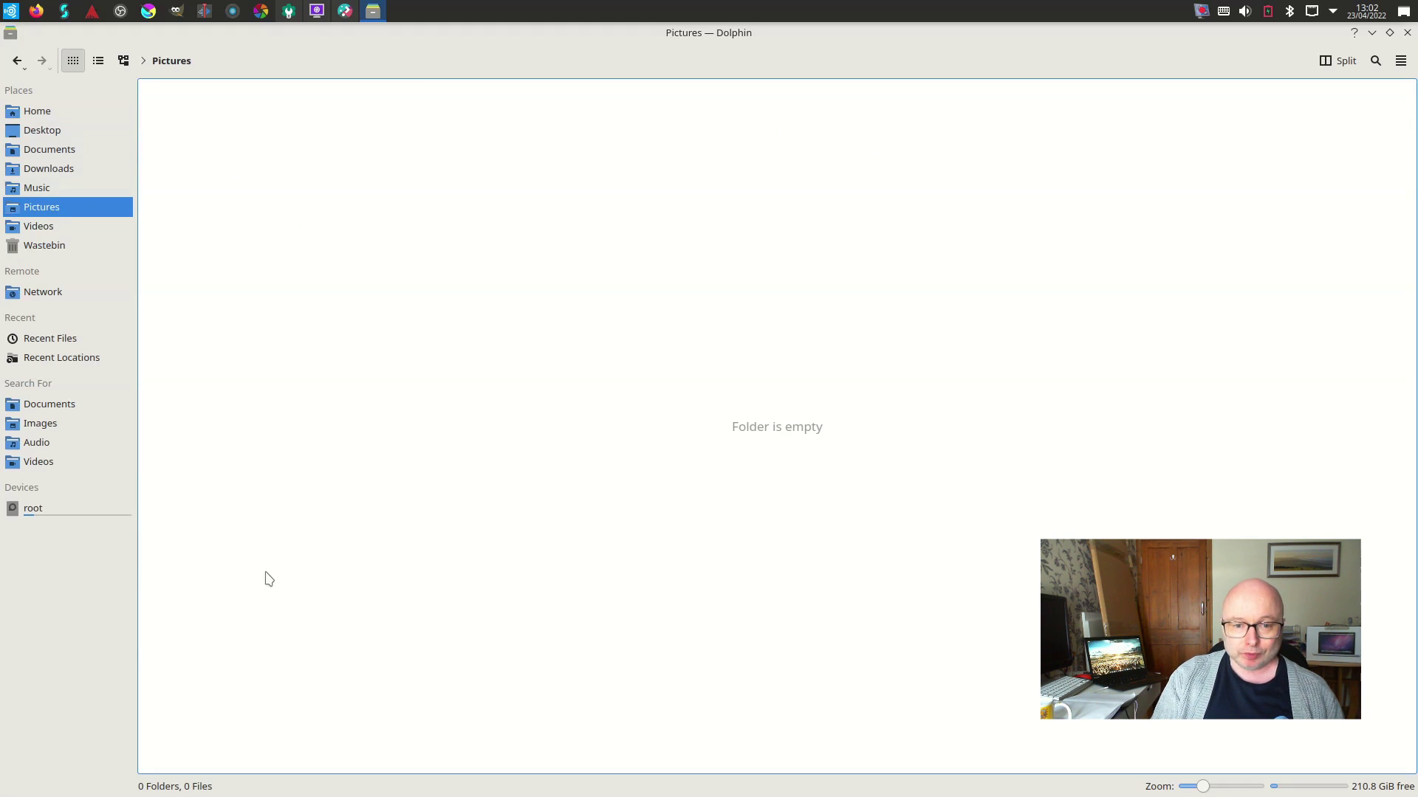
pyautogui.doubleClick(913, 24)
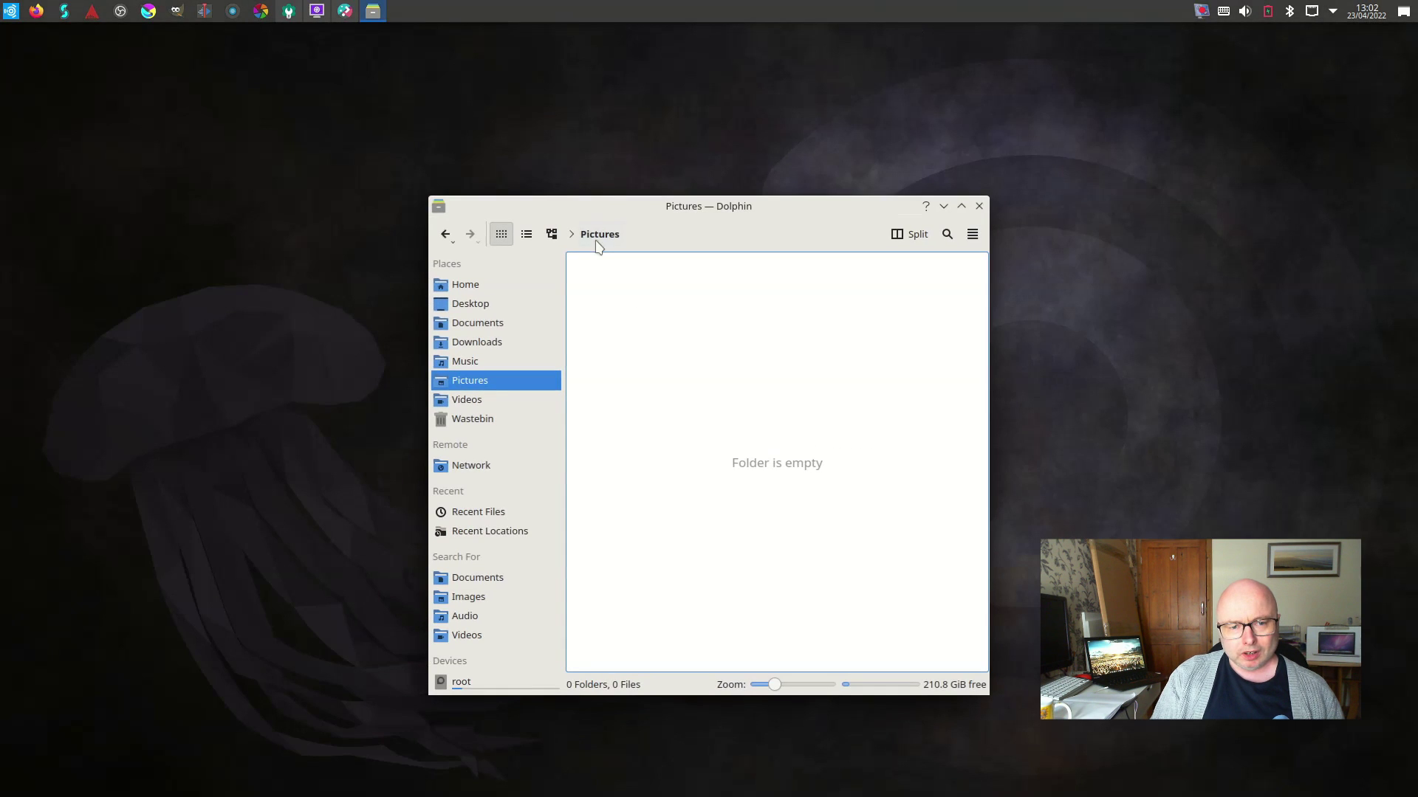
pyautogui.moveTo(816, 214); pyautogui.dragTo(849, 80)
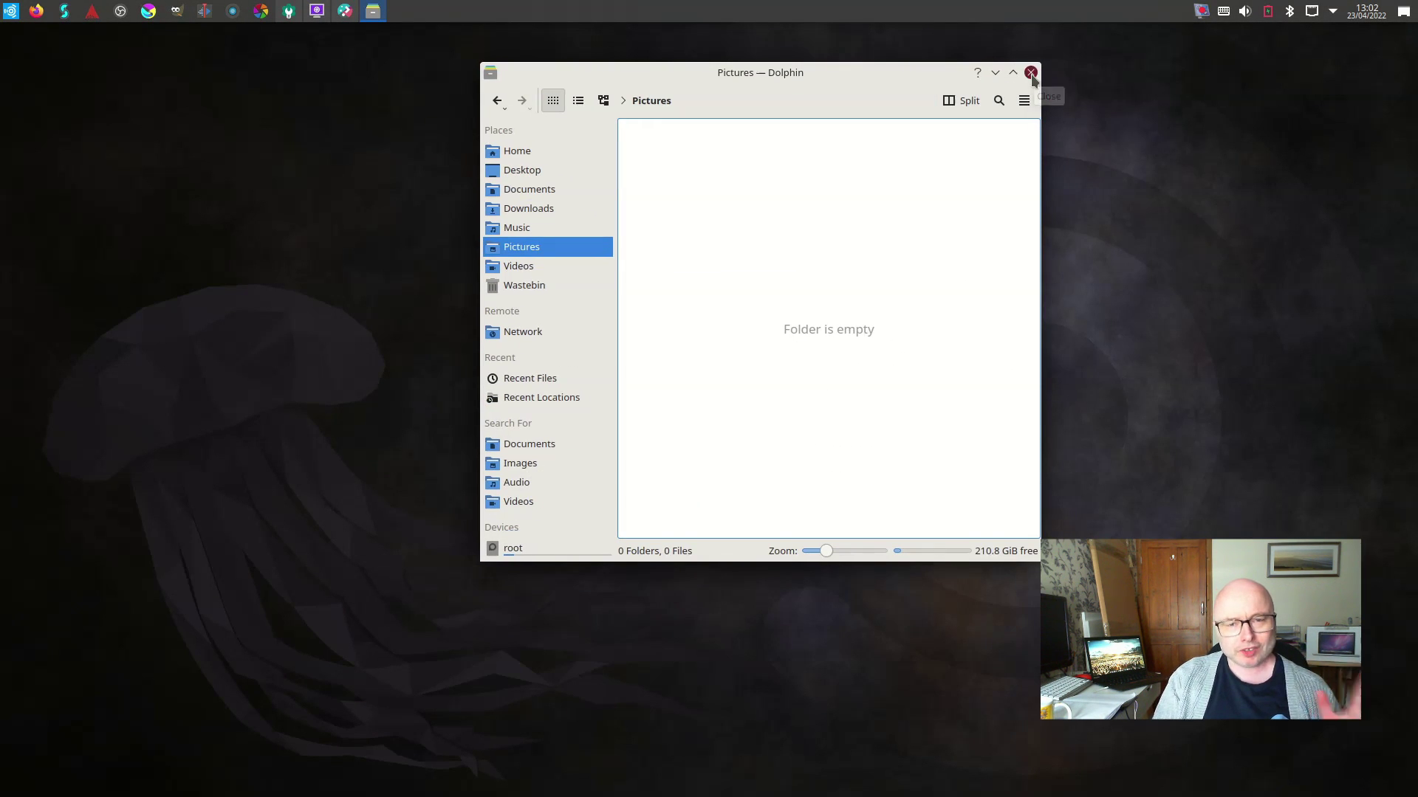
# - Close Dolphin and reopen the launcher on the Ubuntu Studio Information entries
pyautogui.click(1031, 72)
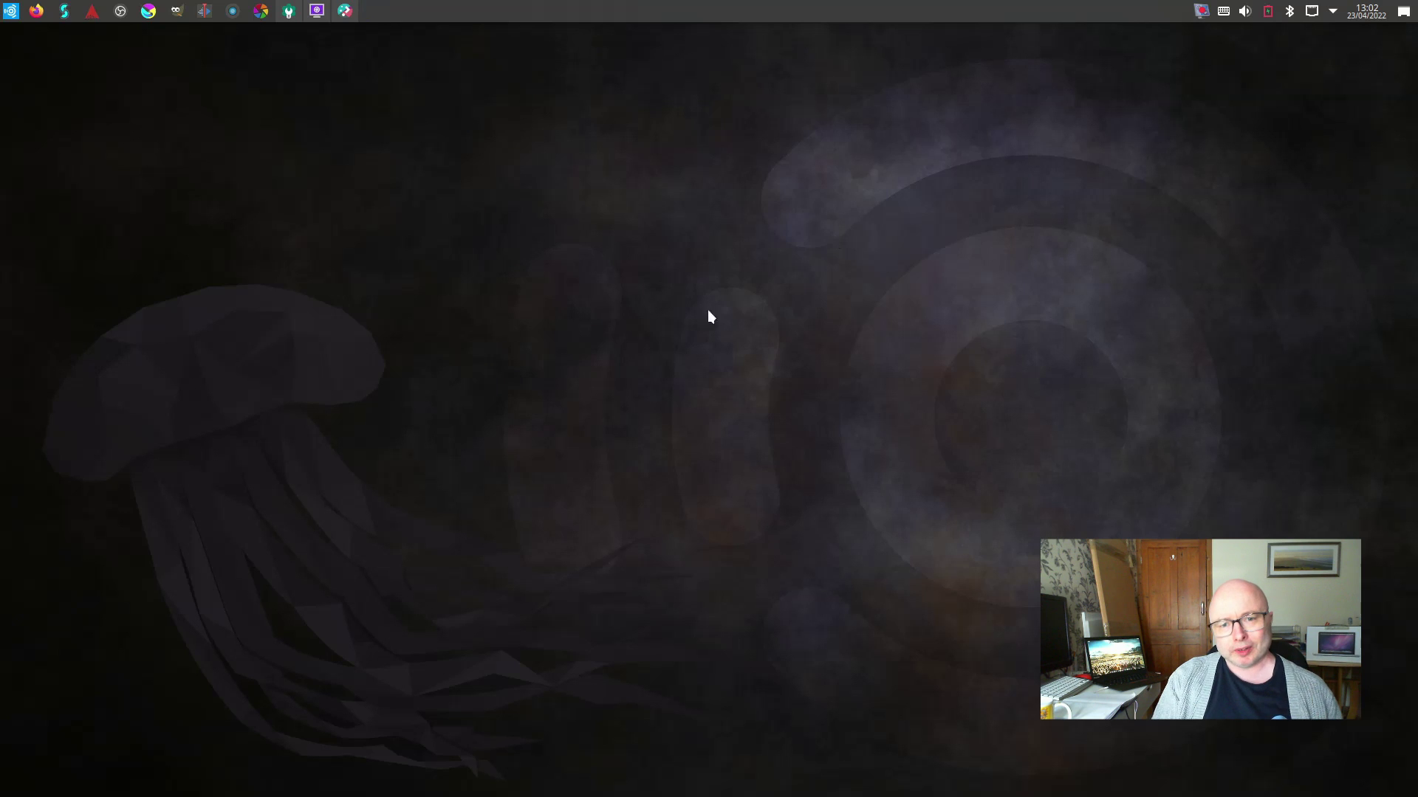
pyautogui.click(10, 12)
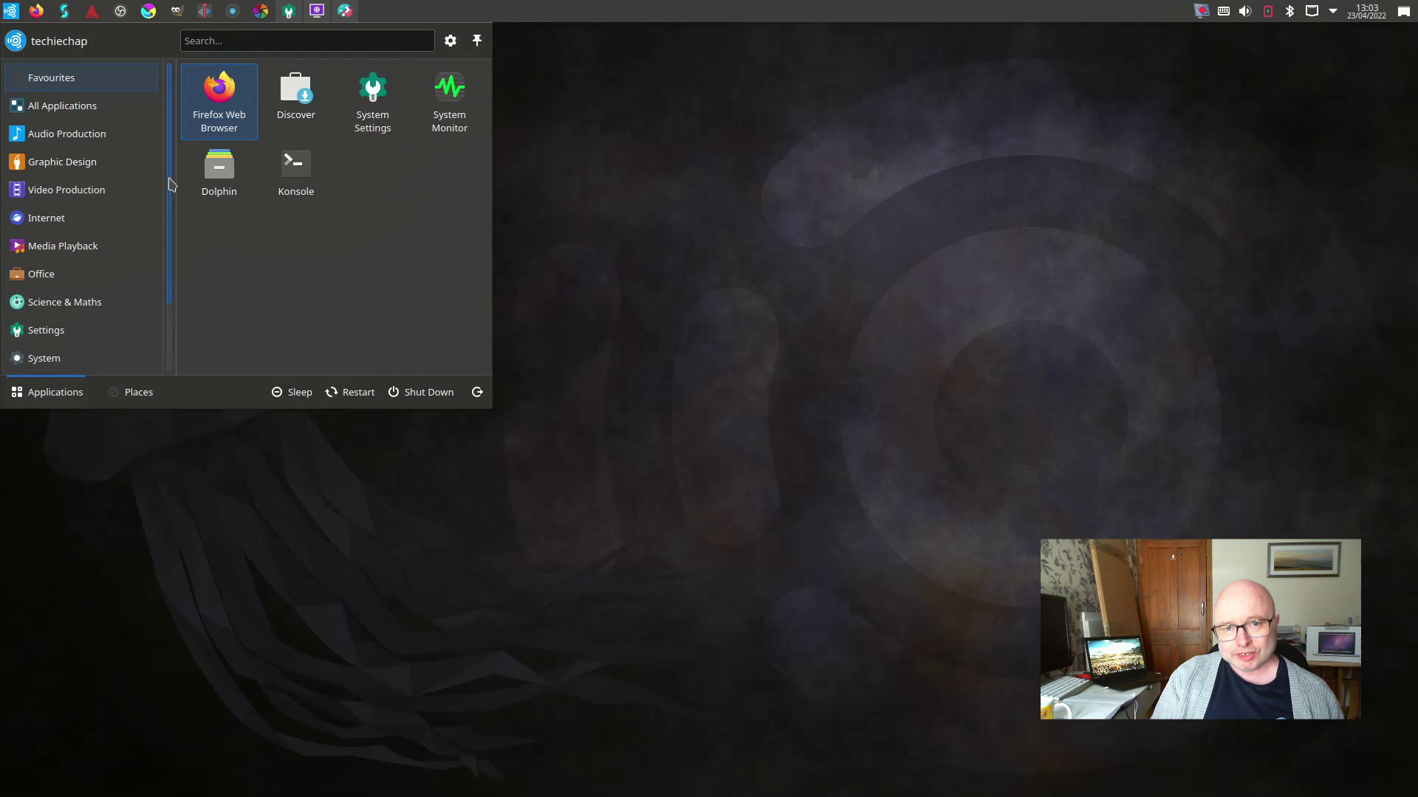
pyautogui.scroll(-3, 178, 310)
pyautogui.moveTo(62, 336)
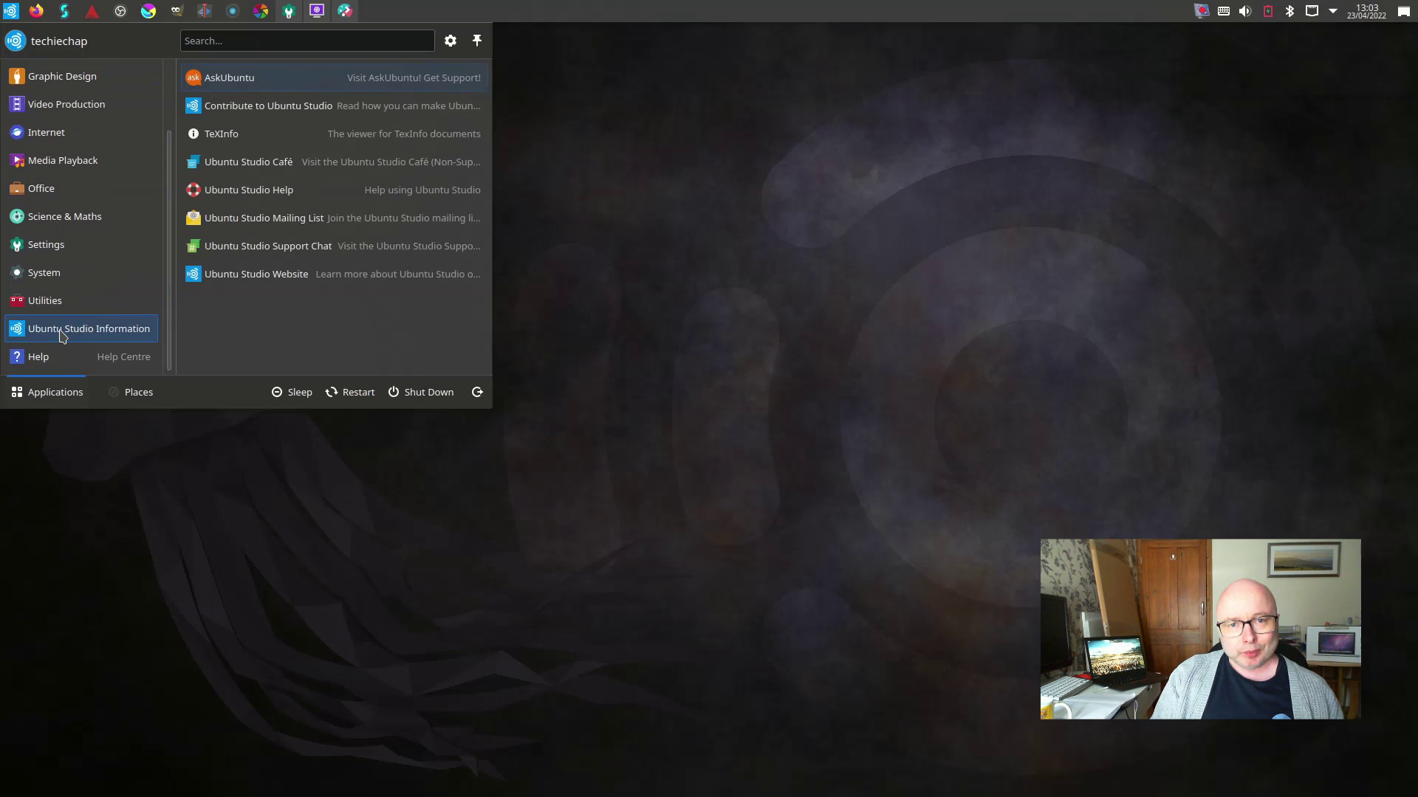
# - Start Ubuntu Studio Support Chat, pass the Matrix preview toward Element, then cancel the Open with dialog
pyautogui.click(371, 246)
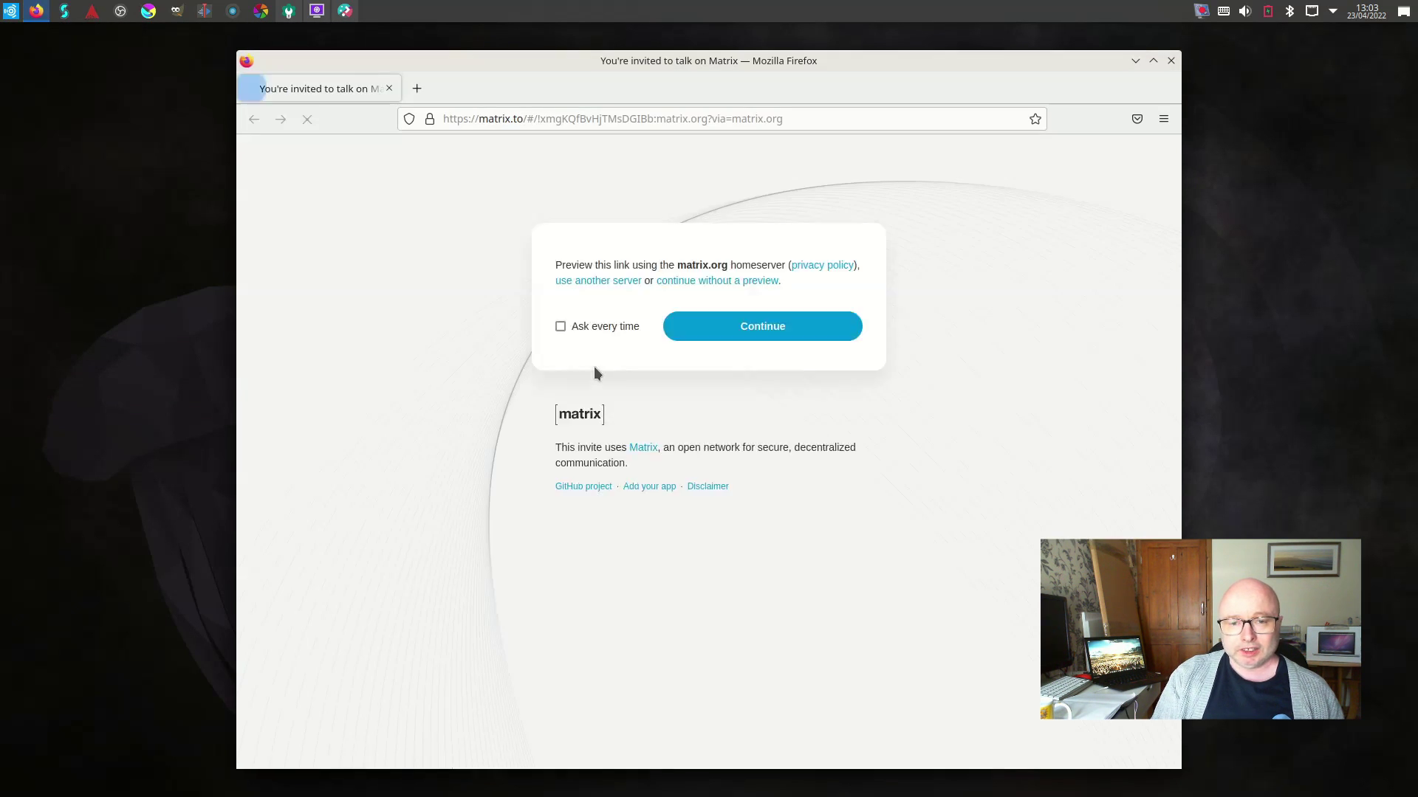
pyautogui.click(725, 330)
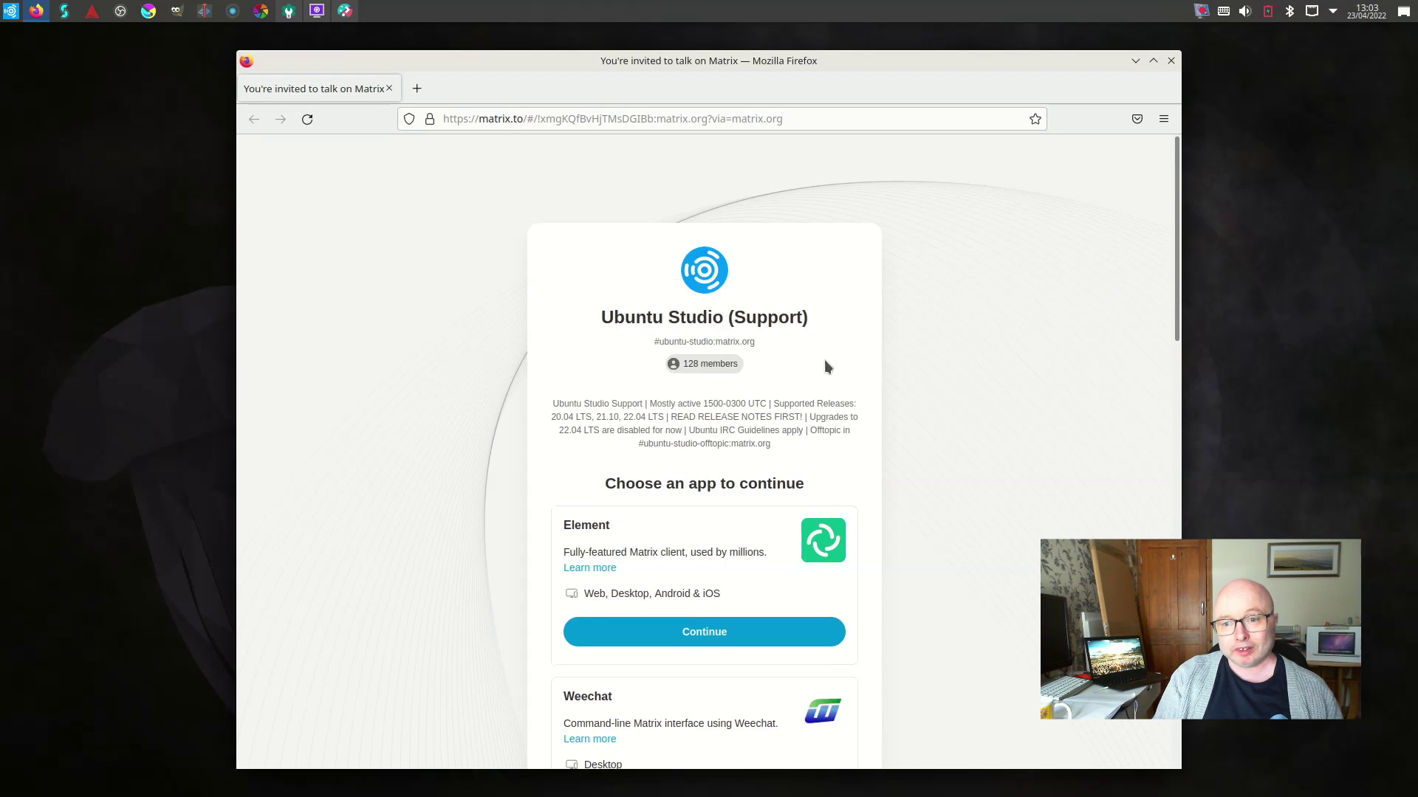
pyautogui.click(679, 632)
pyautogui.click(804, 236)
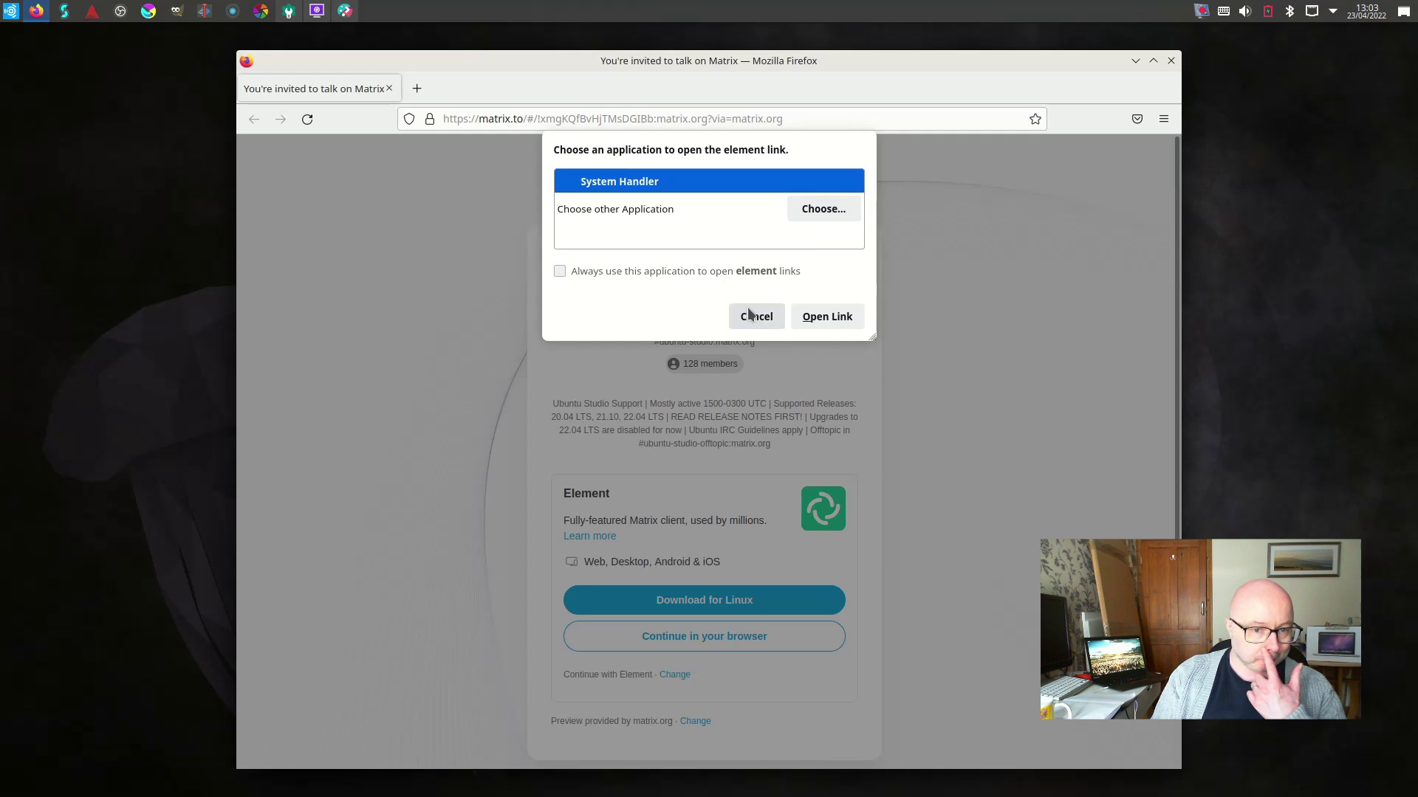
pyautogui.click(821, 319)
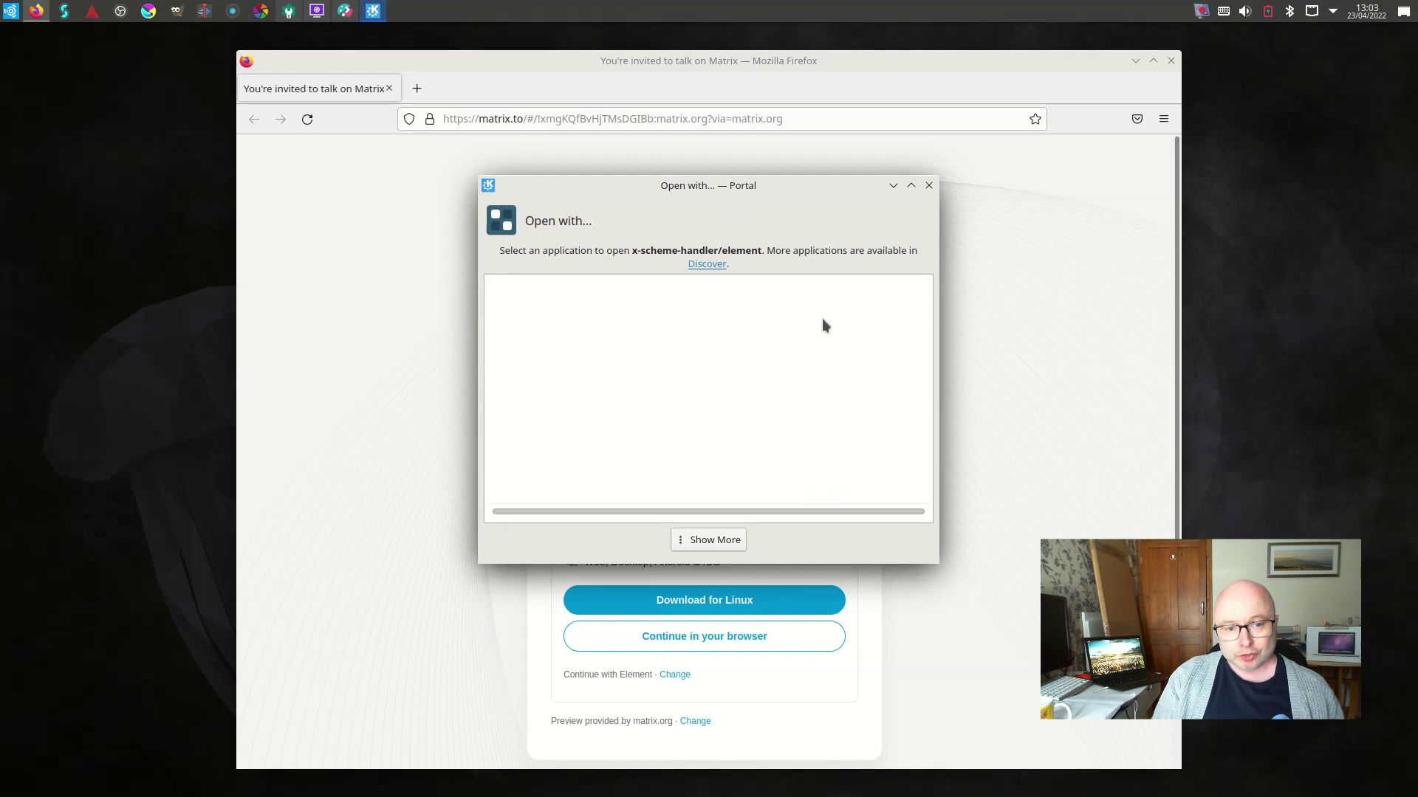
pyautogui.click(928, 185)
# - Close Firefox and reopen the launcher, scrolling past Utilities to the Ubuntu Studio Information links
pyautogui.click(1172, 62)
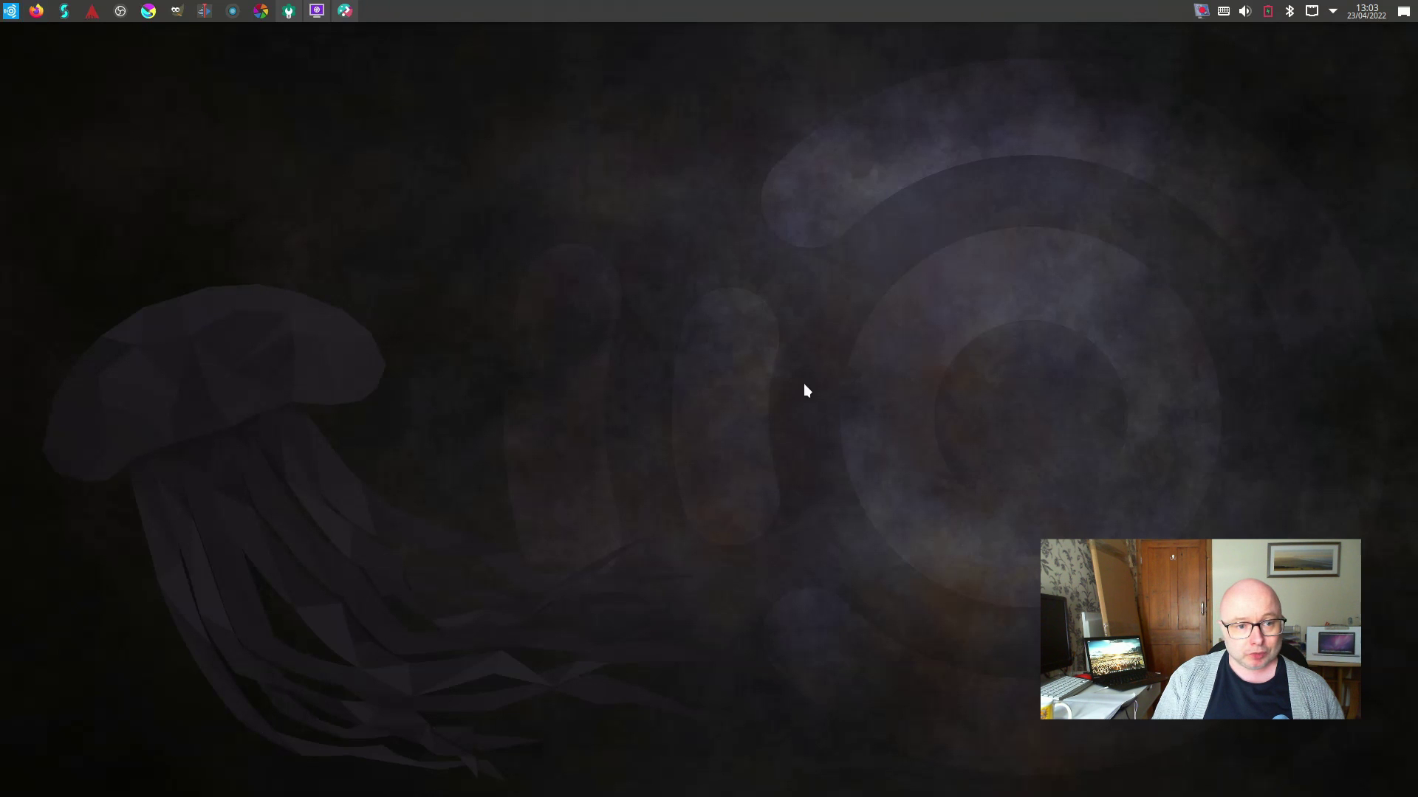
pyautogui.click(12, 10)
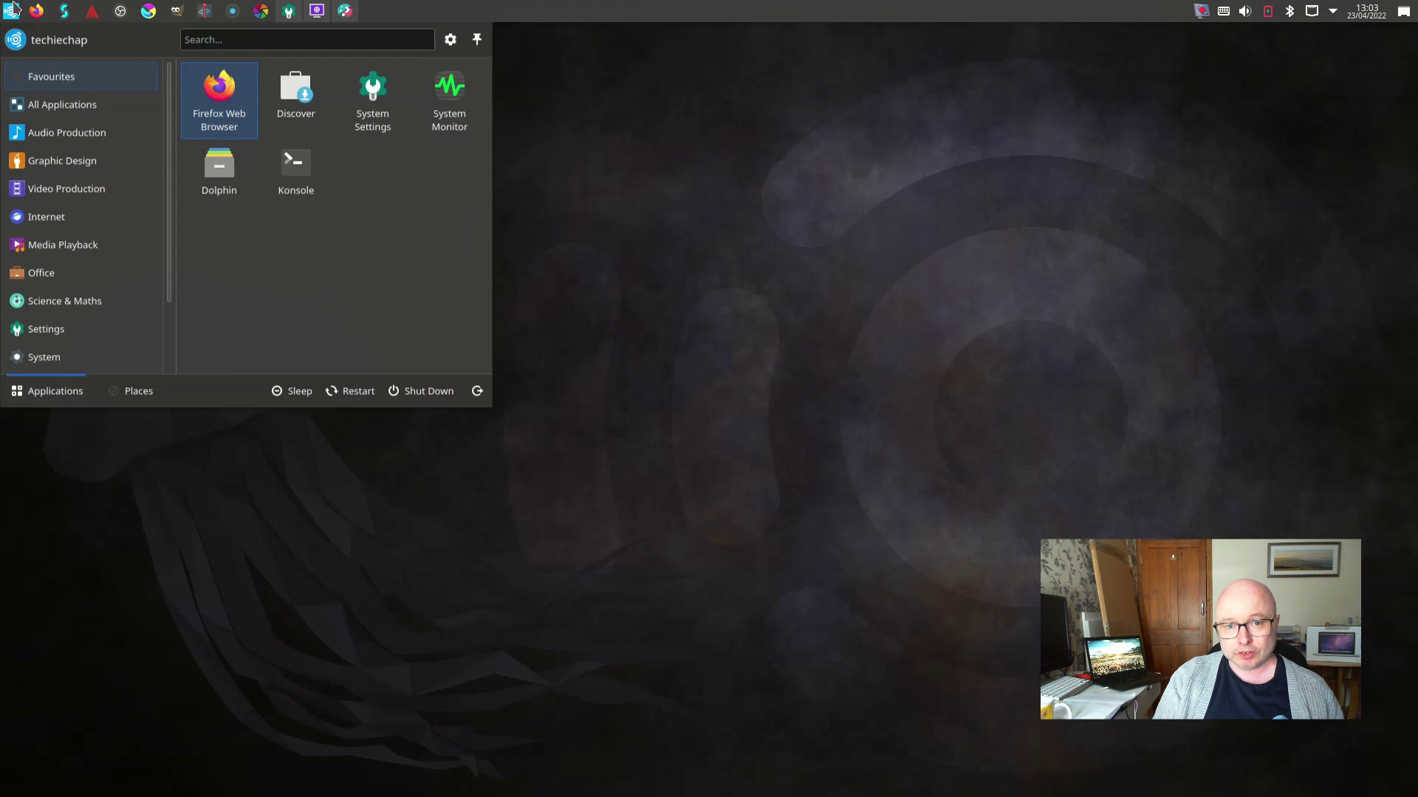
pyautogui.scroll(-2, 169, 162)
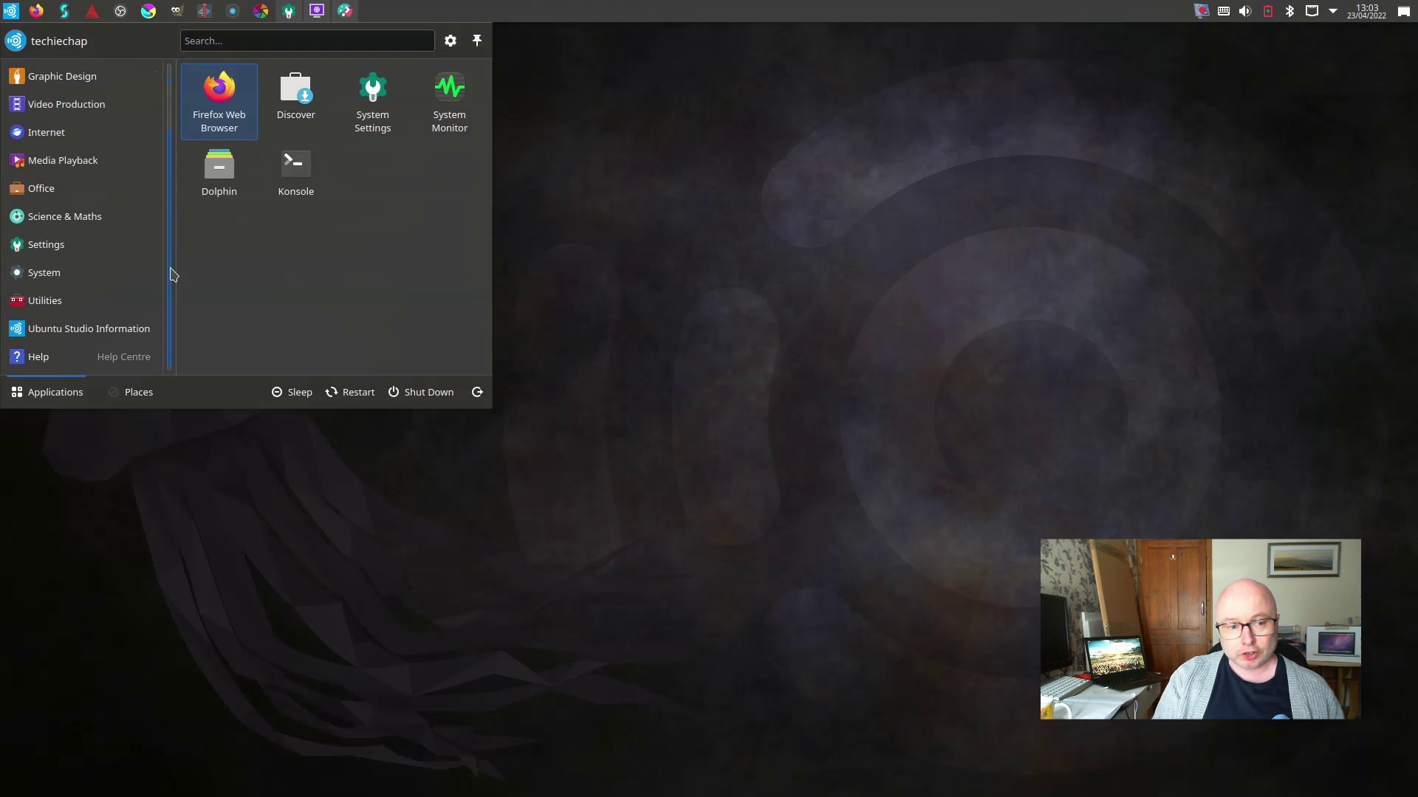
pyautogui.moveTo(127, 300)
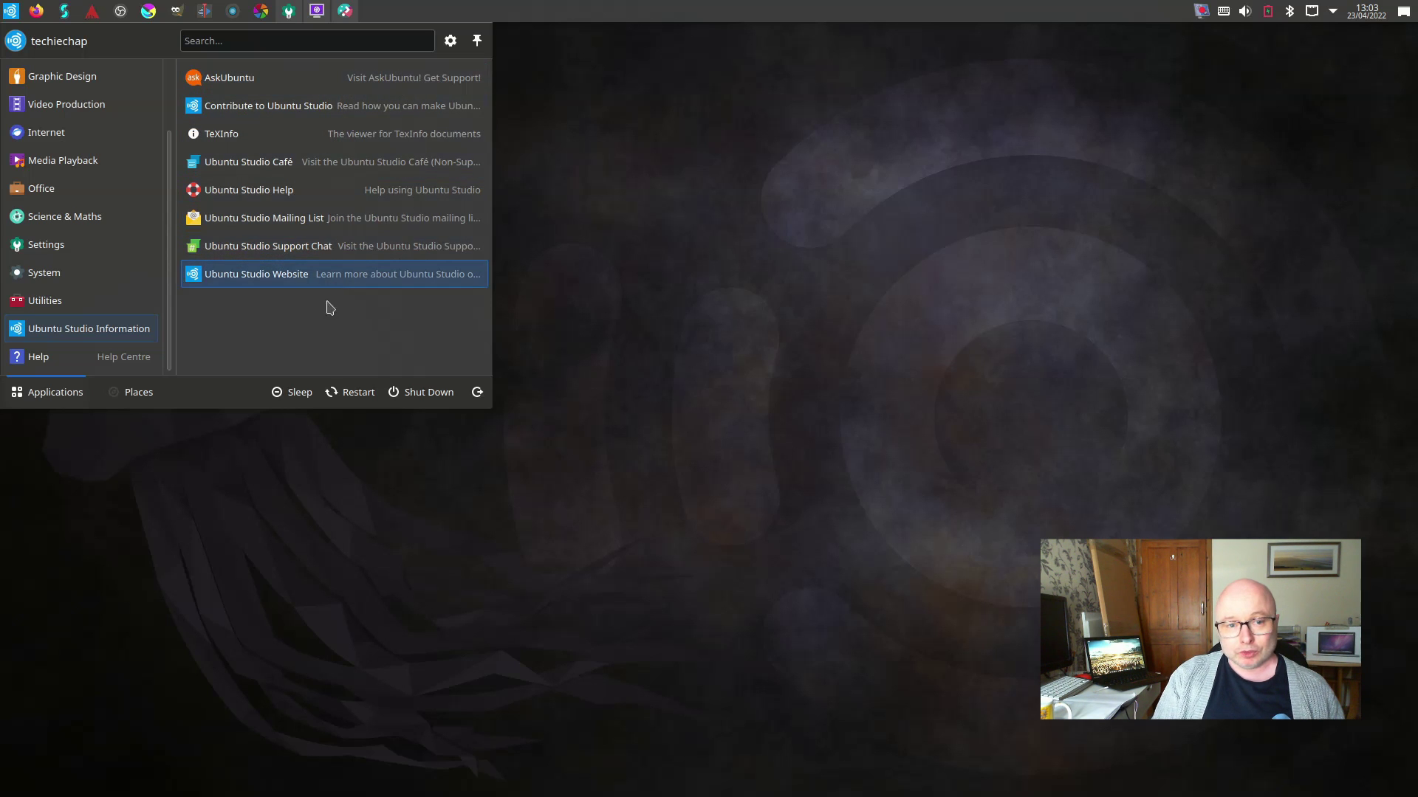
# - Launch KDE Help Centre, skim its Start Page with the Application Manuals list, and close it
pyautogui.click(105, 357)
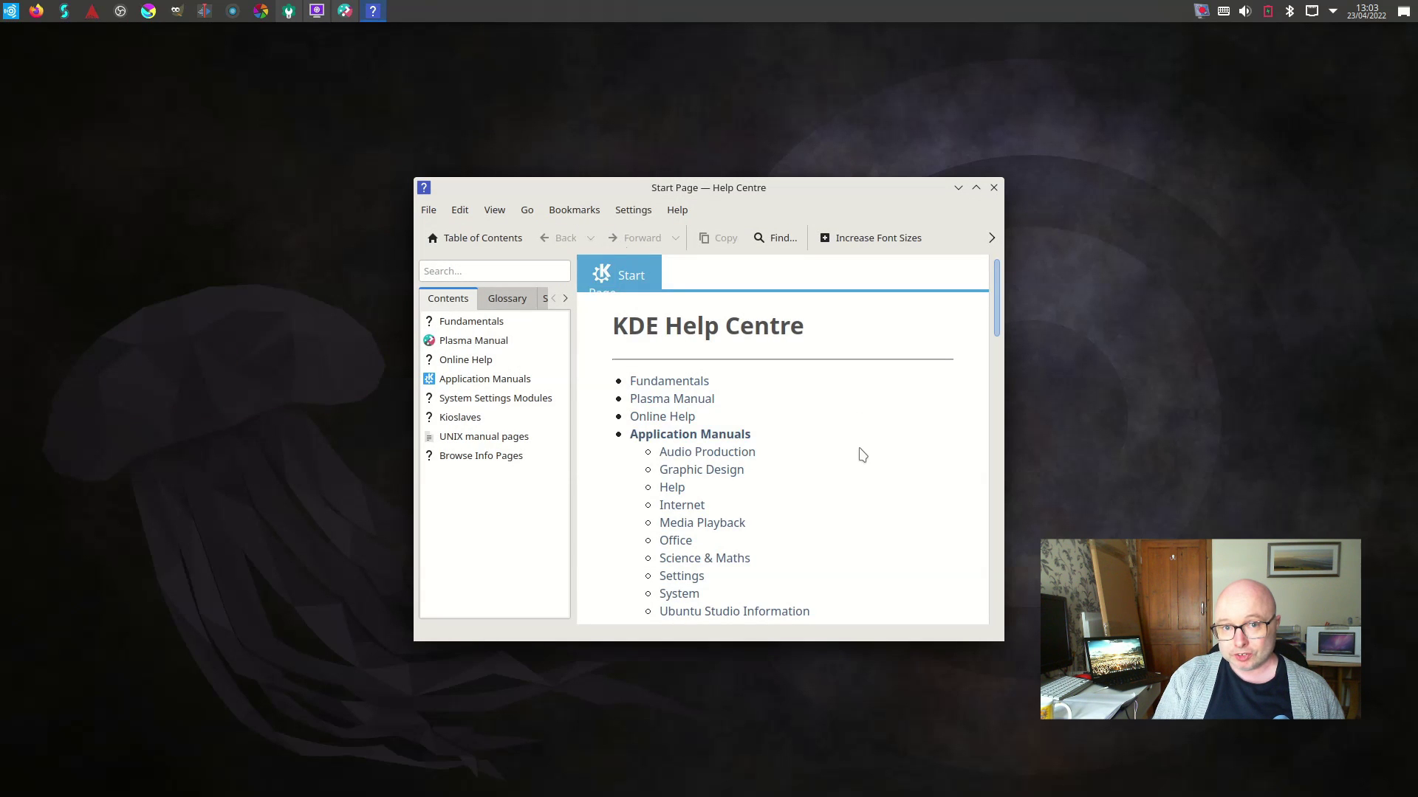
pyautogui.scroll(-3, 860, 452)
pyautogui.scroll(3, 860, 452)
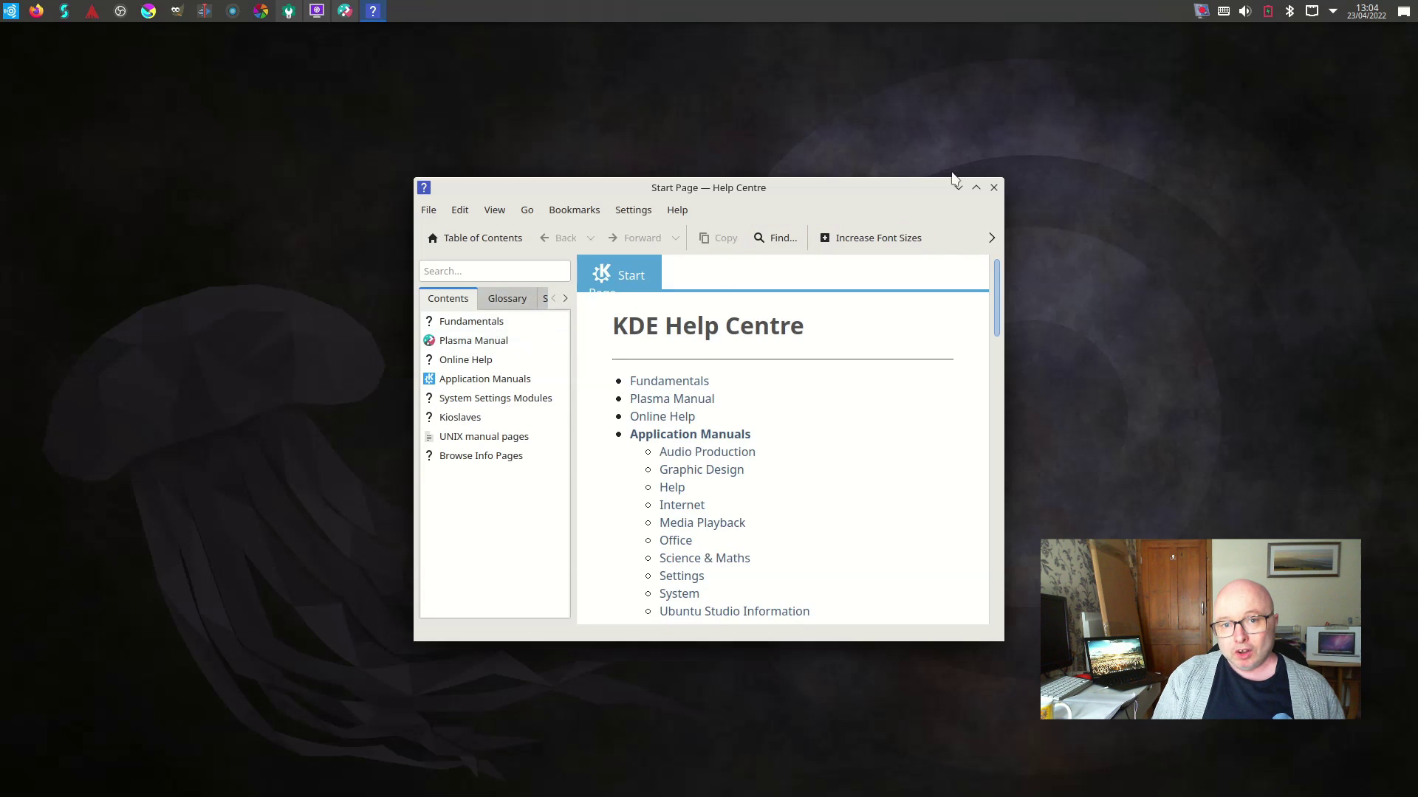
pyautogui.click(994, 188)
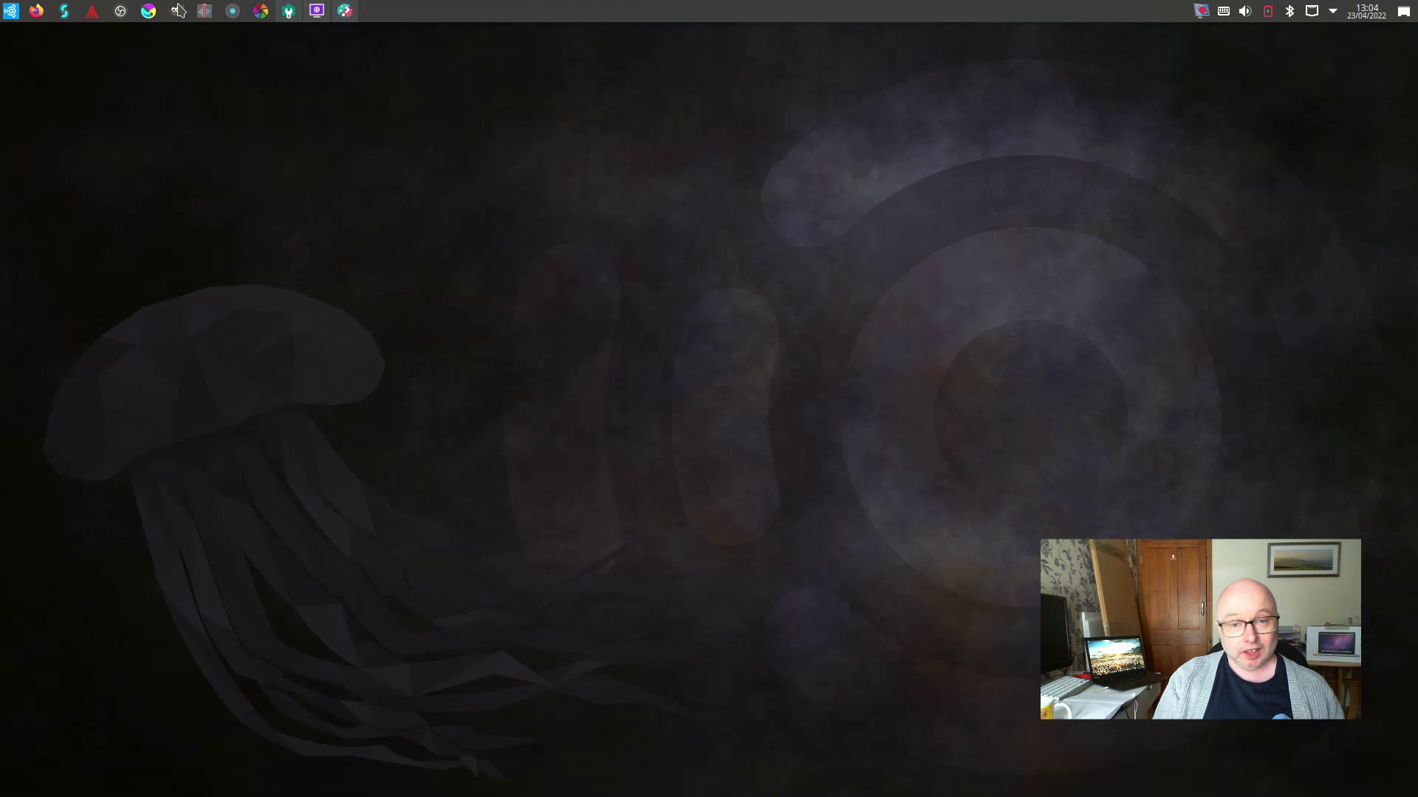
# - Launch Konsole from the launcher's Favourites and move its window higher on screen
pyautogui.click(9, 10)
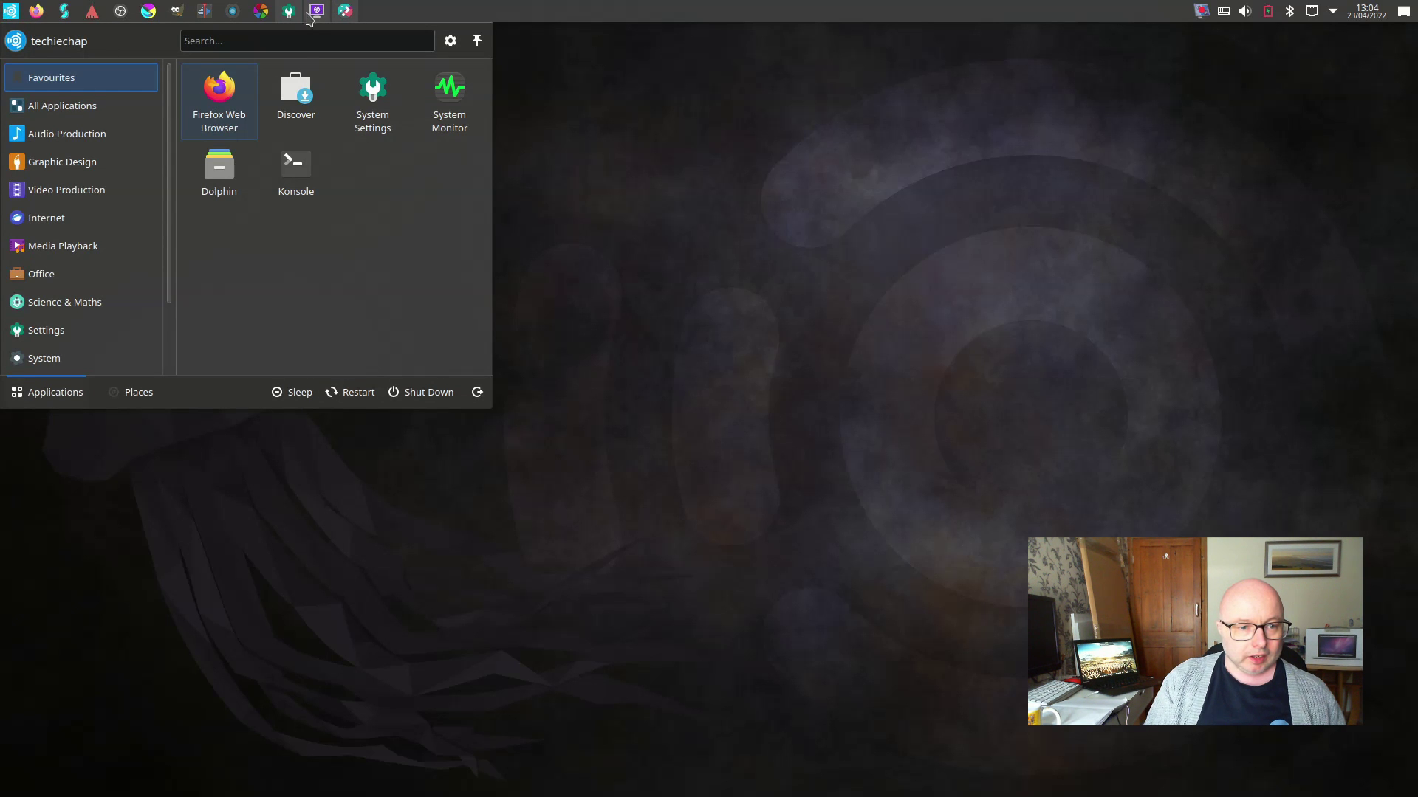
pyautogui.click(299, 179)
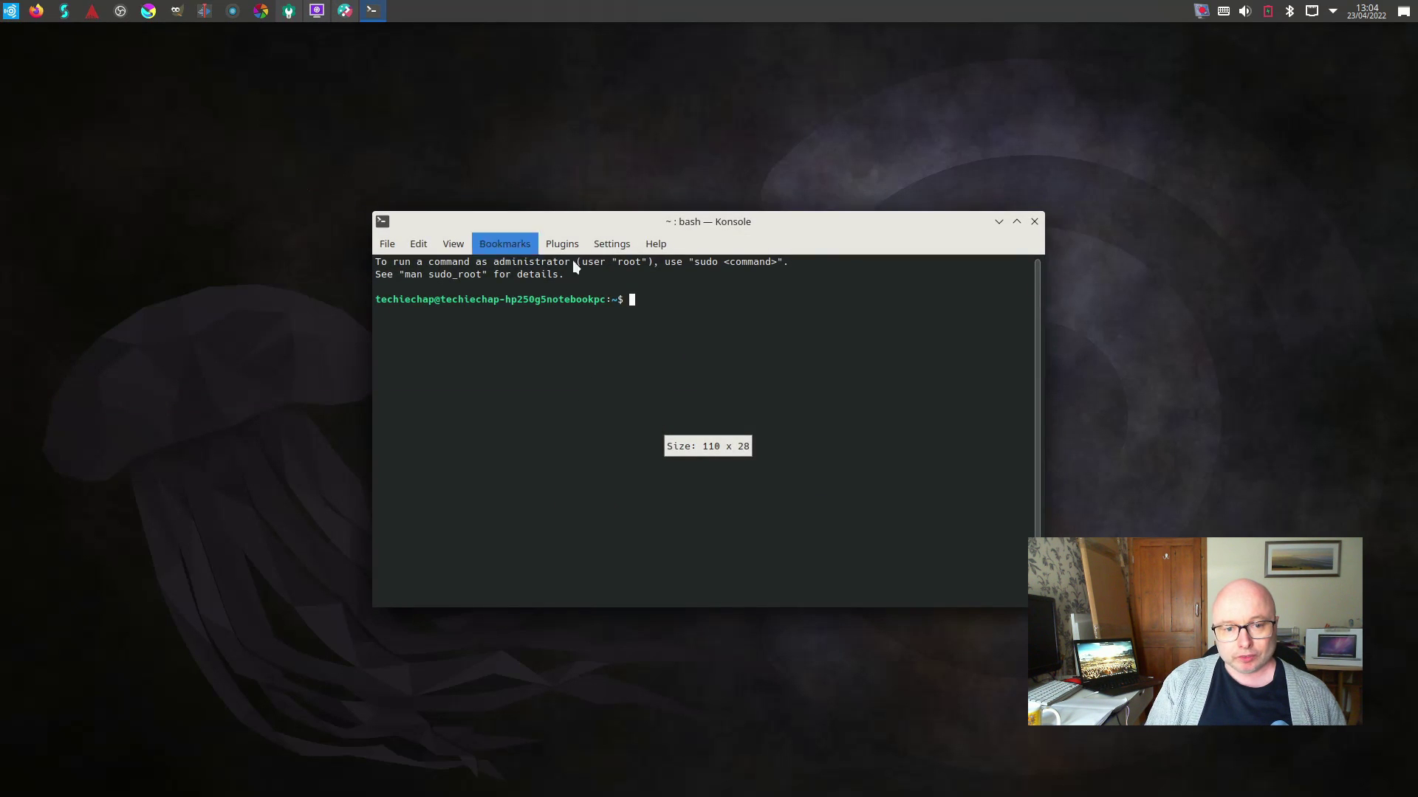
pyautogui.moveTo(777, 223); pyautogui.dragTo(786, 164)
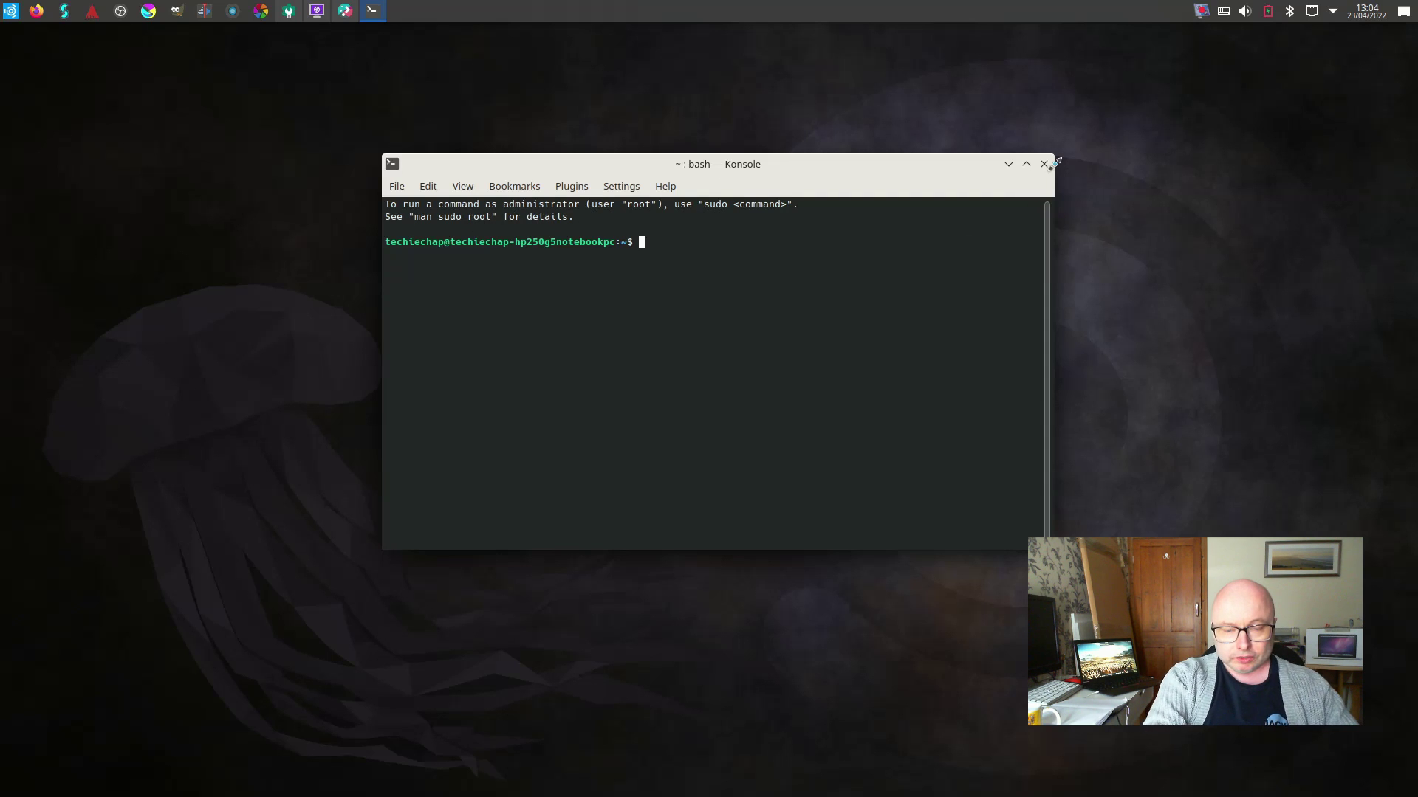
# - Pause and resume the screen recording, then open a fresh Konsole terminal window
pyautogui.click(1201, 11)
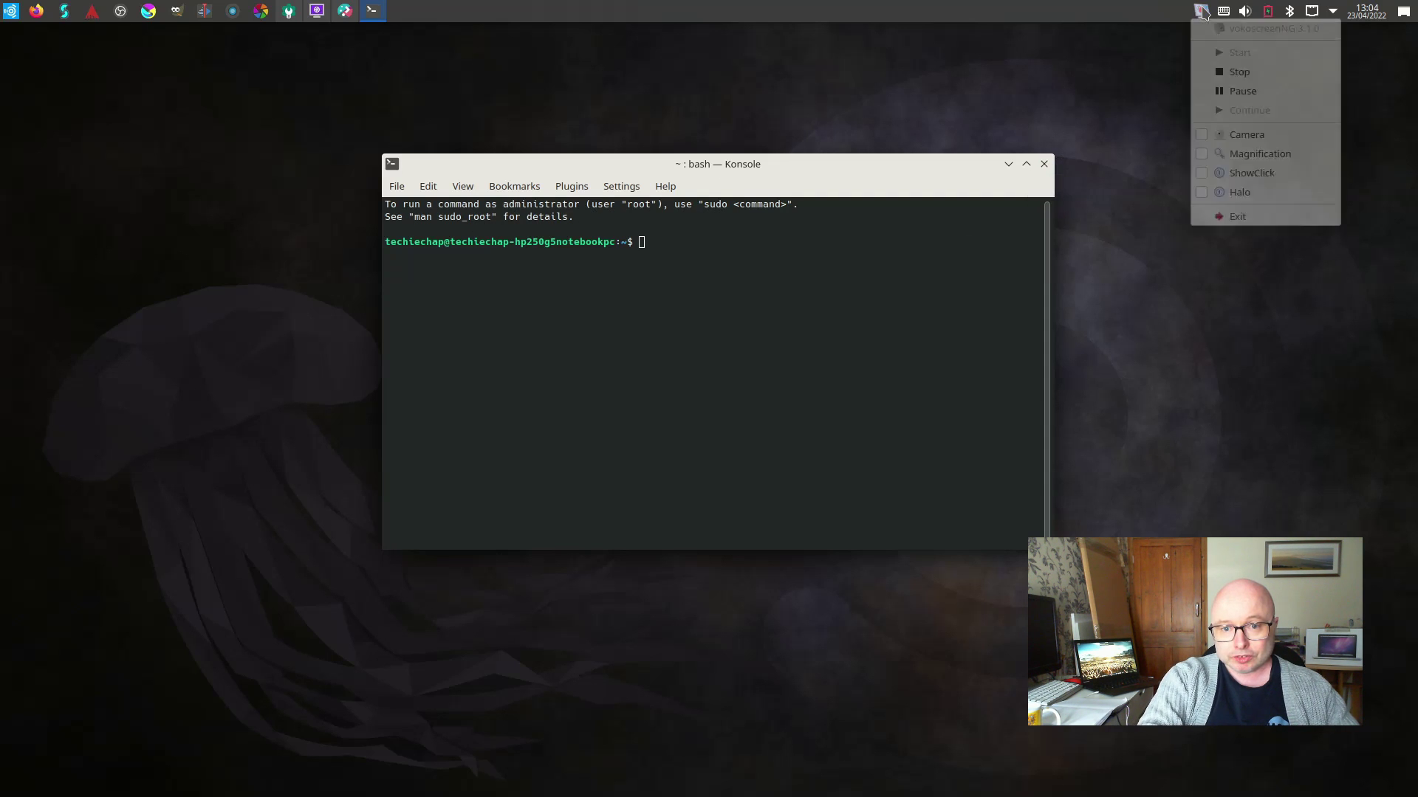
pyautogui.click(1222, 90)
pyautogui.click(1212, 110)
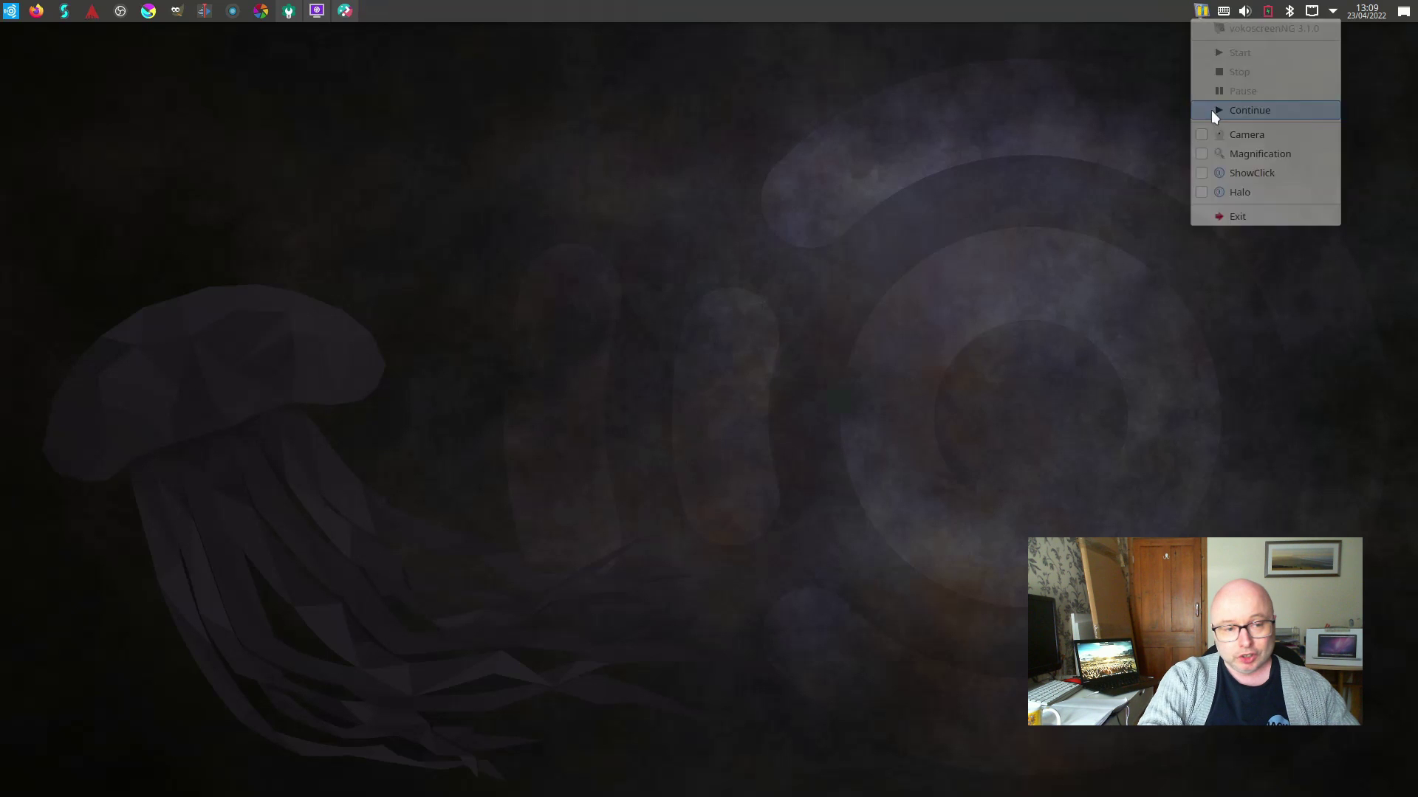
pyautogui.click(10, 12)
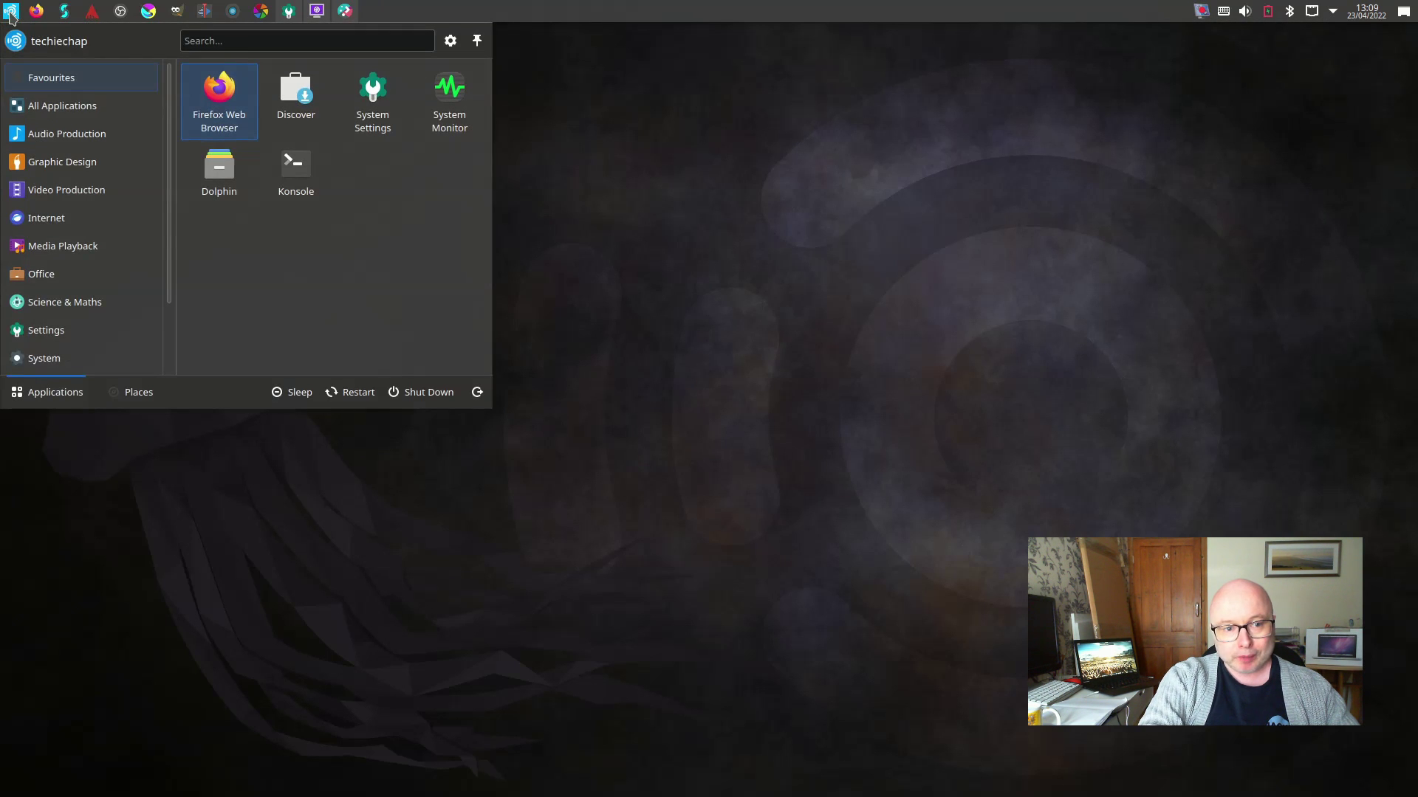
pyautogui.click(313, 174)
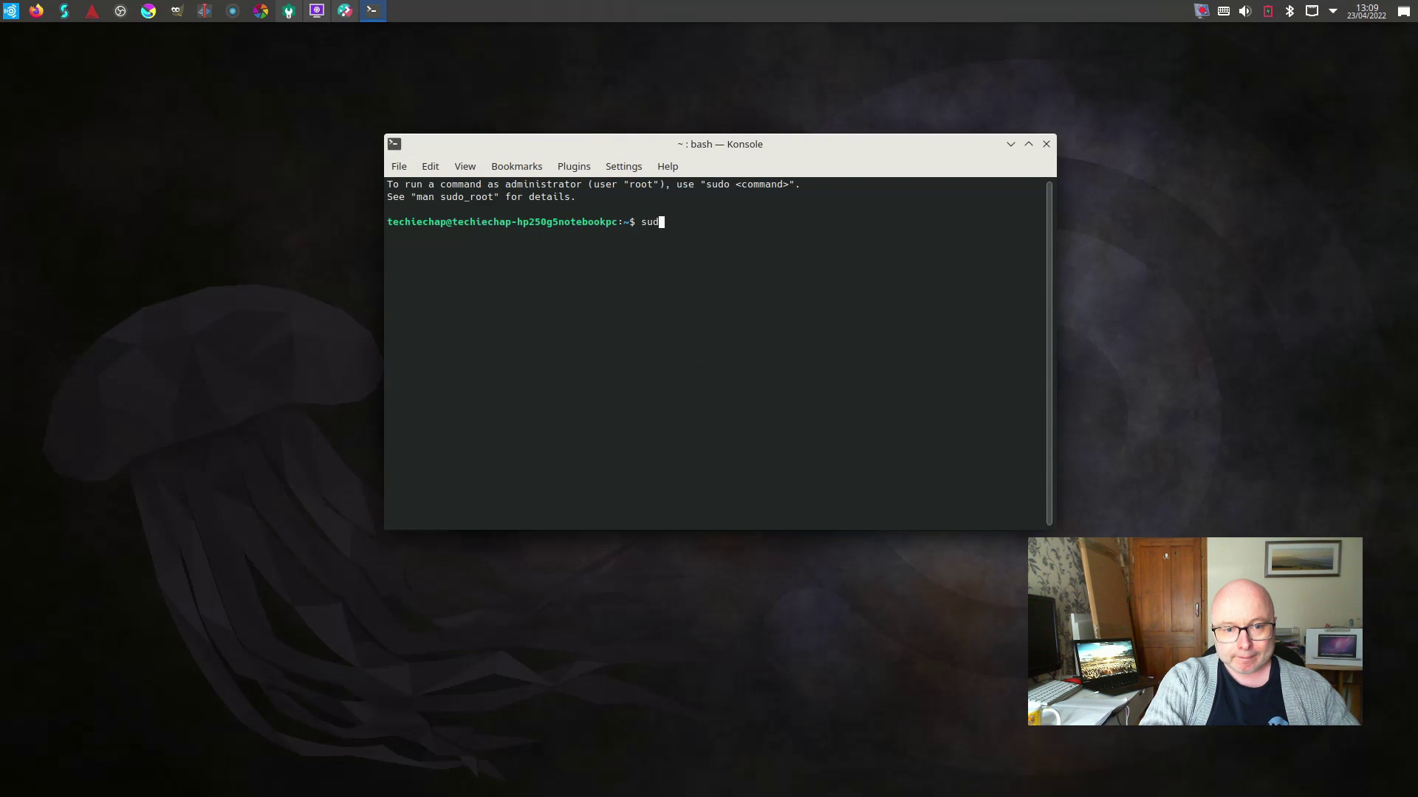
# - Install inxi with lm-sensors and tree via sudo apt install inxi, then run inxi -Fxz
pyautogui.write('sudo a')
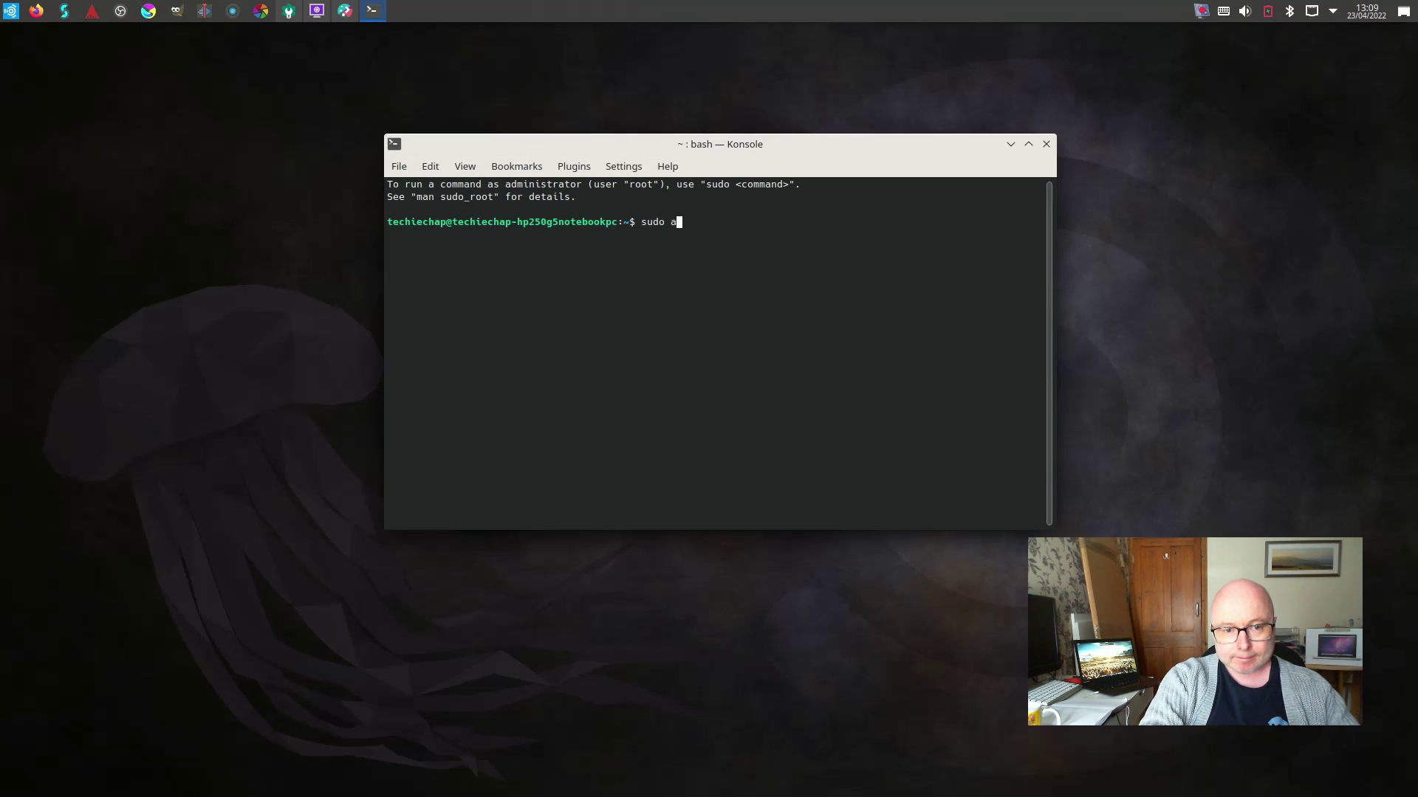
pyautogui.write('[t install inxi')
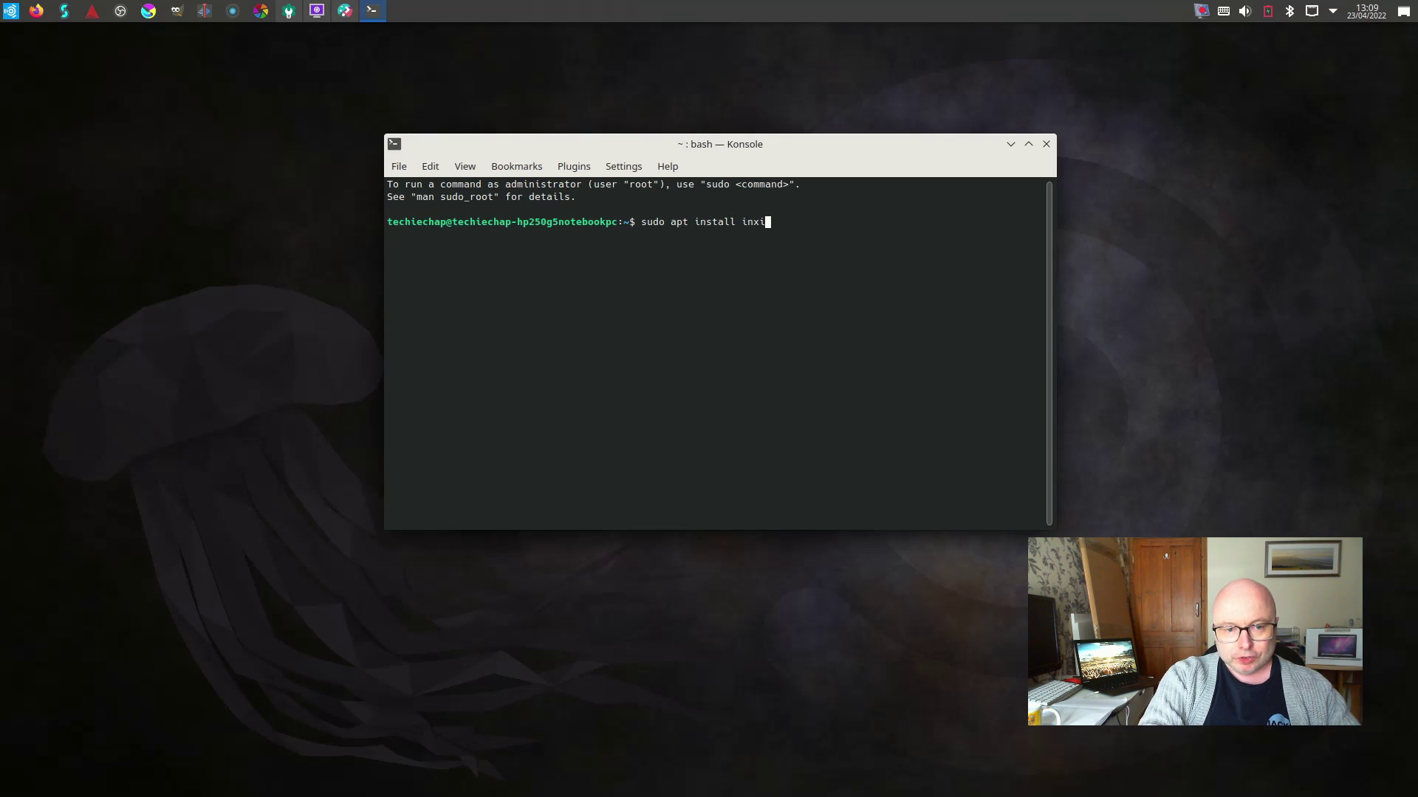
pyautogui.press('Return')
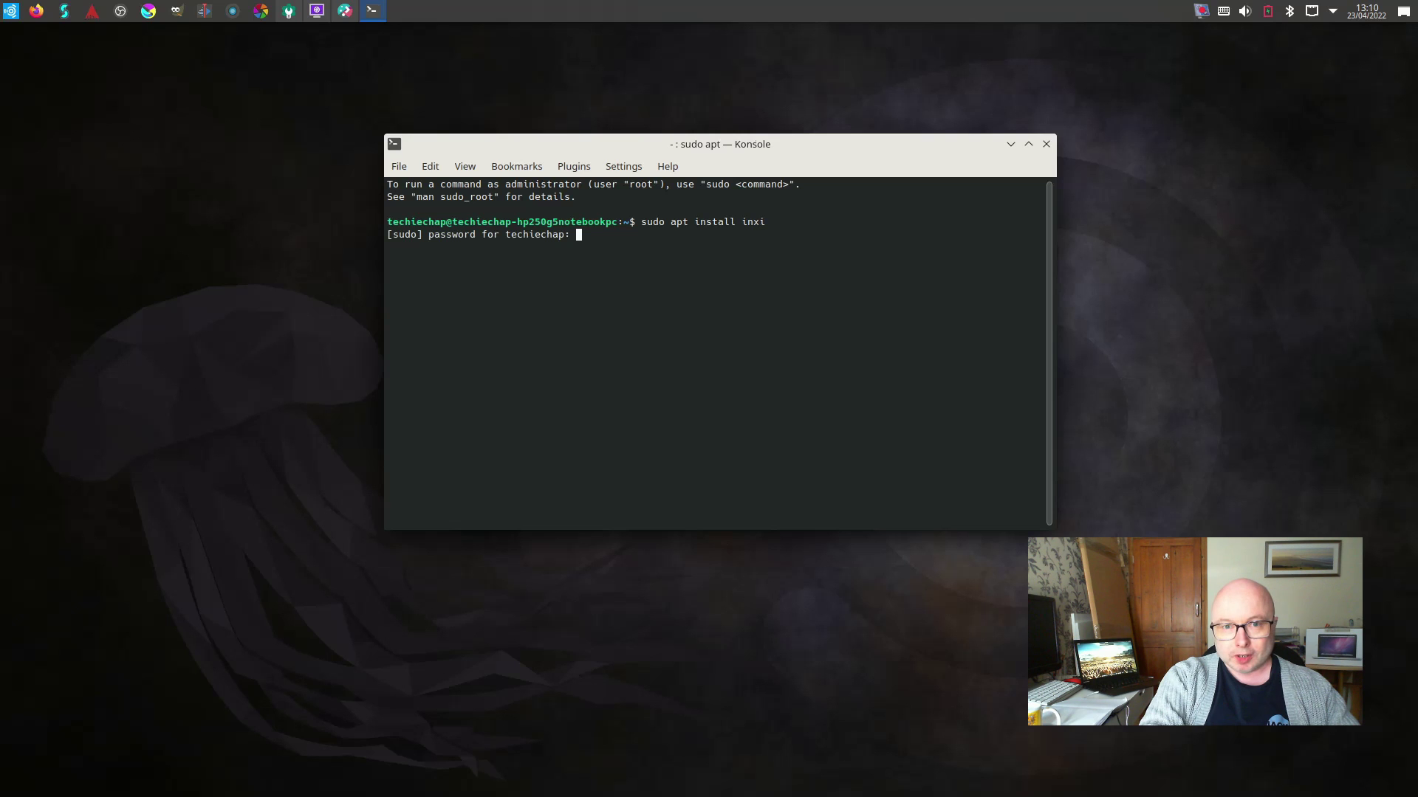
pyautogui.press('Return')
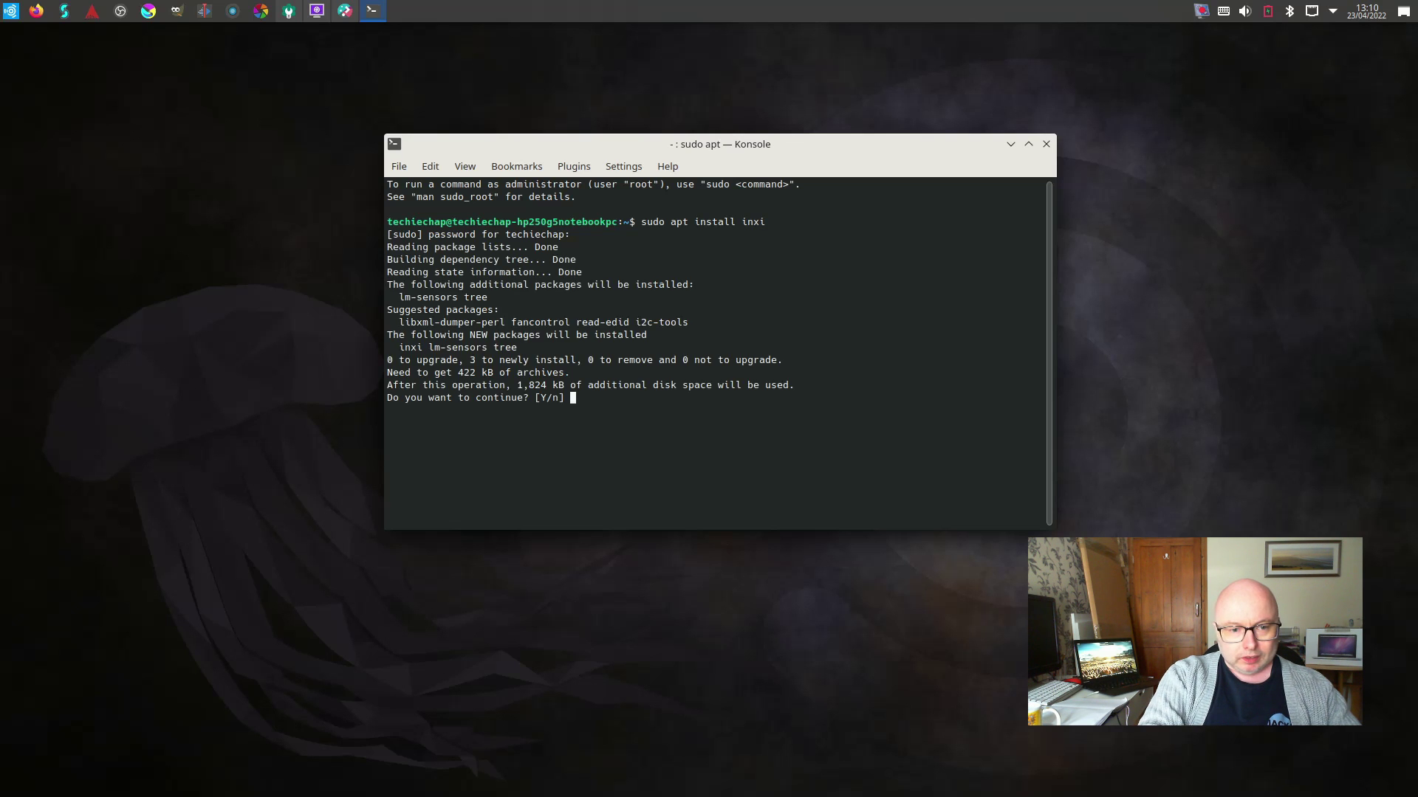
pyautogui.write('y')
pyautogui.press('Return')
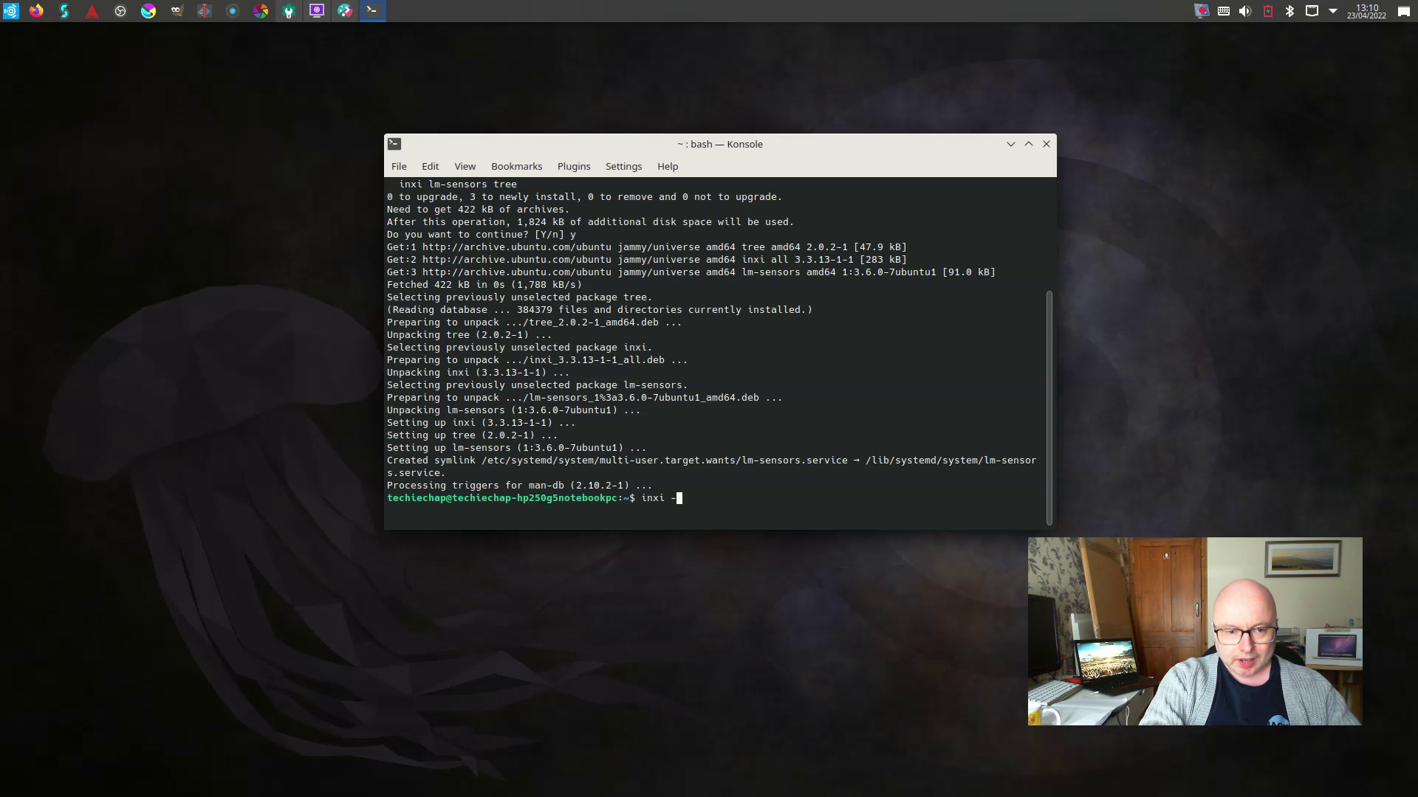
pyautogui.press('Return')
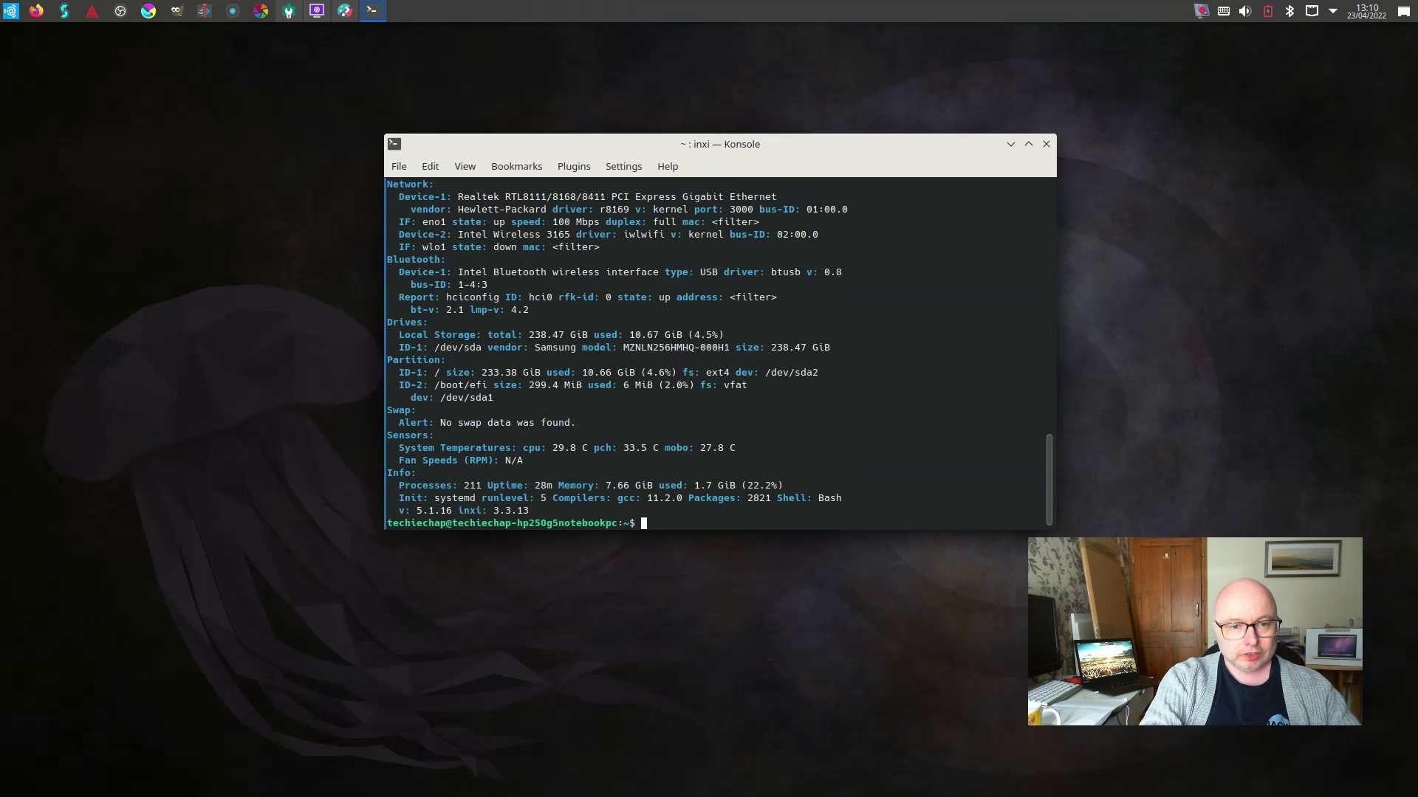
# - Maximise Konsole, scroll through the inxi -Fxz hardware report, then restore the window size
pyautogui.doubleClick(824, 144)
pyautogui.scroll(4, 324, 518)
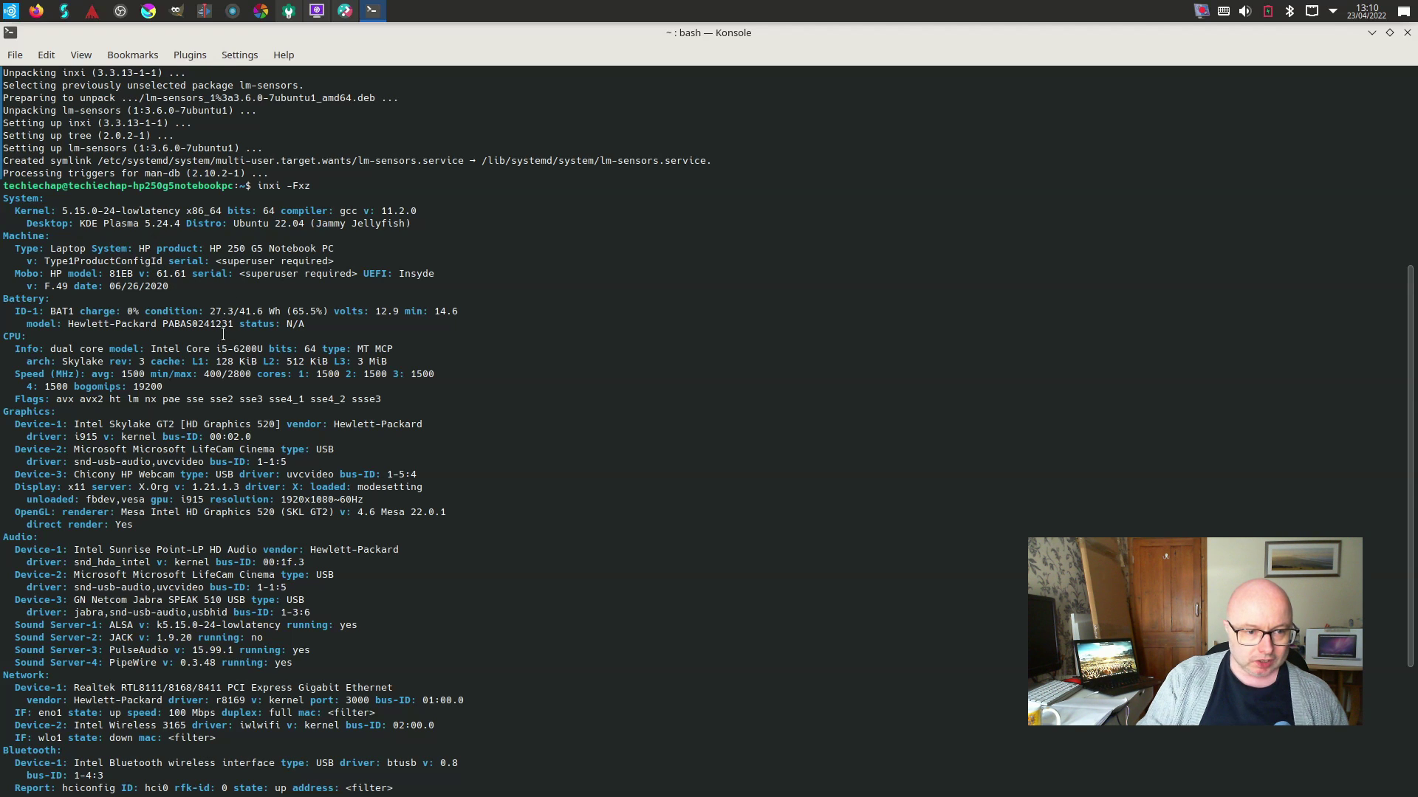
pyautogui.scroll(-1, 278, 414)
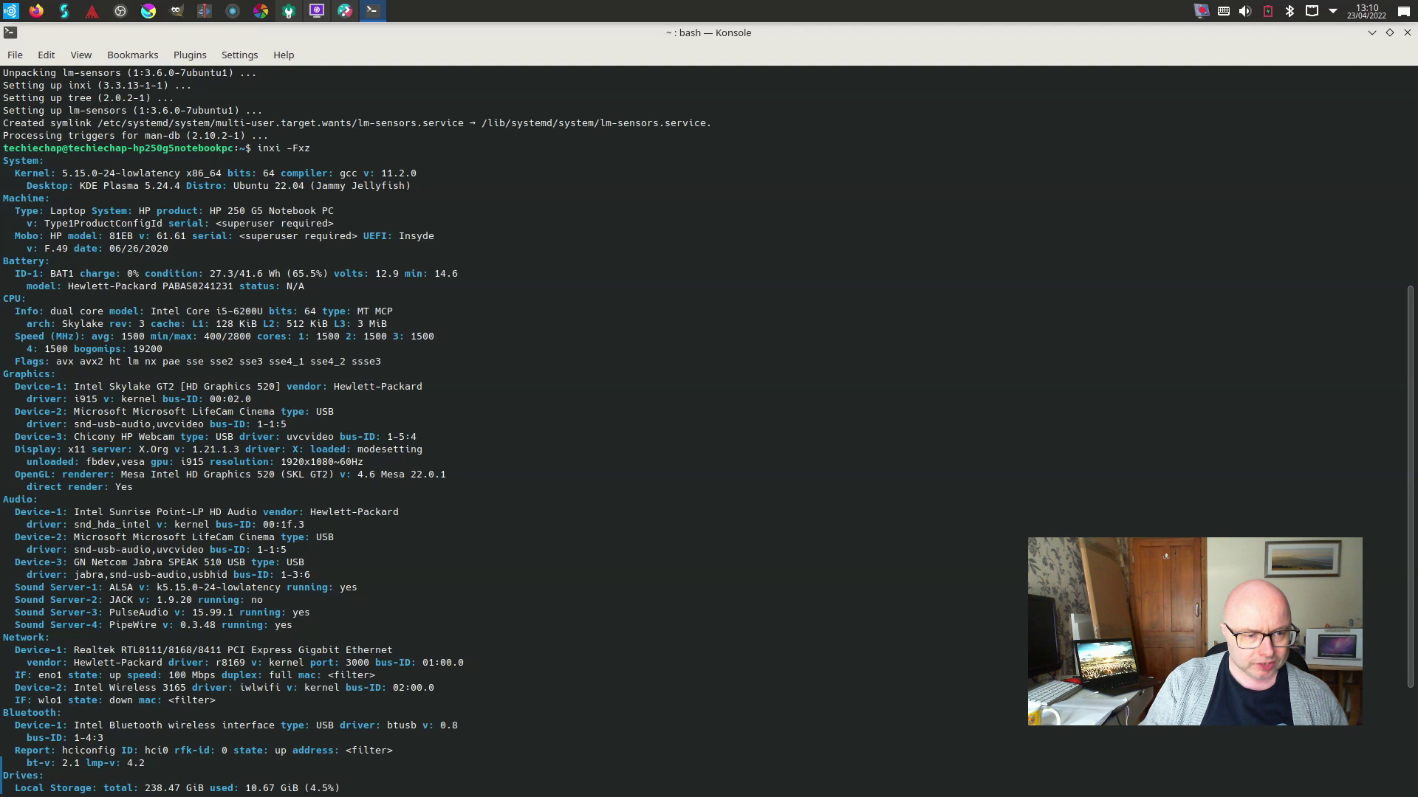
pyautogui.scroll(-1, 279, 415)
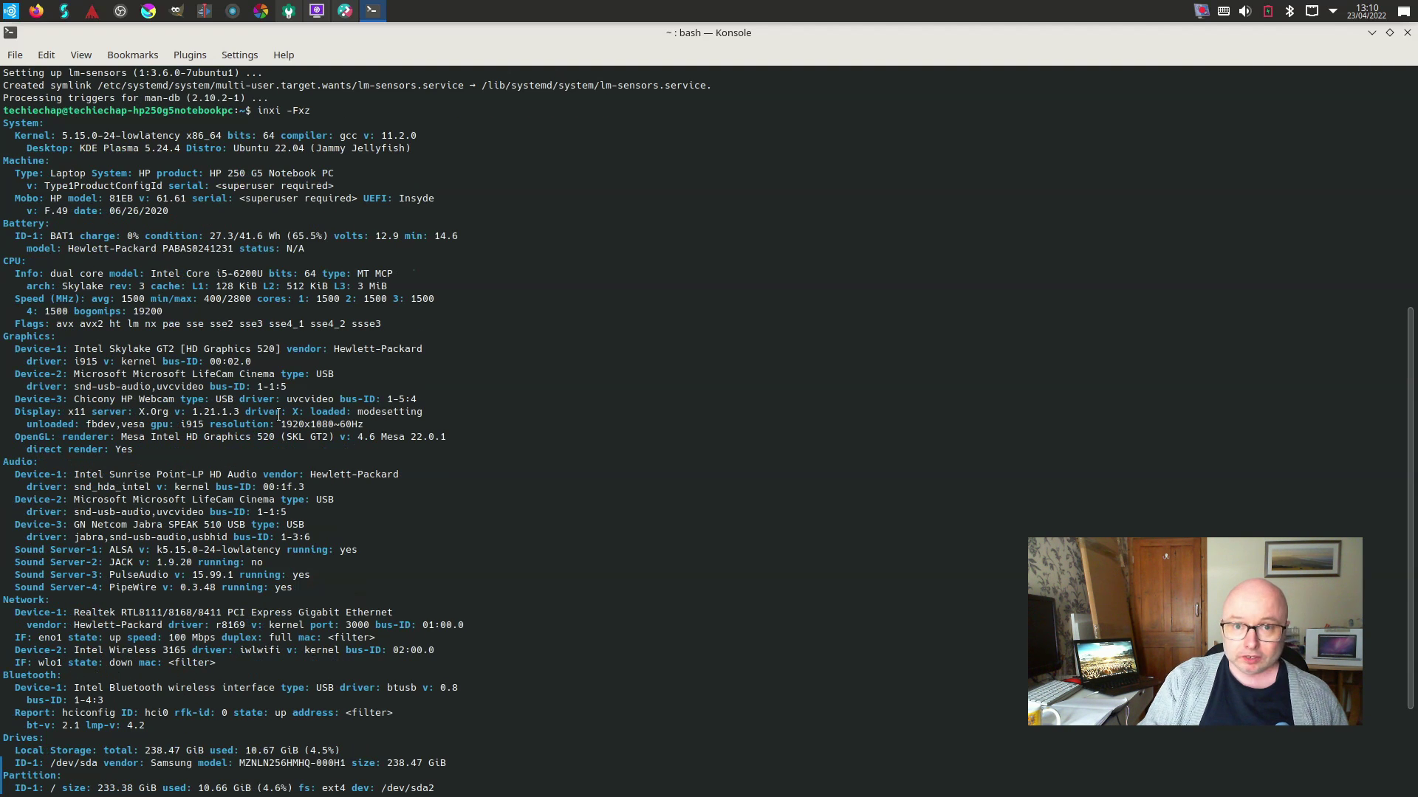
pyautogui.scroll(-2, 279, 415)
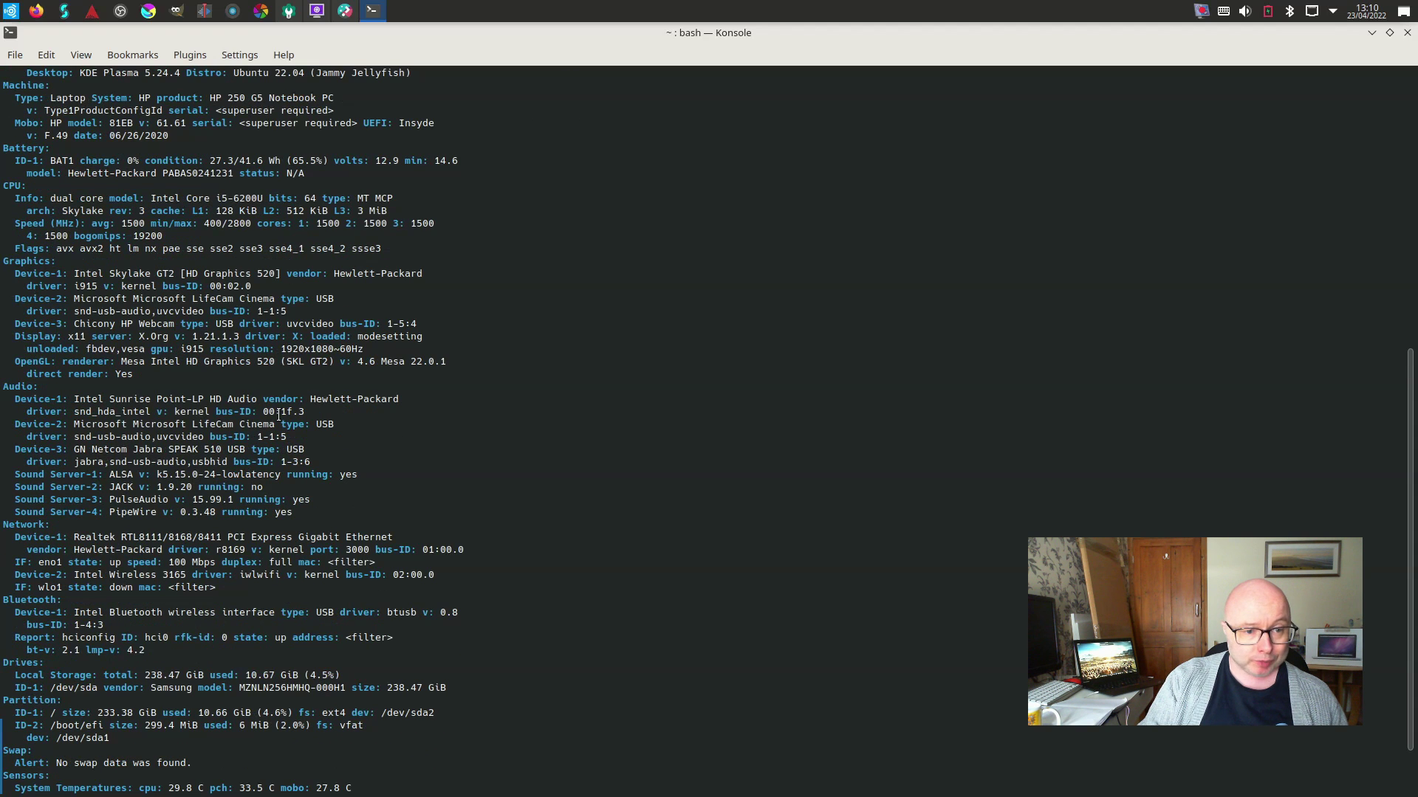
pyautogui.scroll(-2, 279, 415)
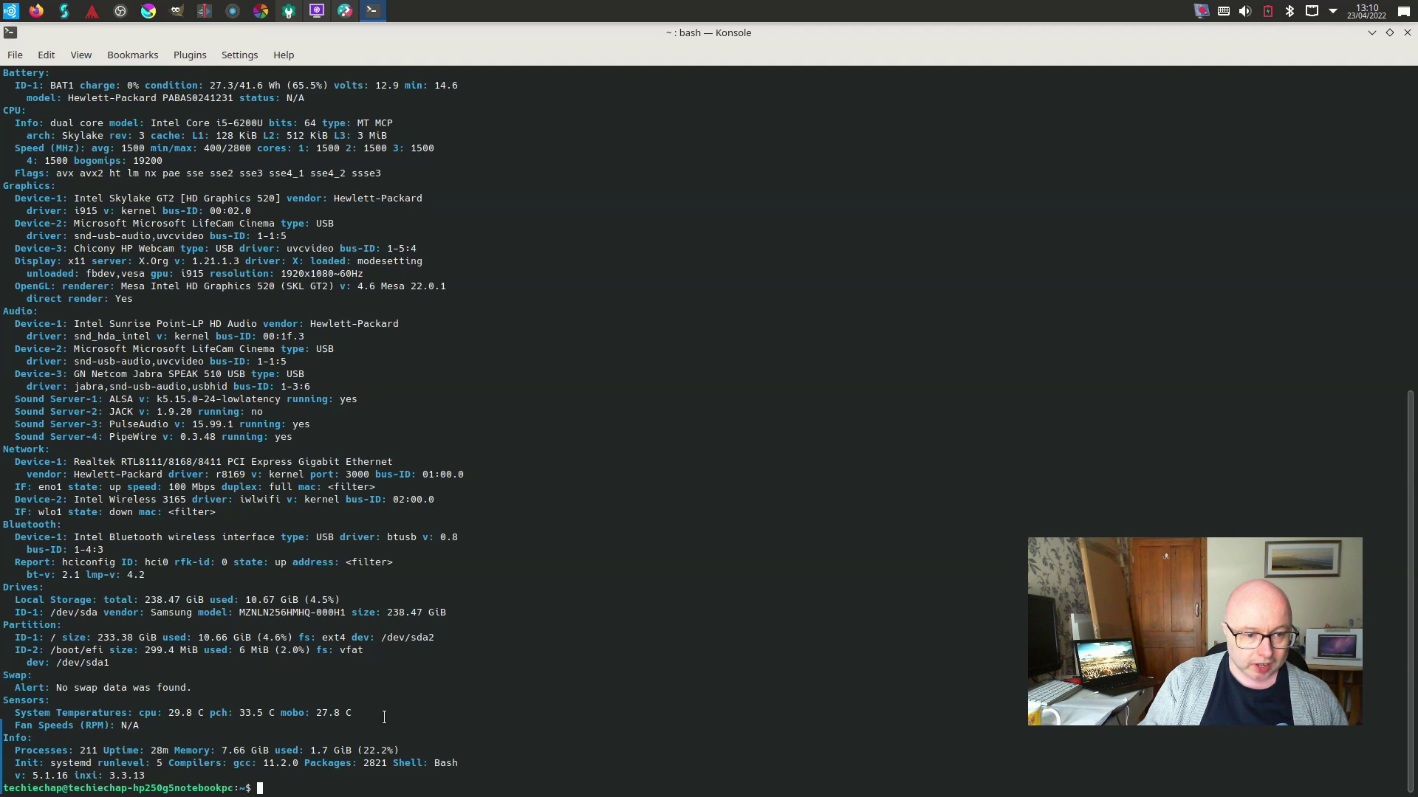
pyautogui.scroll(2, 400, 707)
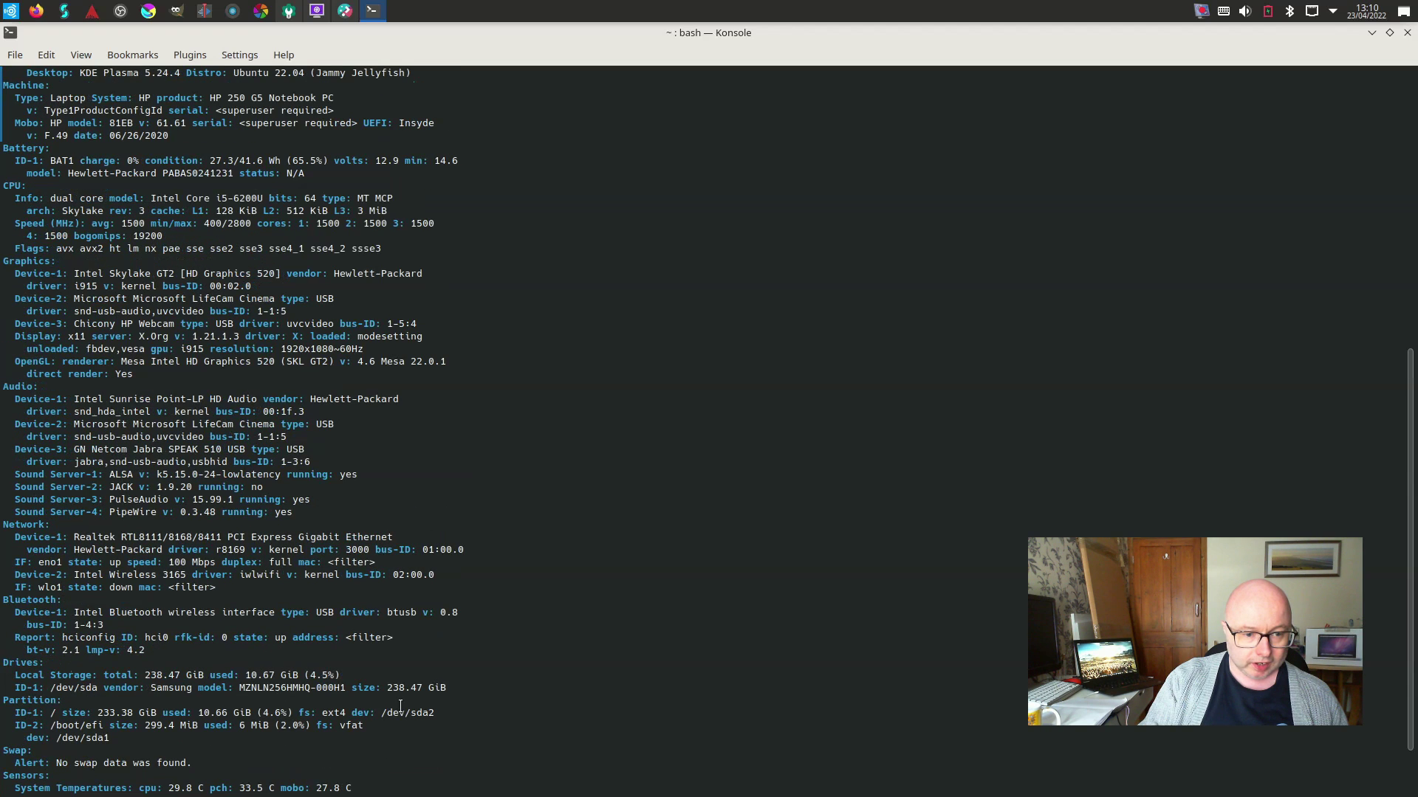
pyautogui.scroll(3, 401, 706)
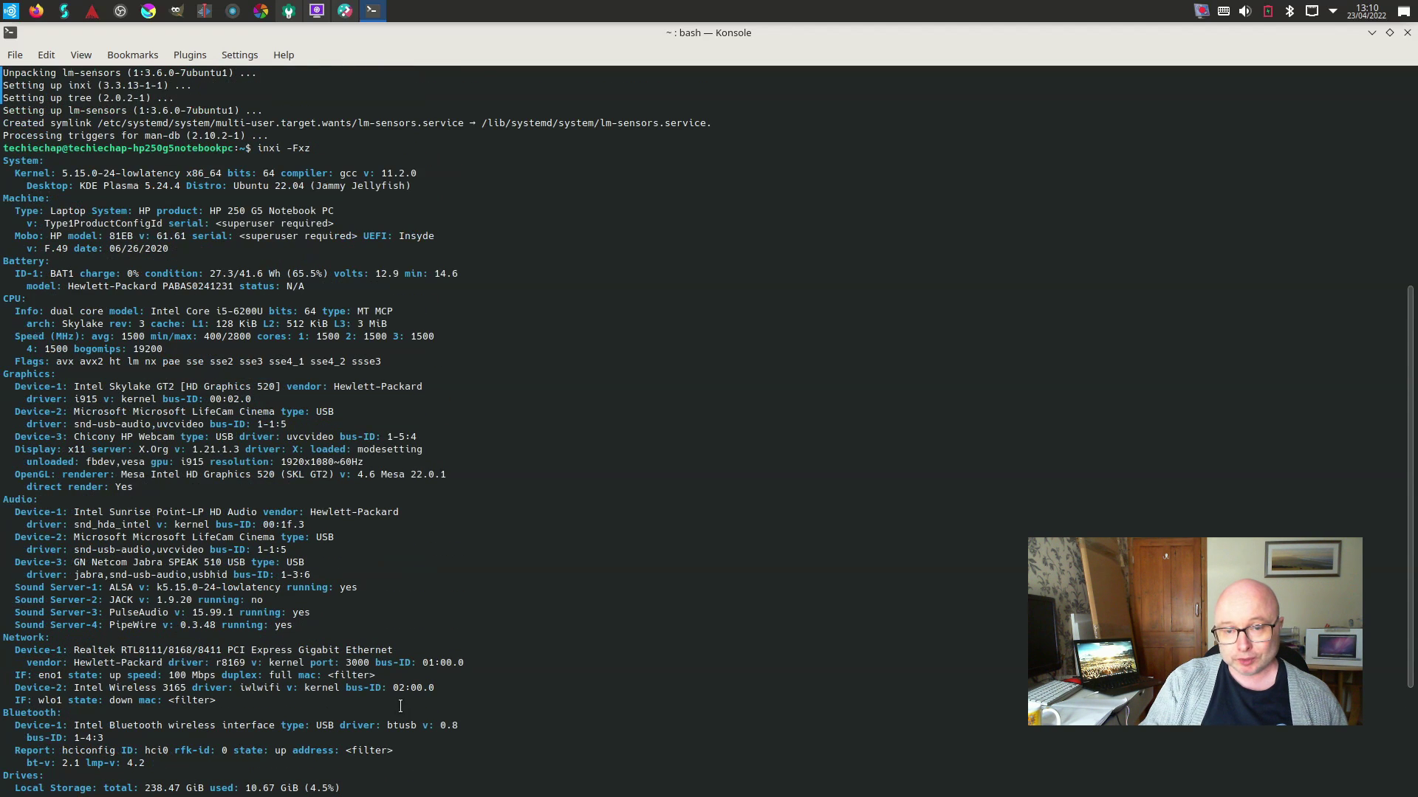
pyautogui.scroll(1, 400, 707)
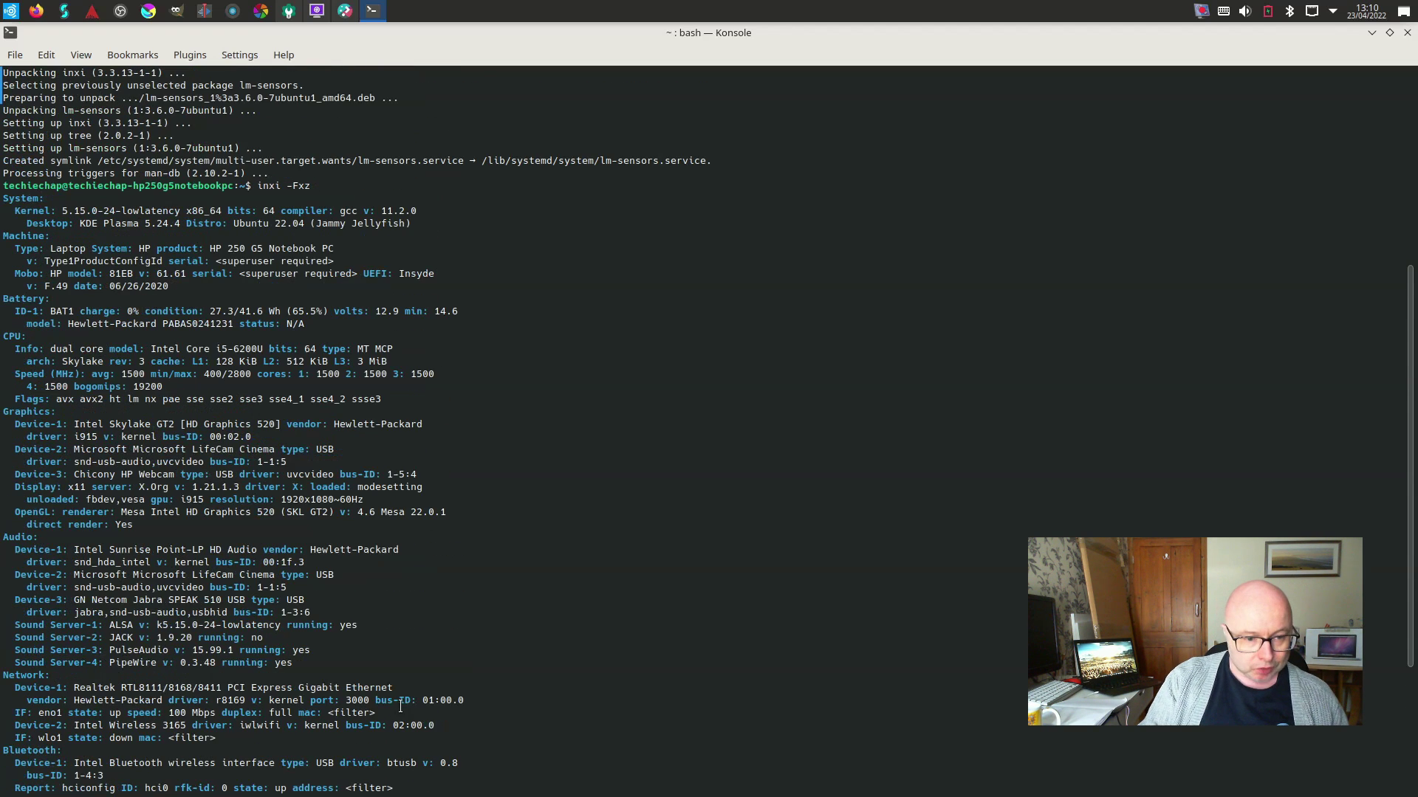
pyautogui.click(1390, 33)
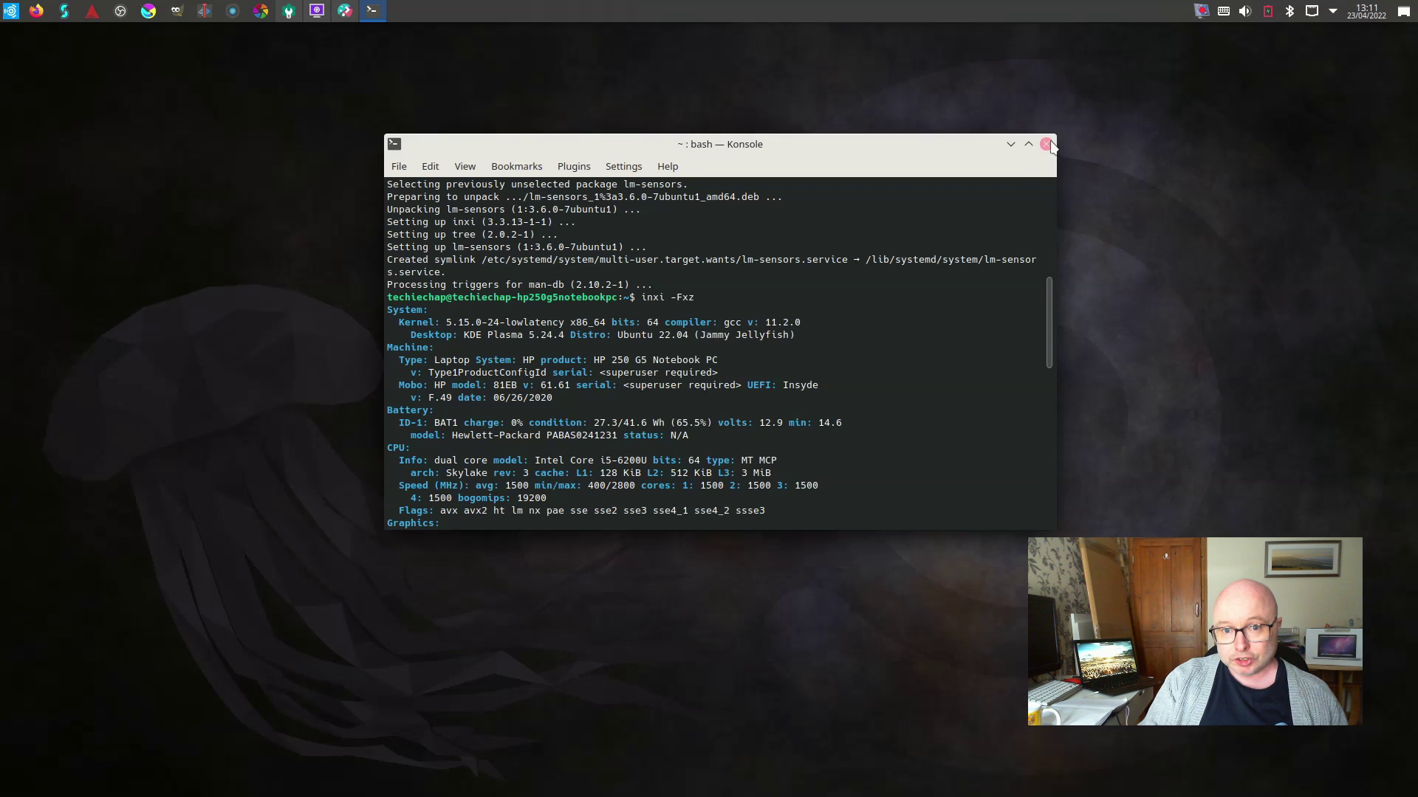
pyautogui.click(1046, 144)
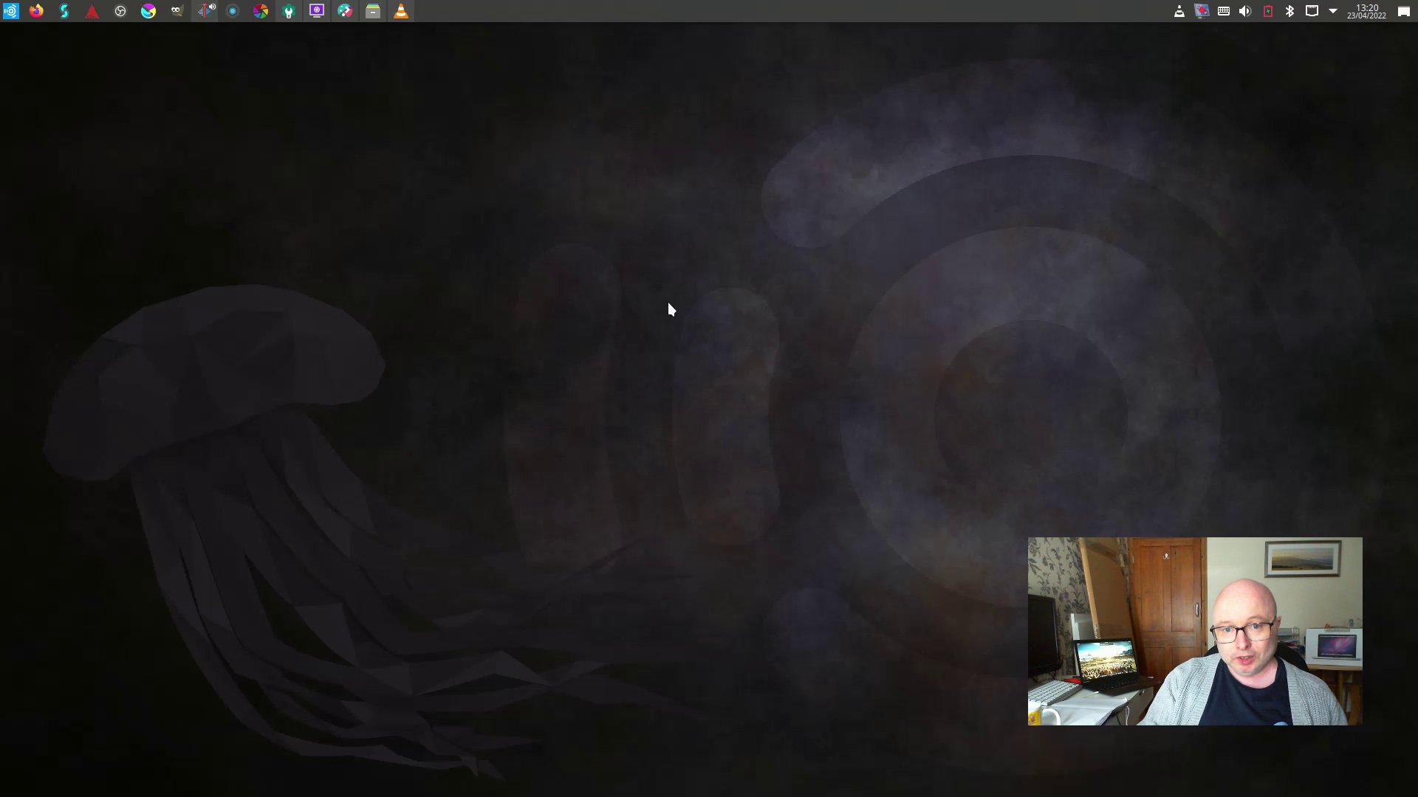
pyautogui.click(64, 13)
pyautogui.moveTo(559, 243); pyautogui.dragTo(519, 146)
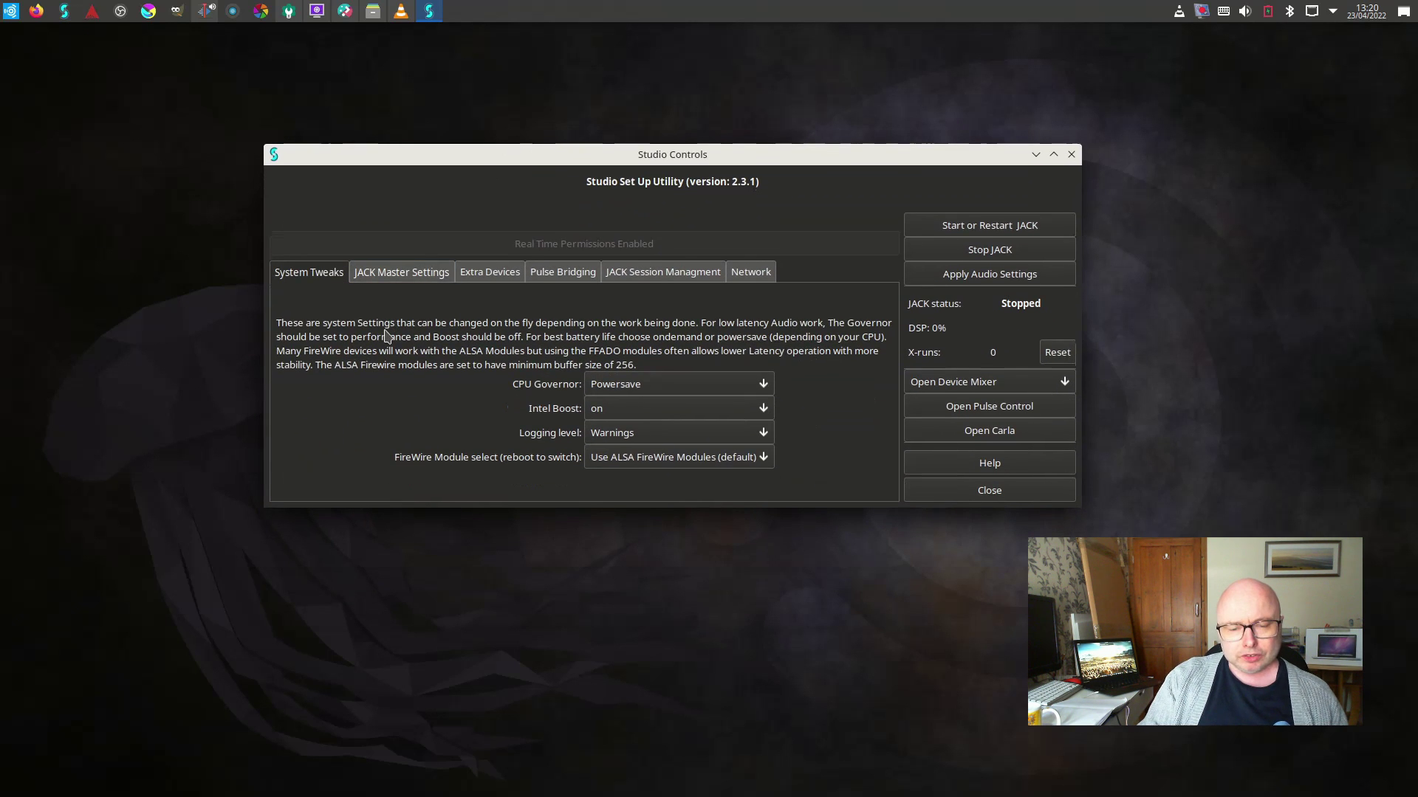
pyautogui.moveTo(1079, 506); pyautogui.dragTo(1136, 582)
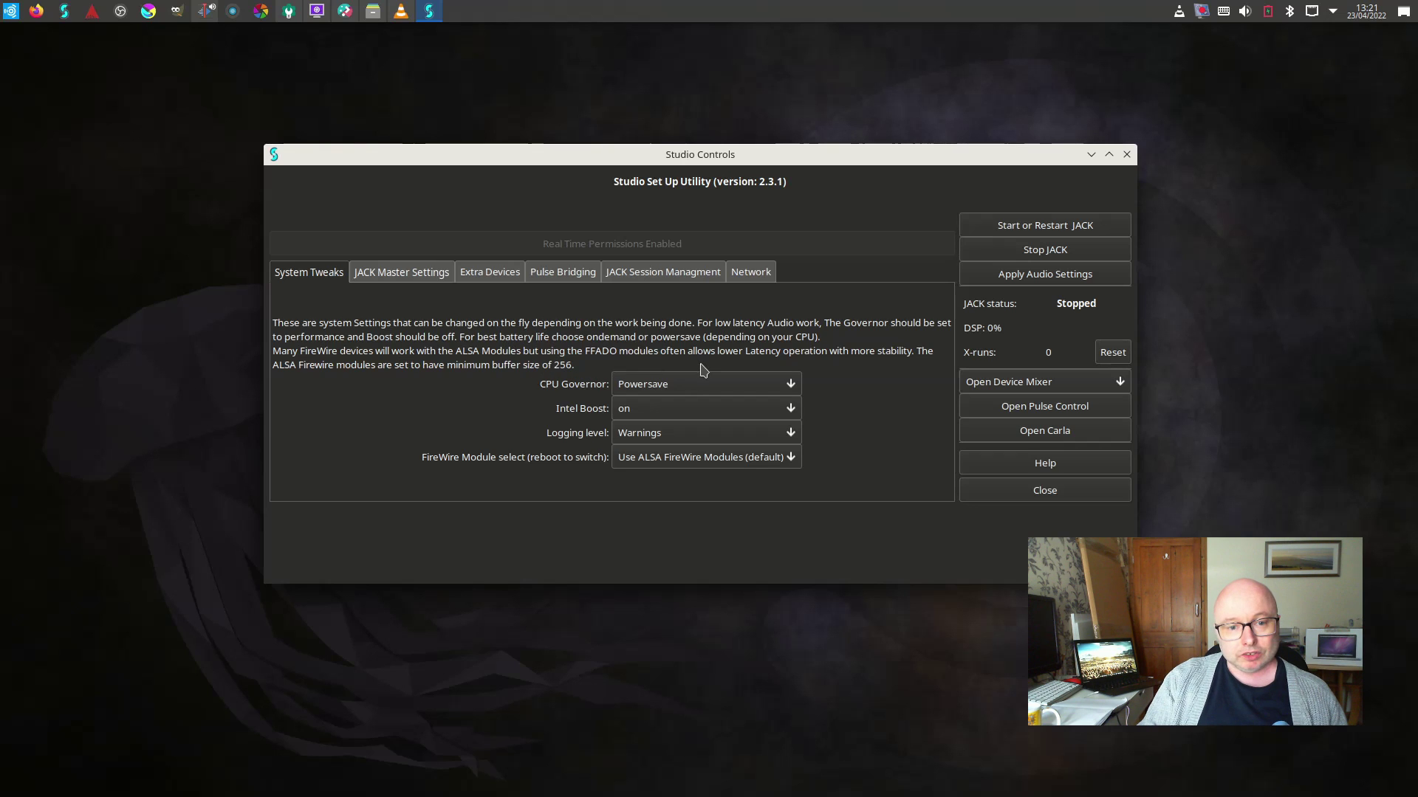
pyautogui.click(790, 385)
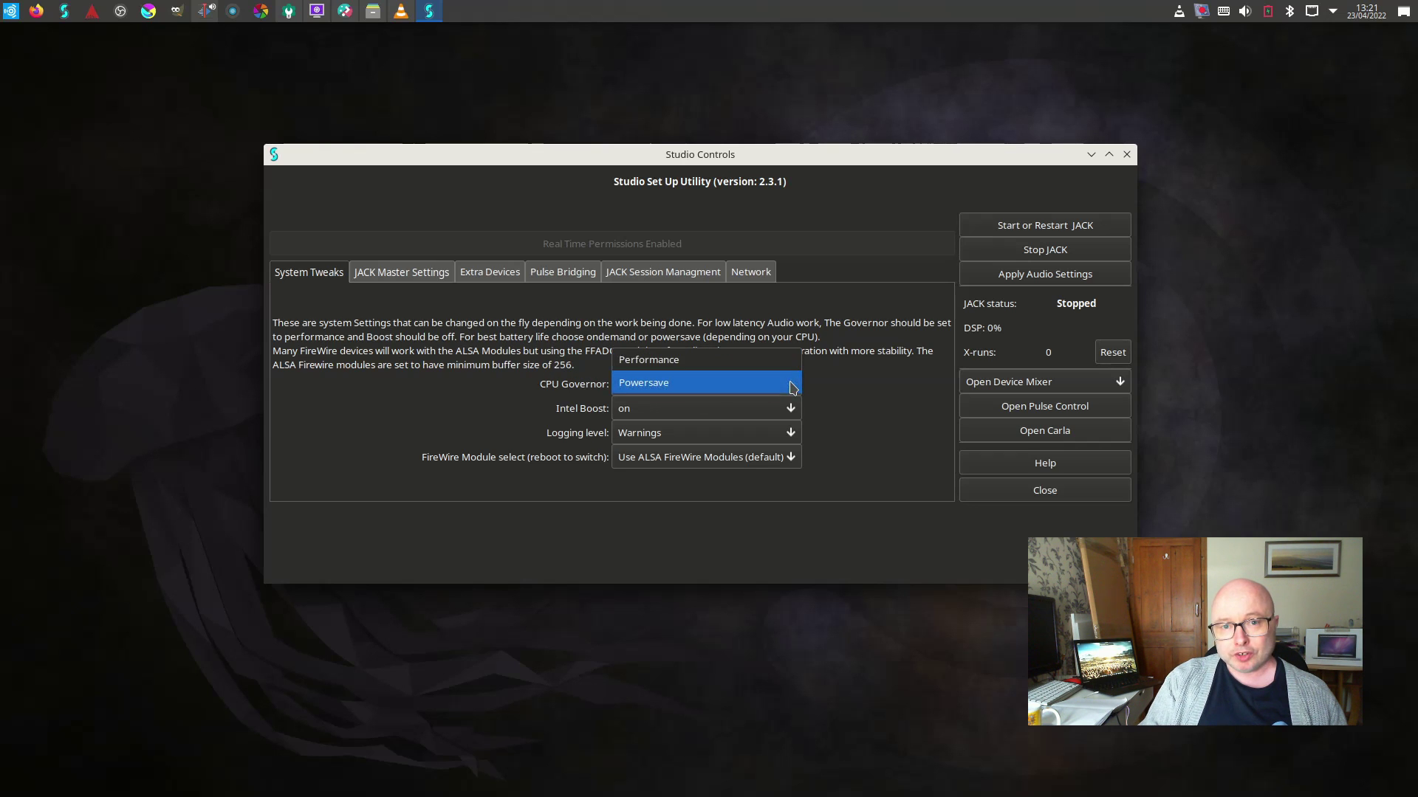
pyautogui.click(906, 400)
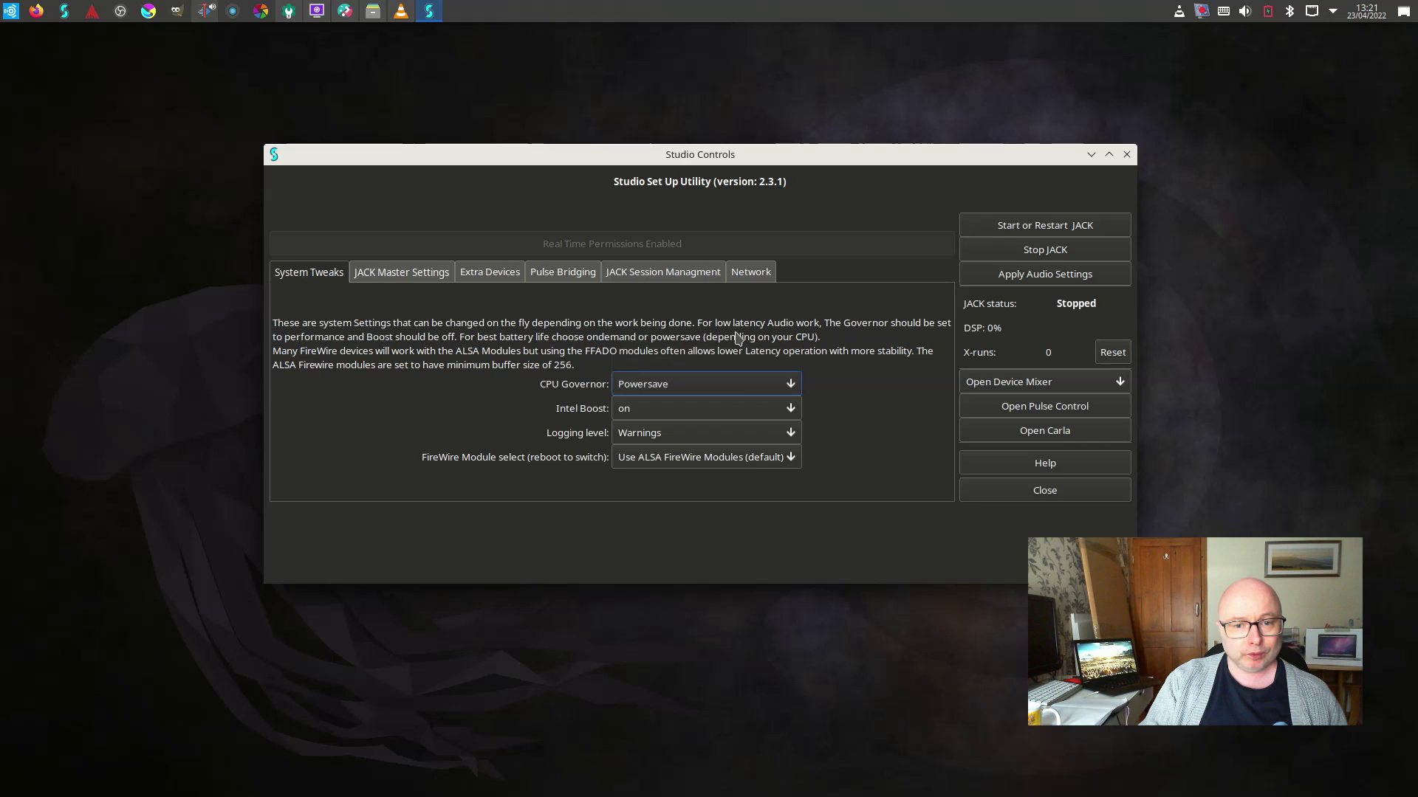
pyautogui.click(792, 410)
pyautogui.click(796, 410)
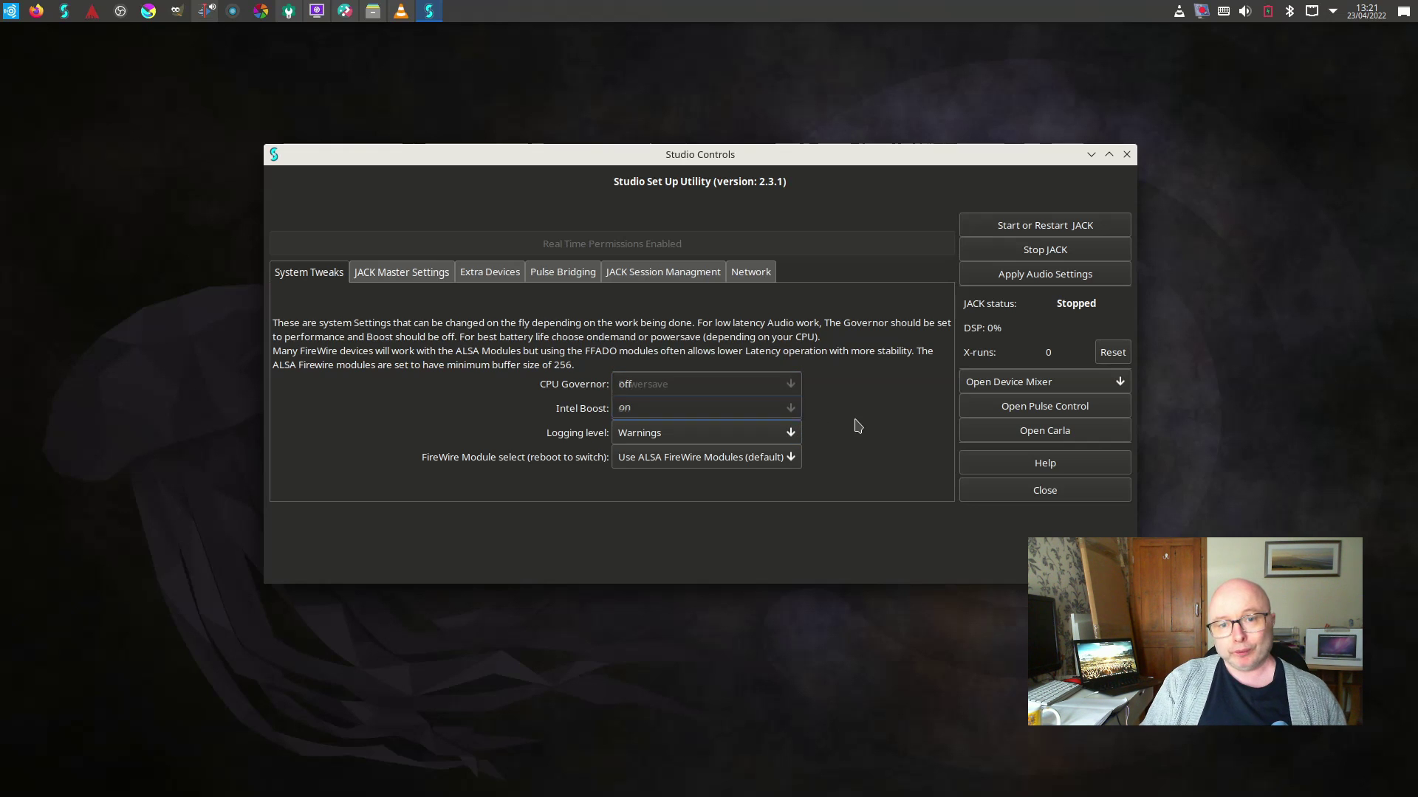
# - Browse the JACK Master, Extra Devices, Pulse Bridging, Session Management and Network tabs, then open Help
pyautogui.click(420, 277)
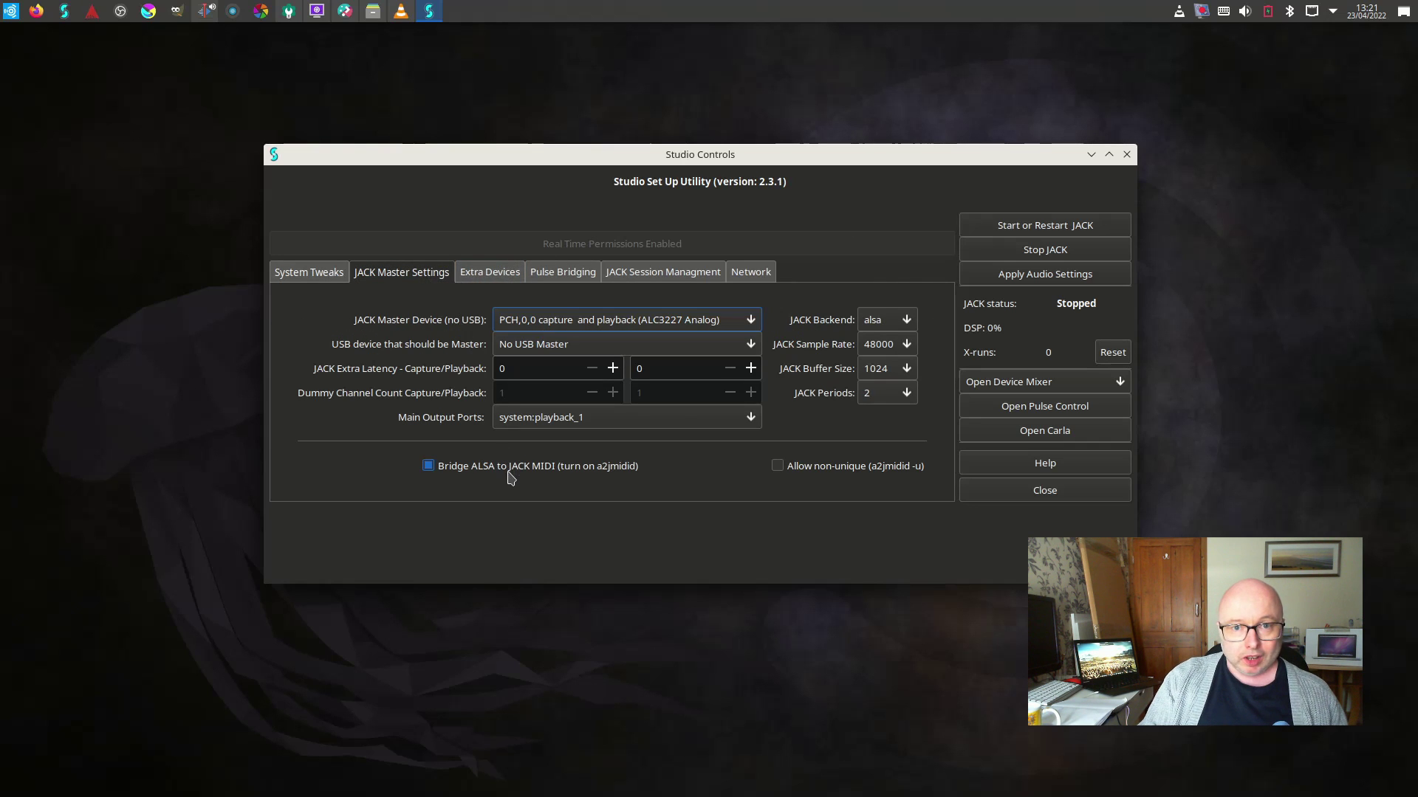
pyautogui.click(497, 278)
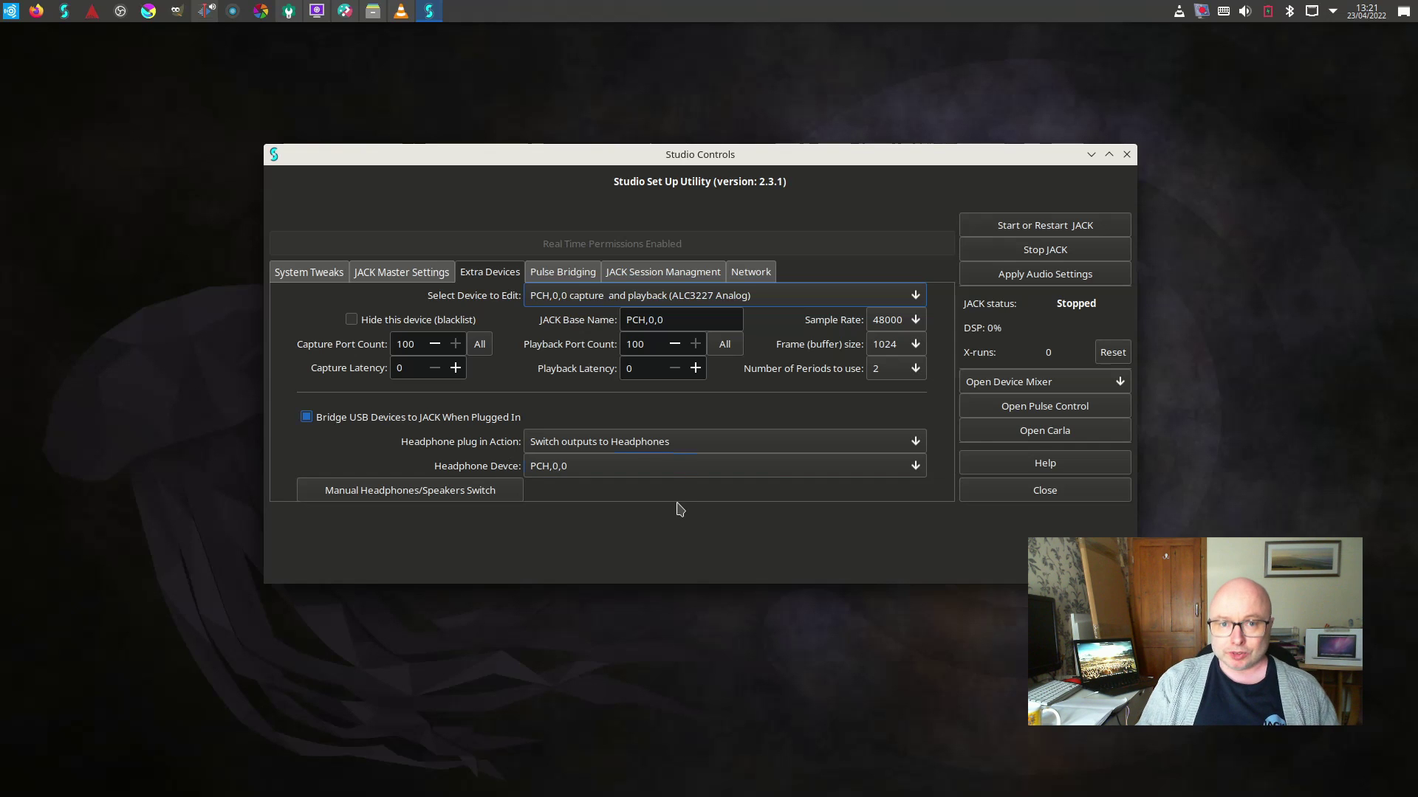
pyautogui.click(560, 279)
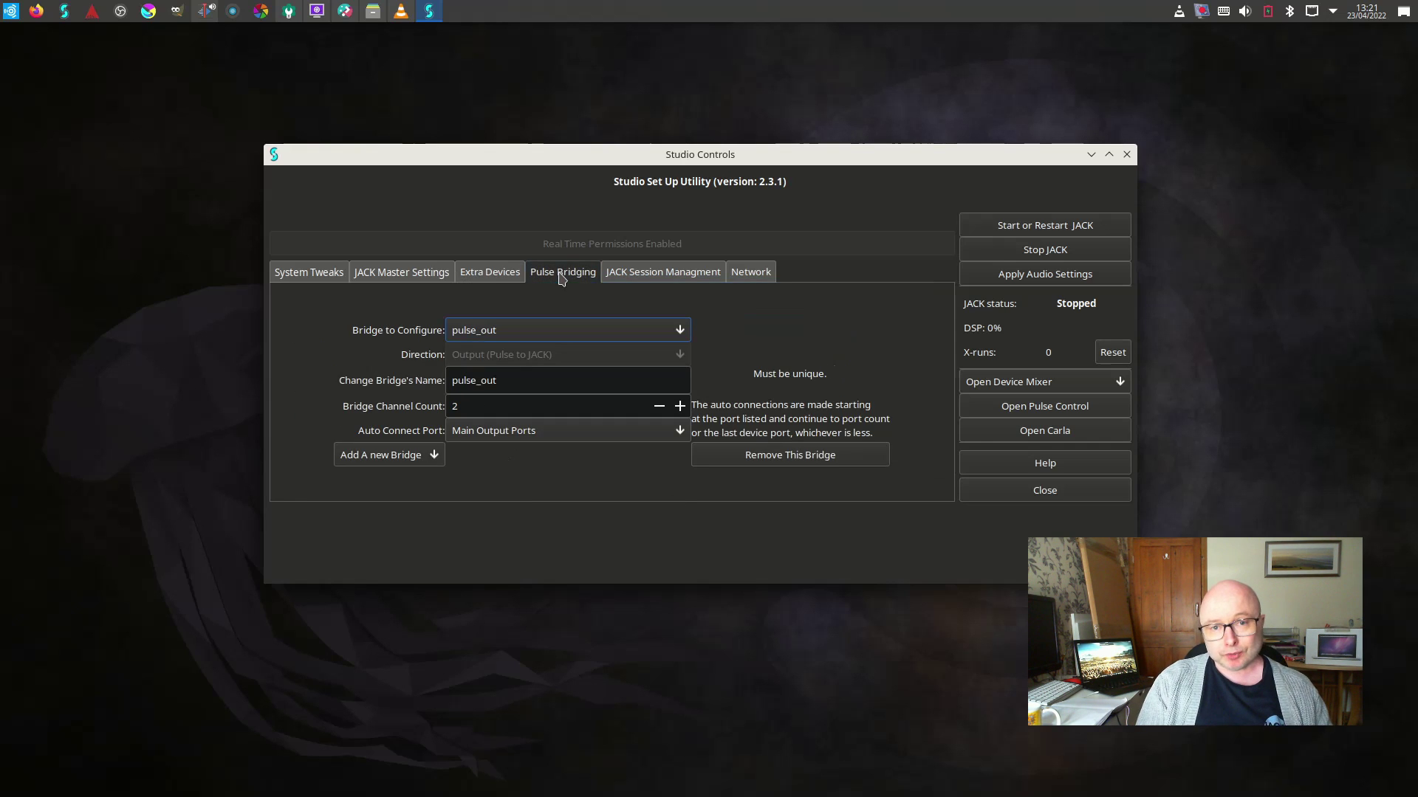
pyautogui.click(667, 280)
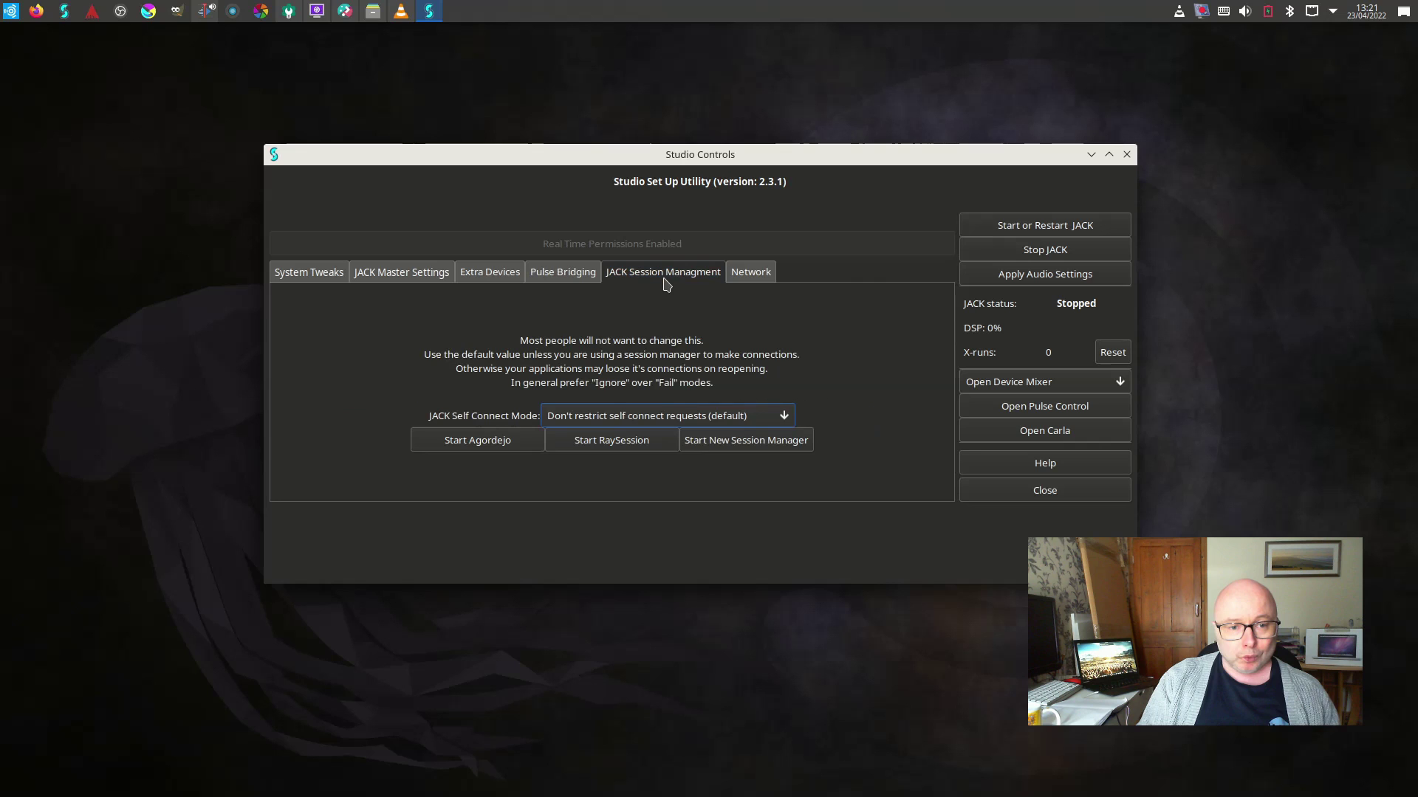
pyautogui.click(747, 280)
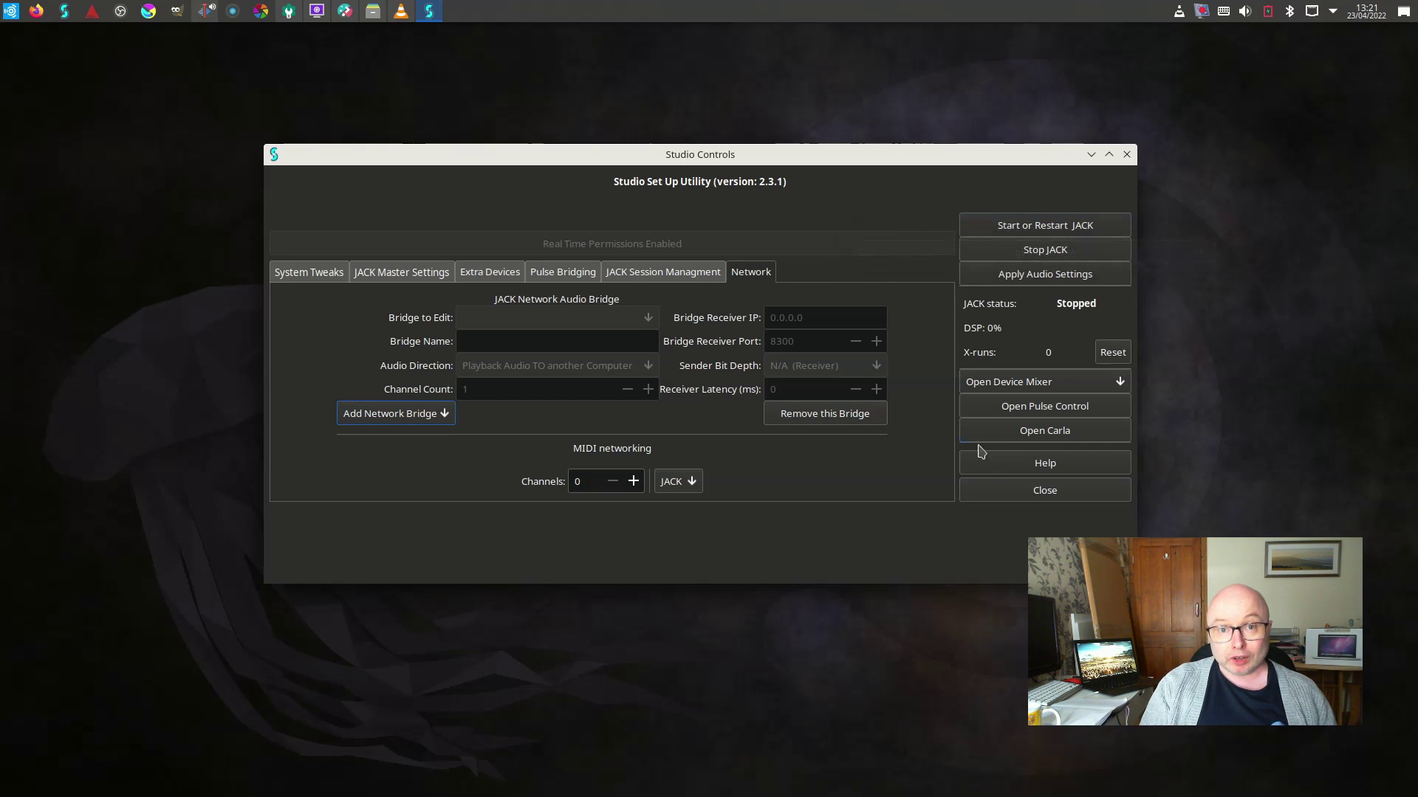
pyautogui.click(988, 470)
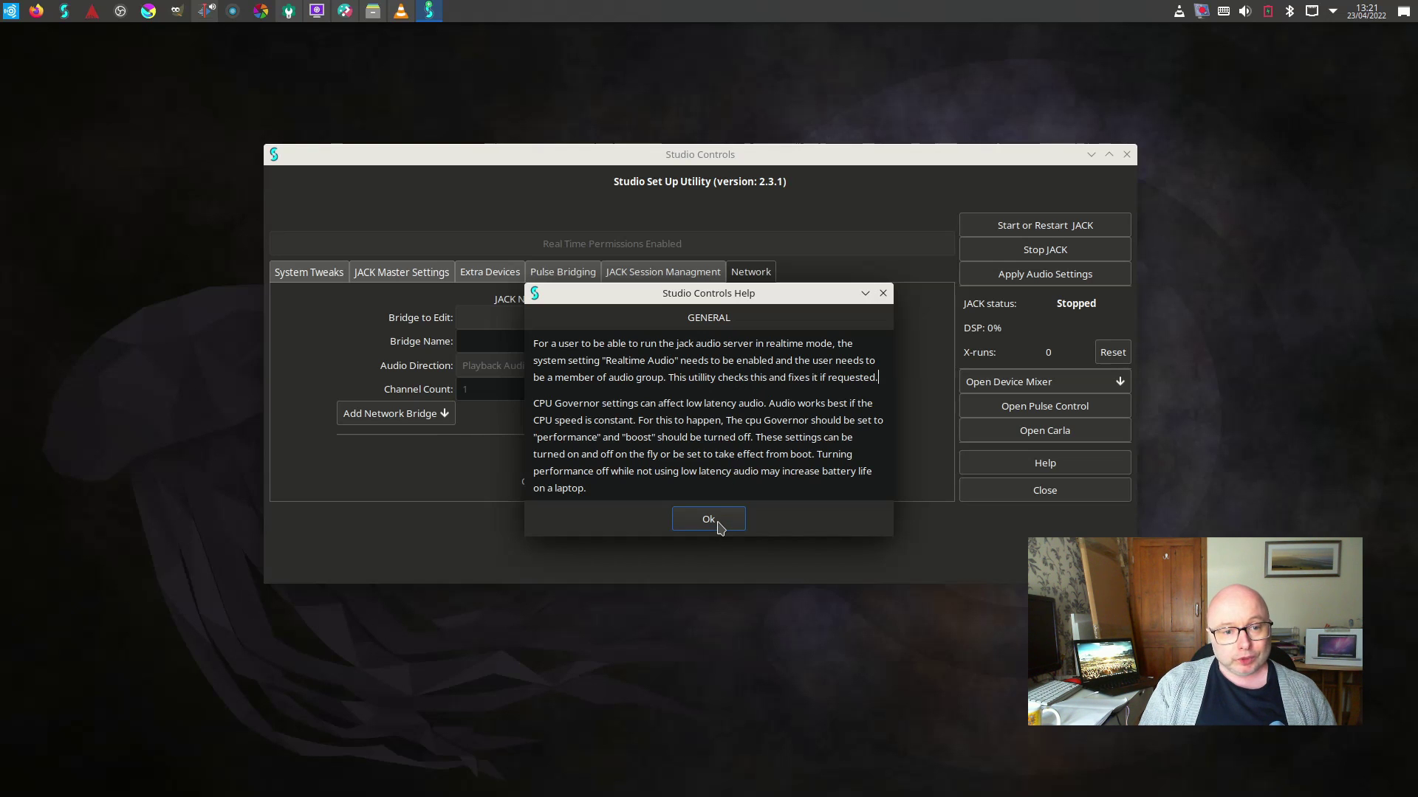
# - Dismiss the Help dialog and switch between the System Tweaks and JACK Master Settings tabs
pyautogui.click(708, 519)
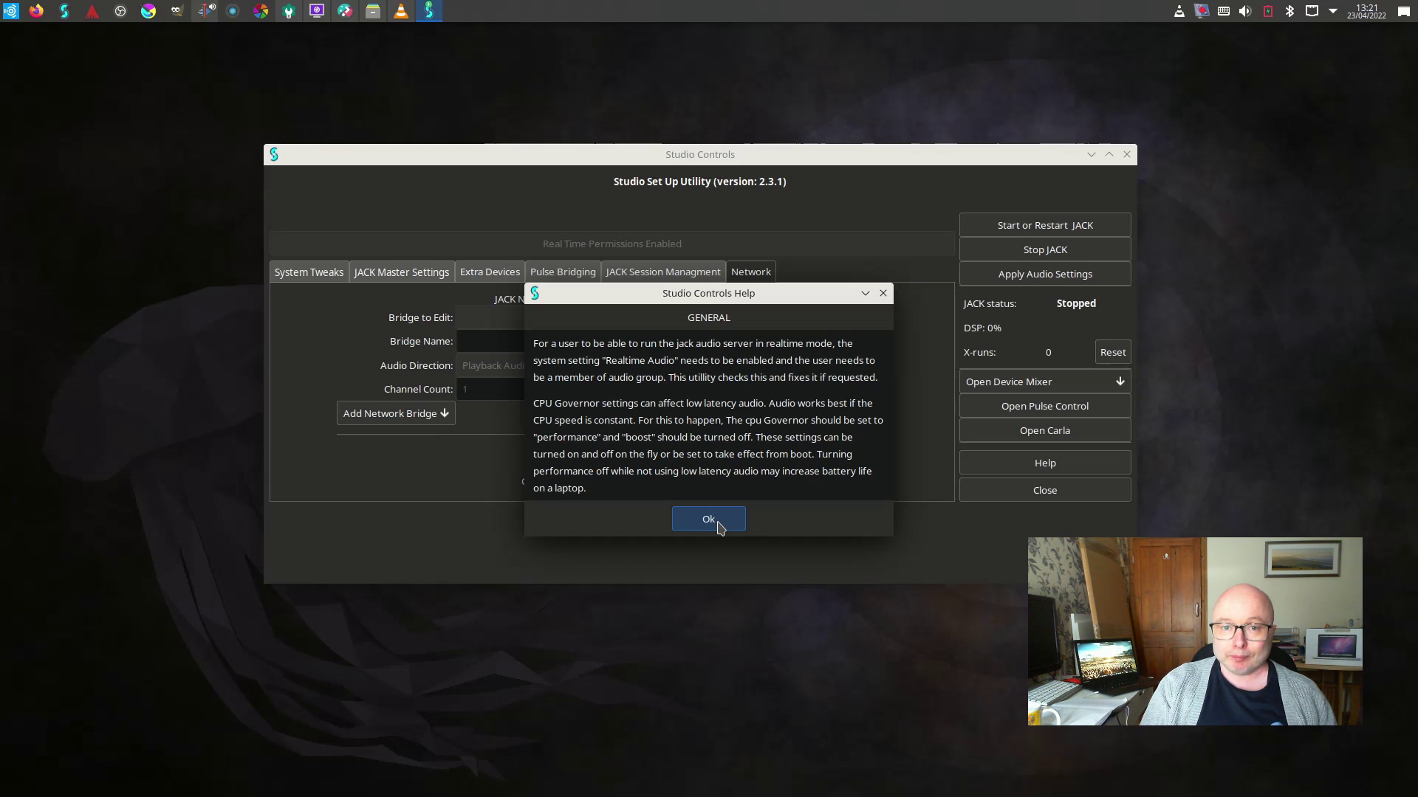
pyautogui.click(718, 523)
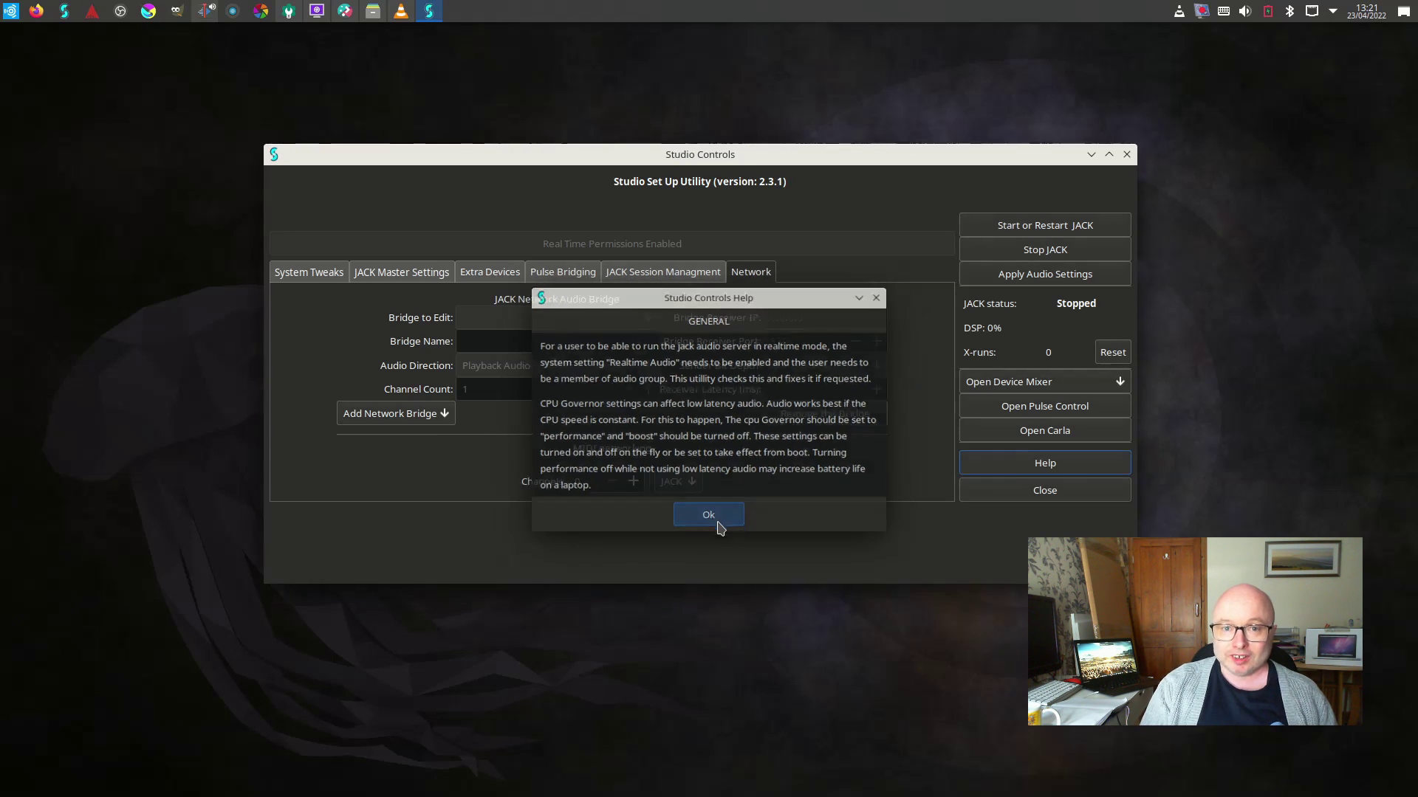
pyautogui.click(313, 273)
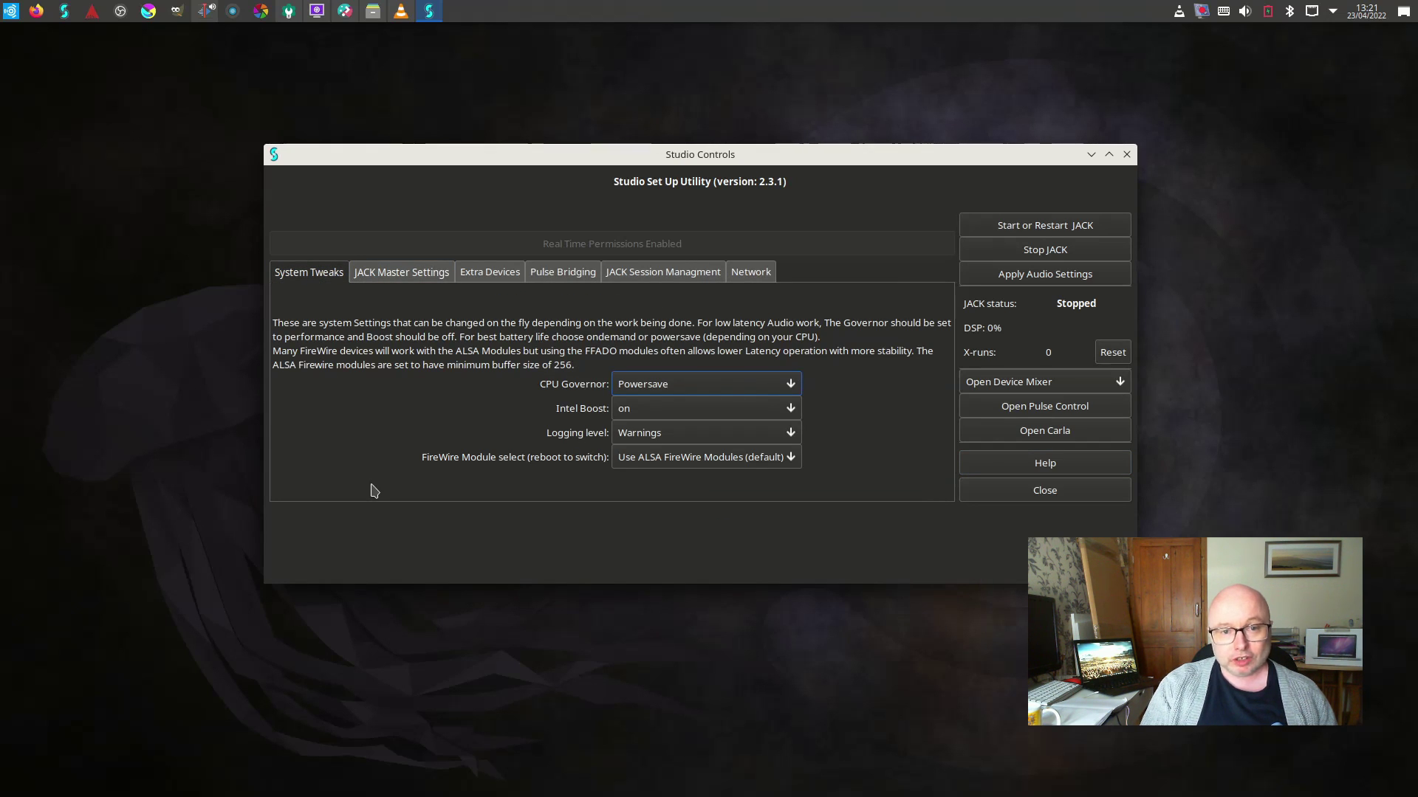
pyautogui.click(383, 280)
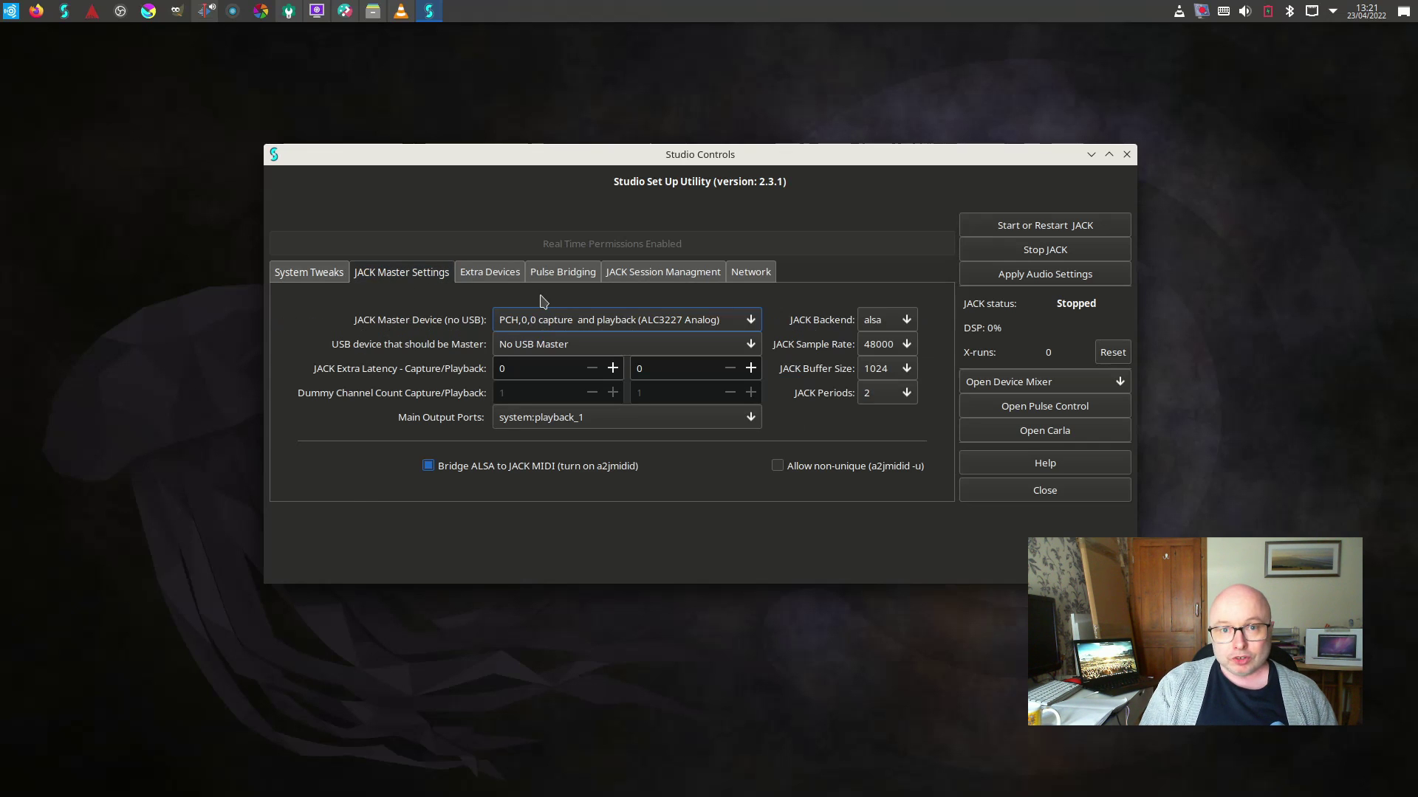
pyautogui.click(306, 283)
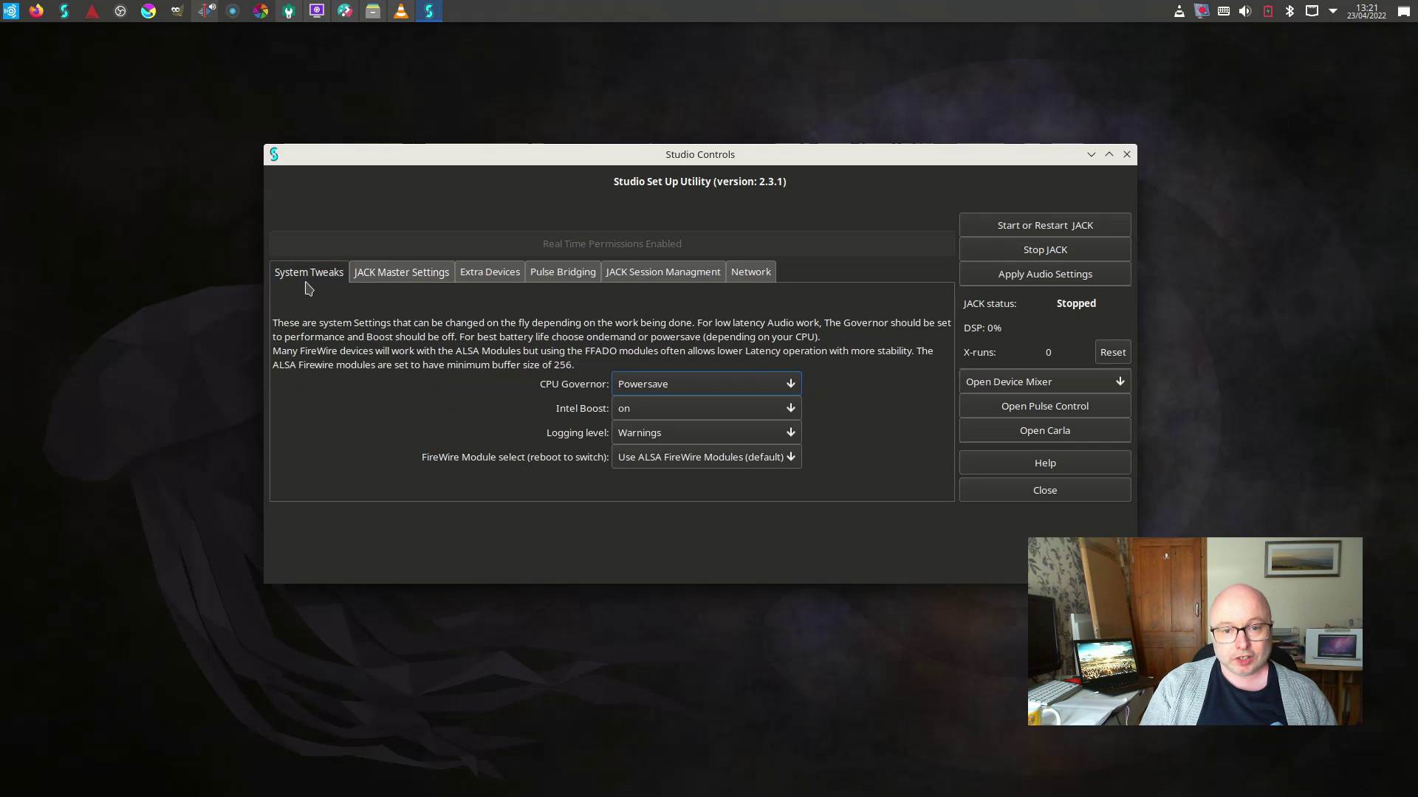
# - Close Studio Controls, launch Kdenlive, and show the new HD 1080p 25 fps project's empty Project Bin
pyautogui.click(1125, 155)
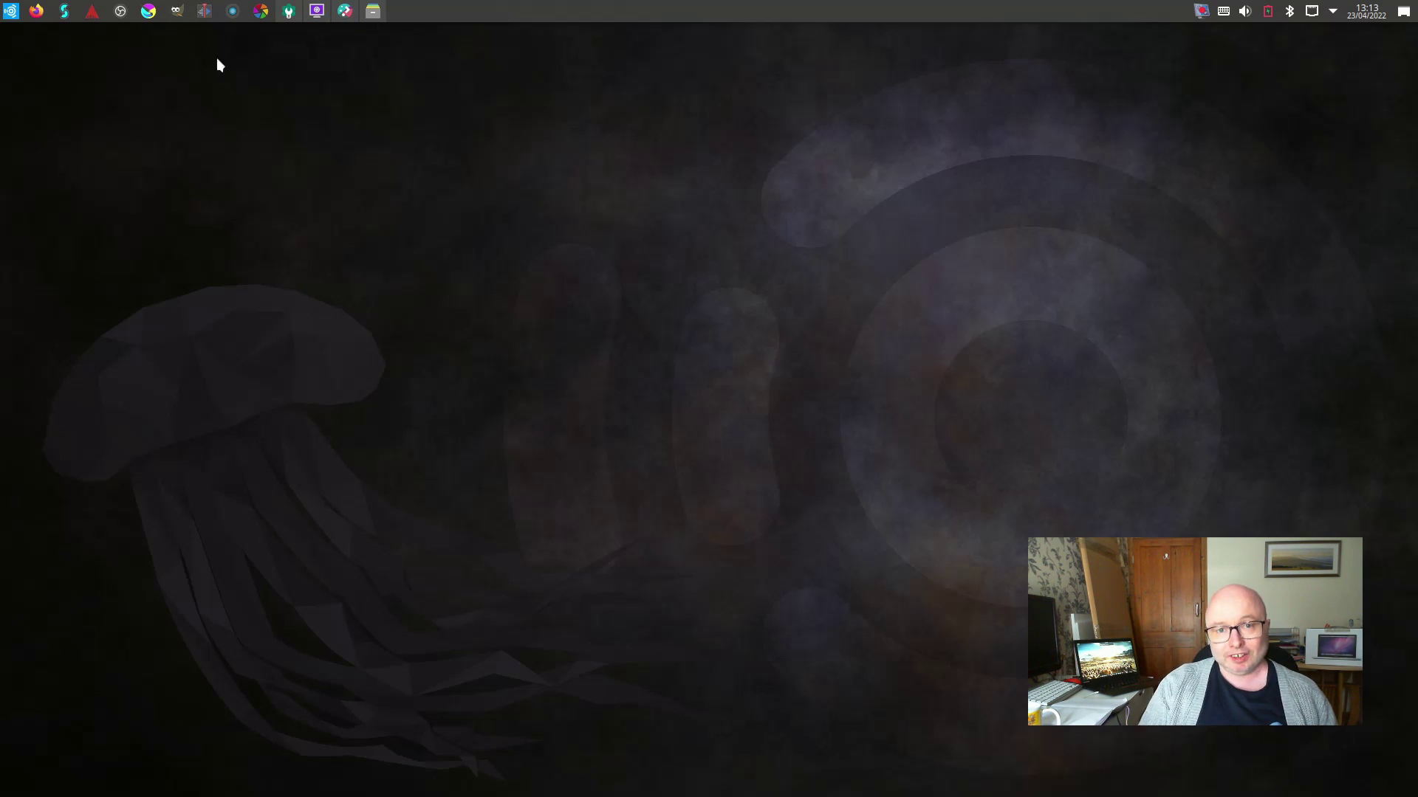
pyautogui.click(205, 12)
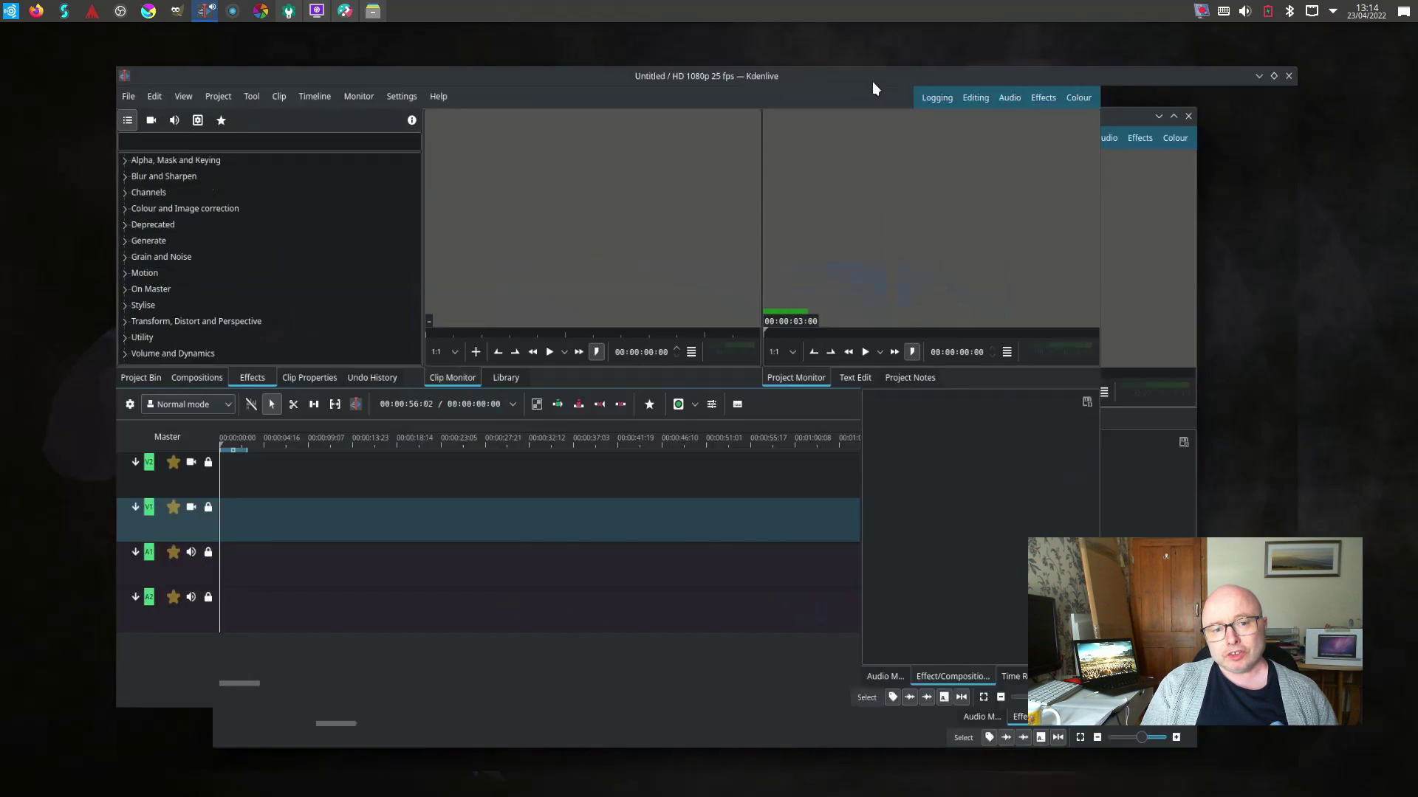
pyautogui.doubleClick(872, 81)
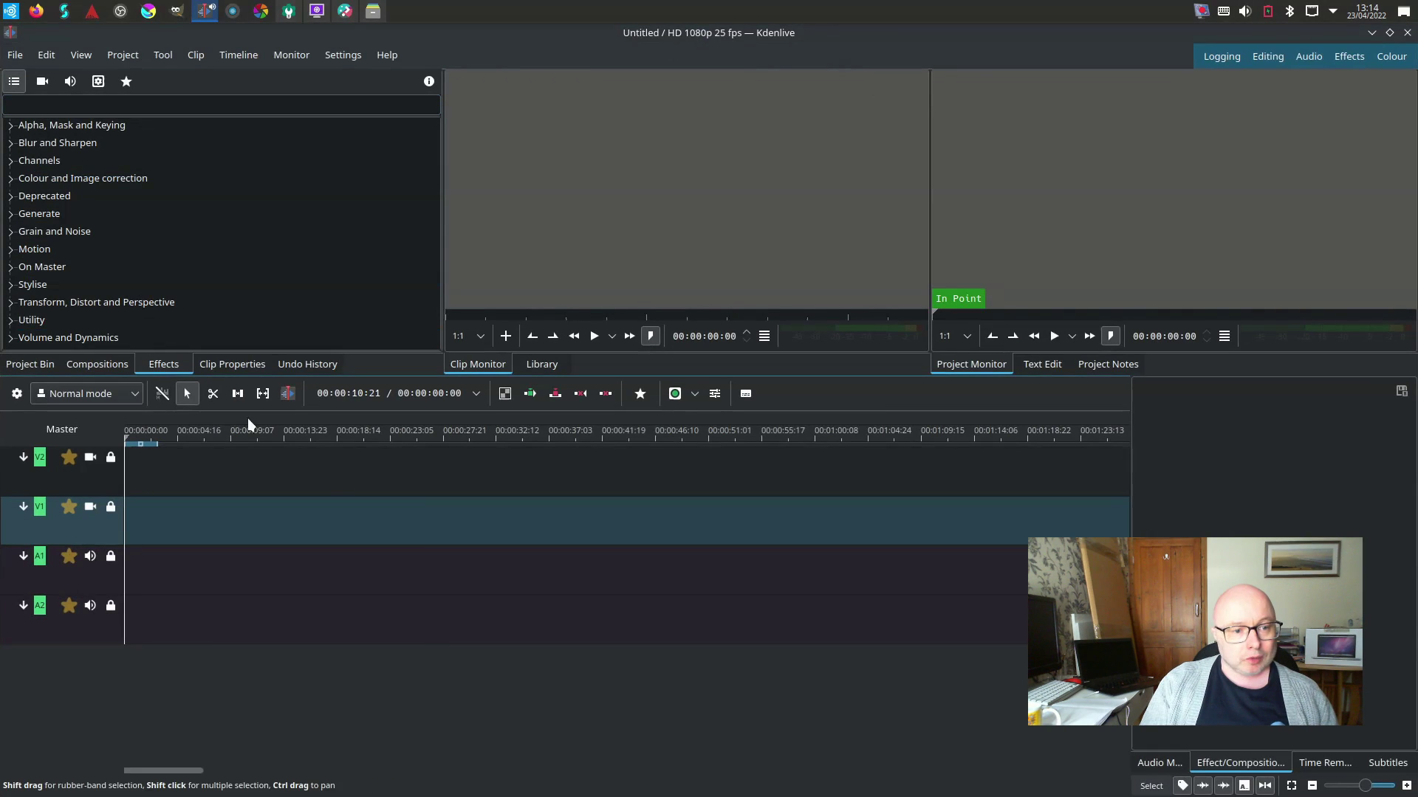
pyautogui.click(28, 364)
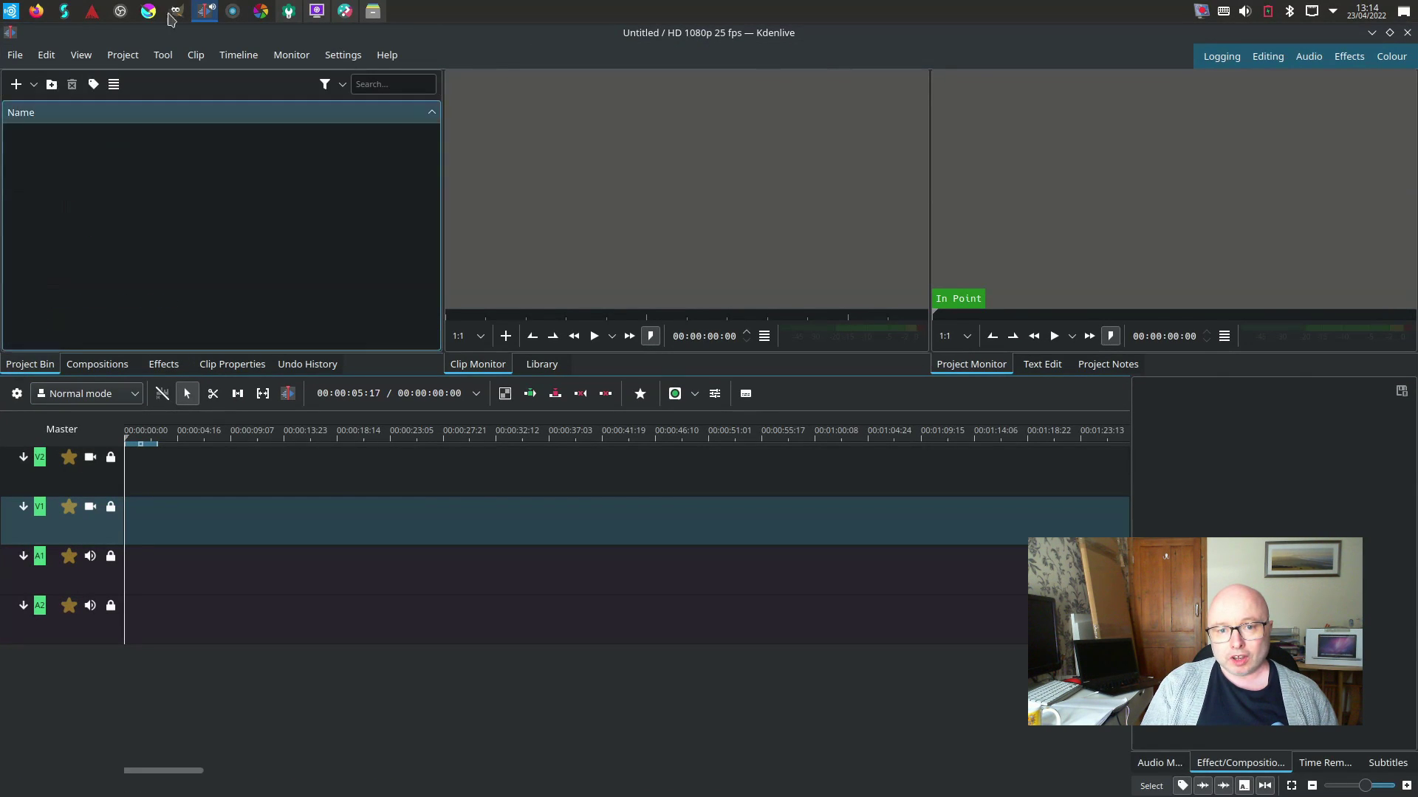
pyautogui.doubleClick(684, 42)
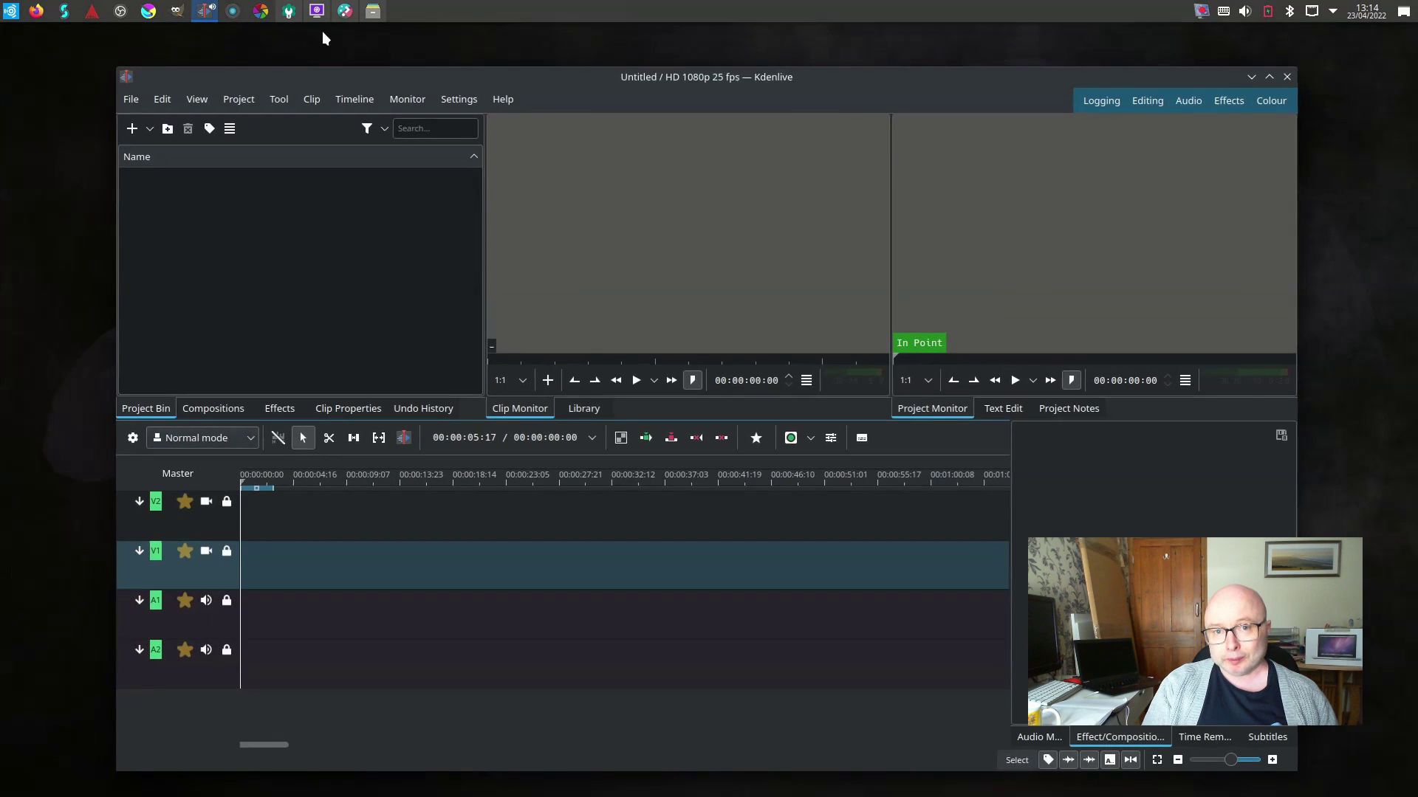
# - Import vokoscreenNG-2022-04-23_12-53-10.mkv from Dolphin's Videos folder into the bin and onto track V1
pyautogui.click(373, 10)
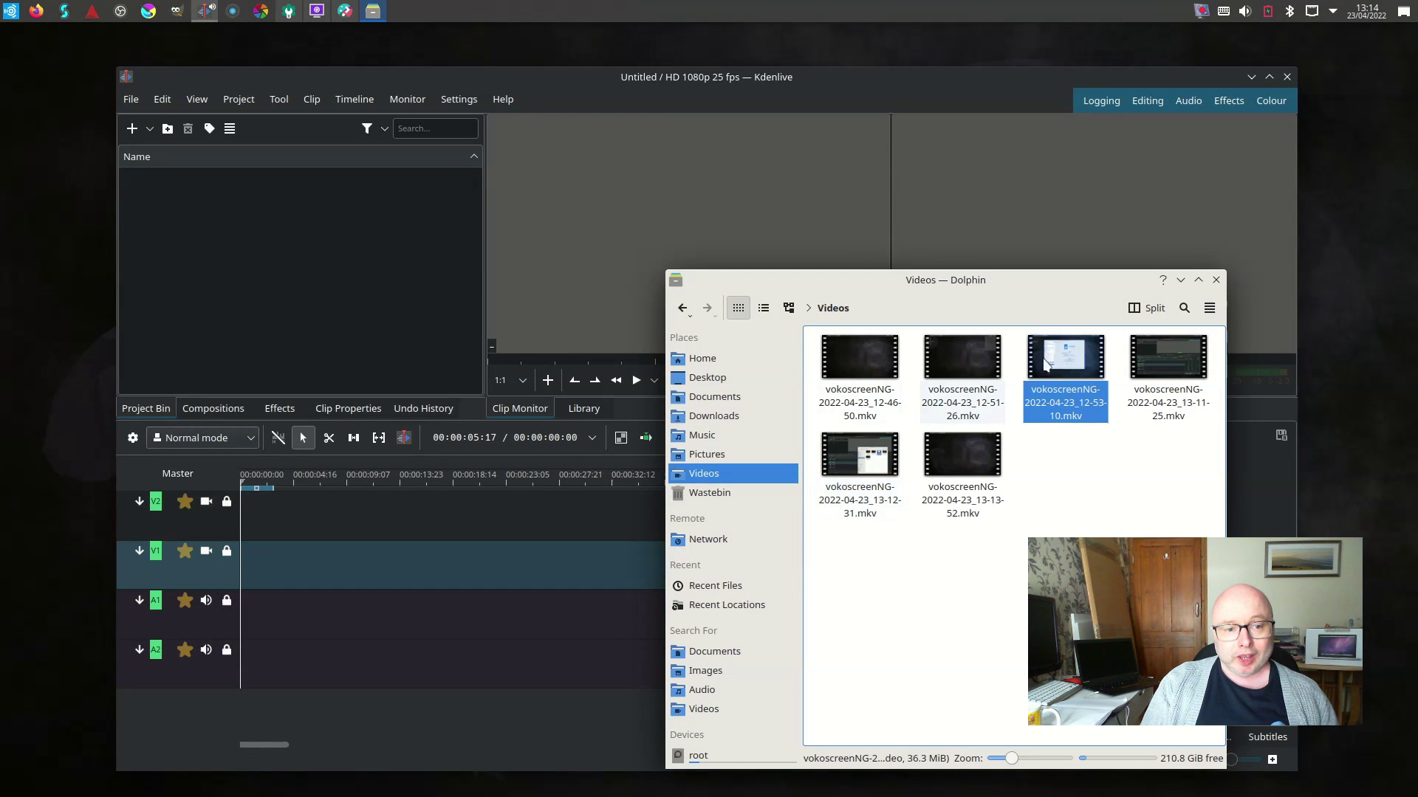
pyautogui.moveTo(1066, 357); pyautogui.dragTo(341, 264)
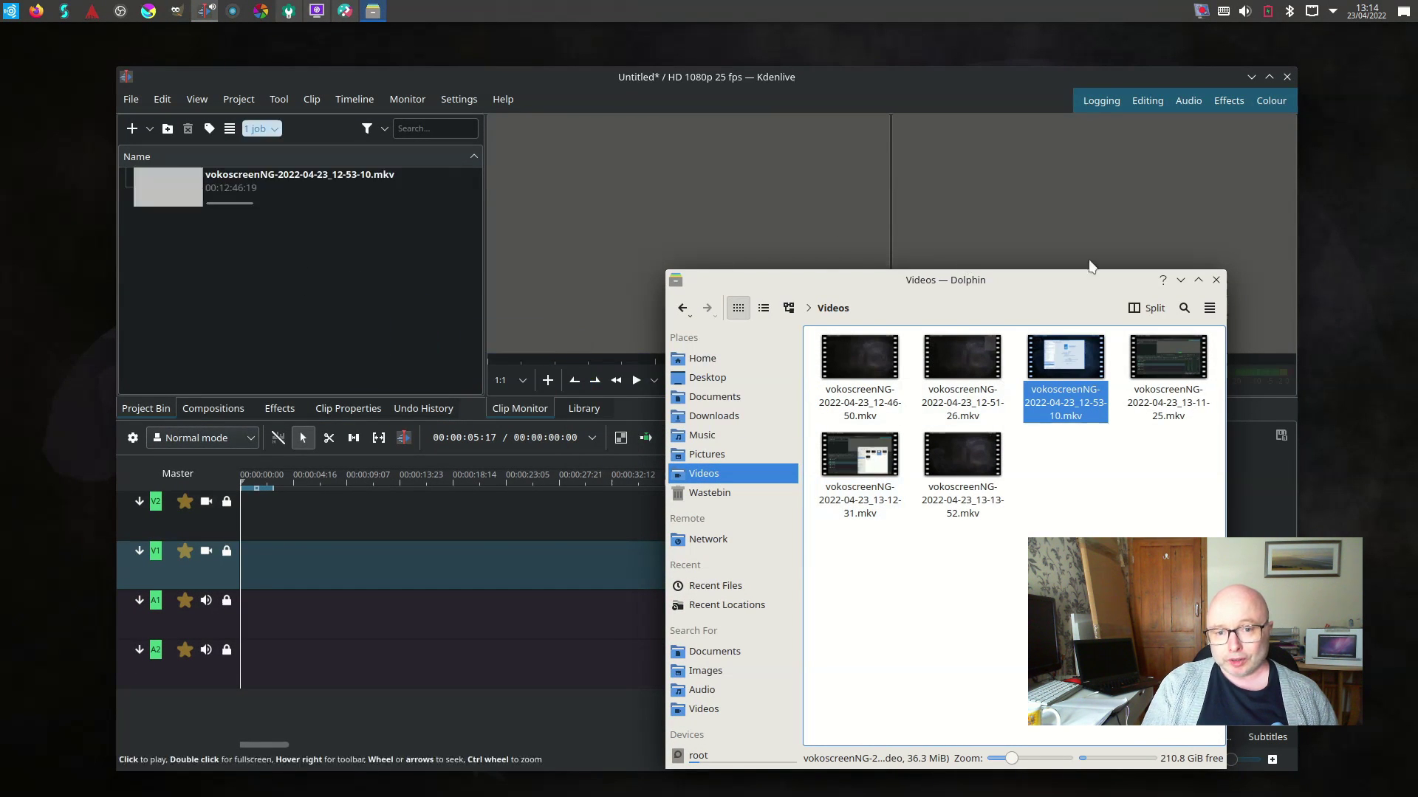
pyautogui.click(1180, 281)
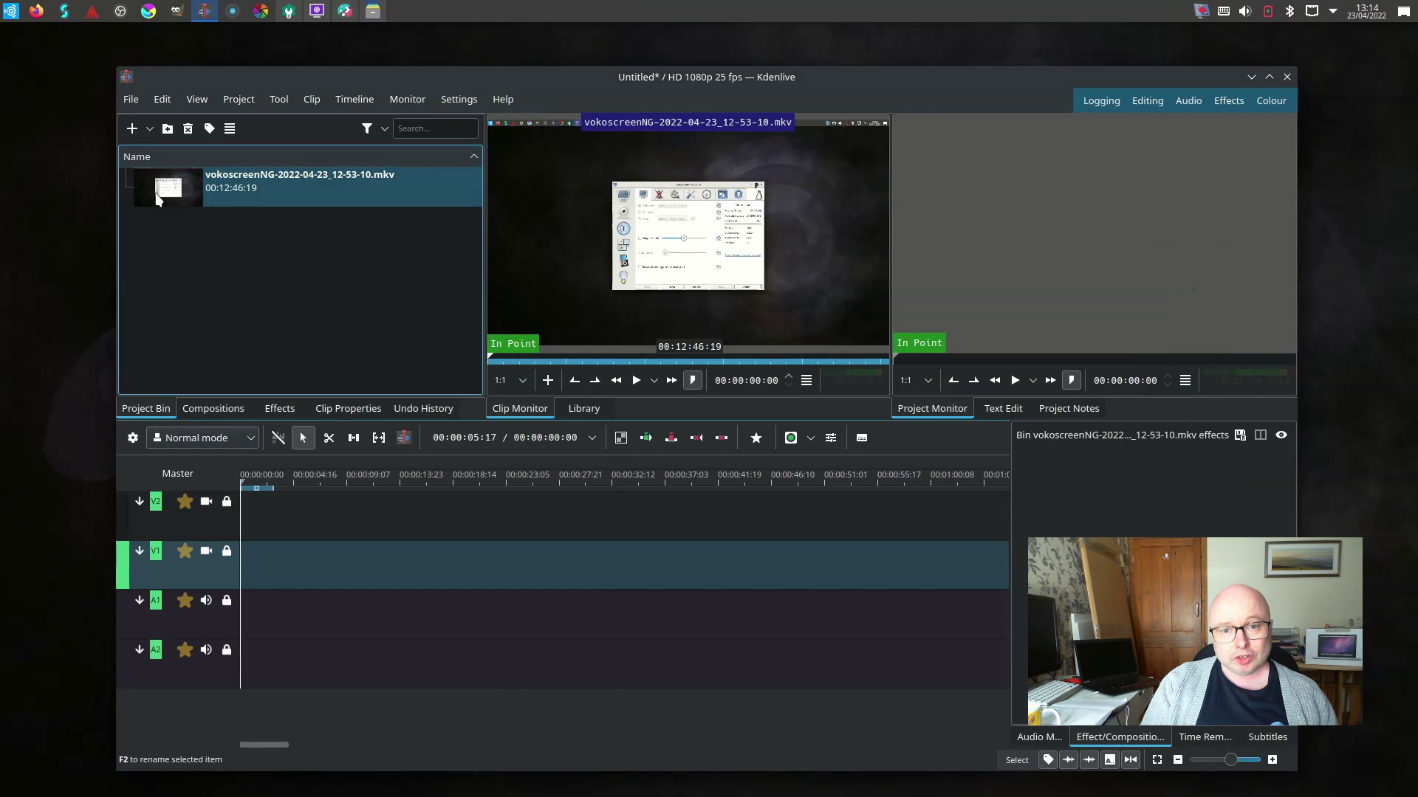
pyautogui.moveTo(173, 194); pyautogui.dragTo(234, 567)
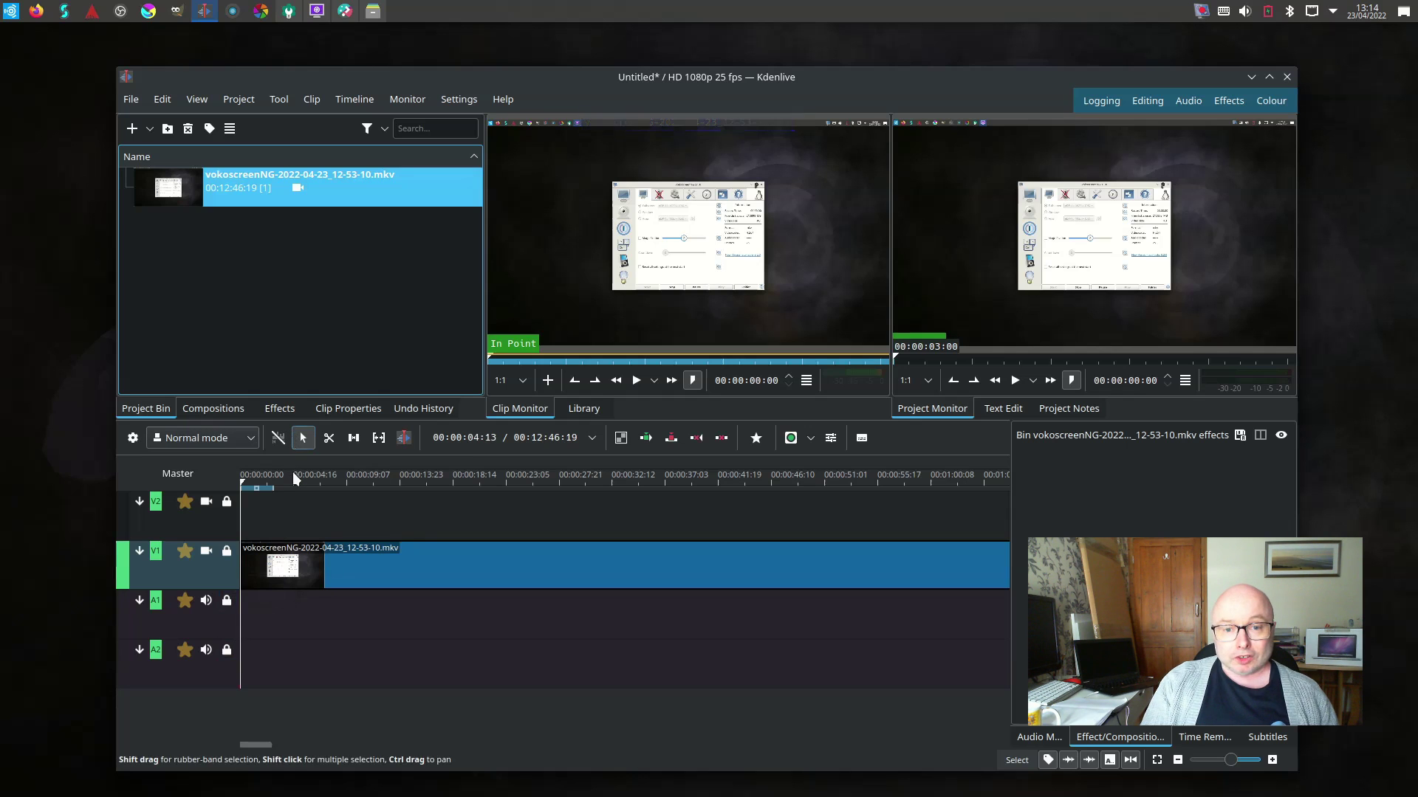
# - Preview several points of the clip on the timeline, leaving the playhead at 00:00:04:00
pyautogui.click(292, 480)
pyautogui.click(469, 482)
pyautogui.click(746, 480)
pyautogui.click(860, 482)
pyautogui.click(361, 480)
pyautogui.click(263, 480)
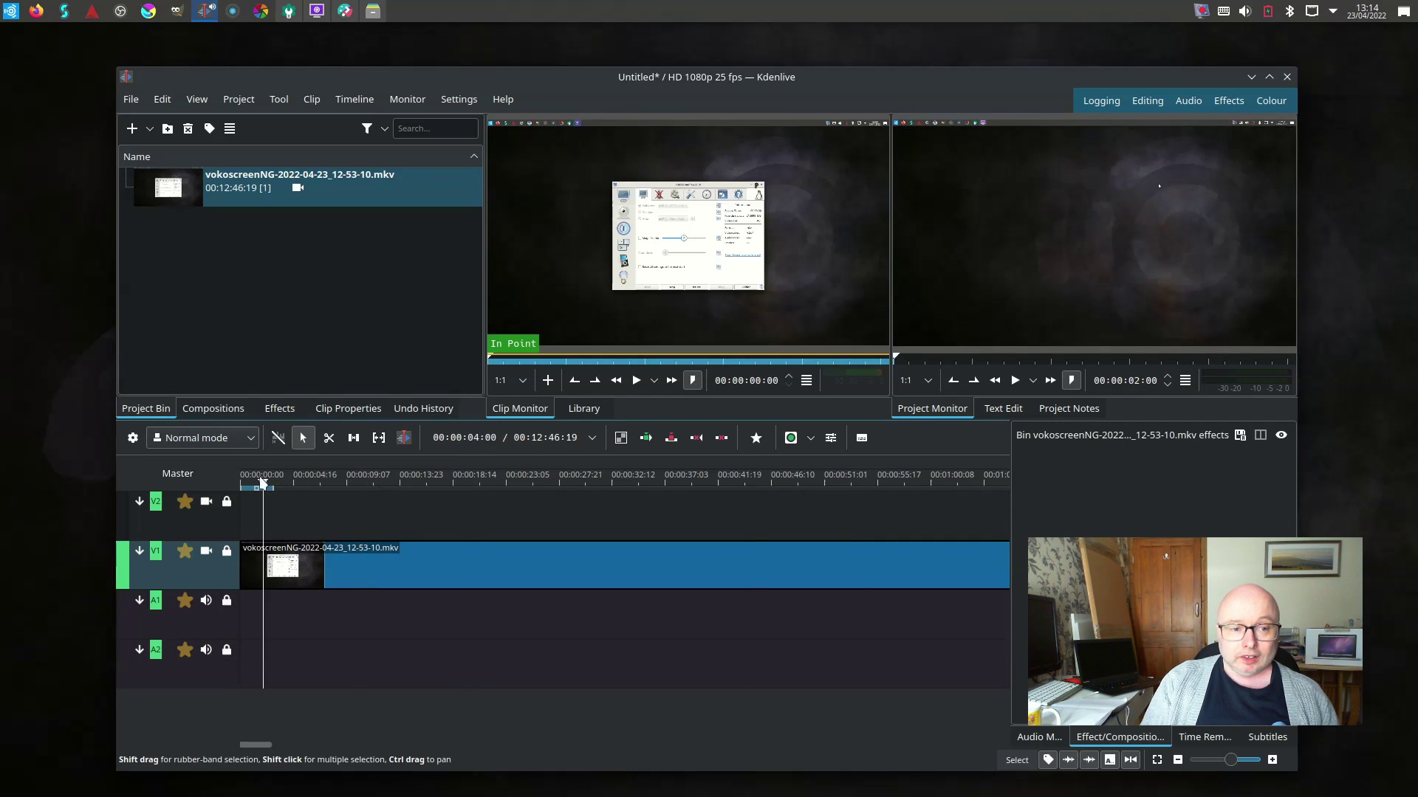
pyautogui.click(280, 409)
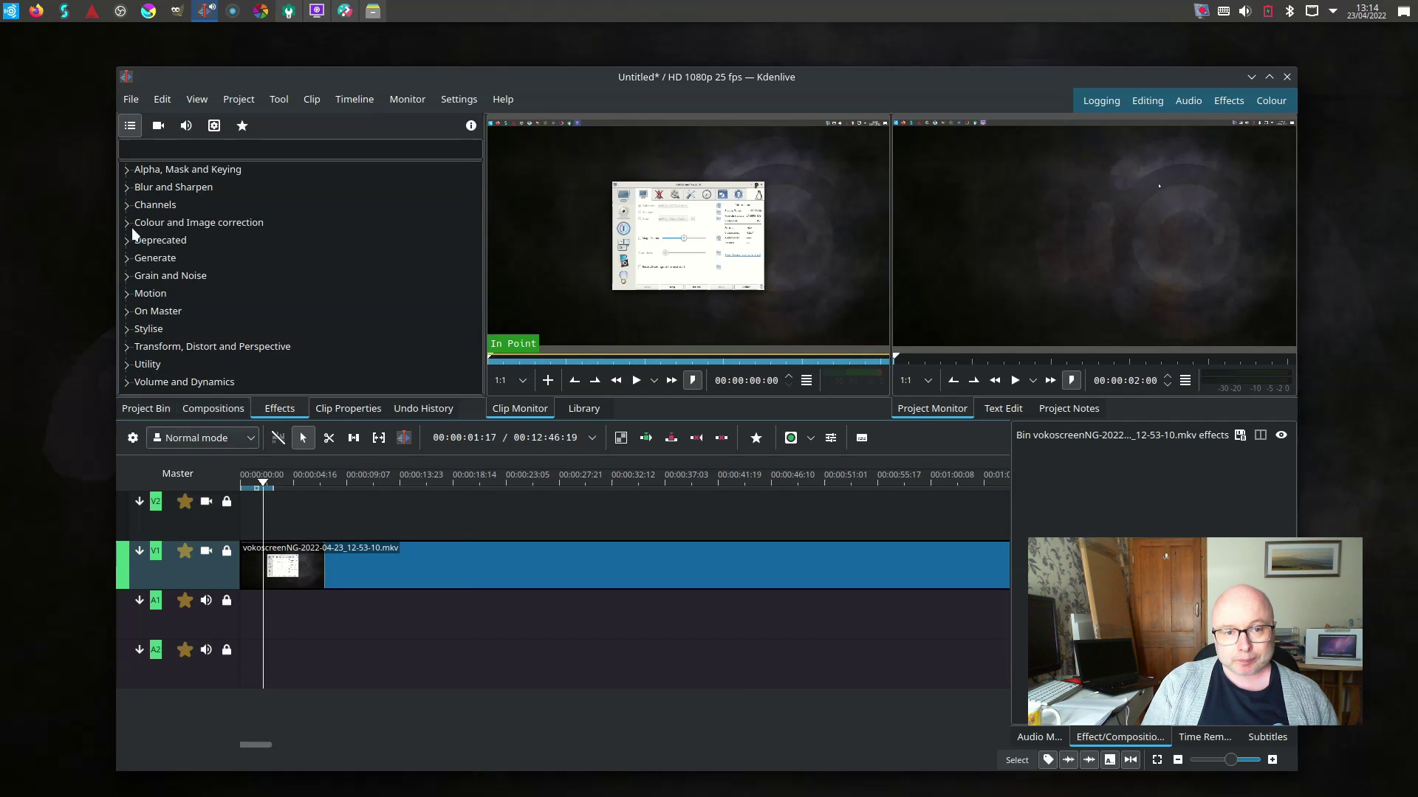
# - Drag Rotate (keyframable) from Transform, Distort and Perspective onto the V1 clip and check its options
pyautogui.click(145, 333)
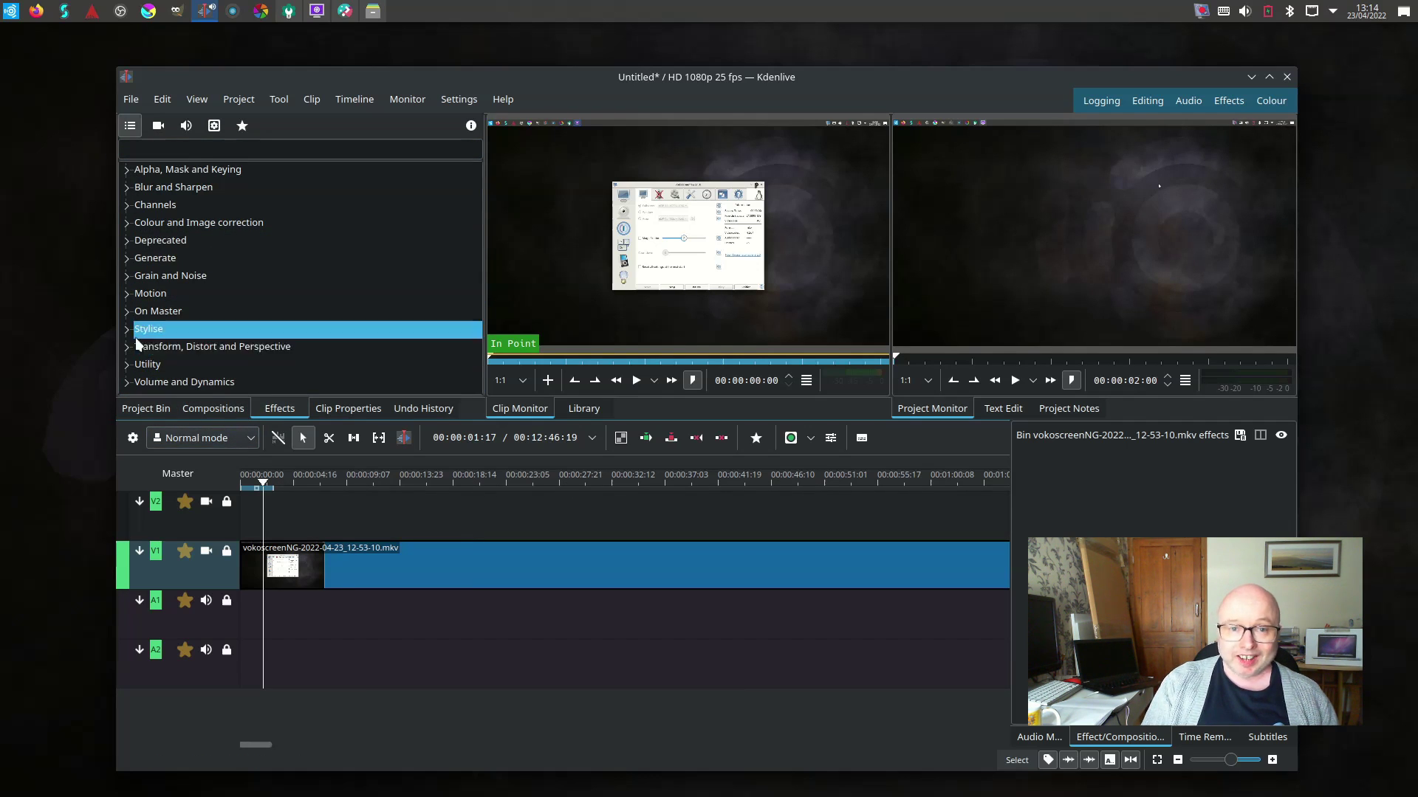
pyautogui.click(128, 346)
pyautogui.scroll(-3, 383, 354)
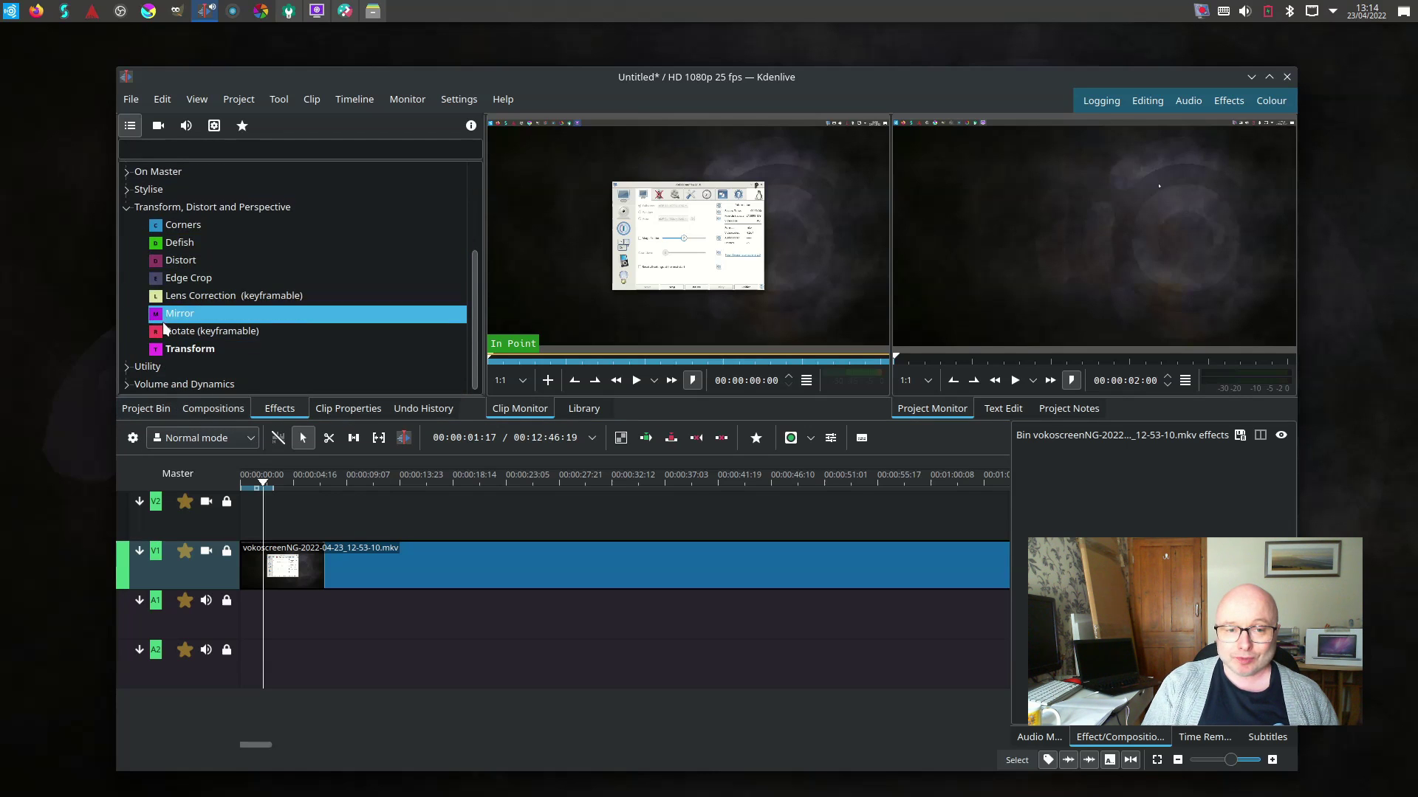
pyautogui.moveTo(163, 334); pyautogui.dragTo(304, 563)
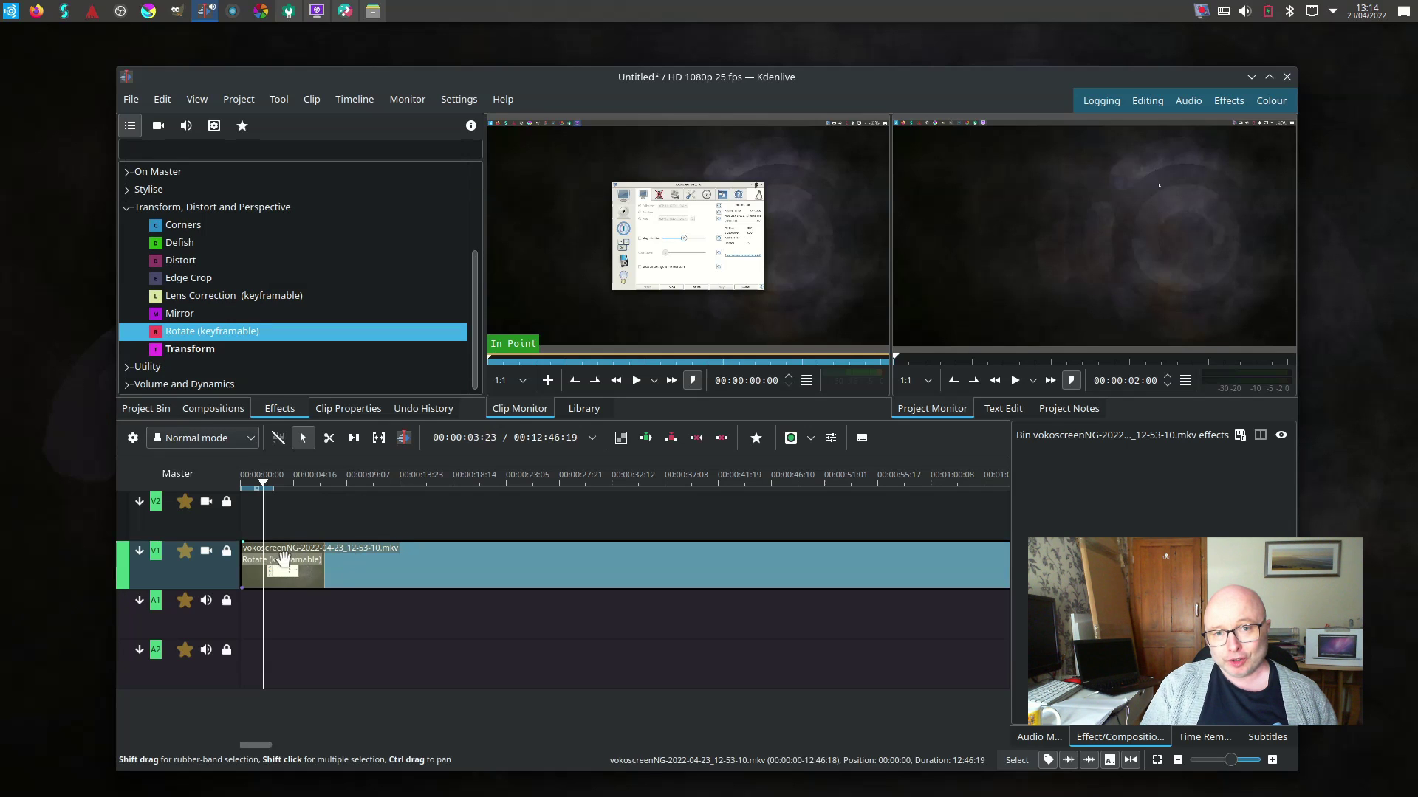
pyautogui.rightClick(286, 562)
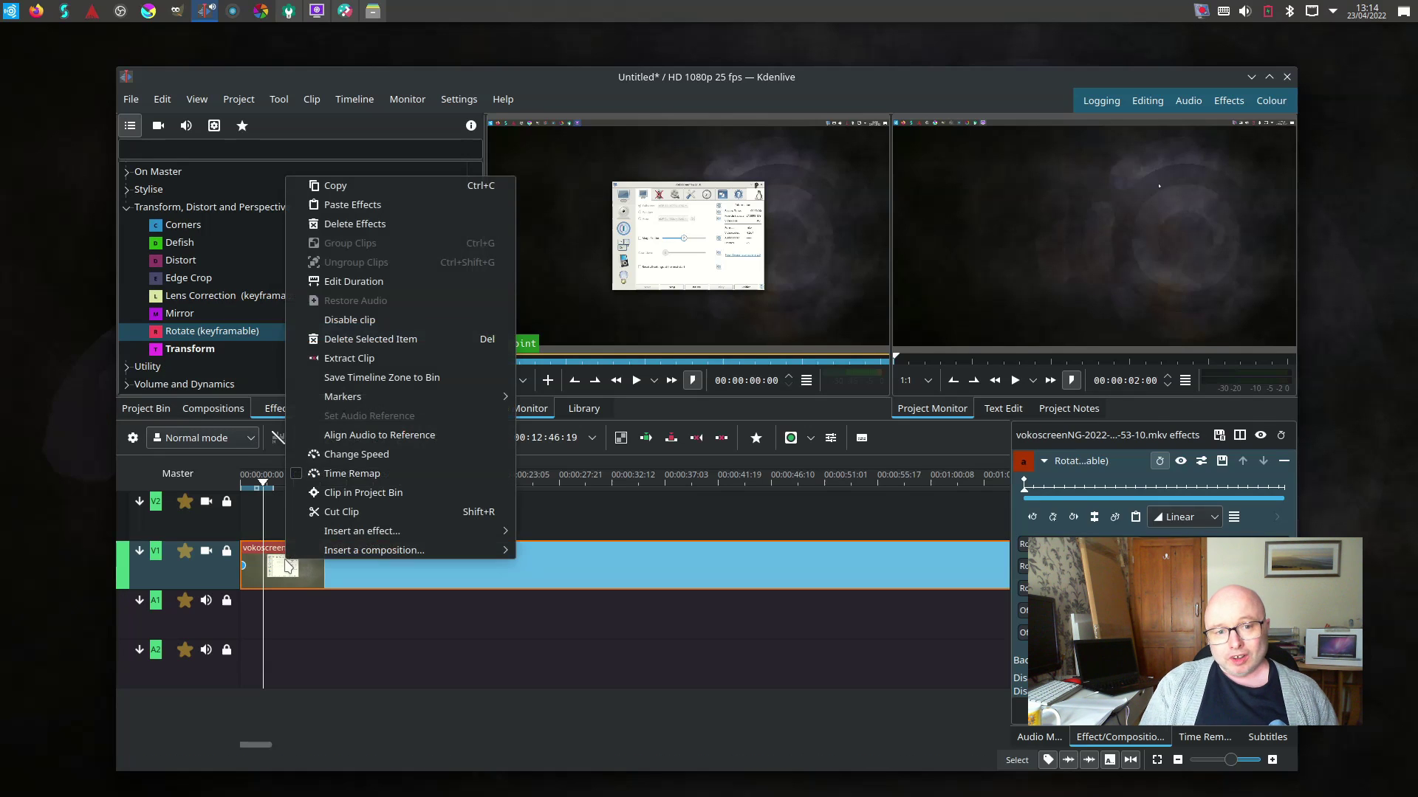
pyautogui.click(1103, 471)
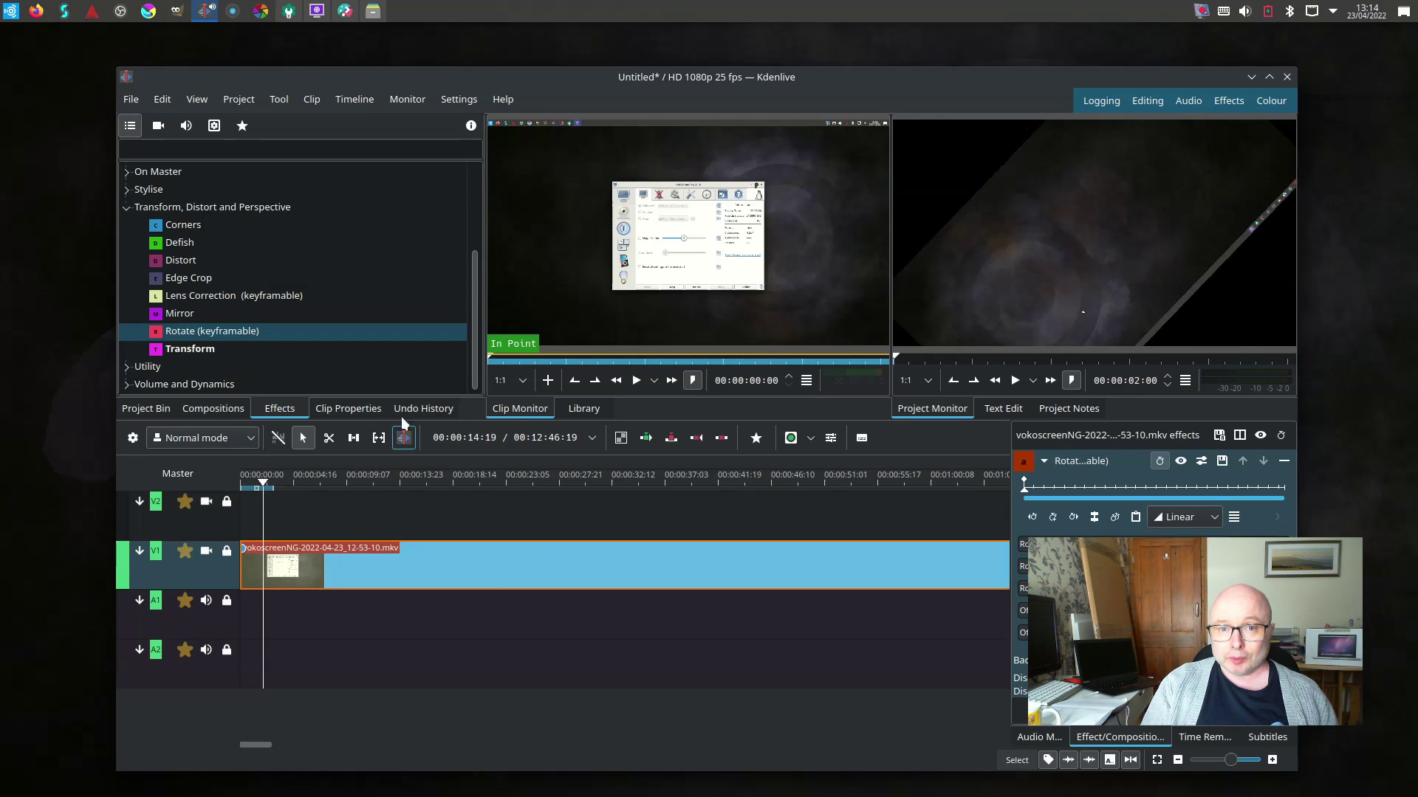
# - Play the rotated clip, pause it, and replay it from the start
pyautogui.click(1016, 380)
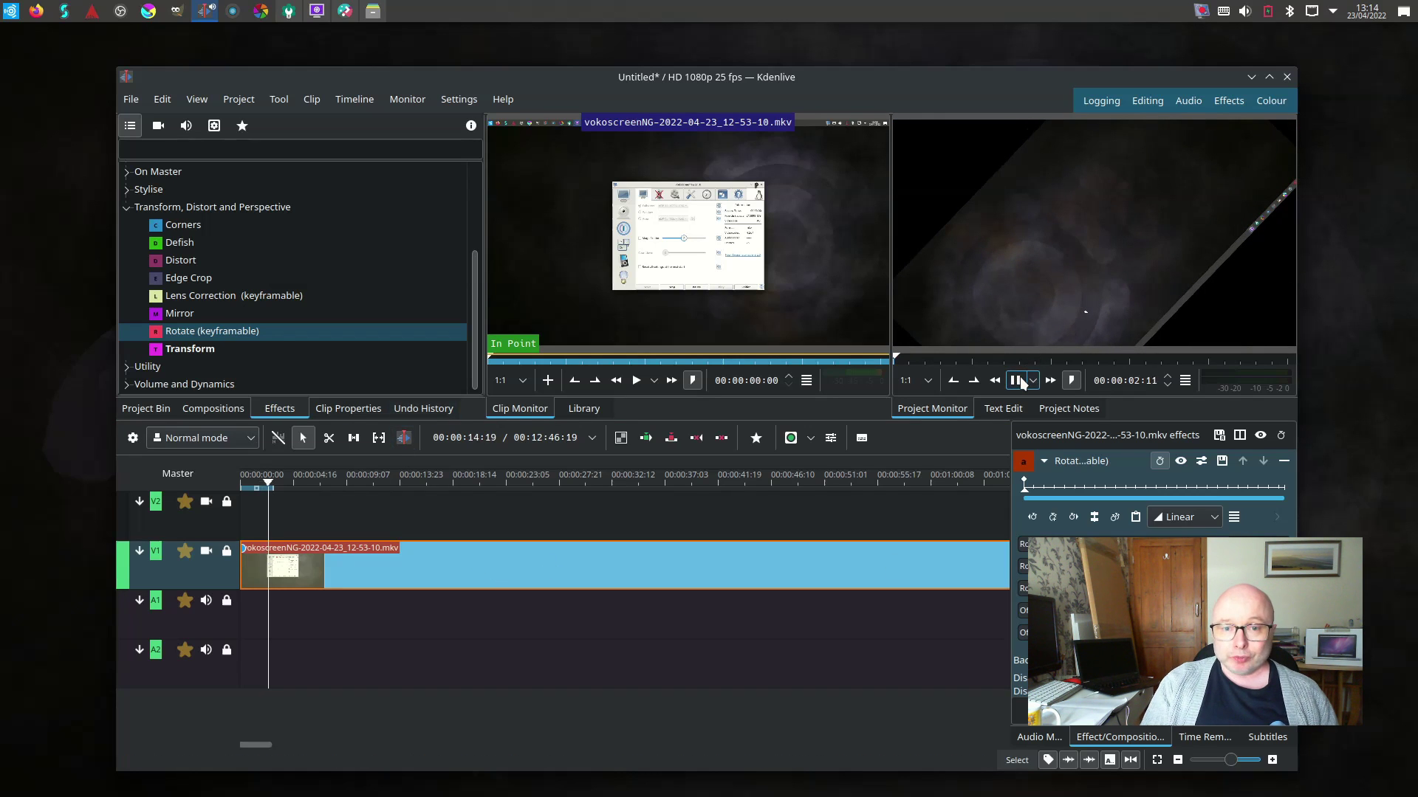
pyautogui.click(1018, 380)
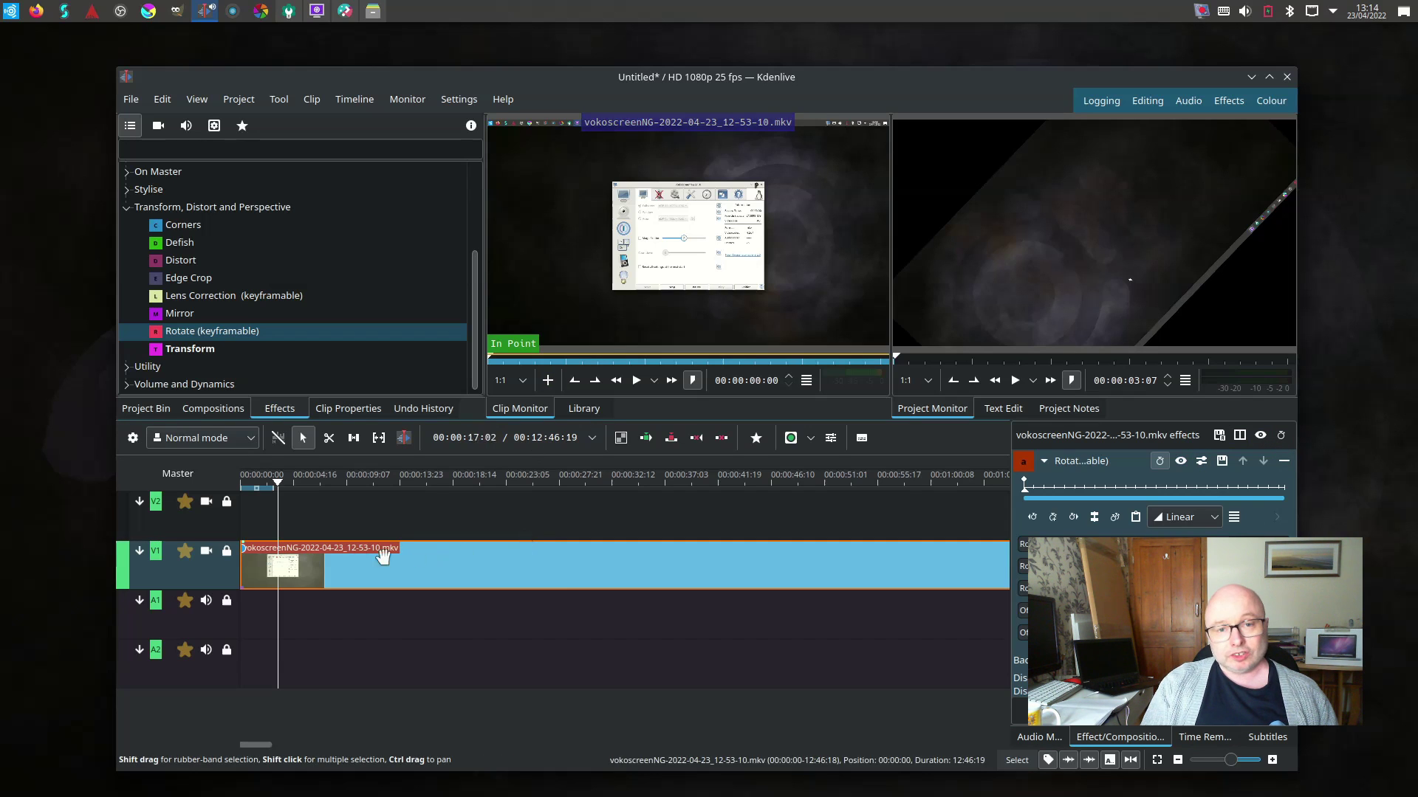
pyautogui.moveTo(279, 486); pyautogui.dragTo(242, 486)
pyautogui.click(1016, 381)
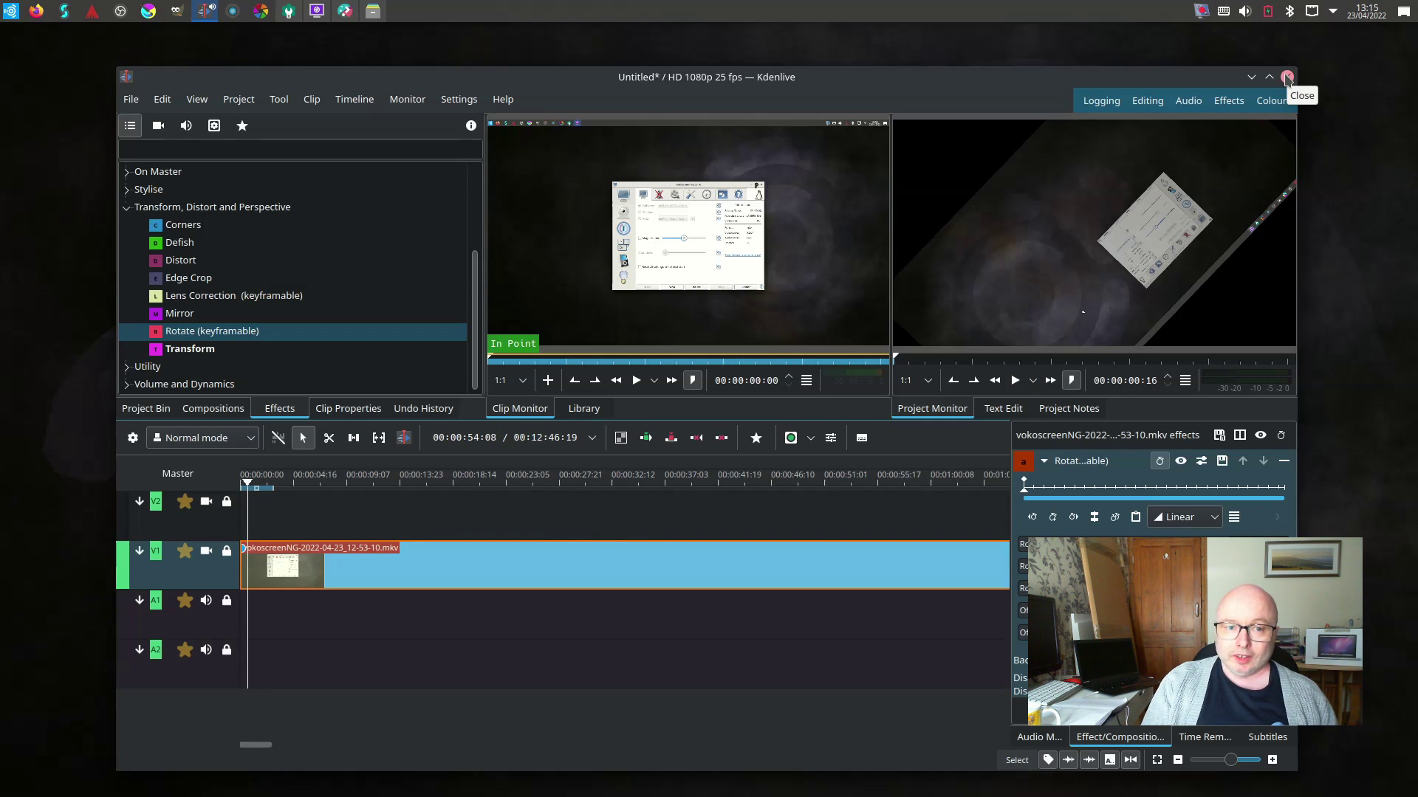
# - Jump the playhead to points around 55, 20 and 51 seconds to watch the rotation
pyautogui.click(869, 476)
pyautogui.click(642, 476)
pyautogui.click(427, 476)
pyautogui.click(826, 479)
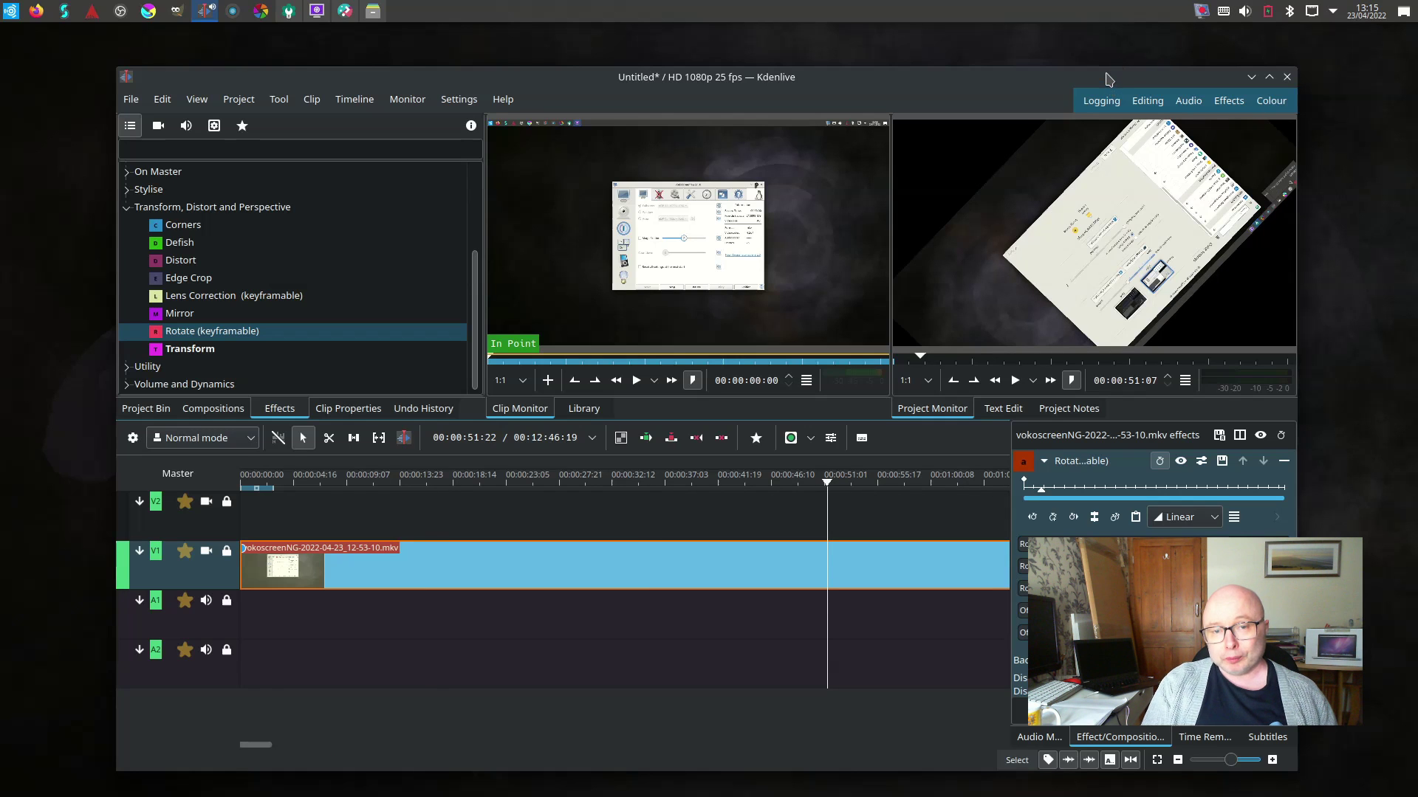
pyautogui.moveTo(1105, 77); pyautogui.dragTo(1051, 45)
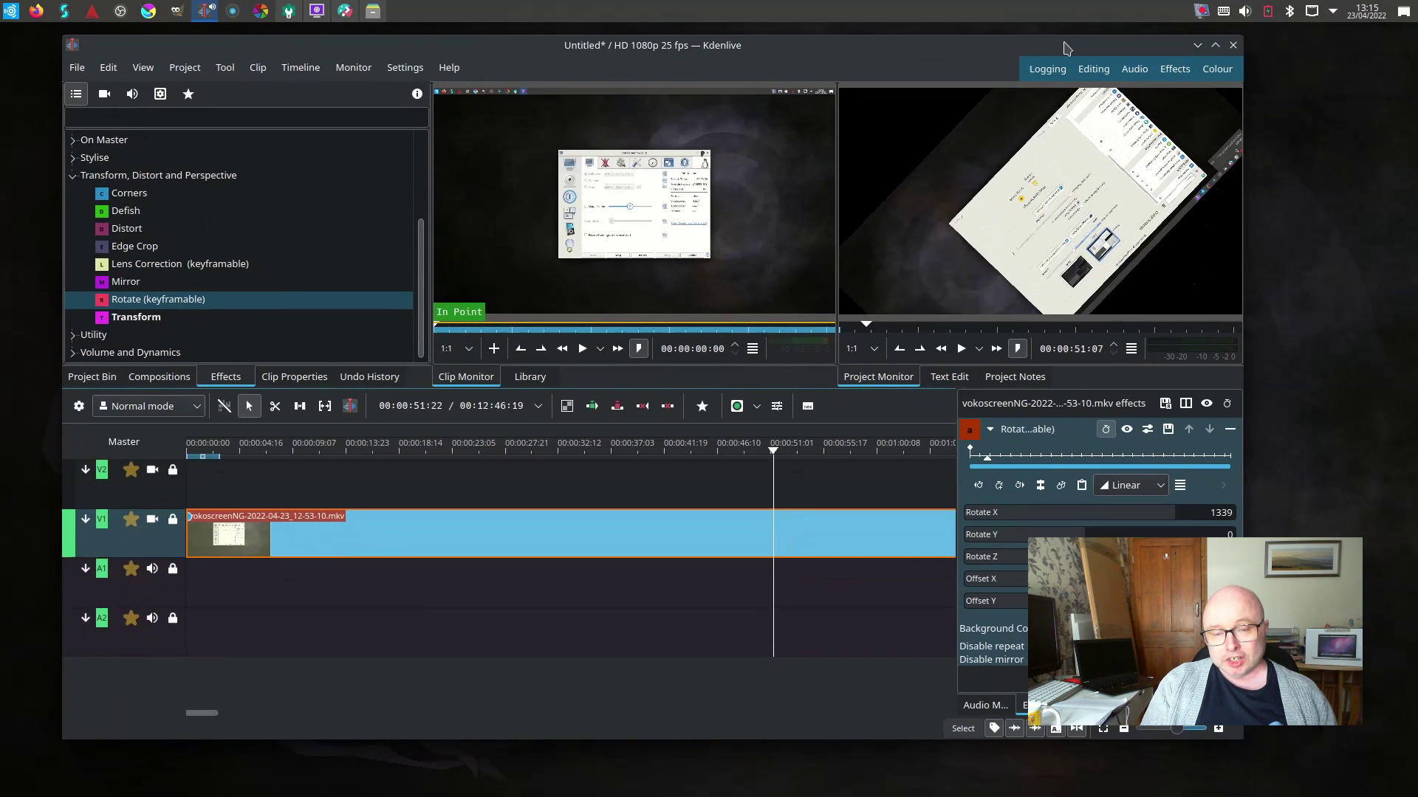
# - Launch Konsole, run inxi -Fxz, and move the terminal to the lower right
pyautogui.click(12, 10)
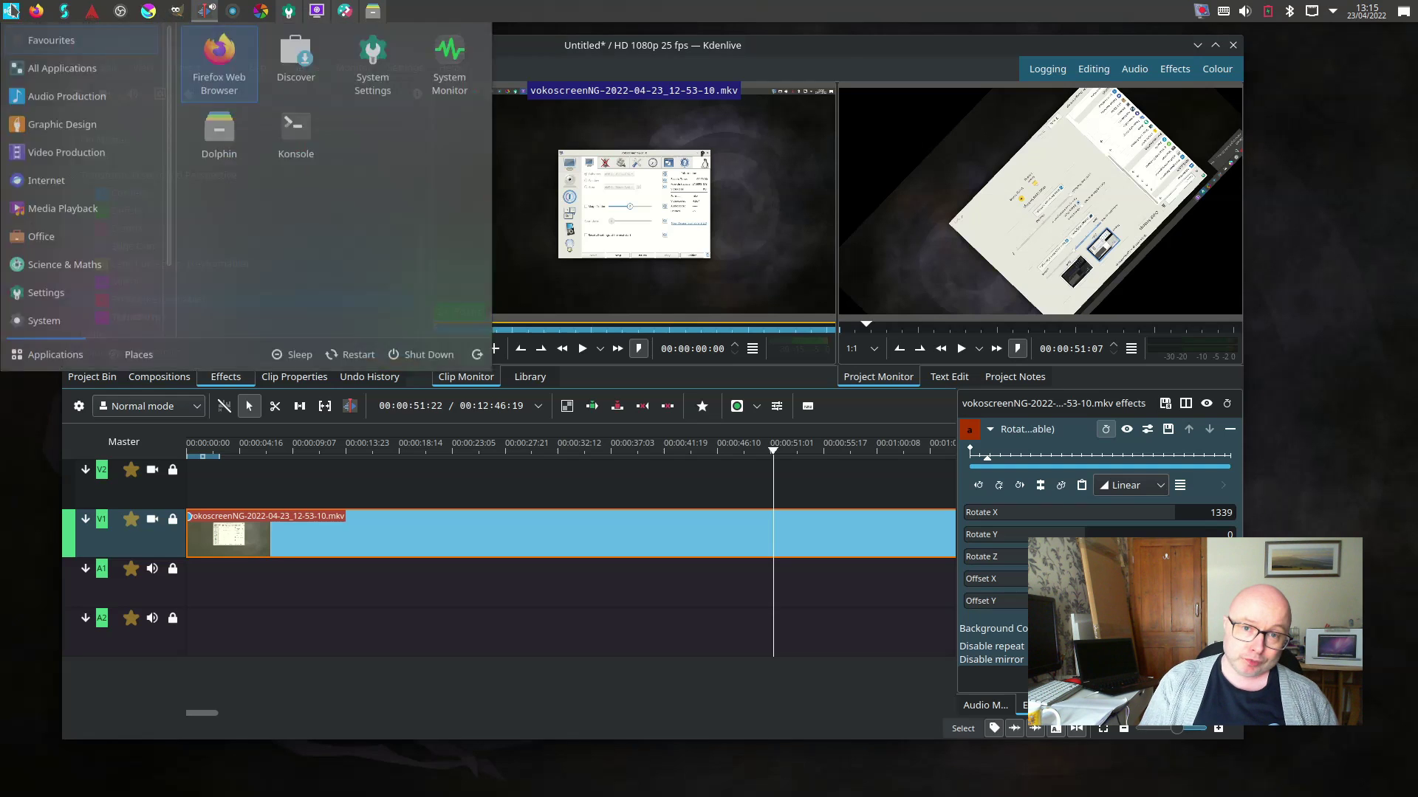
pyautogui.click(305, 161)
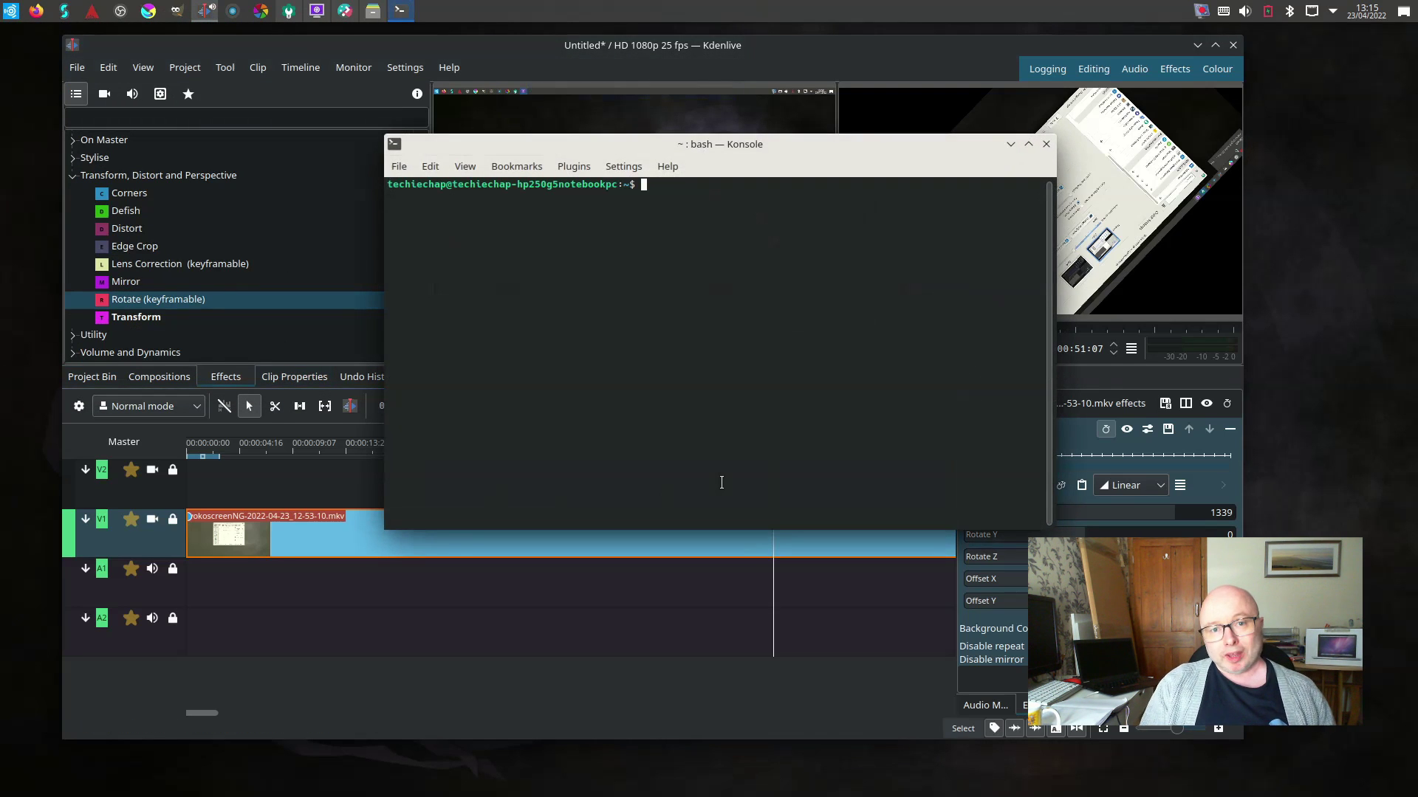
pyautogui.write('ini')
pyautogui.press('BackSpace')
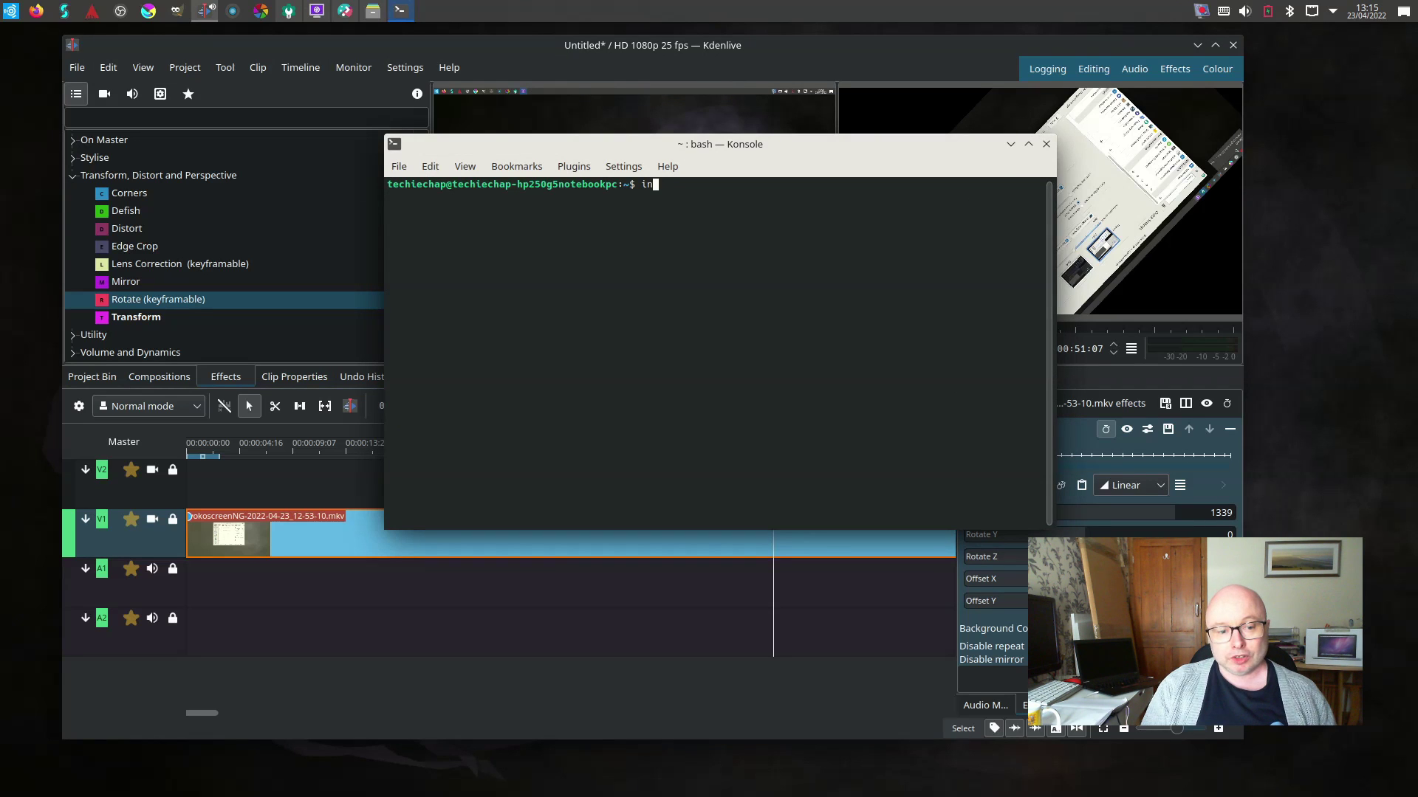
pyautogui.write('xi ')
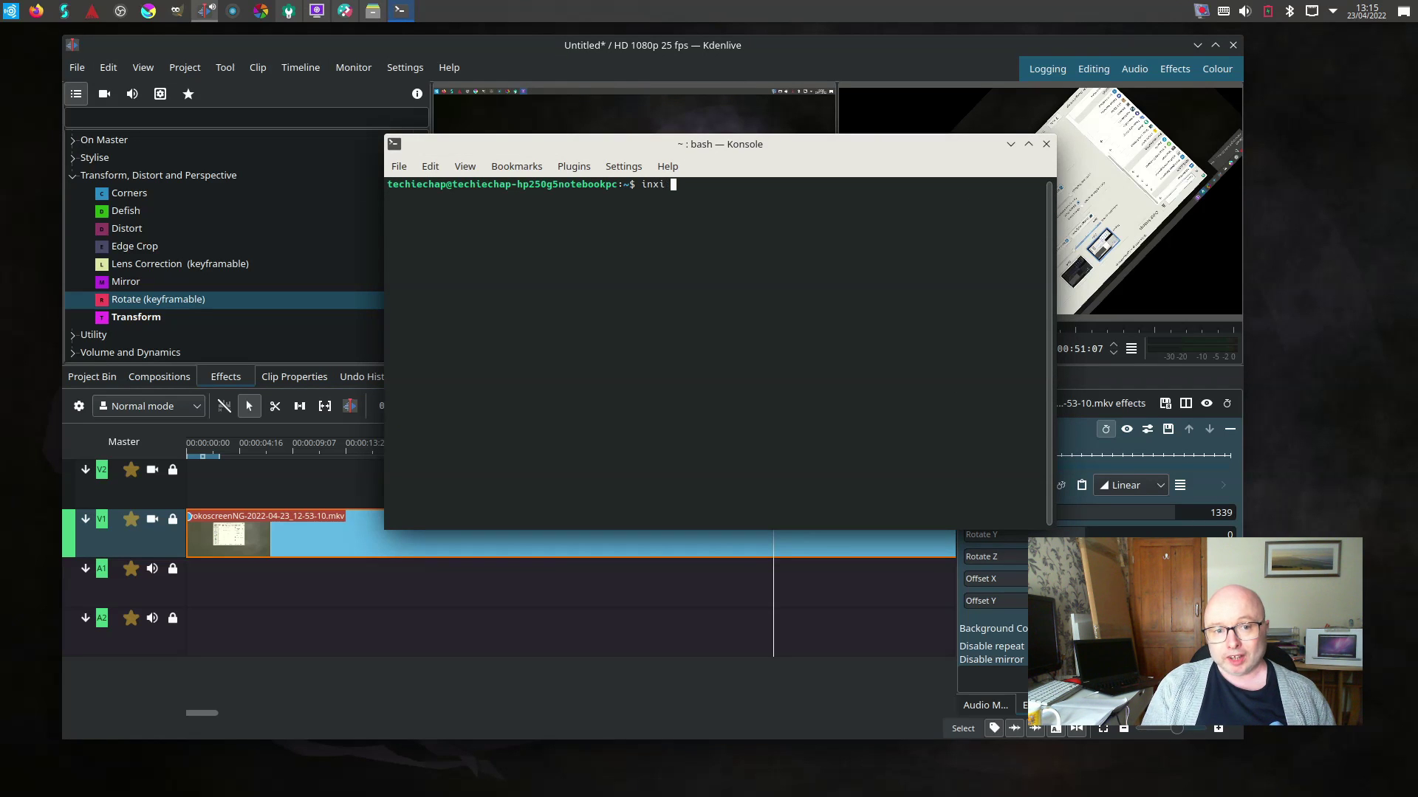
pyautogui.write('-Fxz')
pyautogui.press('Return')
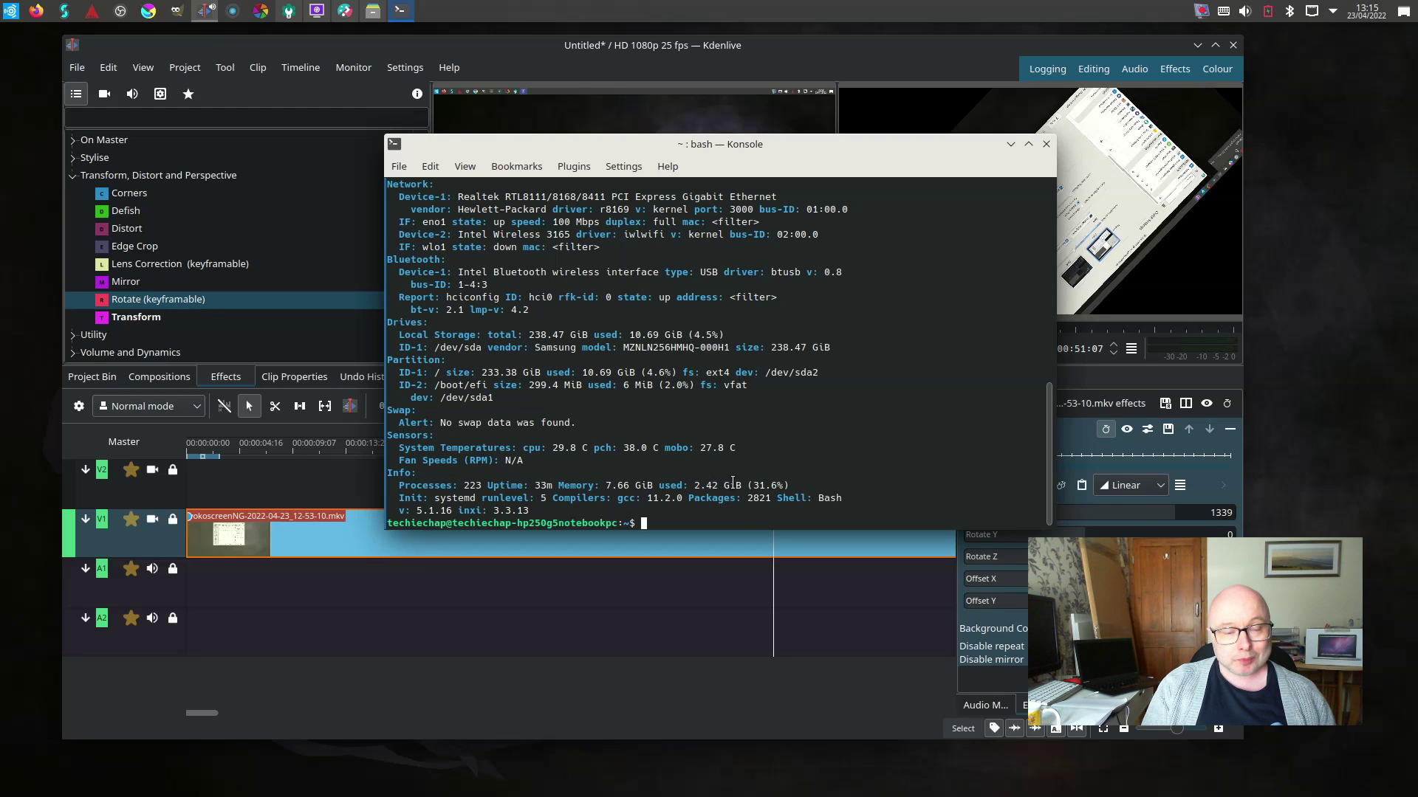
pyautogui.moveTo(720, 144); pyautogui.dragTo(1081, 327)
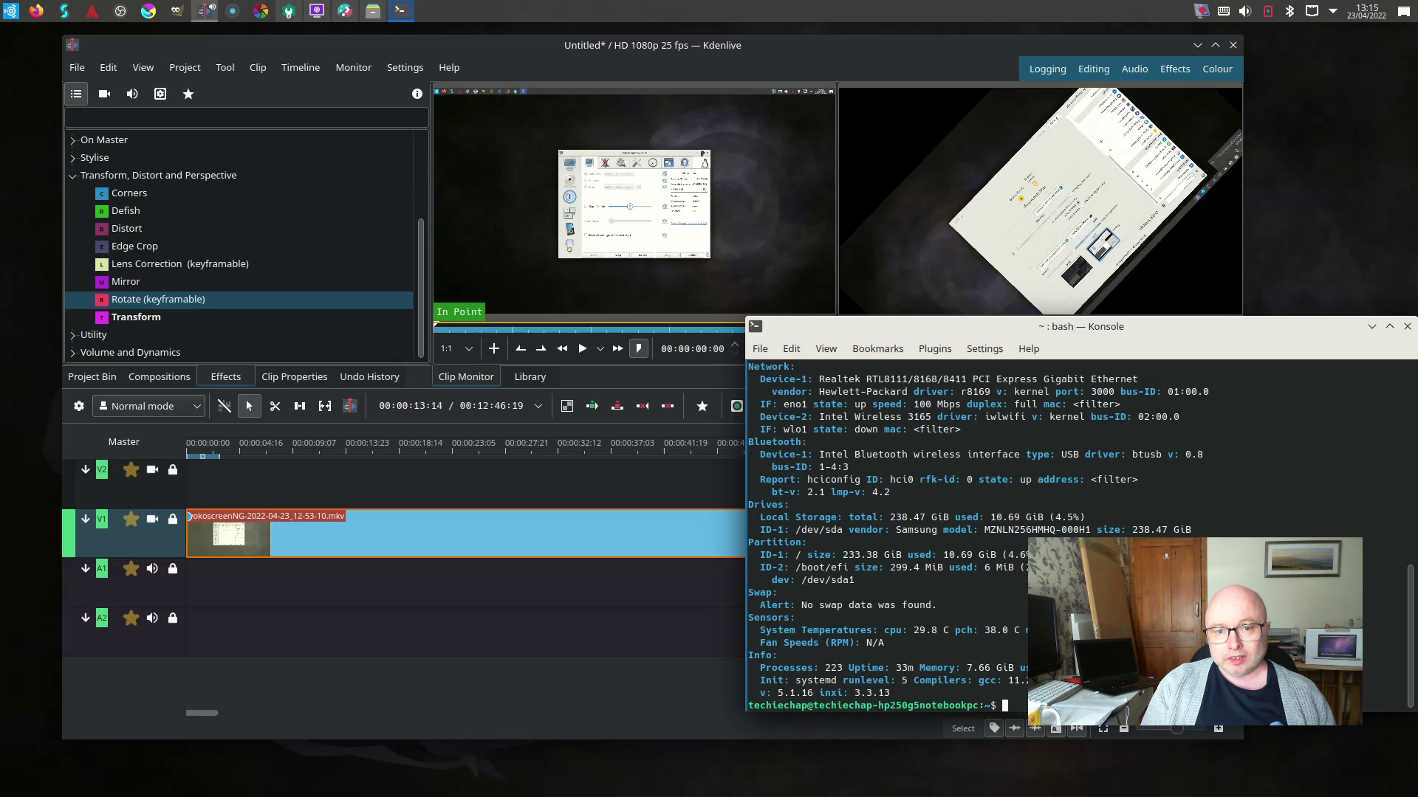
# - Launch System Monitor, place it at the lower right, and bring Kdenlive back in front
pyautogui.click(11, 11)
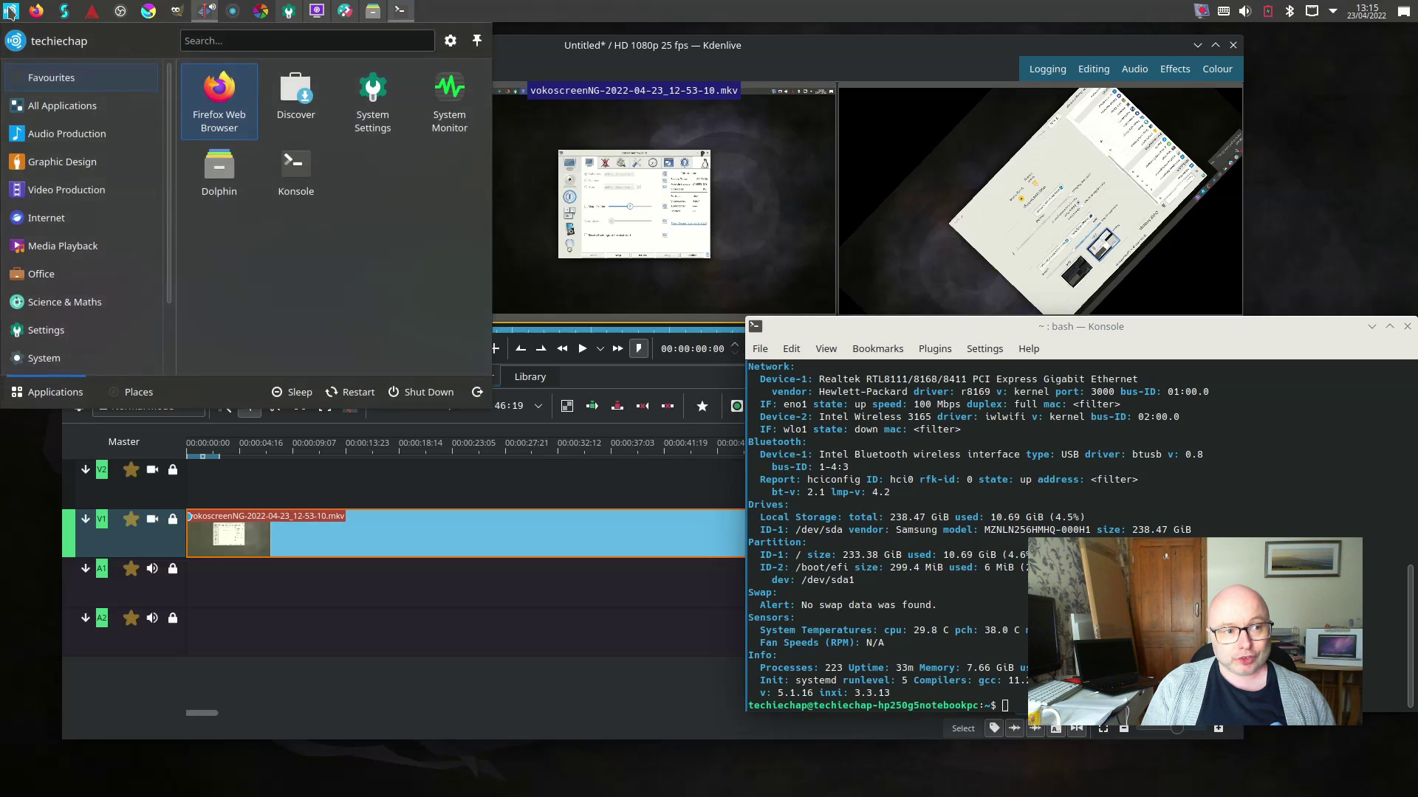
pyautogui.click(450, 92)
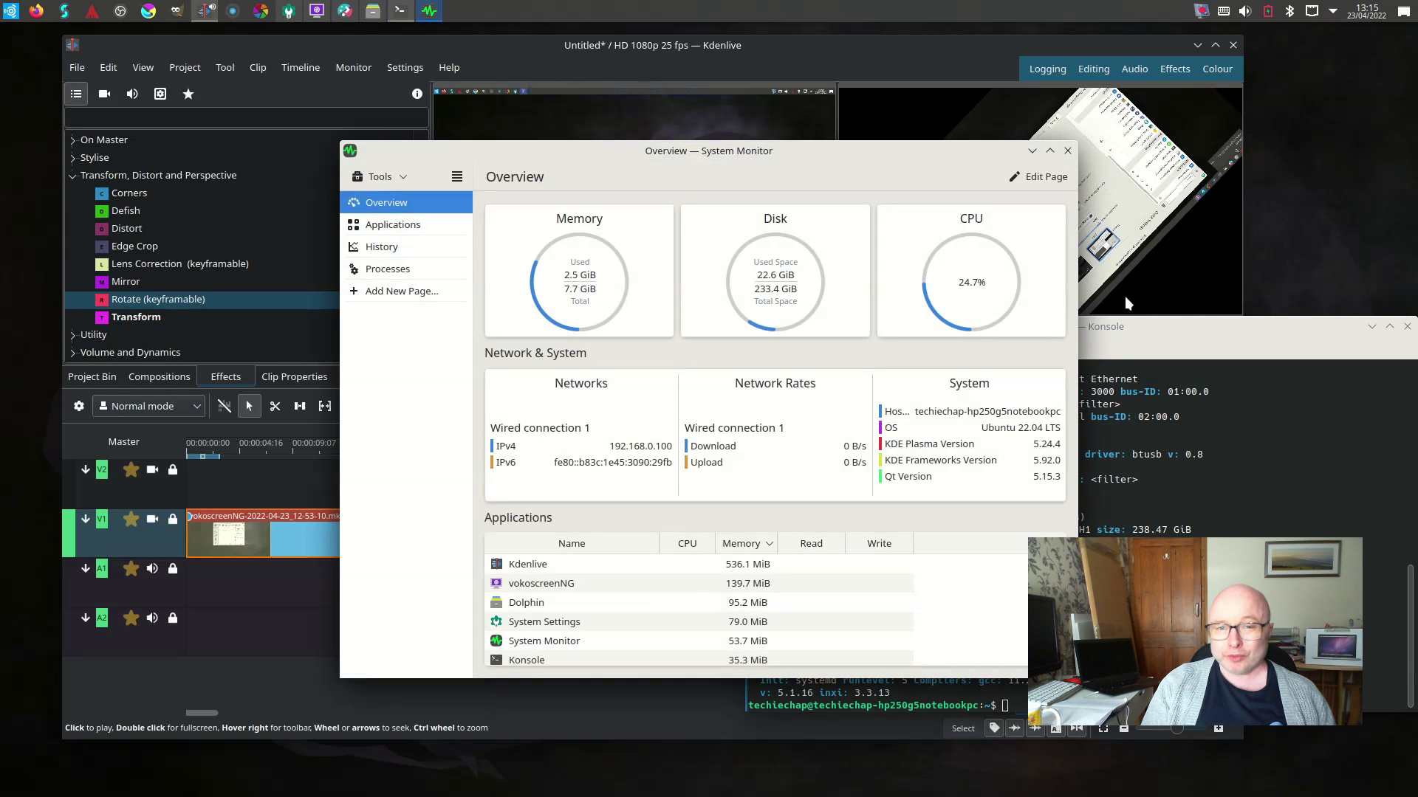
pyautogui.moveTo(829, 154); pyautogui.dragTo(1093, 193)
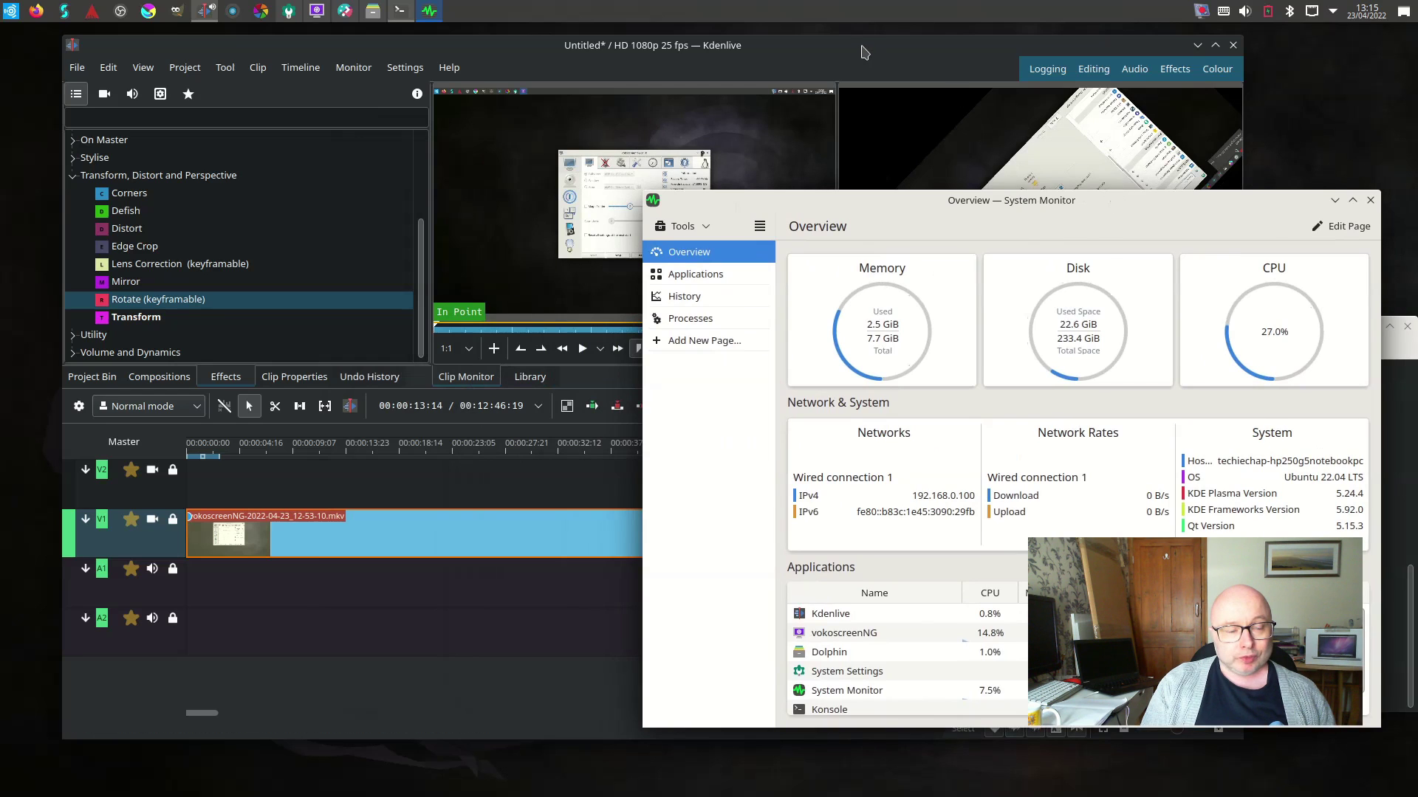
pyautogui.moveTo(850, 45); pyautogui.dragTo(772, 32)
# - Scrub the rotated clip past 00:00:03:00 with Kdenlive narrowed, then bring Konsole forward
pyautogui.click(867, 304)
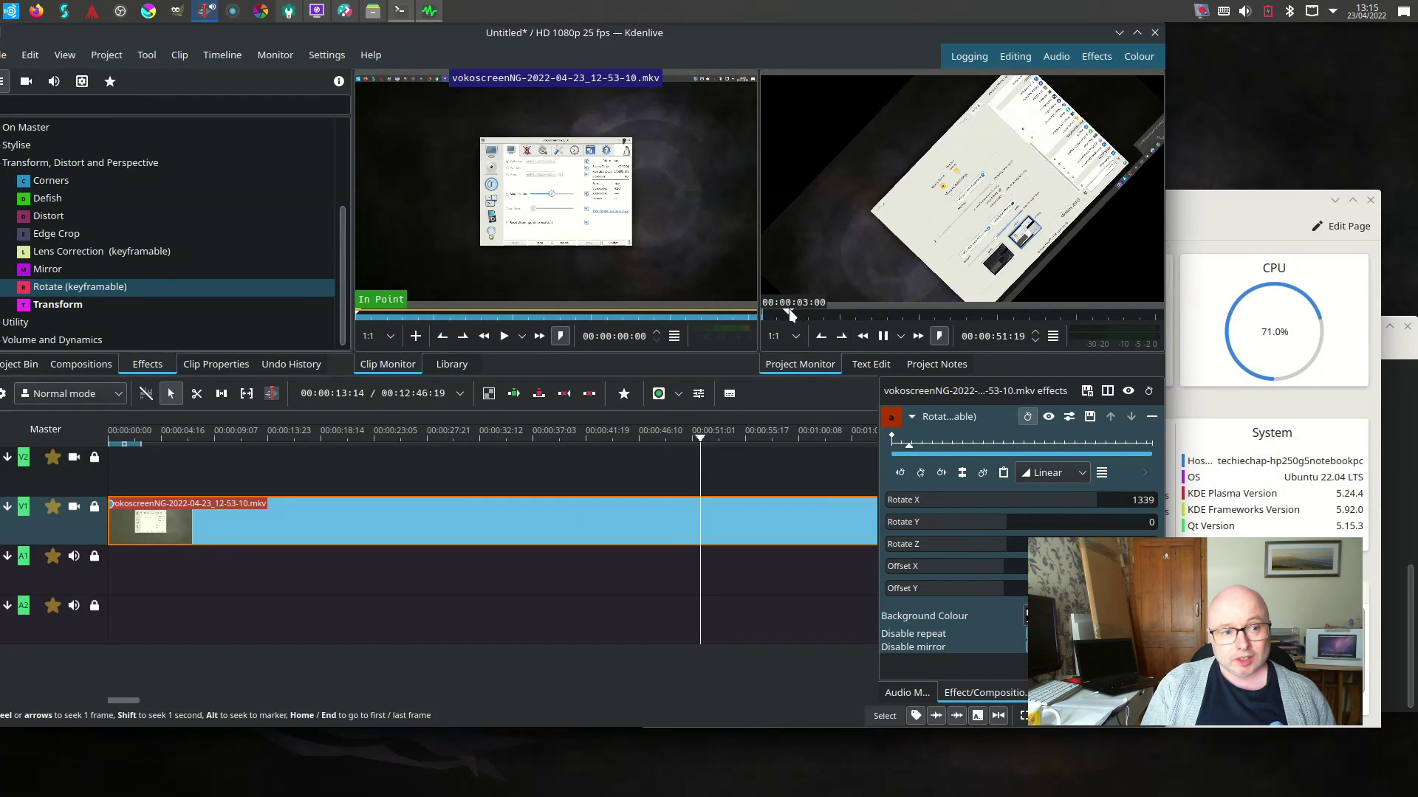
pyautogui.moveTo(788, 309)
pyautogui.mouseDown()
pyautogui.moveTo(866, 308)
pyautogui.moveTo(782, 310)
pyautogui.mouseUp()
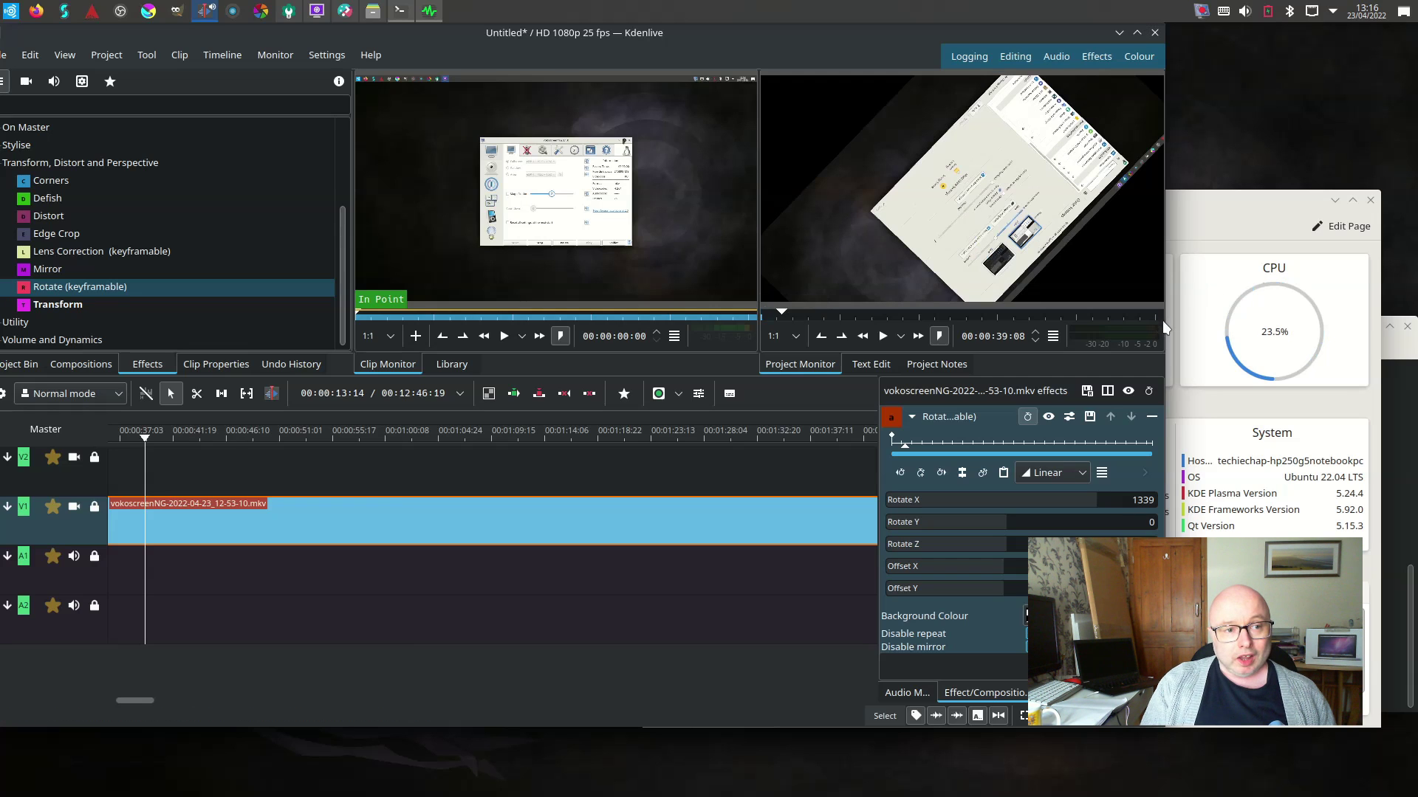
pyautogui.moveTo(1162, 391); pyautogui.dragTo(848, 397)
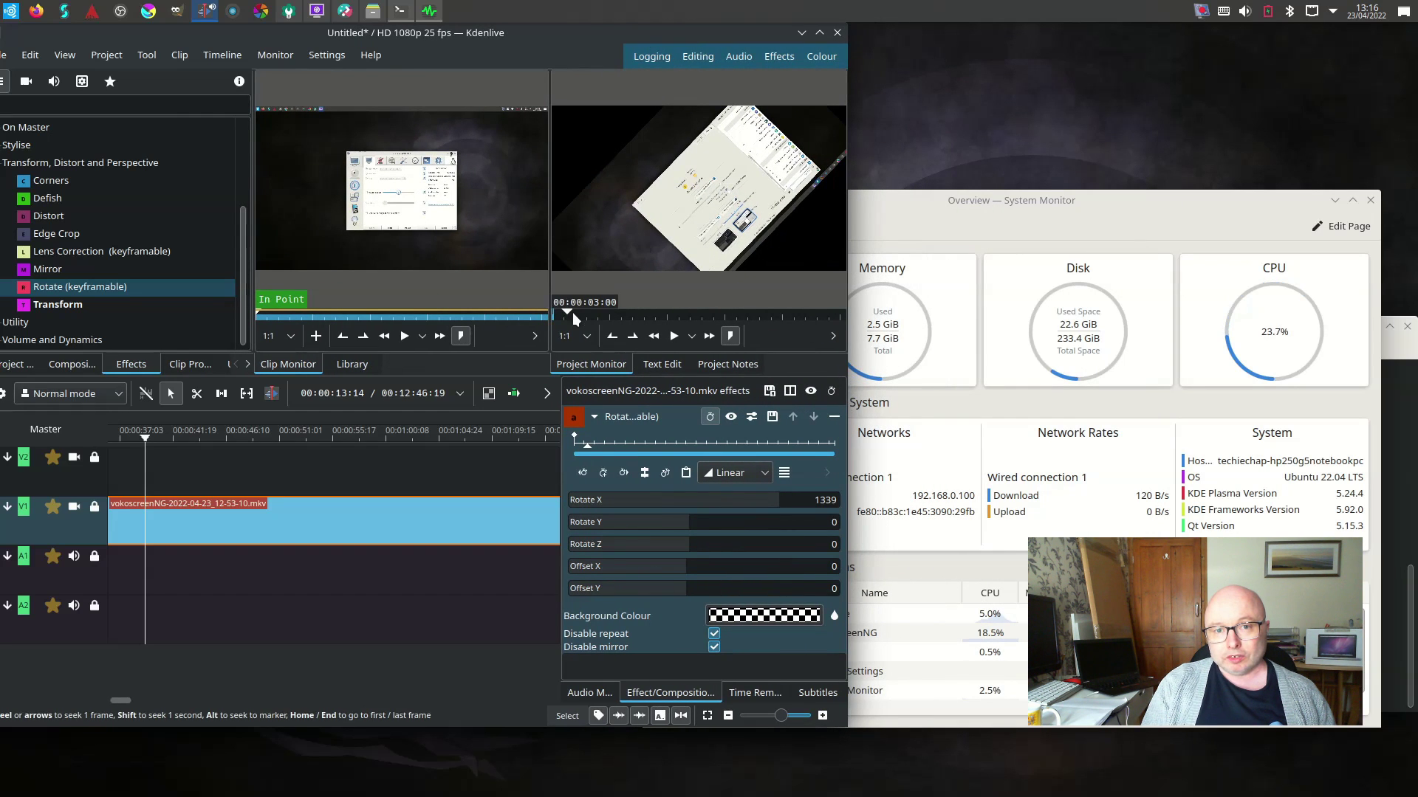
pyautogui.moveTo(573, 312)
pyautogui.mouseDown()
pyautogui.moveTo(649, 313)
pyautogui.moveTo(600, 320)
pyautogui.mouseUp()
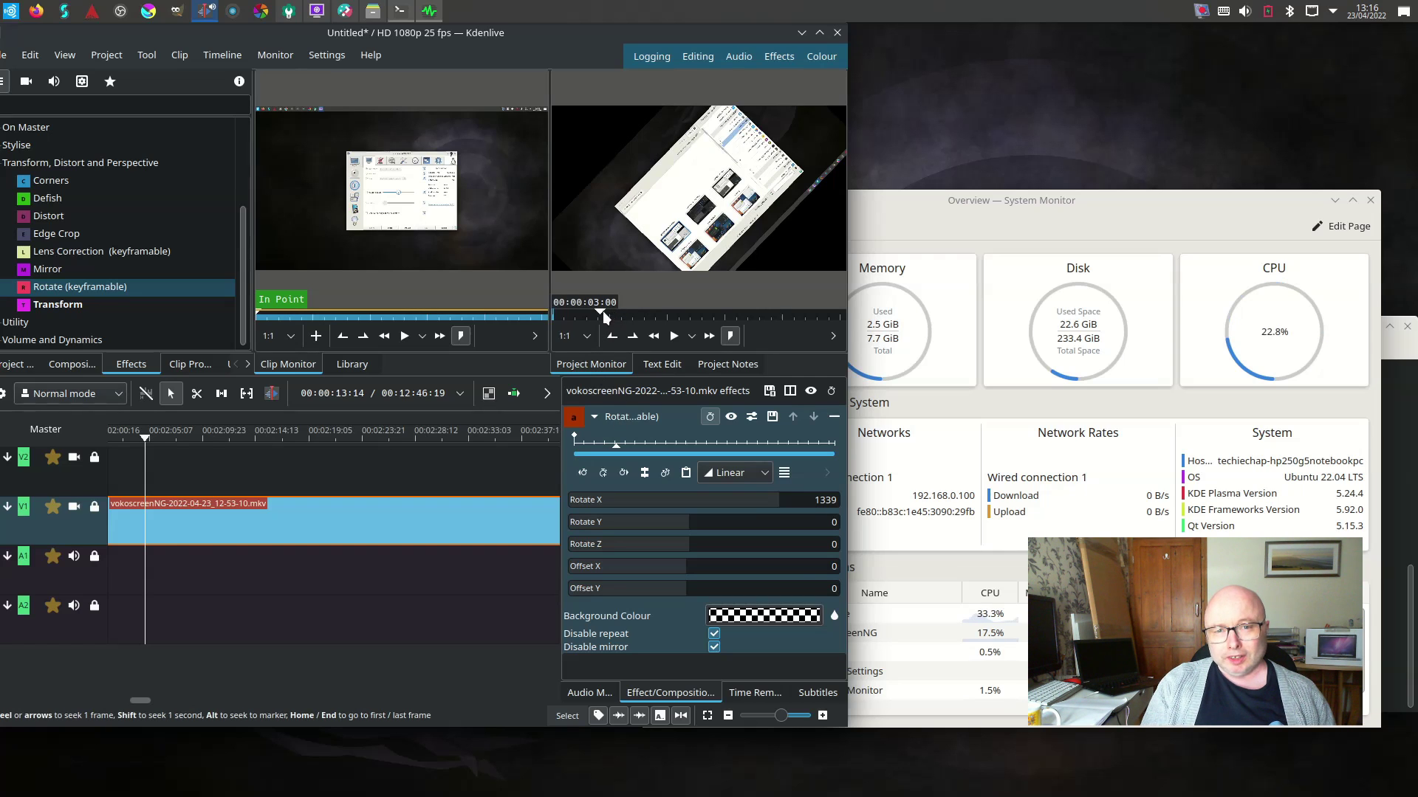
pyautogui.moveTo(602, 312)
pyautogui.mouseDown()
pyautogui.moveTo(677, 308)
pyautogui.moveTo(627, 313)
pyautogui.mouseUp()
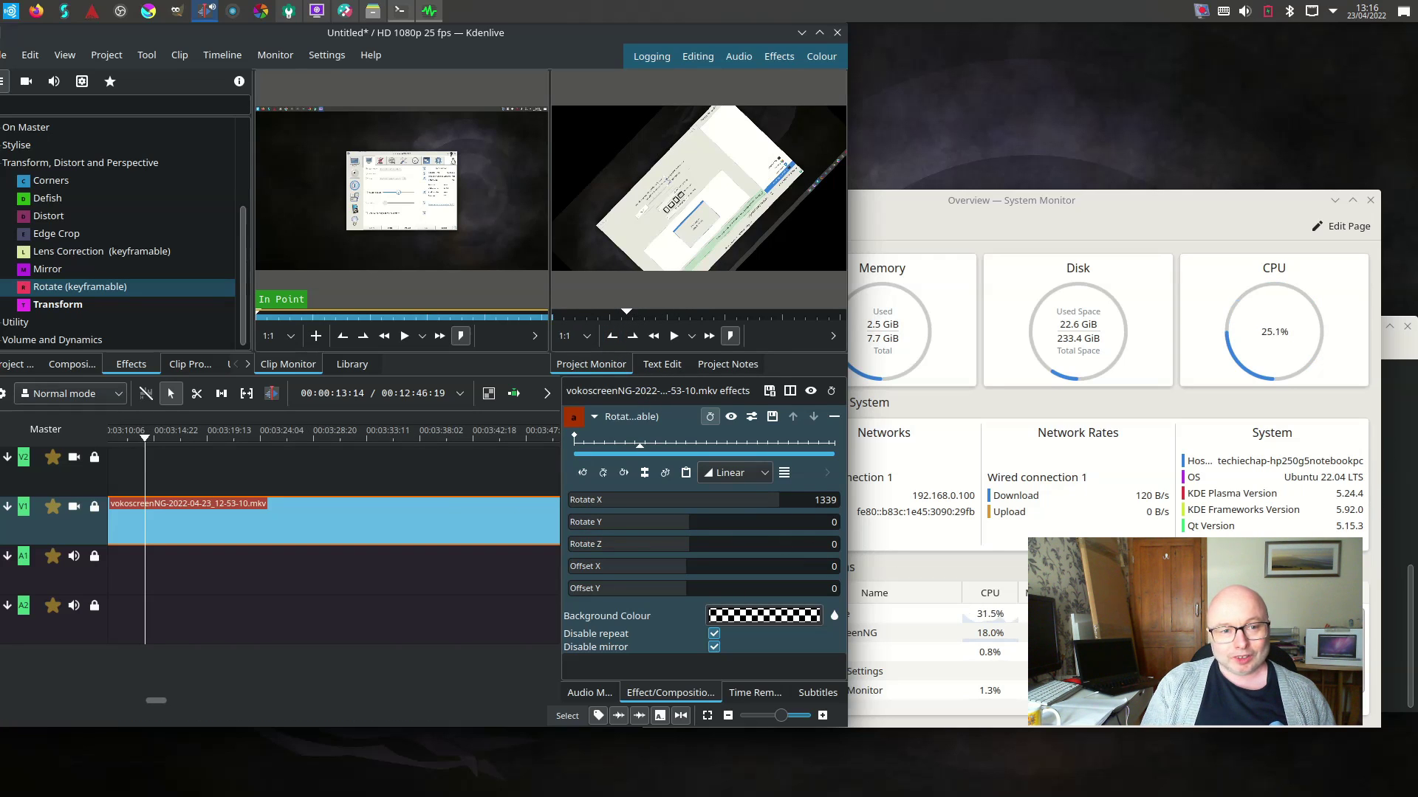
pyautogui.hotkey('alt', 'Tab')
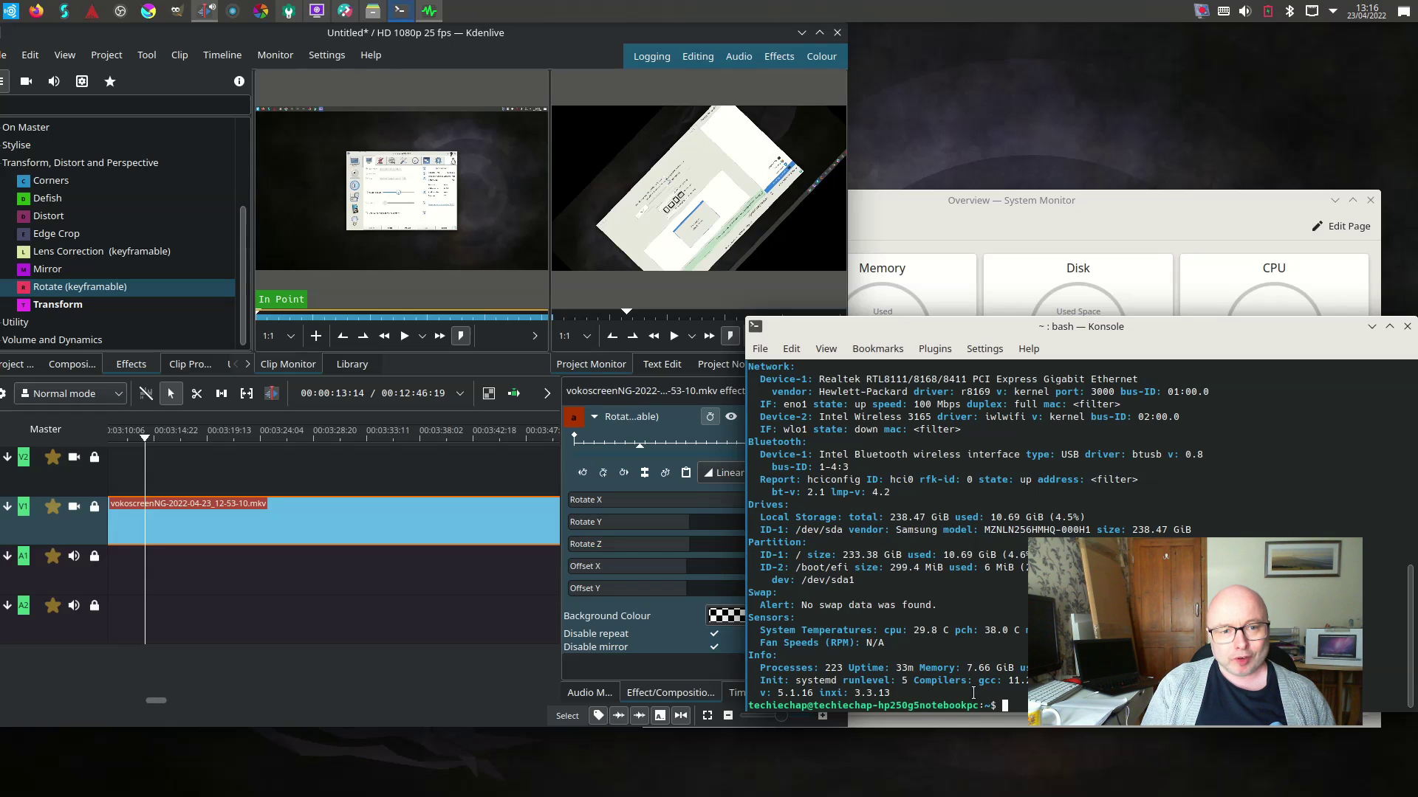
# - Nudge the Konsole inxi window slightly to the left
pyautogui.moveTo(1232, 333); pyautogui.dragTo(1203, 334)
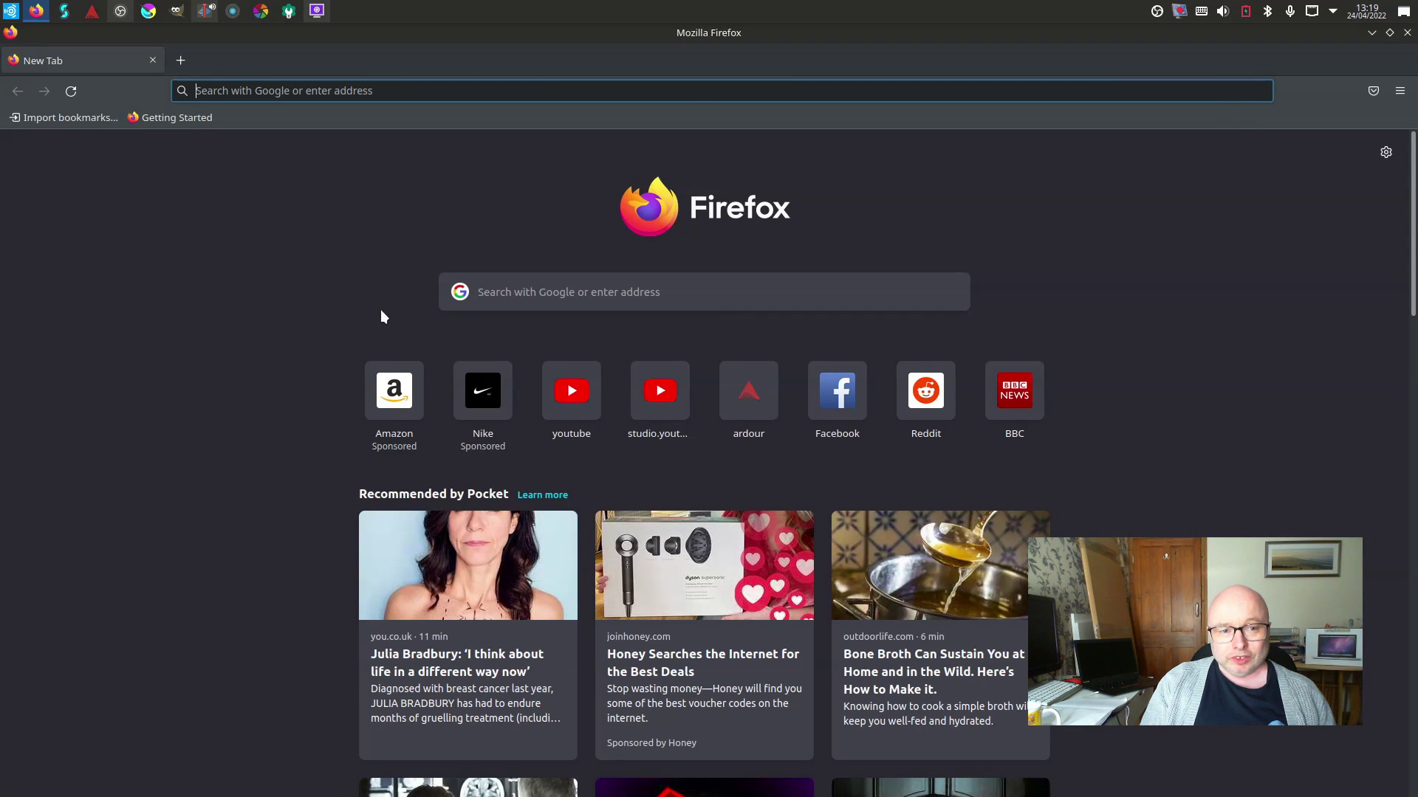
# - Search 'ubuntu studio 22.04' and open the Ubuntu Studio 22.04 LTS Release Notes
pyautogui.write('ubun')
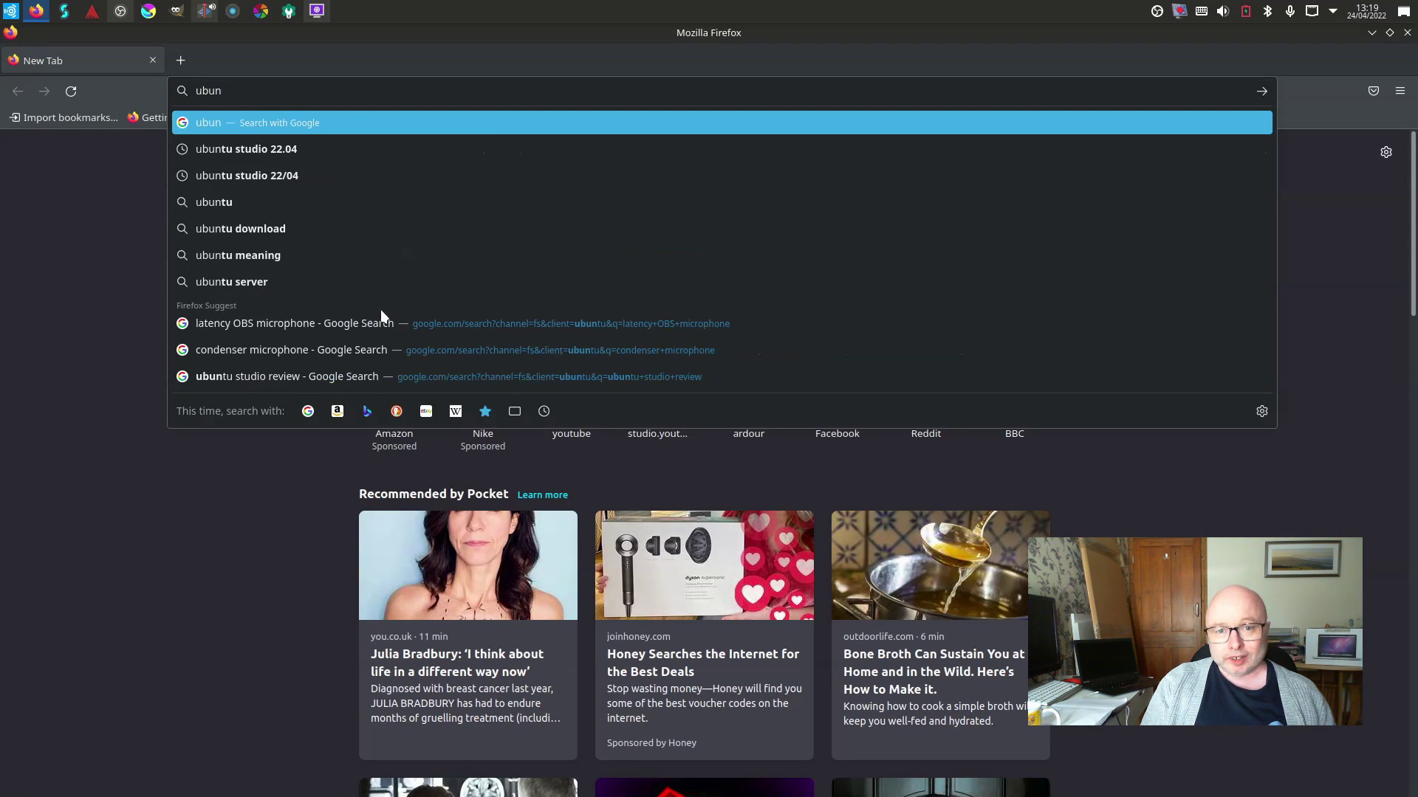
pyautogui.press('Down')
pyautogui.press('Return')
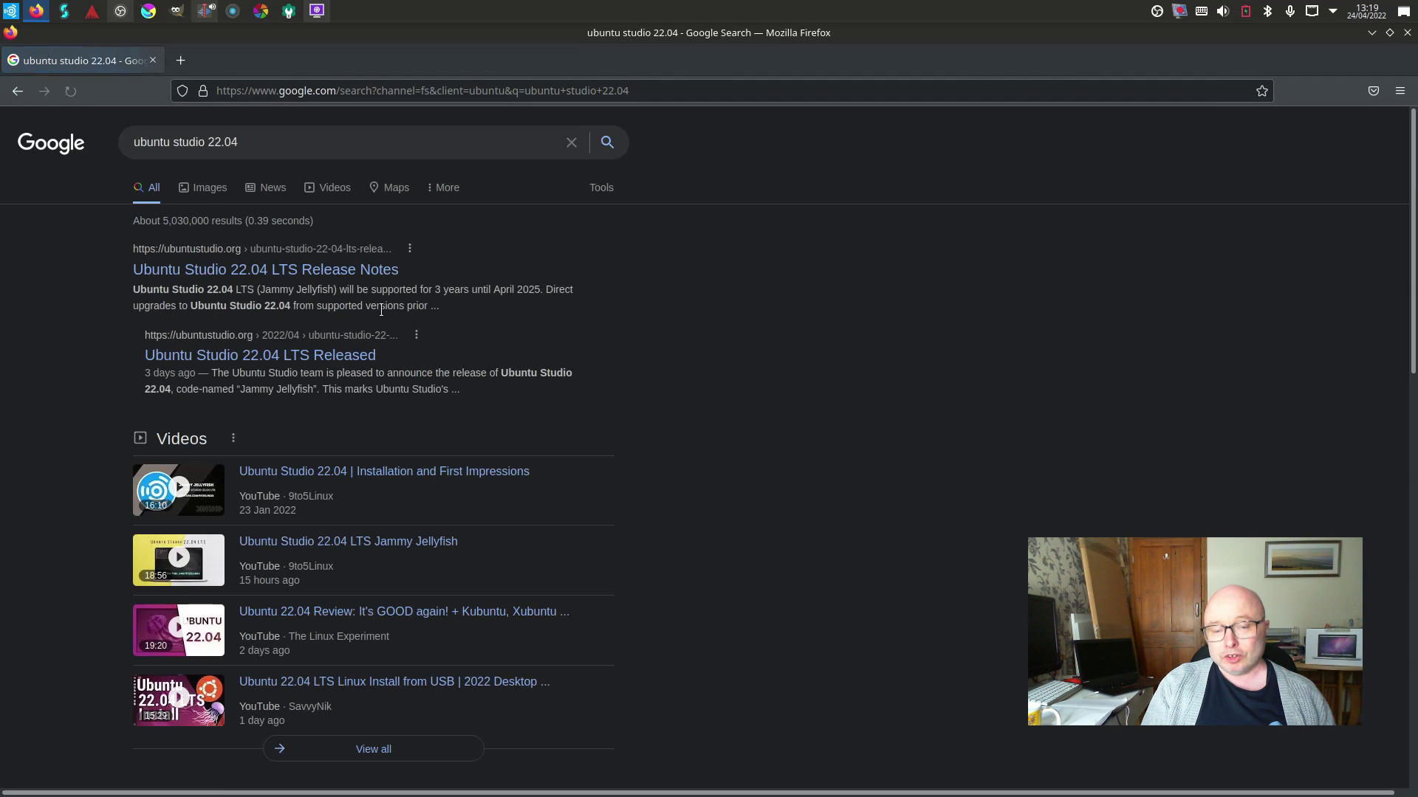
pyautogui.click(299, 270)
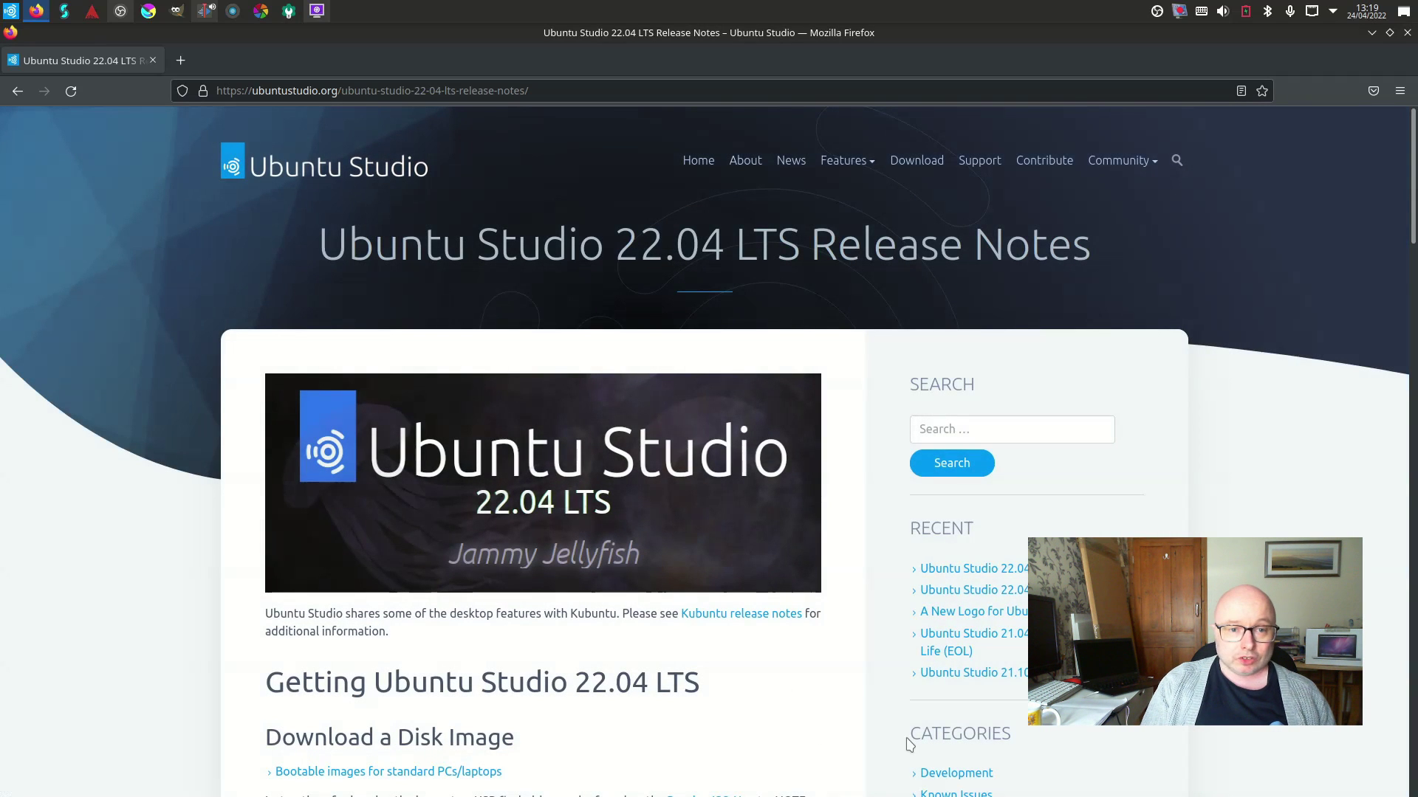
pyautogui.scroll(-2, 910, 744)
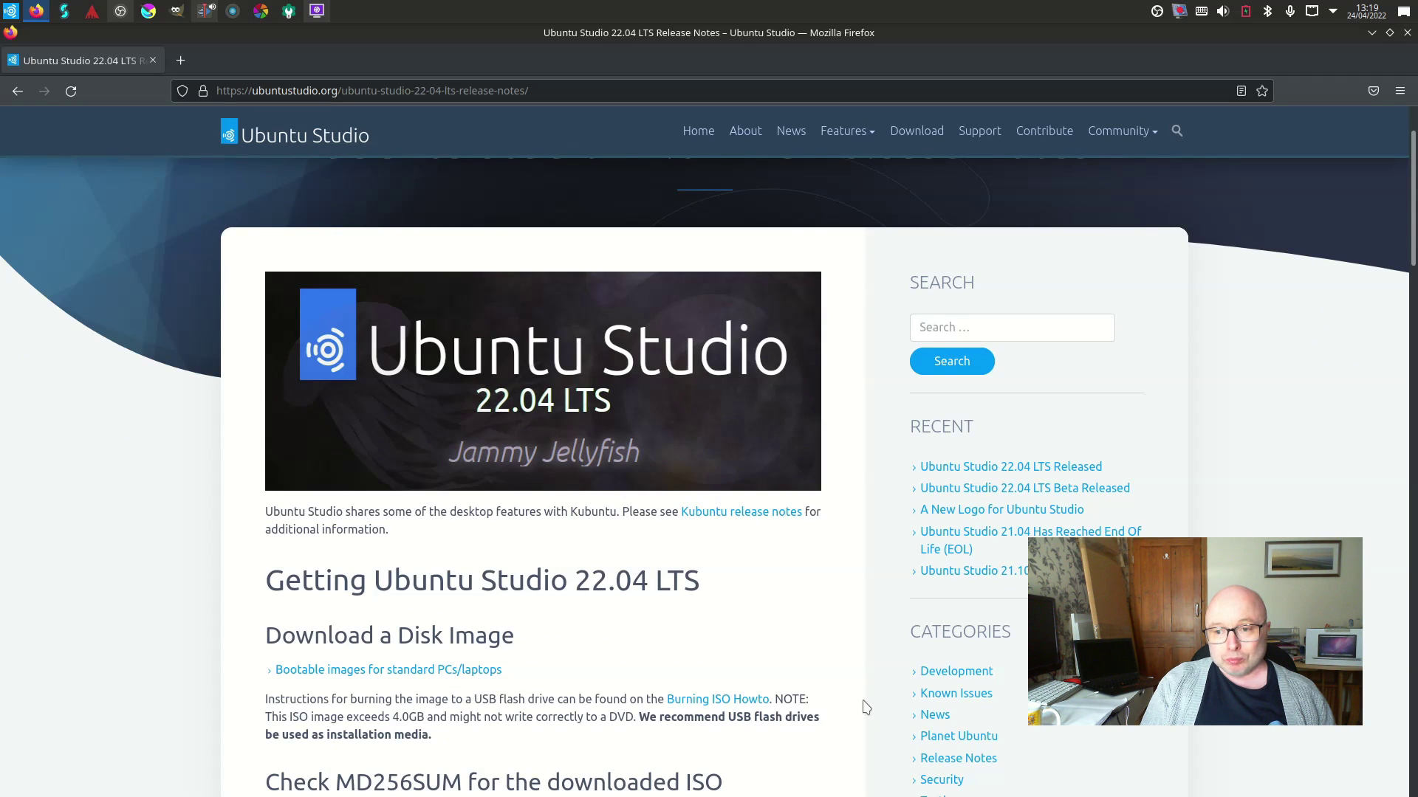
pyautogui.scroll(-2, 598, 685)
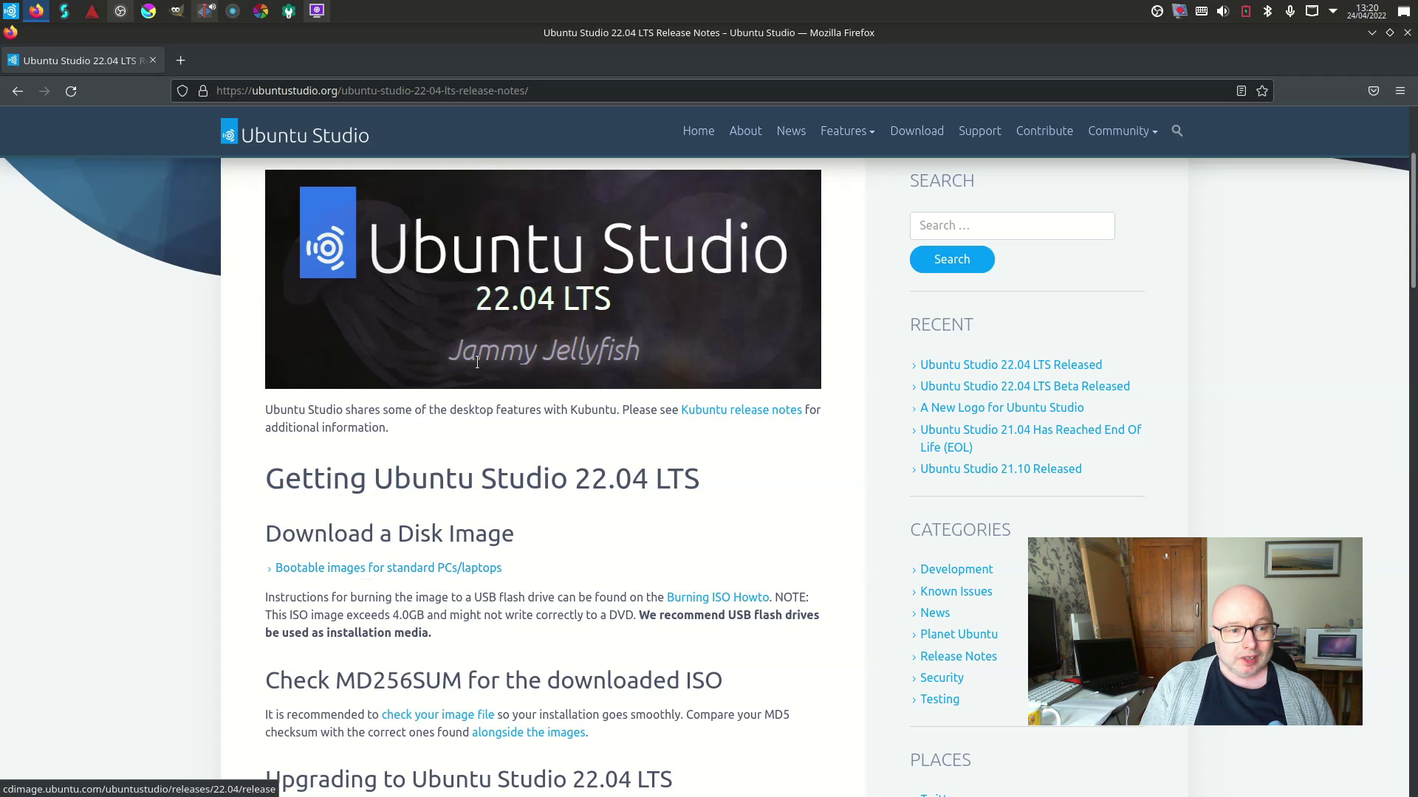
# - Open the About page on ubuntustudio.org and scroll through its description
pyautogui.click(748, 131)
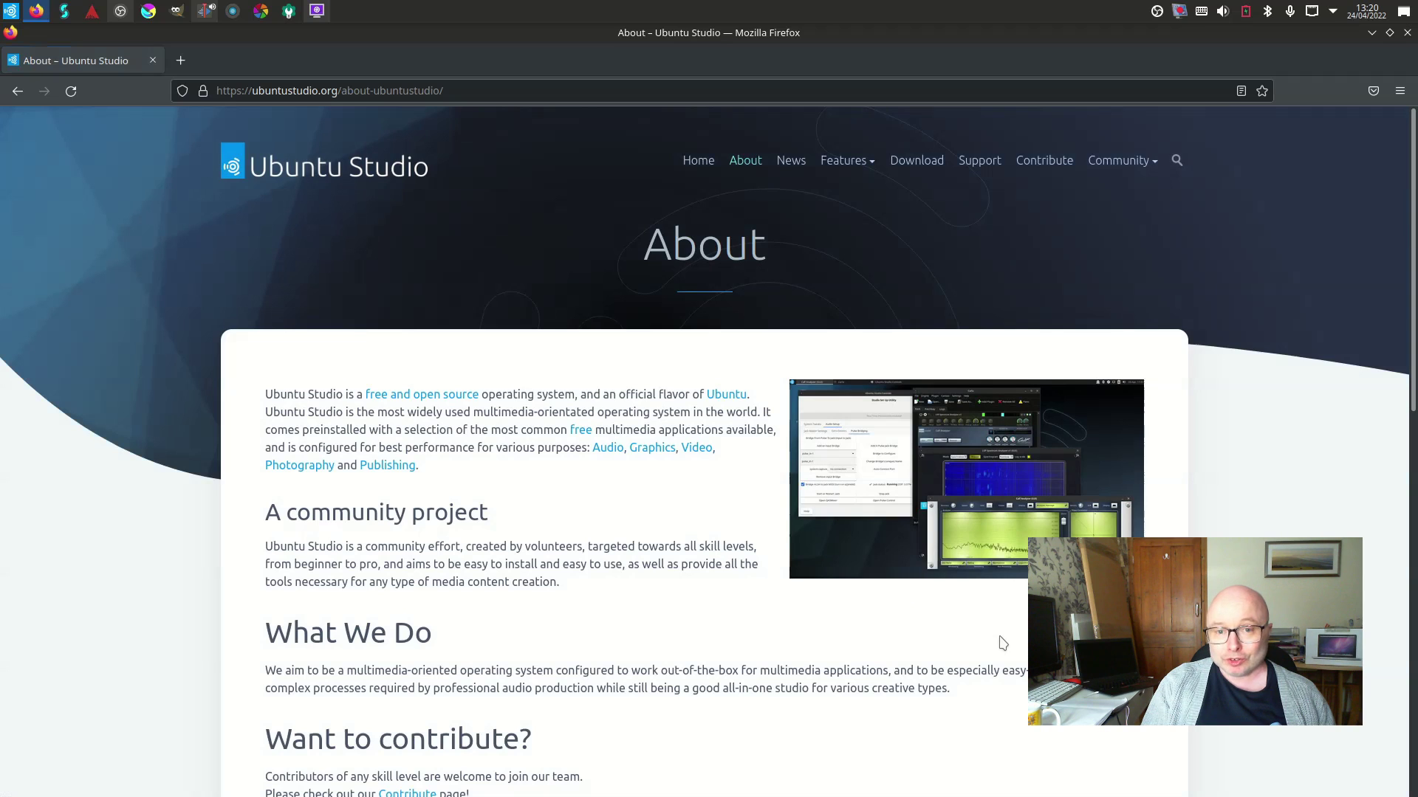
pyautogui.scroll(-2, 1002, 643)
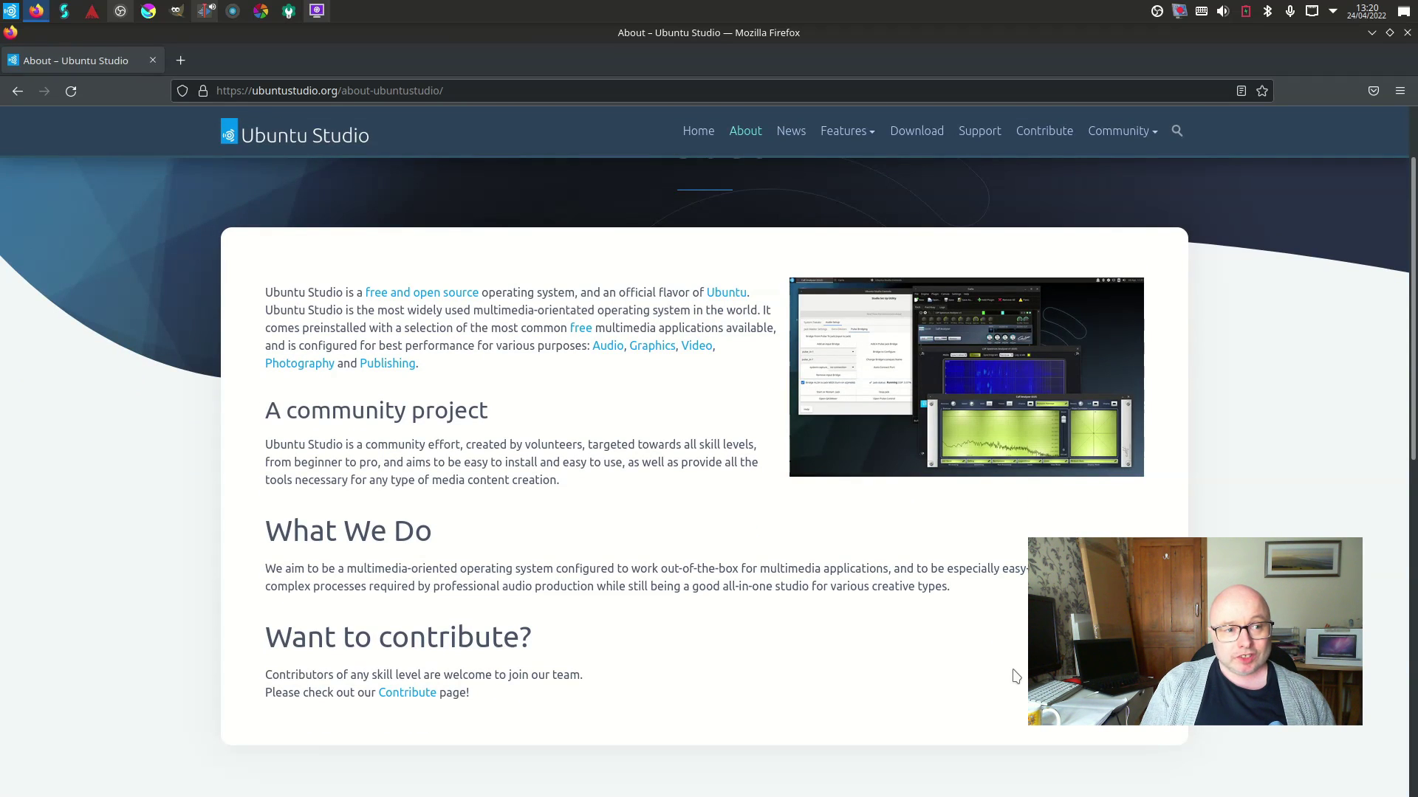